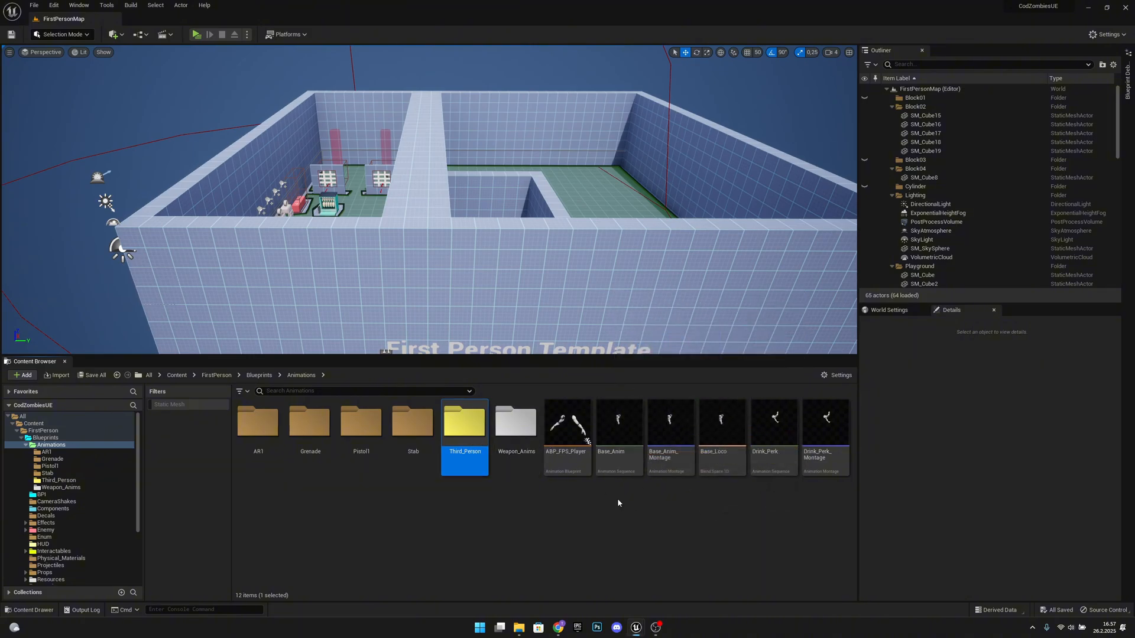
Import SK_Mannequin_UE4.FBX as a skeletal mesh into the Animations/Third_Person folder, with no existing skeleton assigned.
{"action": "left_click", "coordinate": [495, 534]}
{"action": "double_click", "coordinate": [464, 423]}
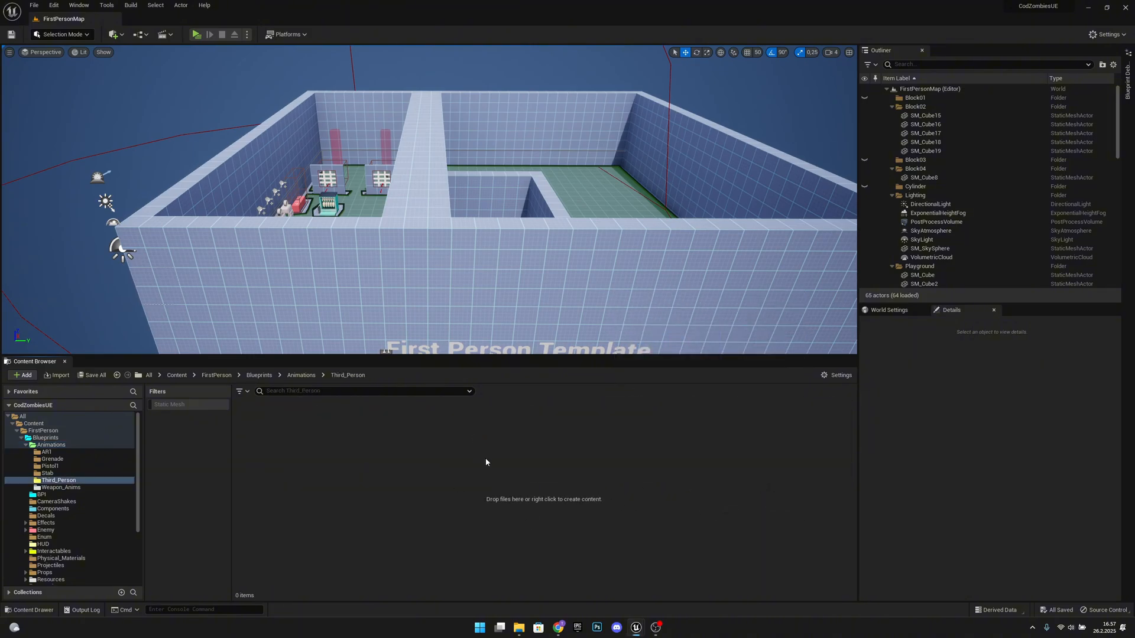
{"action": "left_click", "coordinate": [519, 628]}
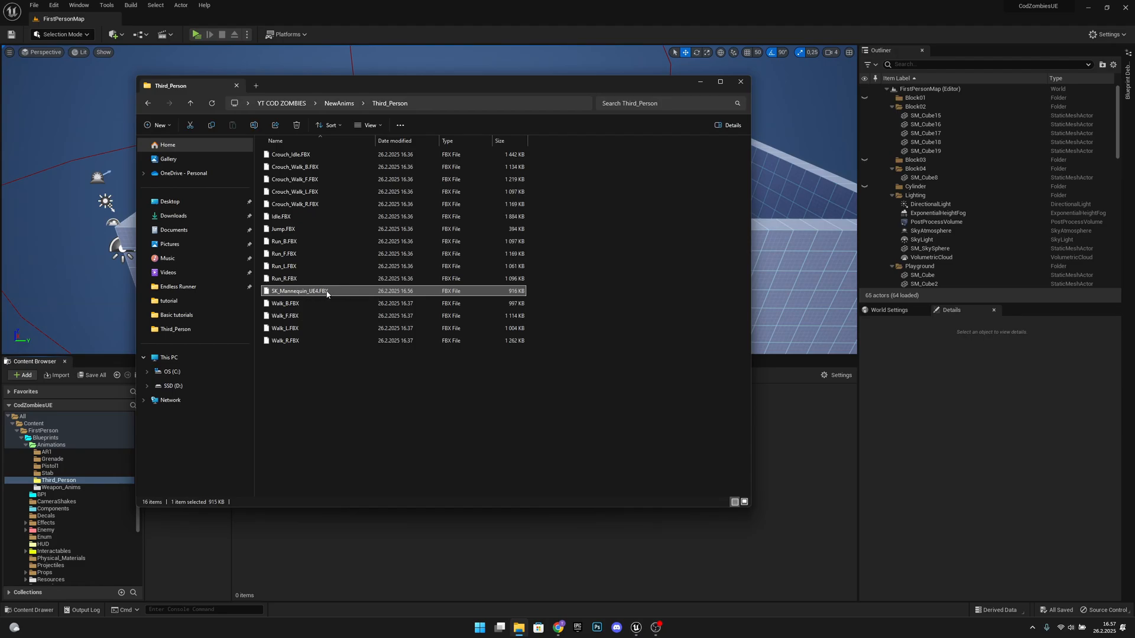
{"action": "left_click_drag", "start_coordinate": [328, 292], "coordinate": [801, 445]}
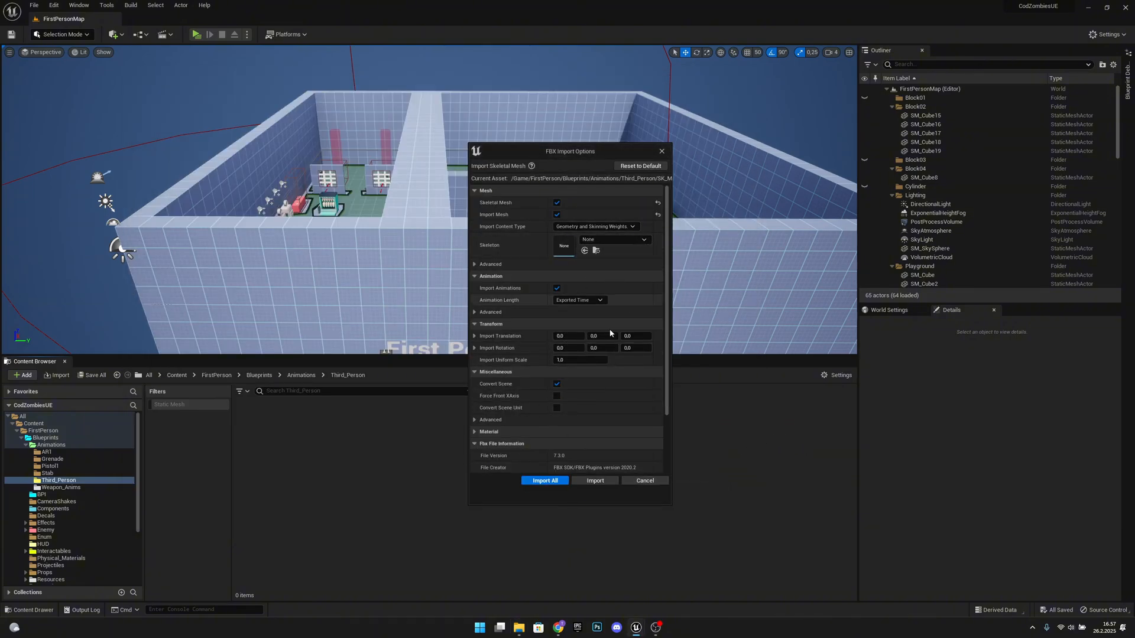
{"action": "left_click", "coordinate": [545, 480]}
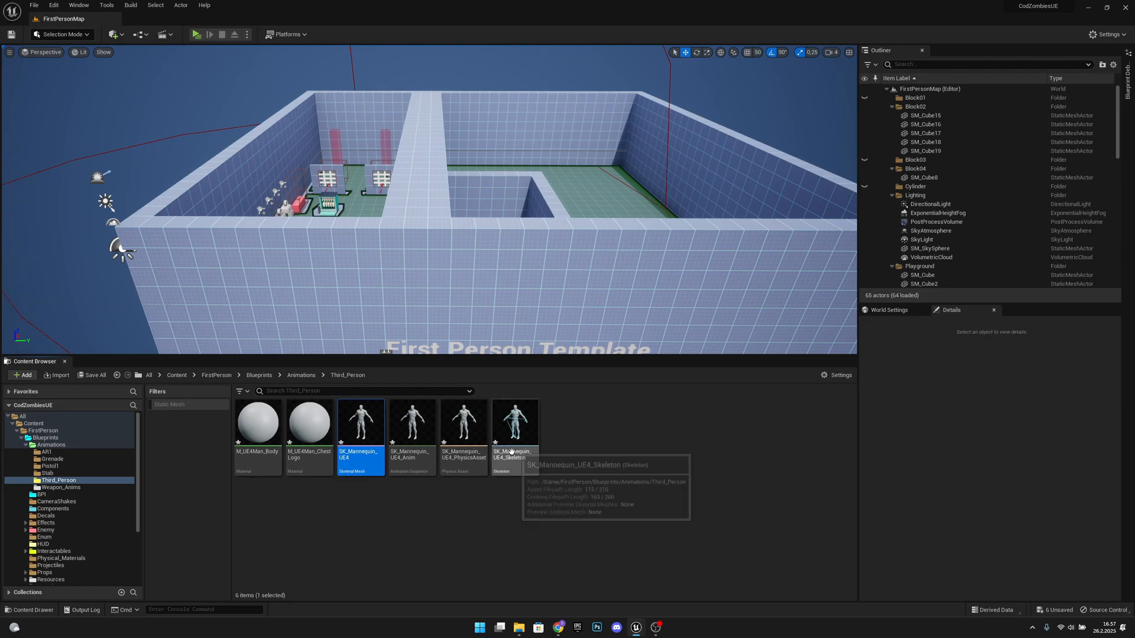
Create a folder named Mesh inside Third_Person and move all the imported mannequin assets into it.
{"action": "right_click", "coordinate": [581, 433]}
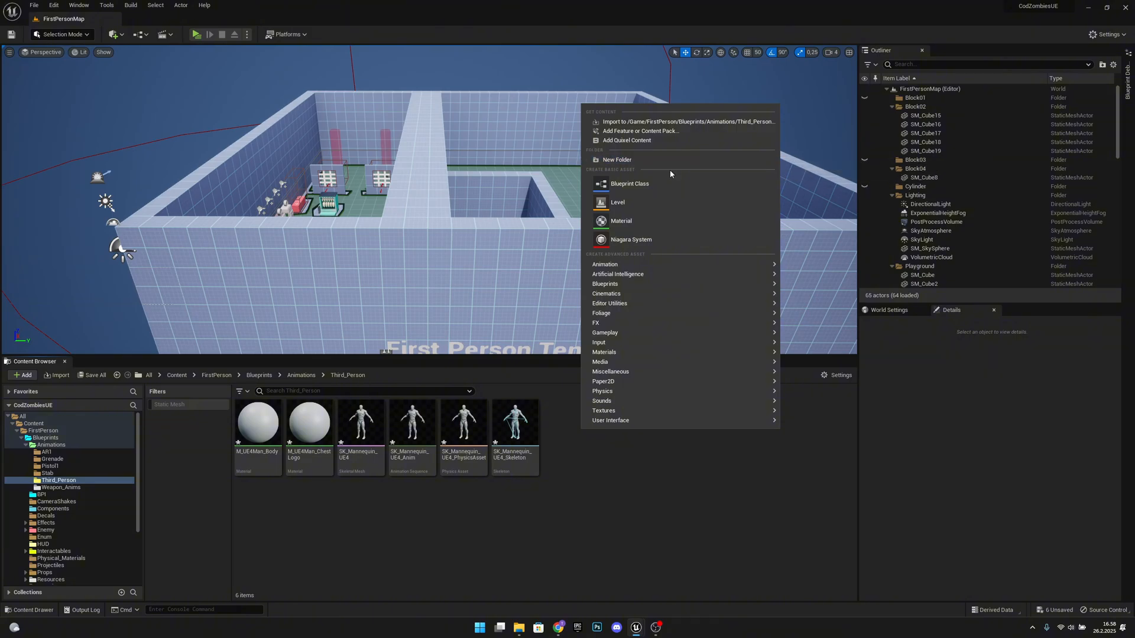
{"action": "left_click", "coordinate": [636, 160]}
{"action": "type", "text": "Mesh"}
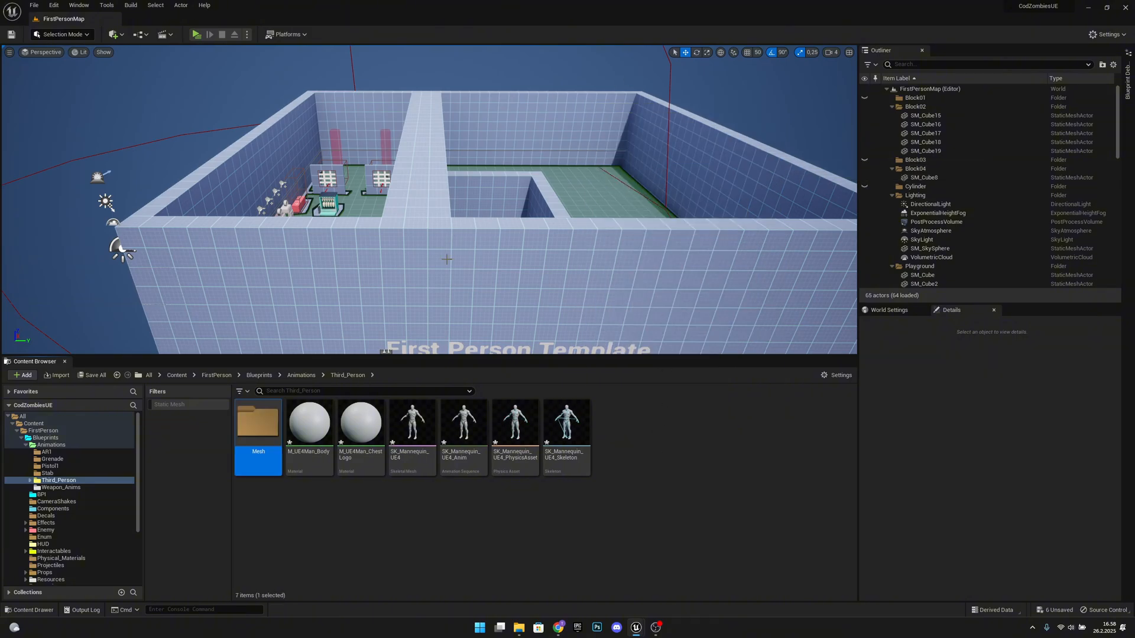
{"action": "left_click", "coordinate": [320, 434]}
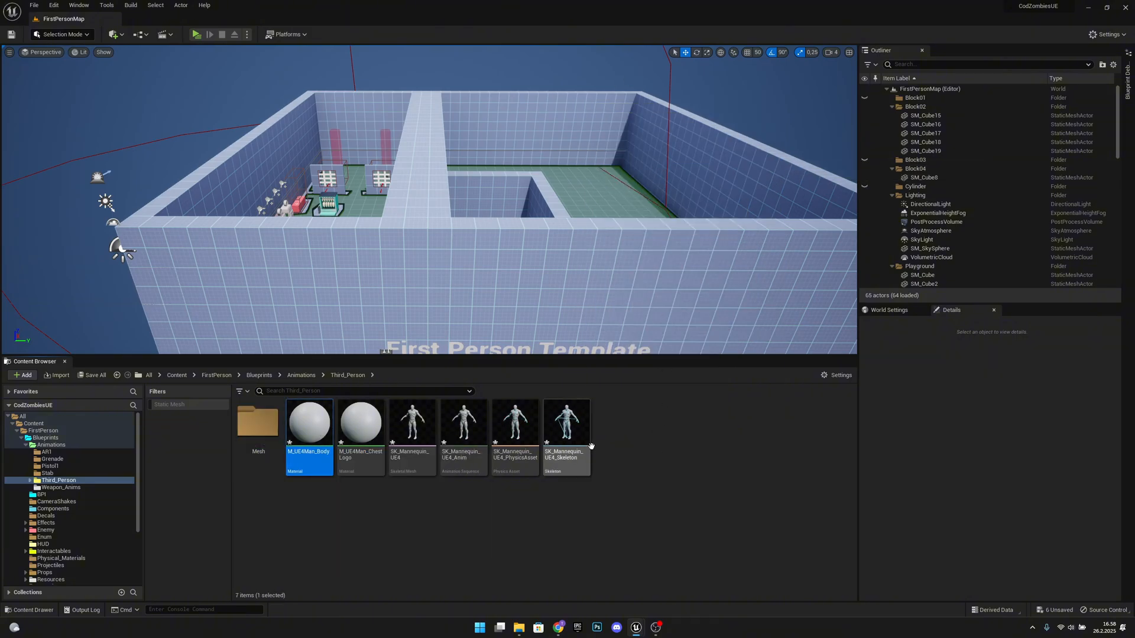
{"action": "left_click", "coordinate": [566, 437], "text": "shift"}
{"action": "left_click_drag", "start_coordinate": [566, 437], "coordinate": [280, 448]}
{"action": "left_click", "coordinate": [280, 455]}
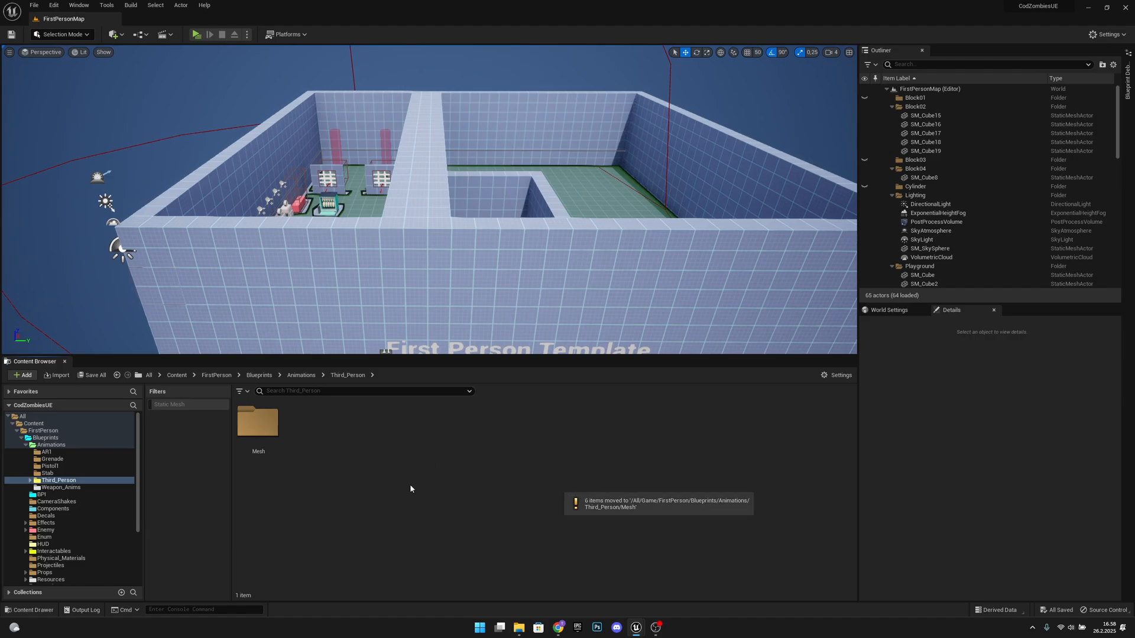
Import every FBX animation except SK_Mannequin_UE4.FBX into Third_Person, using SK_Mannequin_UE4_Skeleton as the skeleton.
{"action": "left_click", "coordinate": [519, 628]}
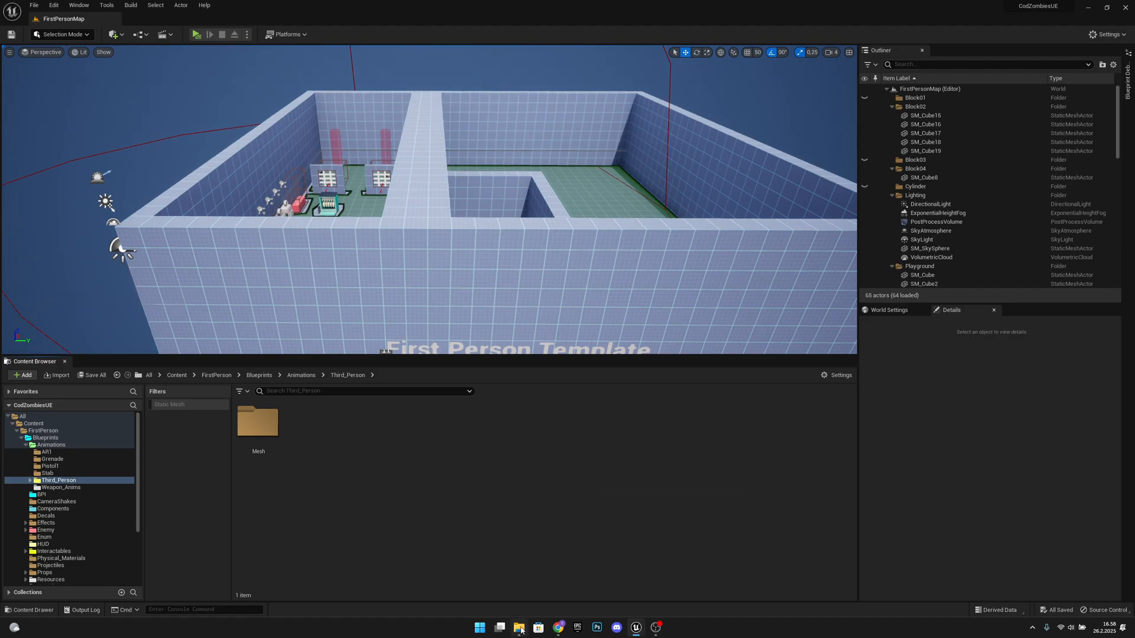
{"action": "left_click_drag", "start_coordinate": [351, 384], "coordinate": [303, 145]}
{"action": "left_click", "coordinate": [315, 291], "text": "ctrl"}
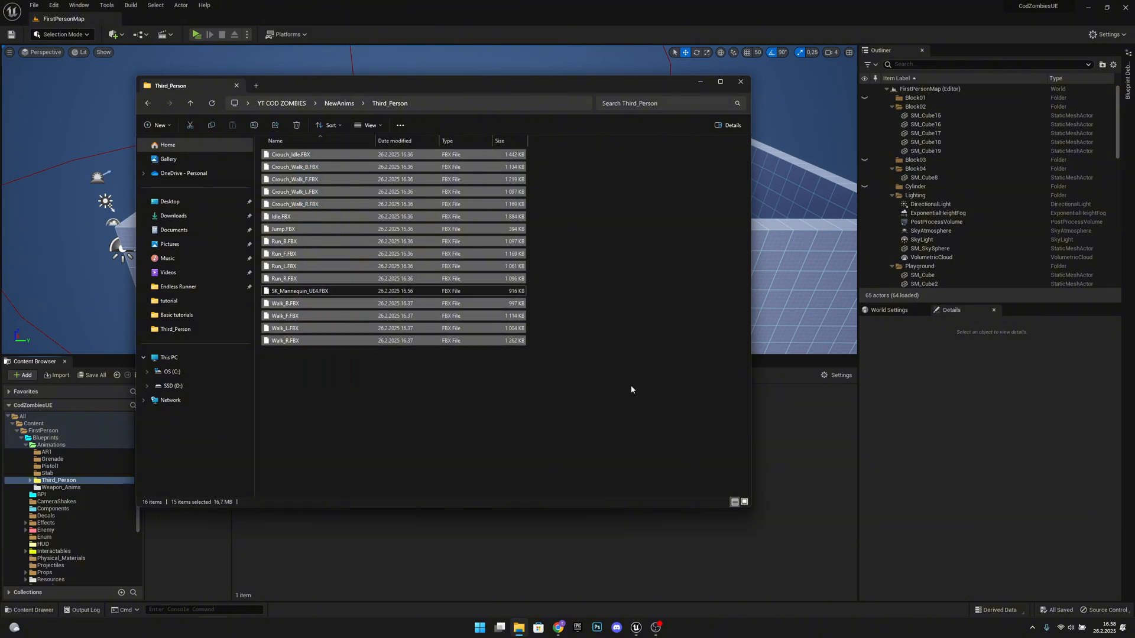
{"action": "left_click_drag", "start_coordinate": [769, 452], "coordinate": [782, 447]}
{"action": "left_click", "coordinate": [614, 204]}
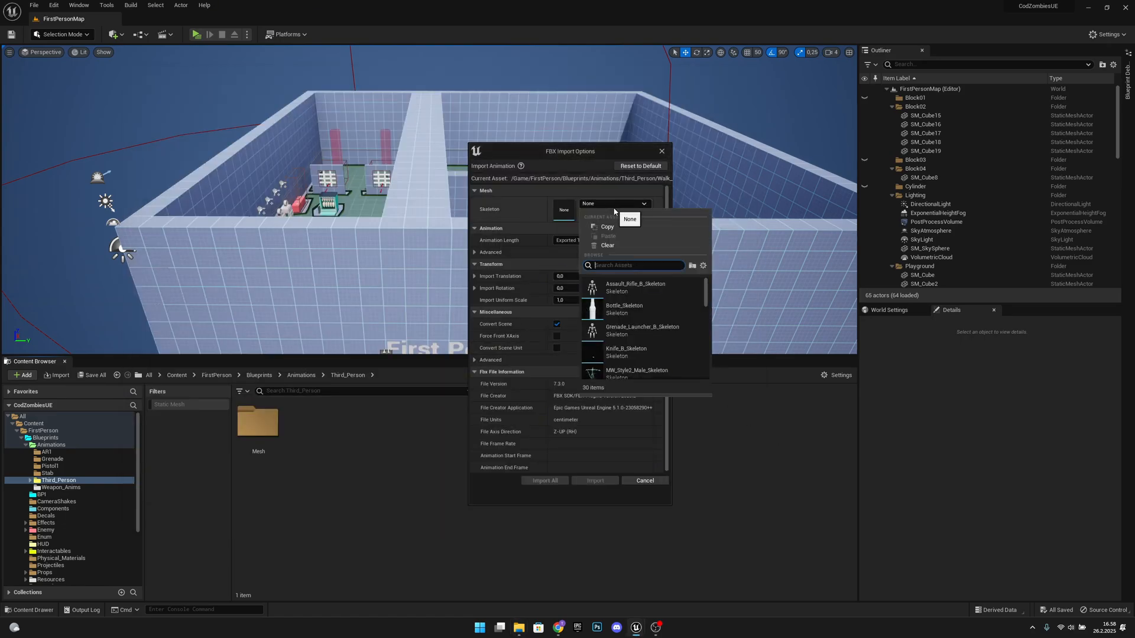
{"action": "type", "text": "ue4"}
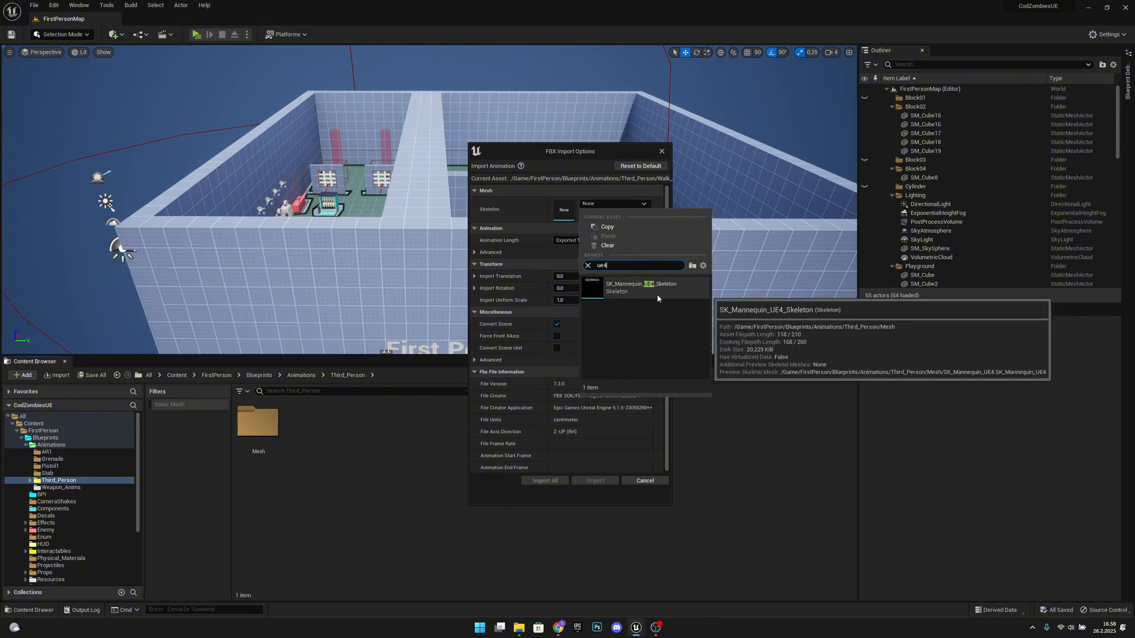
{"action": "left_click", "coordinate": [657, 290]}
{"action": "left_click", "coordinate": [555, 482]}
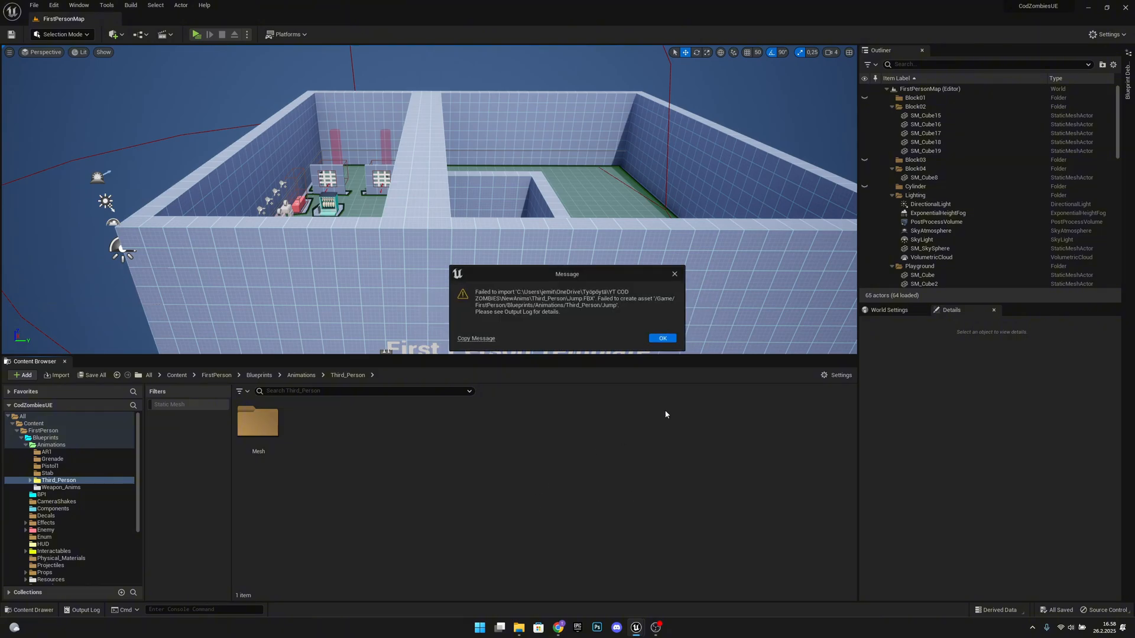
{"action": "left_click", "coordinate": [666, 339]}
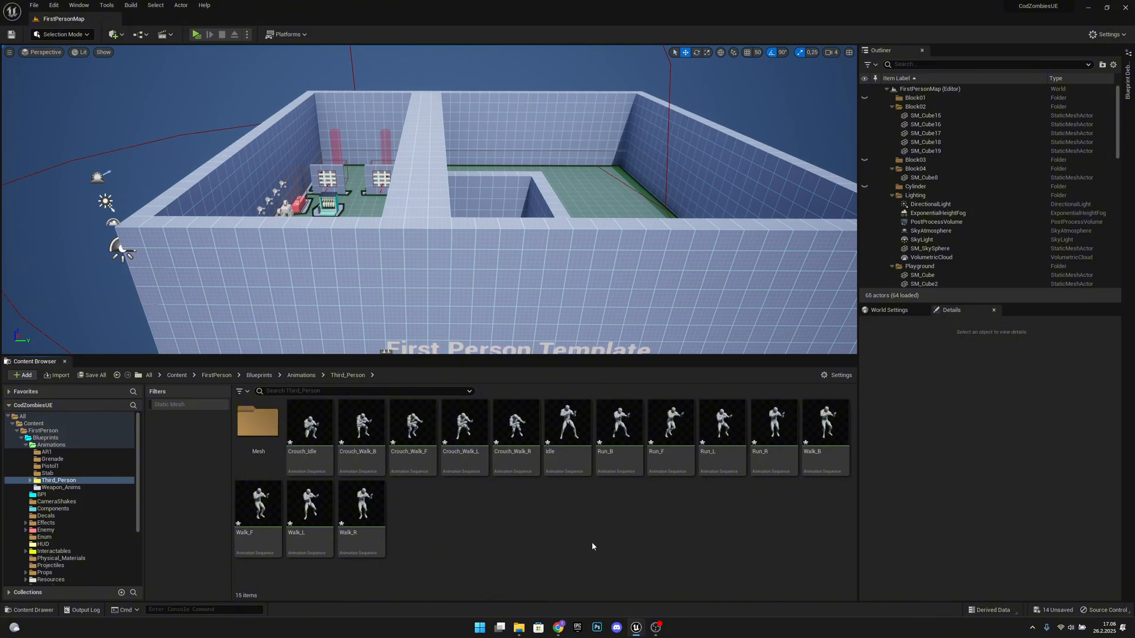
Import Jump.FBX into Third_Person with SK_Mannequin_UE4_Skeleton and Snap to Closest Frame Boundary enabled.
{"action": "left_click", "coordinate": [518, 629]}
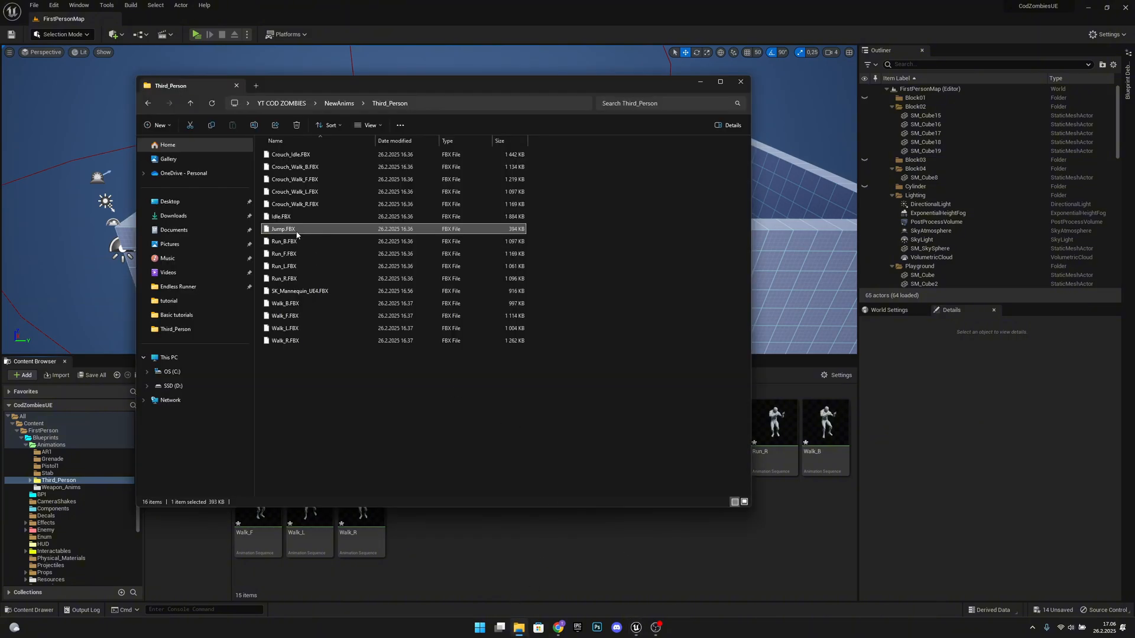
{"action": "left_click_drag", "start_coordinate": [297, 234], "coordinate": [479, 538]}
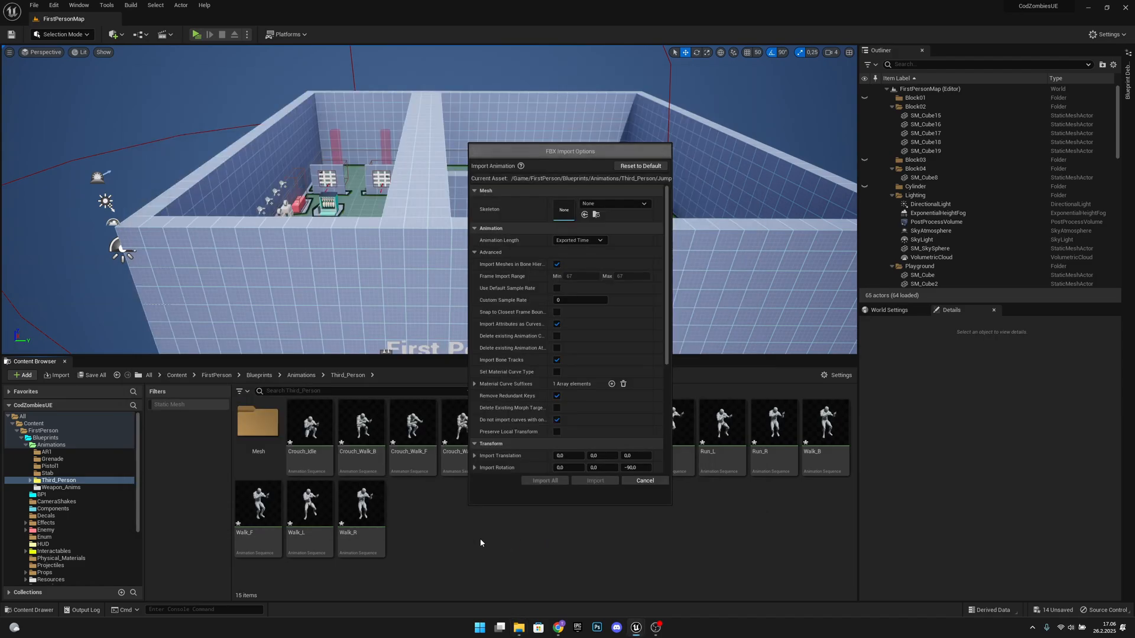
{"action": "left_click", "coordinate": [596, 204]}
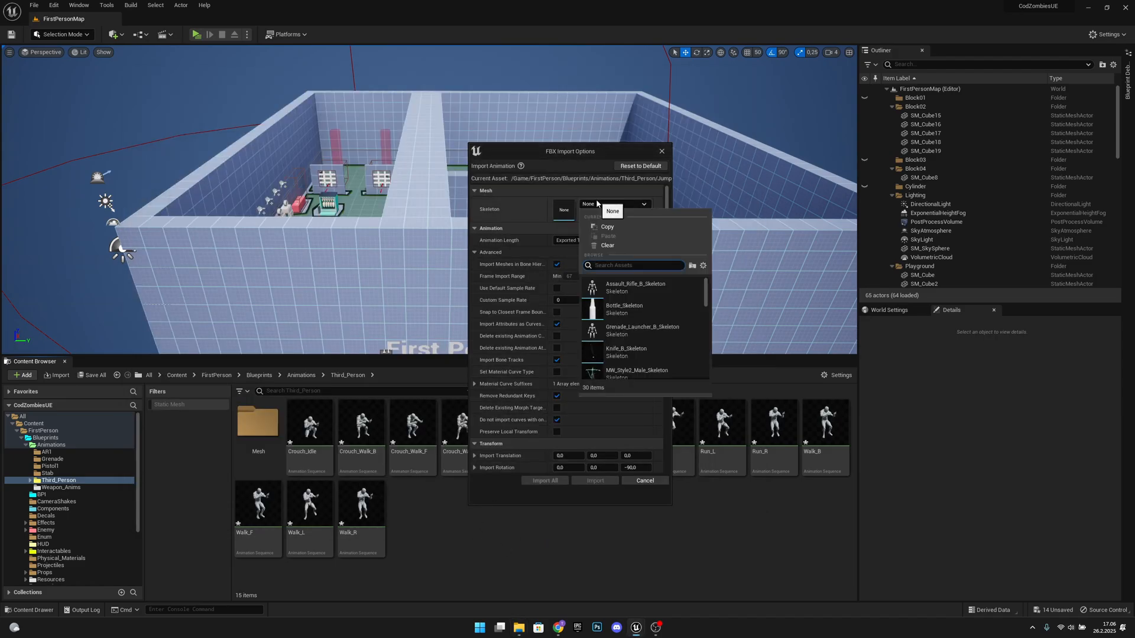
{"action": "type", "text": "man"}
{"action": "left_click", "coordinate": [633, 294]}
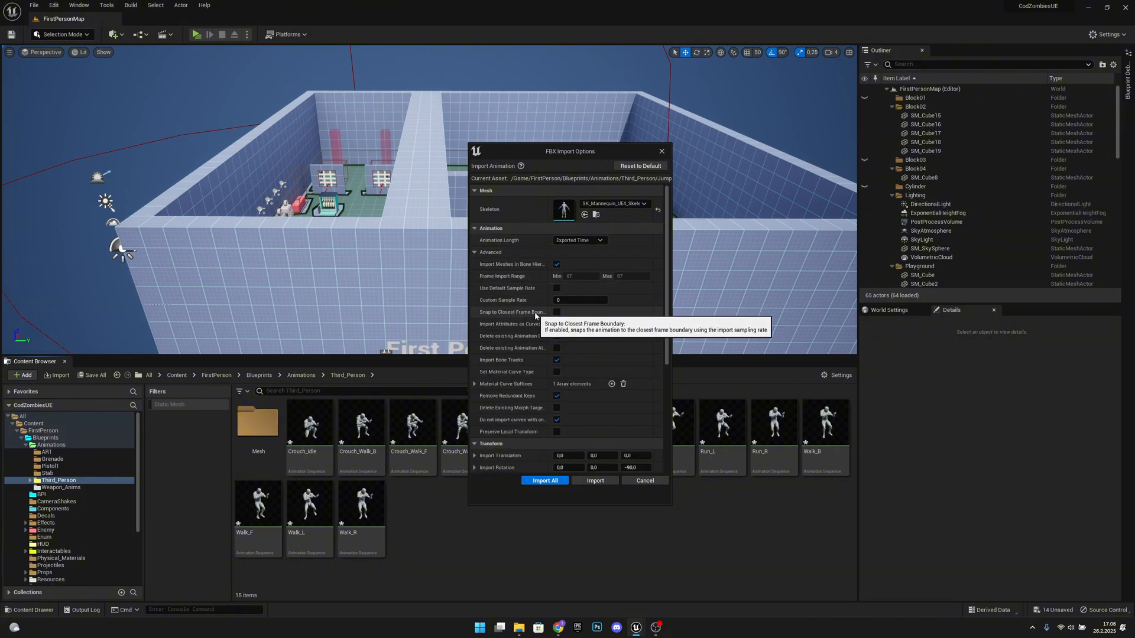
{"action": "left_click", "coordinate": [557, 312]}
{"action": "left_click", "coordinate": [556, 324]}
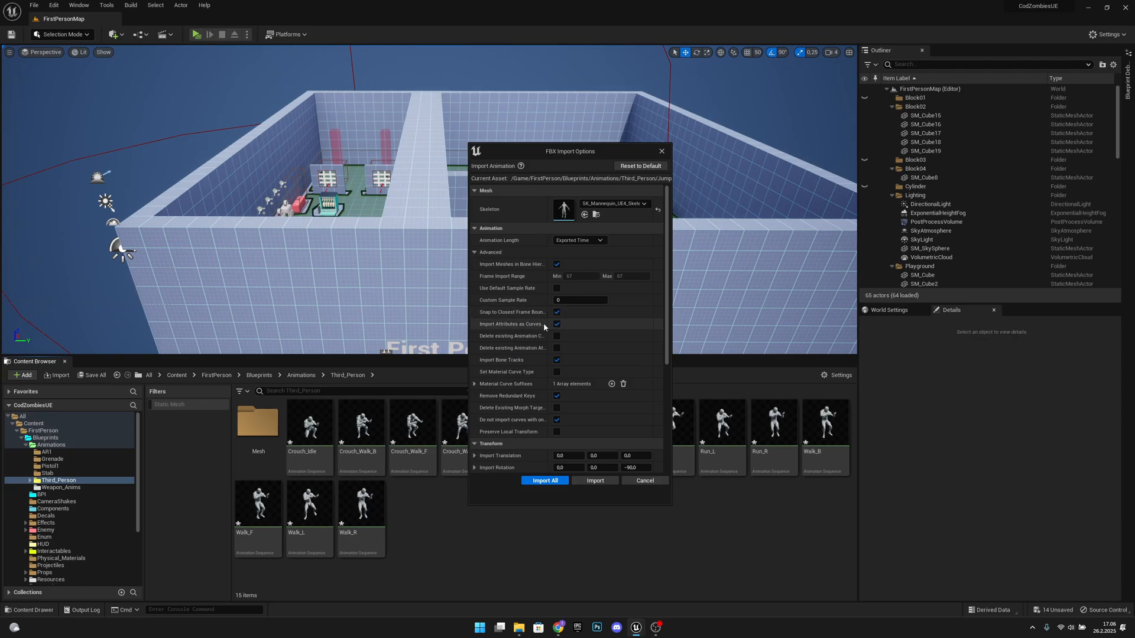
{"action": "left_click", "coordinate": [545, 480]}
{"action": "left_click", "coordinate": [780, 183]}
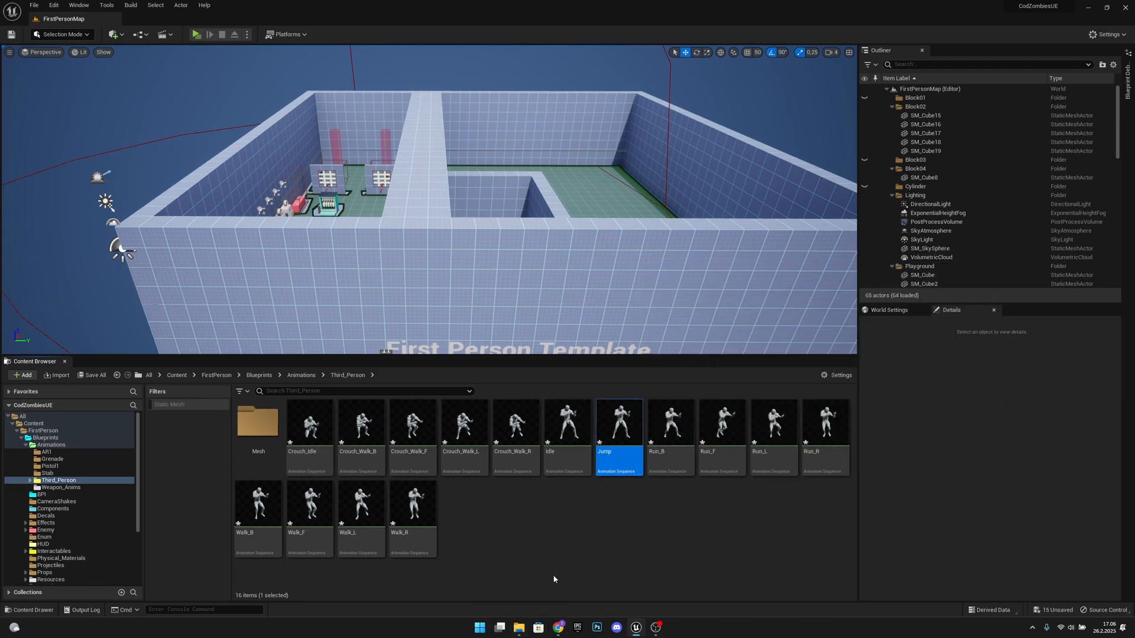
Reimport Jump.FBX from the source files into the Third_Person folder and dismiss the message log.
{"action": "left_click", "coordinate": [521, 628]}
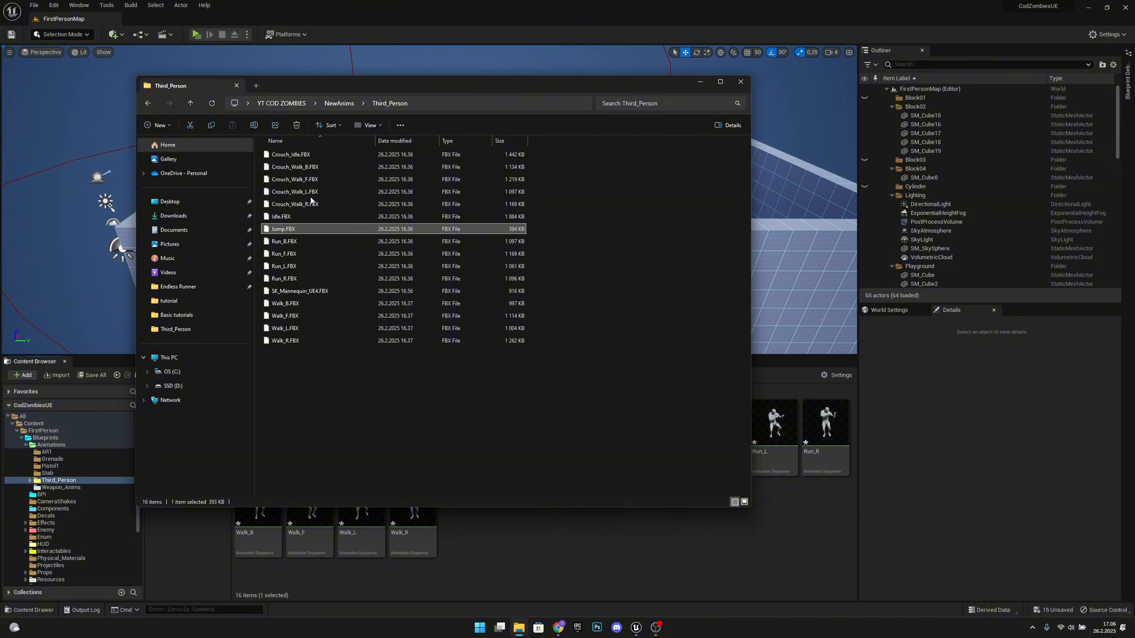
{"action": "left_click_drag", "start_coordinate": [279, 232], "coordinate": [628, 556]}
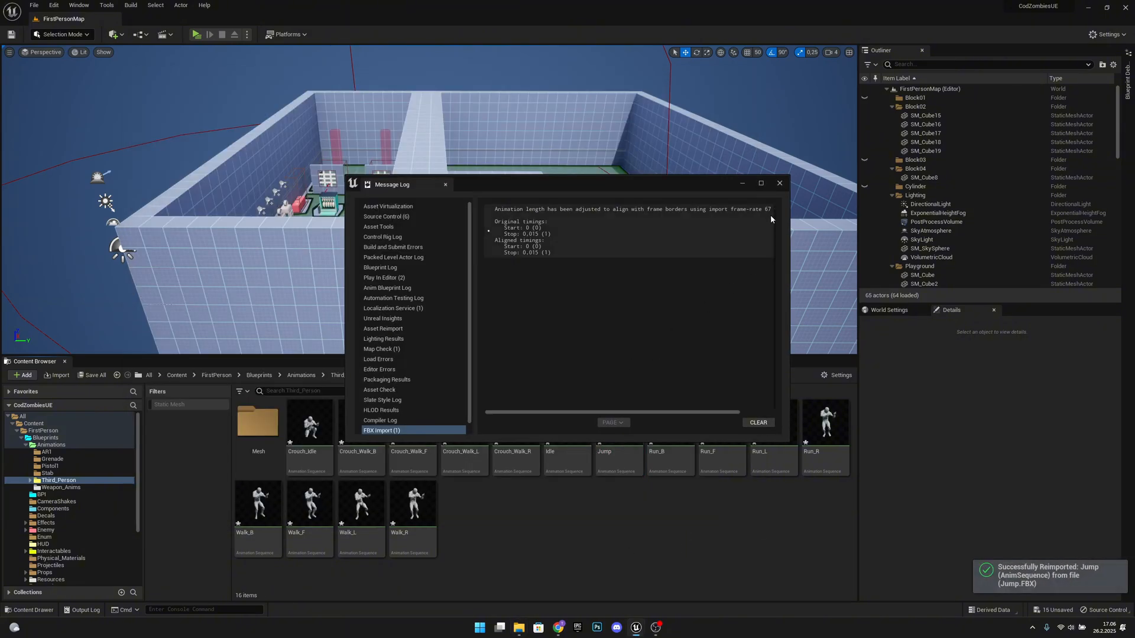
{"action": "left_click", "coordinate": [779, 183]}
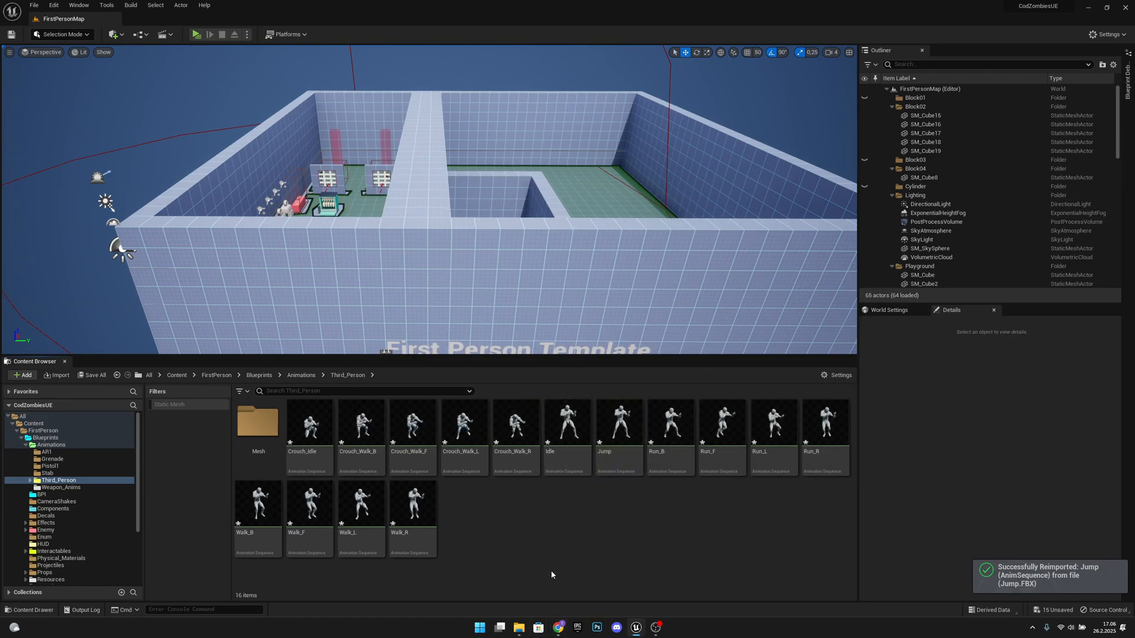
{"action": "left_click", "coordinate": [315, 377]}
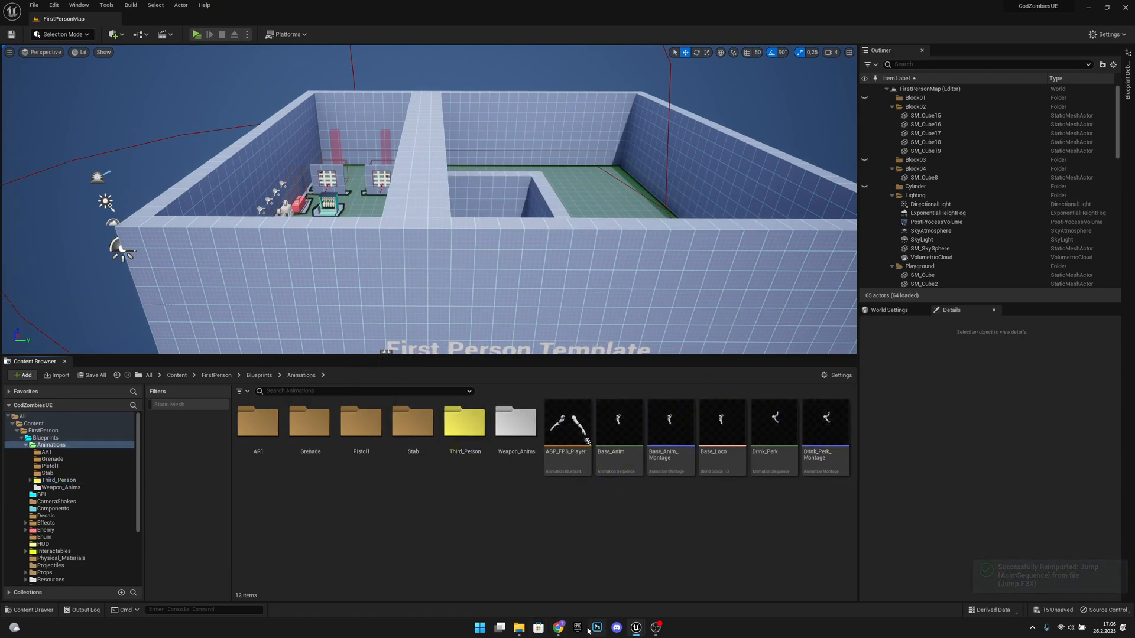
{"action": "left_click", "coordinate": [520, 628]}
{"action": "left_click_drag", "start_coordinate": [464, 529], "coordinate": [455, 541]}
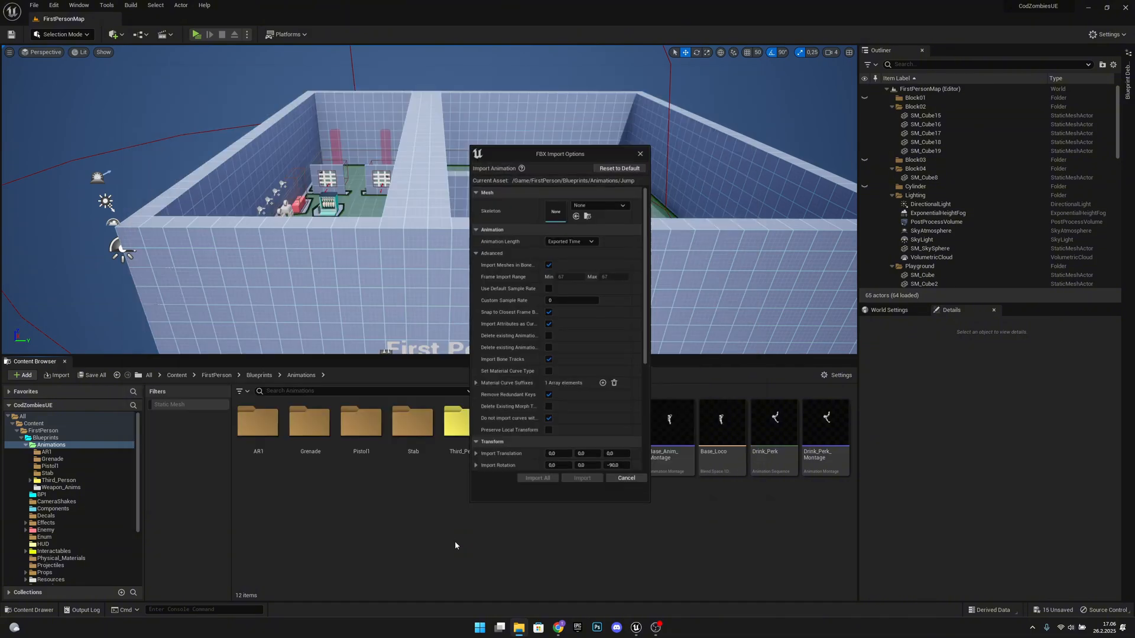
{"action": "left_click", "coordinate": [548, 312]}
{"action": "left_click", "coordinate": [626, 481]}
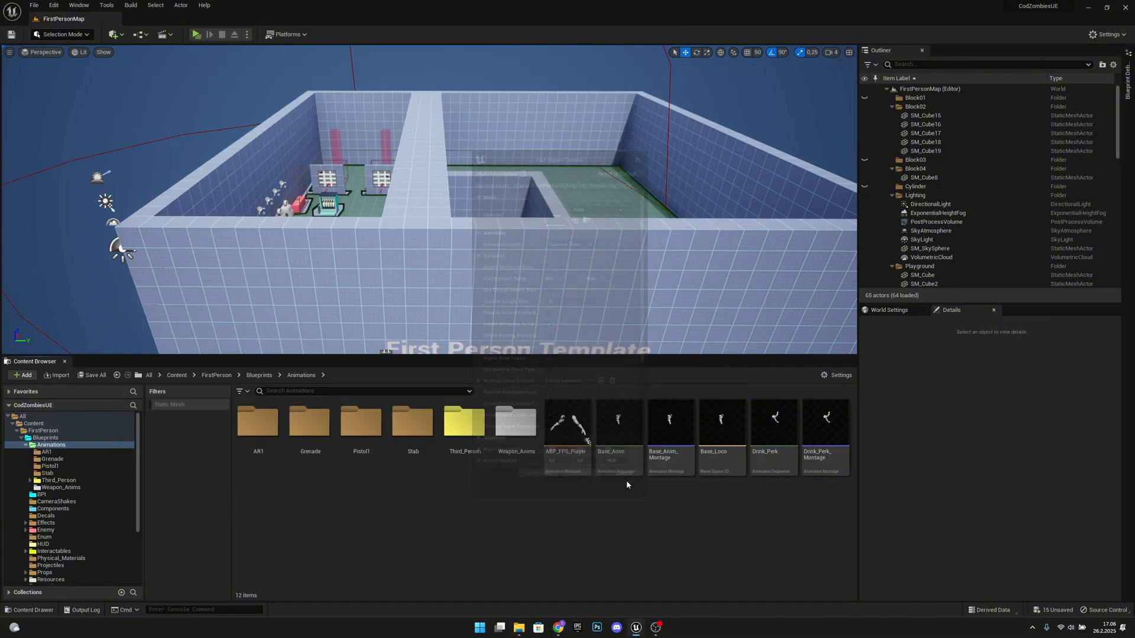
{"action": "left_click", "coordinate": [779, 183]}
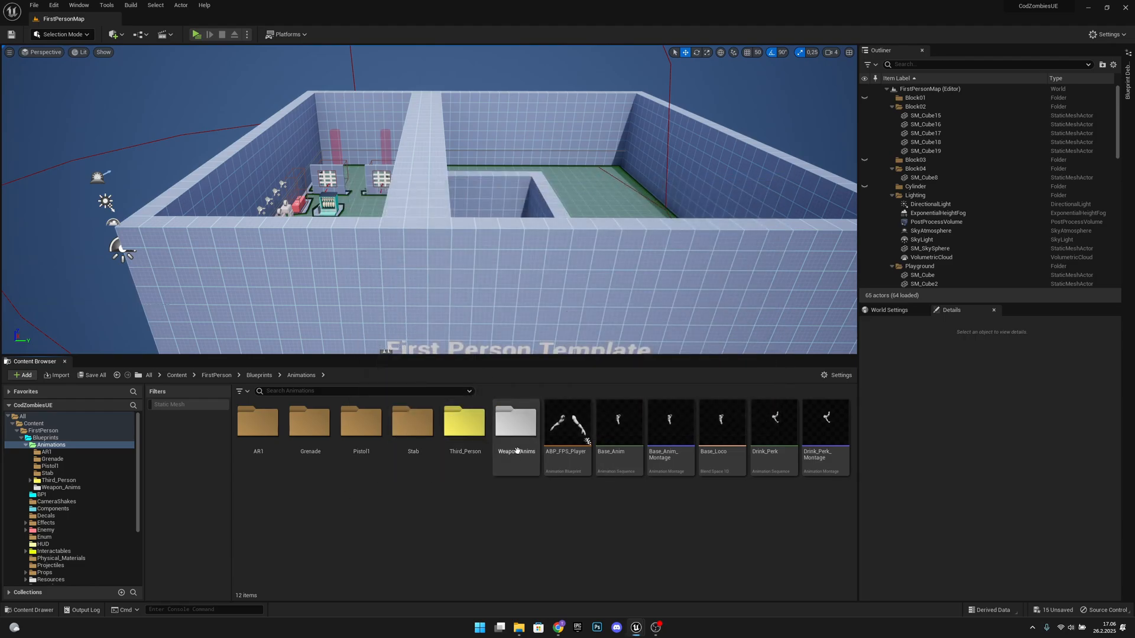
{"action": "double_click", "coordinate": [465, 422]}
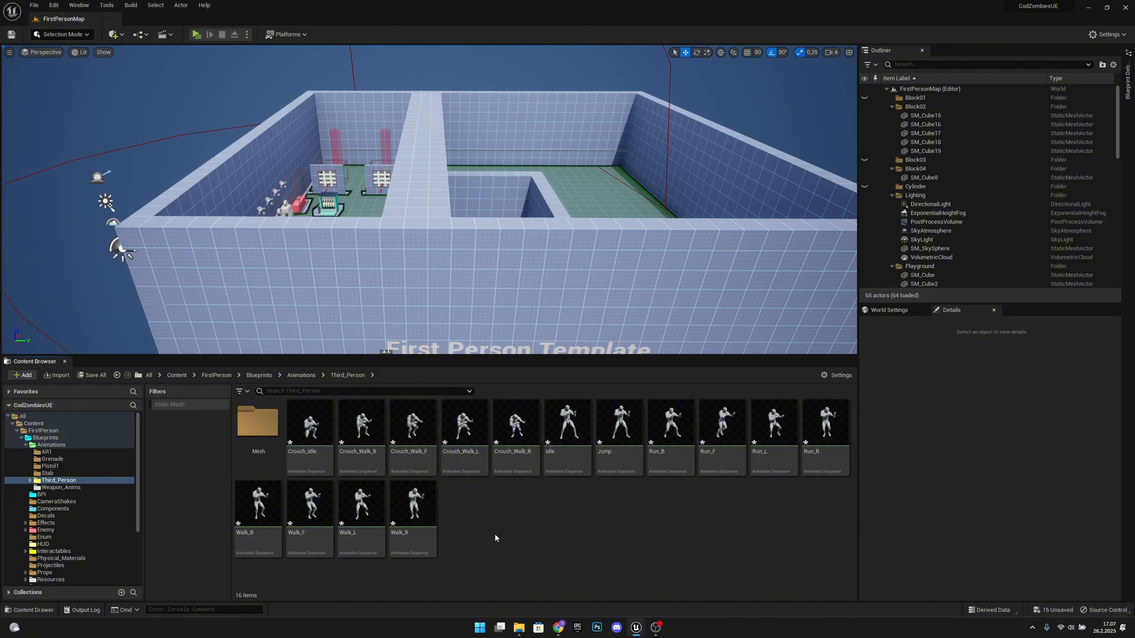
Create a Blend Space in Third_Person for SK_Mannequin_UE4_Skeleton and name it TPS_Loco_BS.
{"action": "right_click", "coordinate": [474, 509]}
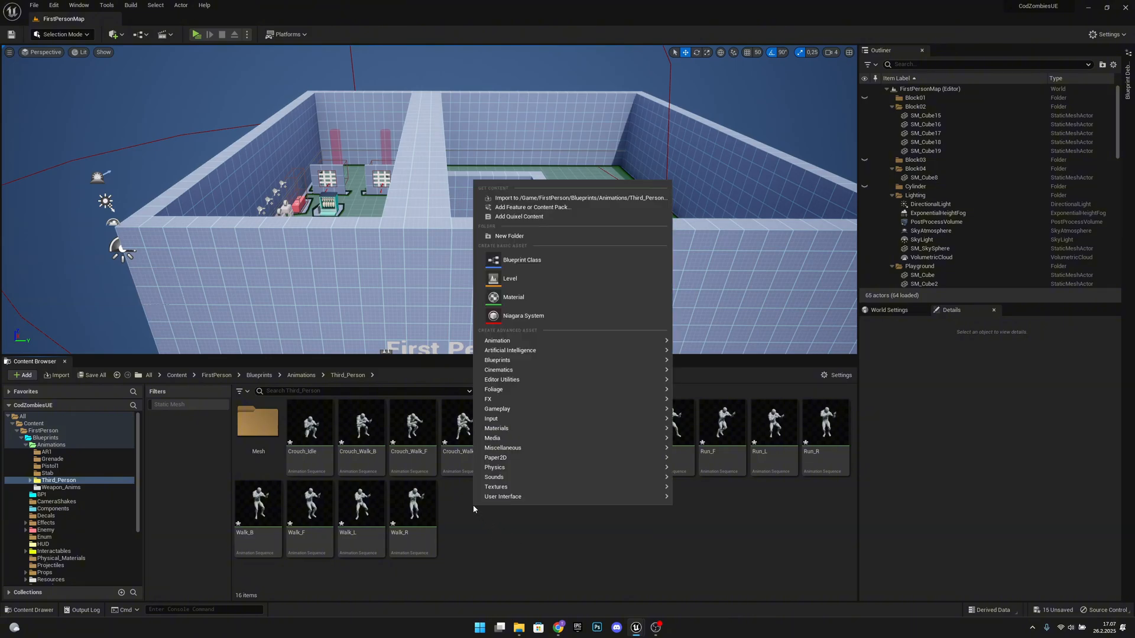
{"action": "mouse_move", "coordinate": [510, 339]}
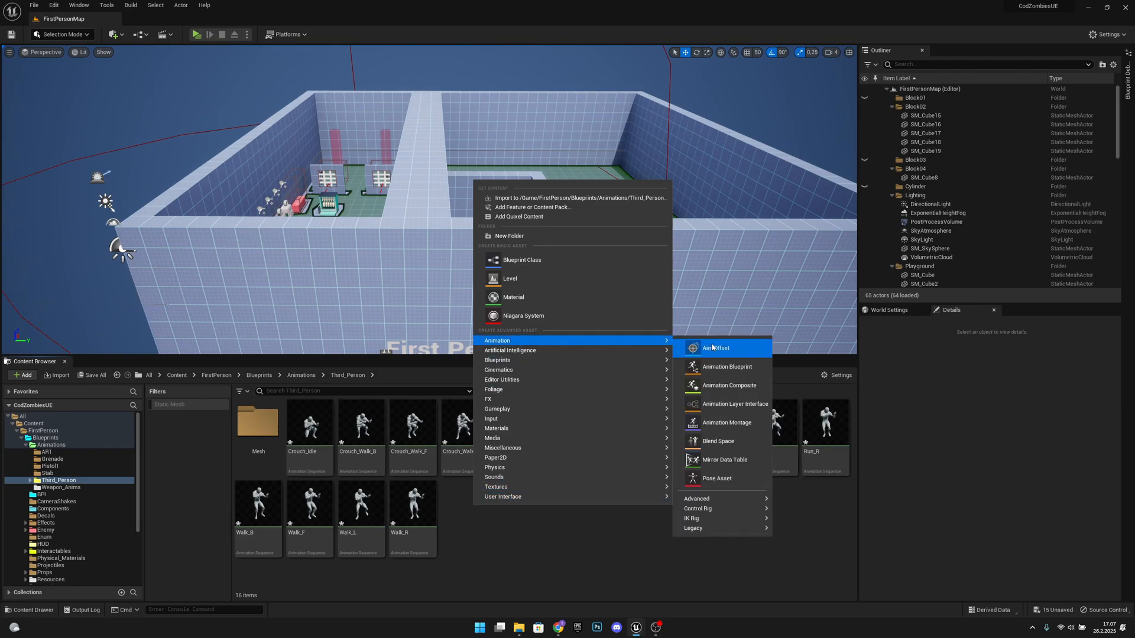
{"action": "left_click", "coordinate": [733, 446]}
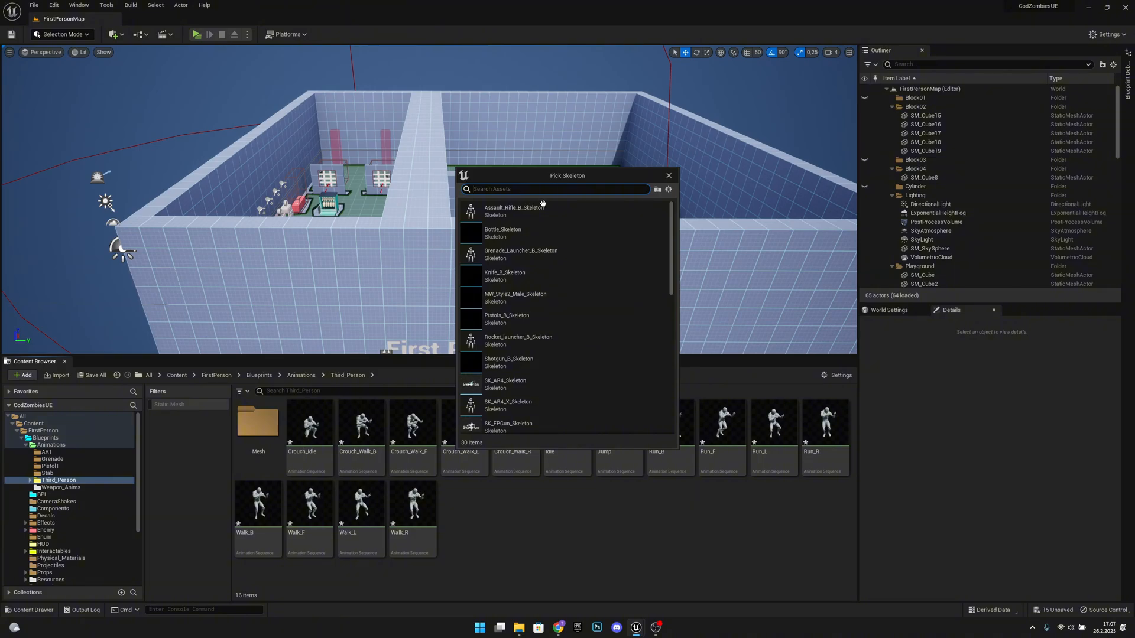
{"action": "type", "text": "ue4"}
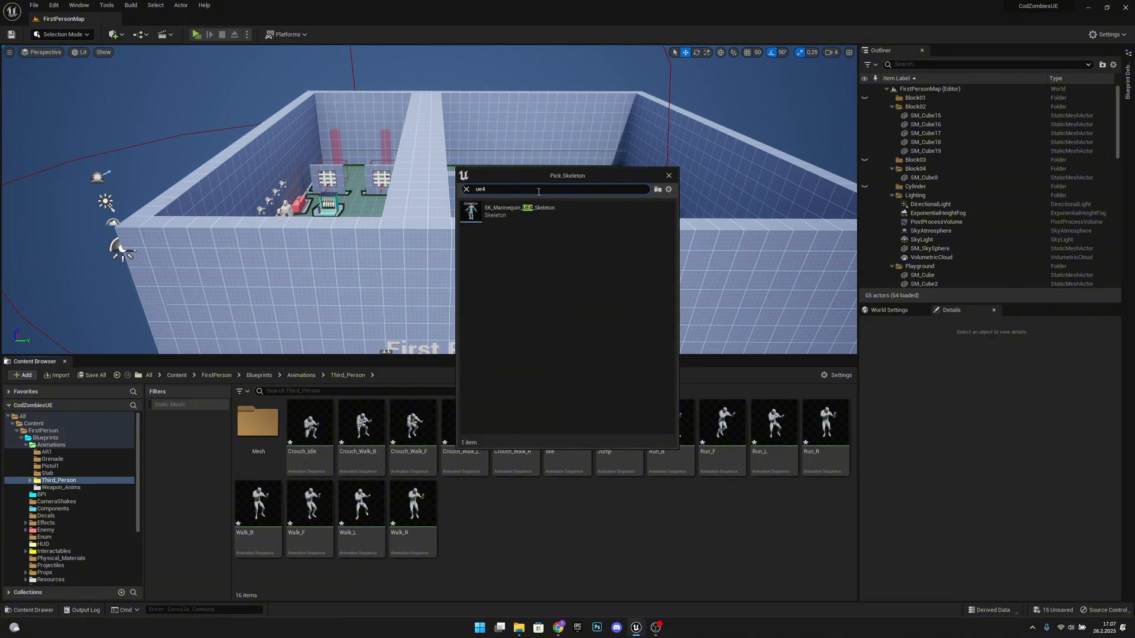
{"action": "left_click", "coordinate": [530, 208]}
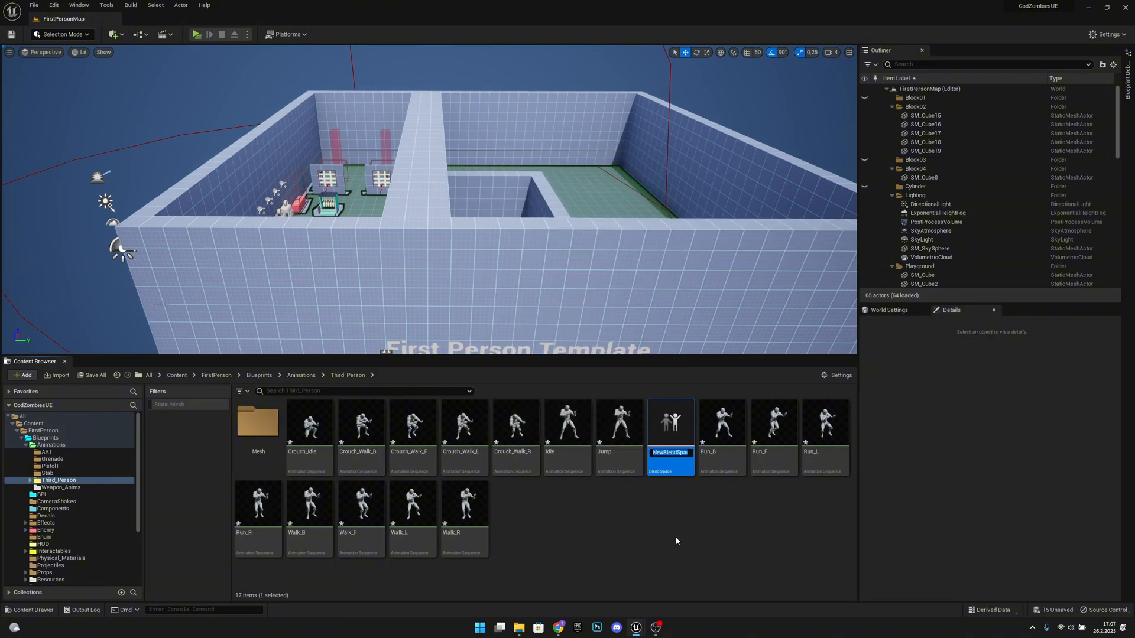
{"action": "type", "text": "TPS_Loco_BS"}
{"action": "key", "text": "Return"}
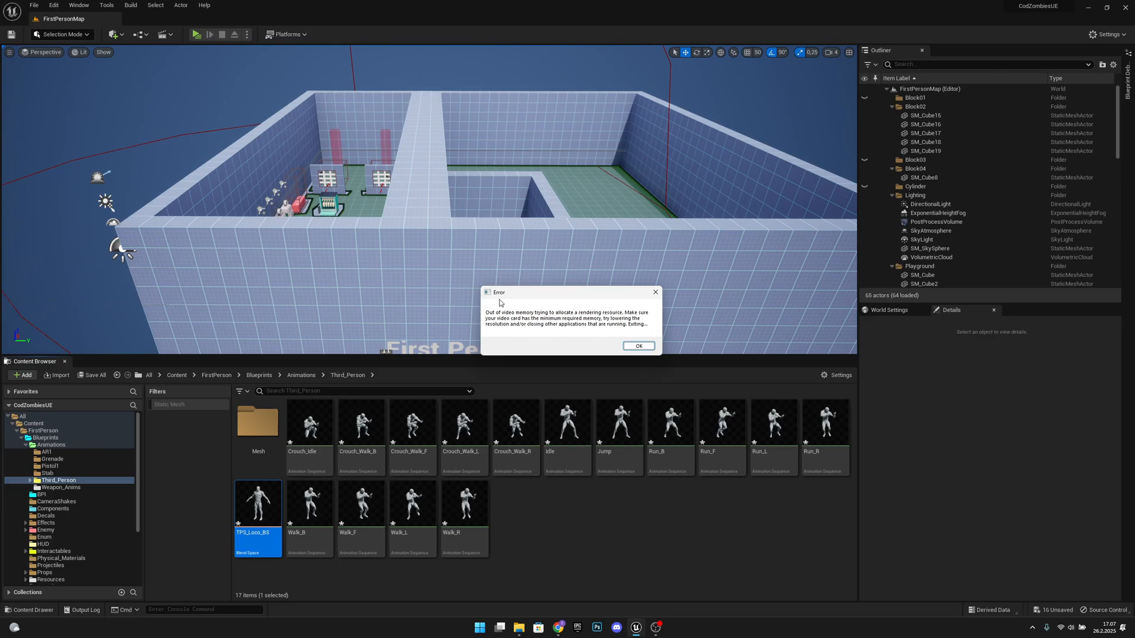
{"action": "left_click", "coordinate": [638, 346]}
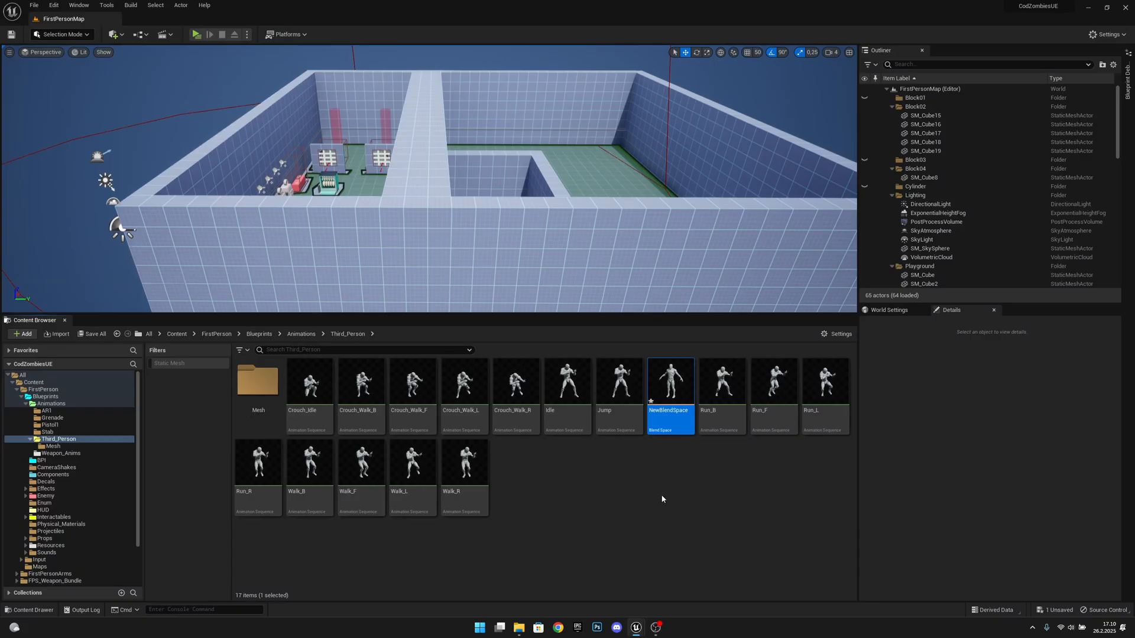
Rename the new Blend Space in Third_Person to TPS_Loco_BS and save all assets.
{"action": "left_click", "coordinate": [678, 415]}
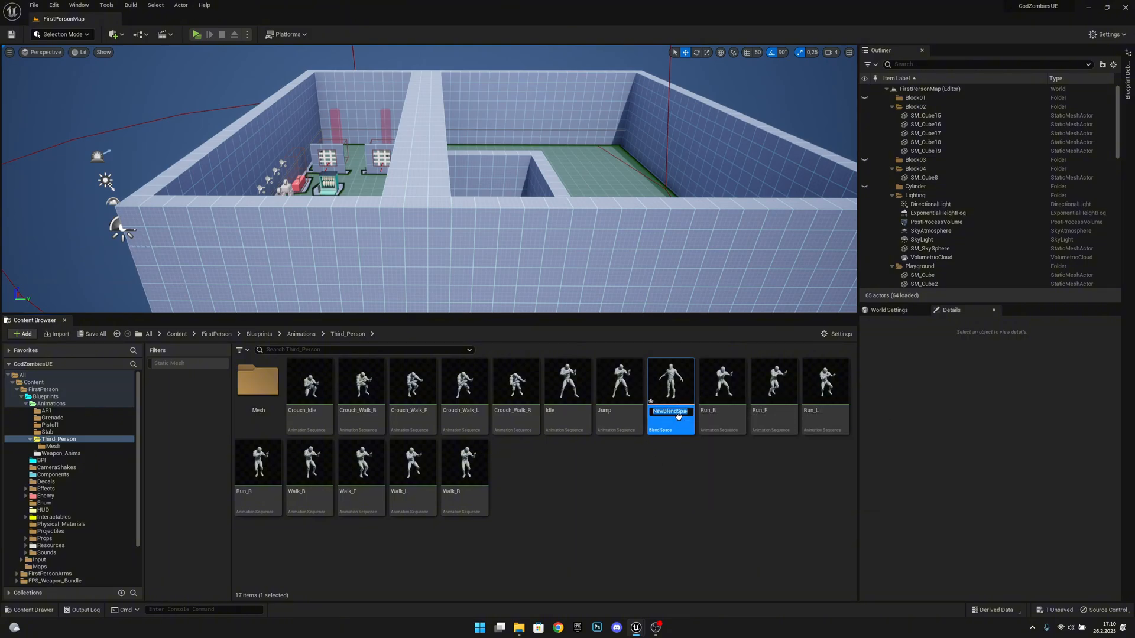
{"action": "type", "text": "TPS_Loco_BS"}
{"action": "key", "text": "Return"}
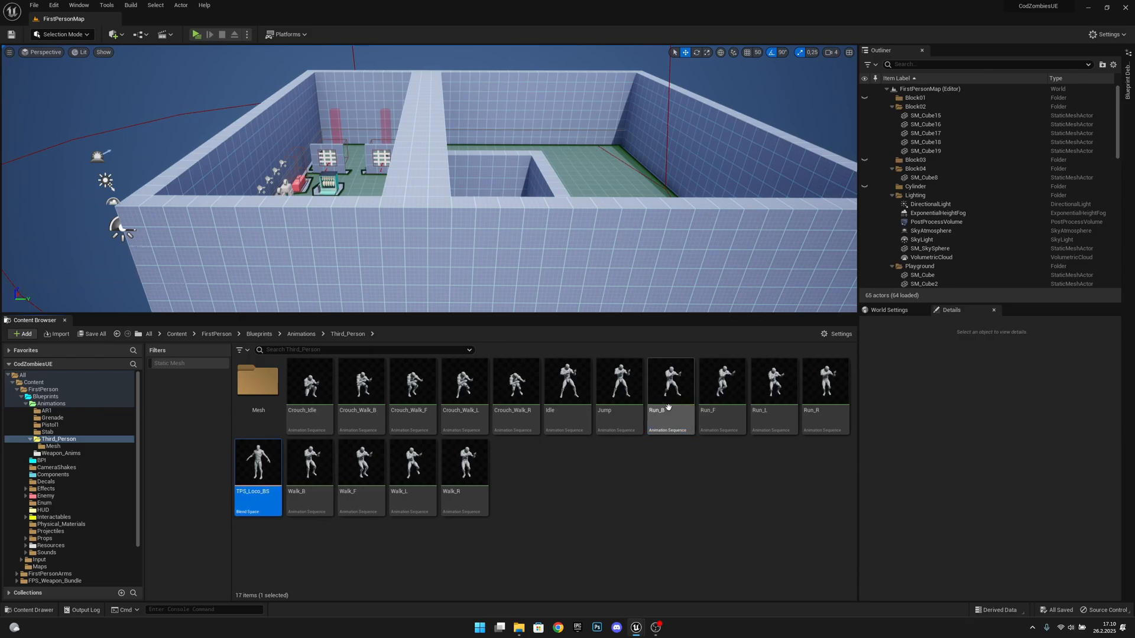
{"action": "left_click", "coordinate": [33, 5]}
{"action": "left_click", "coordinate": [68, 104]}
{"action": "left_click", "coordinate": [552, 501]}
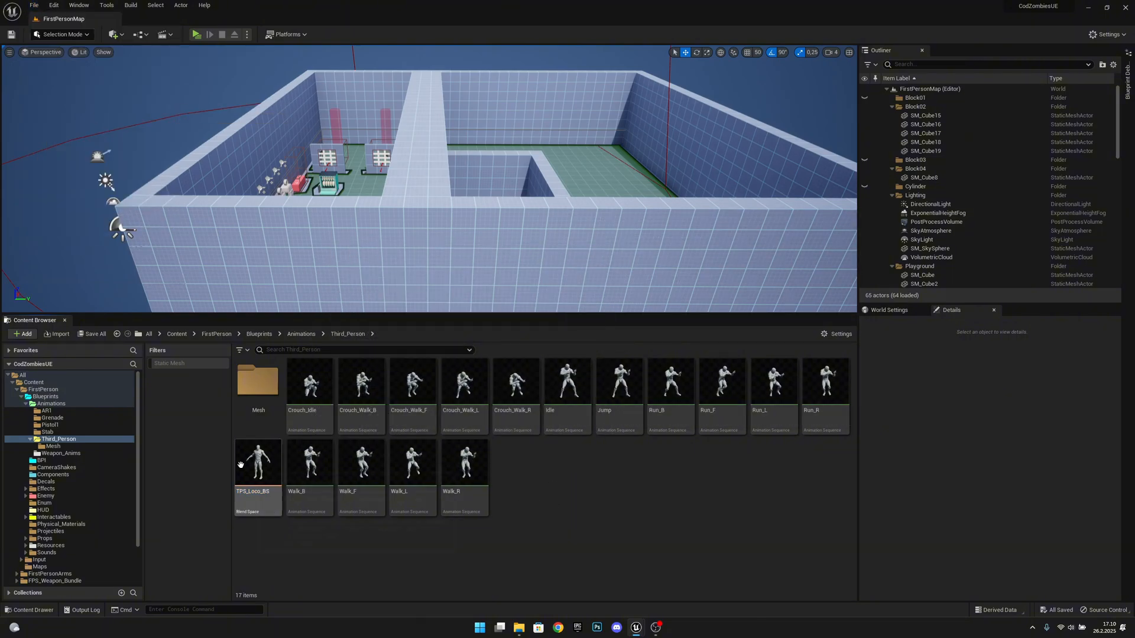
Open TPS_Loco_BS for editing and name its horizontal axis Right_Speed.
{"action": "double_click", "coordinate": [259, 467]}
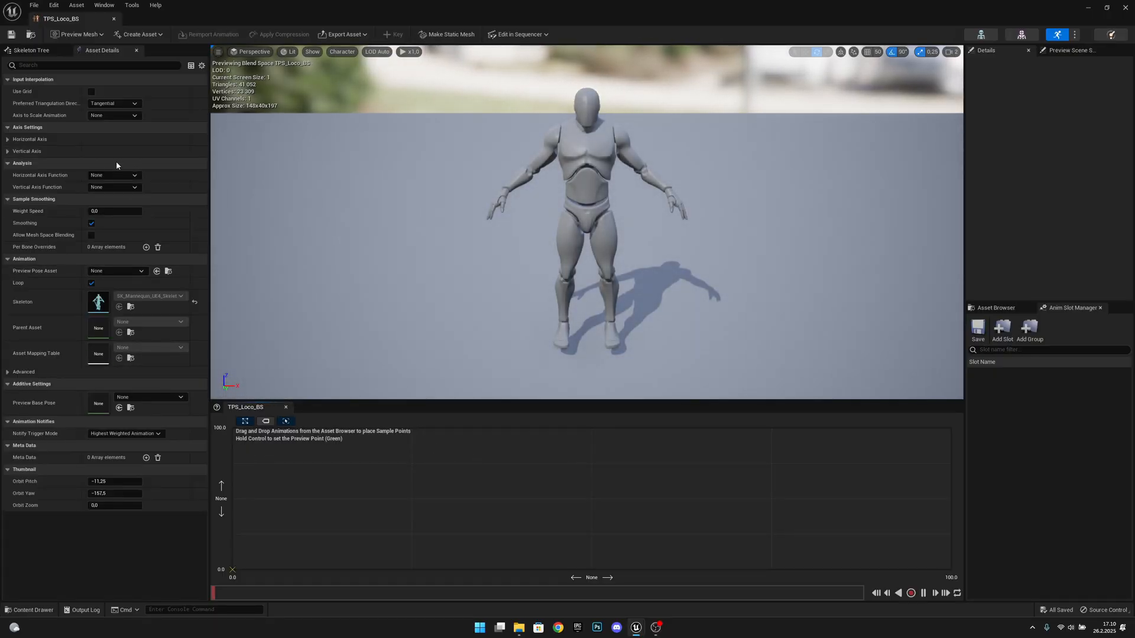
{"action": "left_click", "coordinate": [7, 140]}
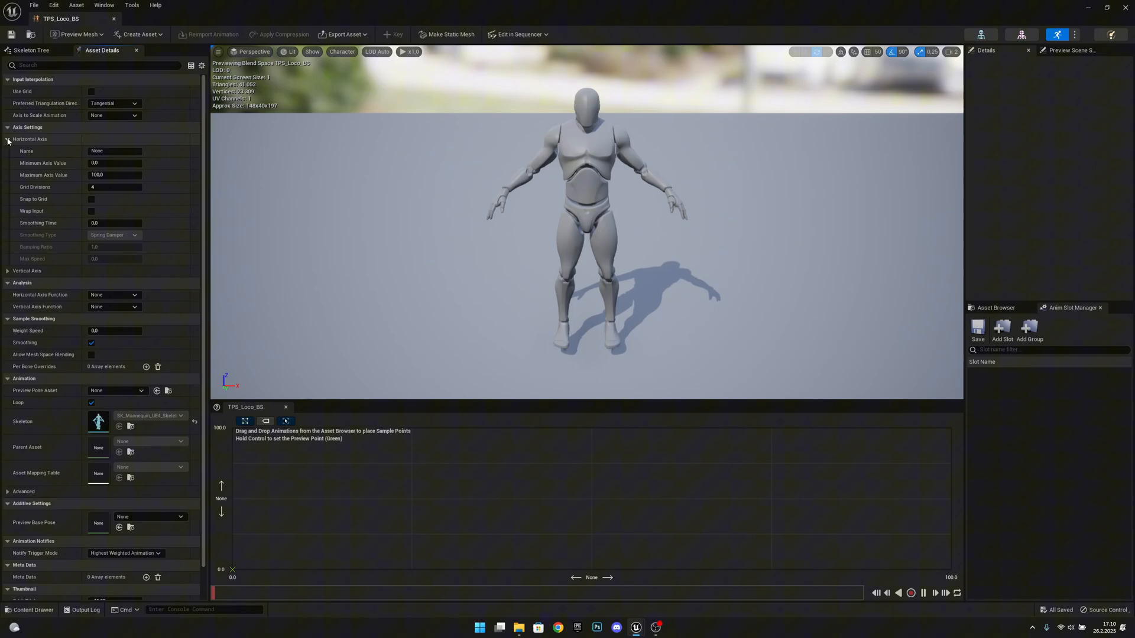
{"action": "left_click", "coordinate": [118, 152]}
{"action": "type", "text": "Right_SPeed"}
{"action": "key", "text": "Return"}
{"action": "left_click", "coordinate": [111, 152]}
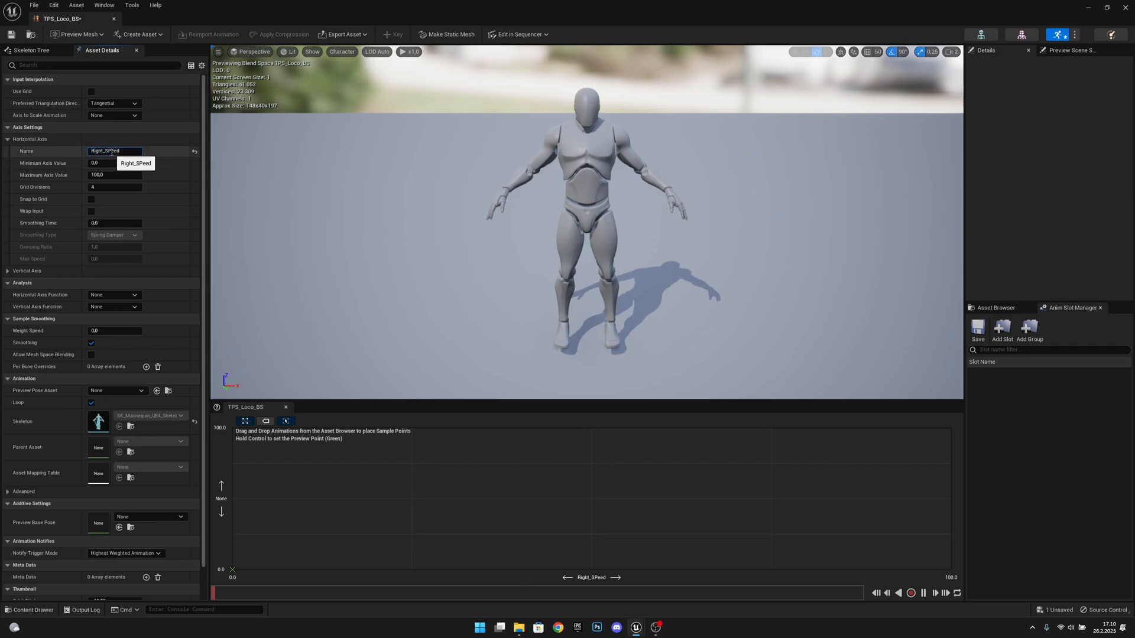
{"action": "key", "text": "BackSpace"}
{"action": "type", "text": "p"}
Set the Right_Speed axis range to a minimum of -450 and a maximum of 450.
{"action": "left_click", "coordinate": [112, 163]}
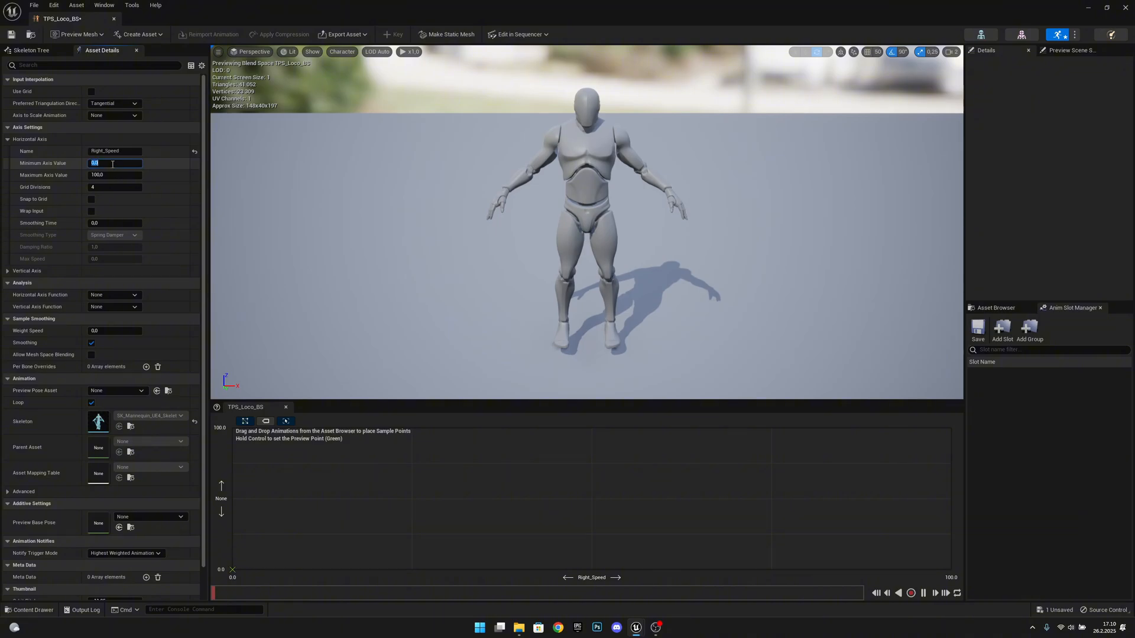
{"action": "type", "text": "-450"}
{"action": "key", "text": "Return"}
{"action": "left_click", "coordinate": [107, 175]}
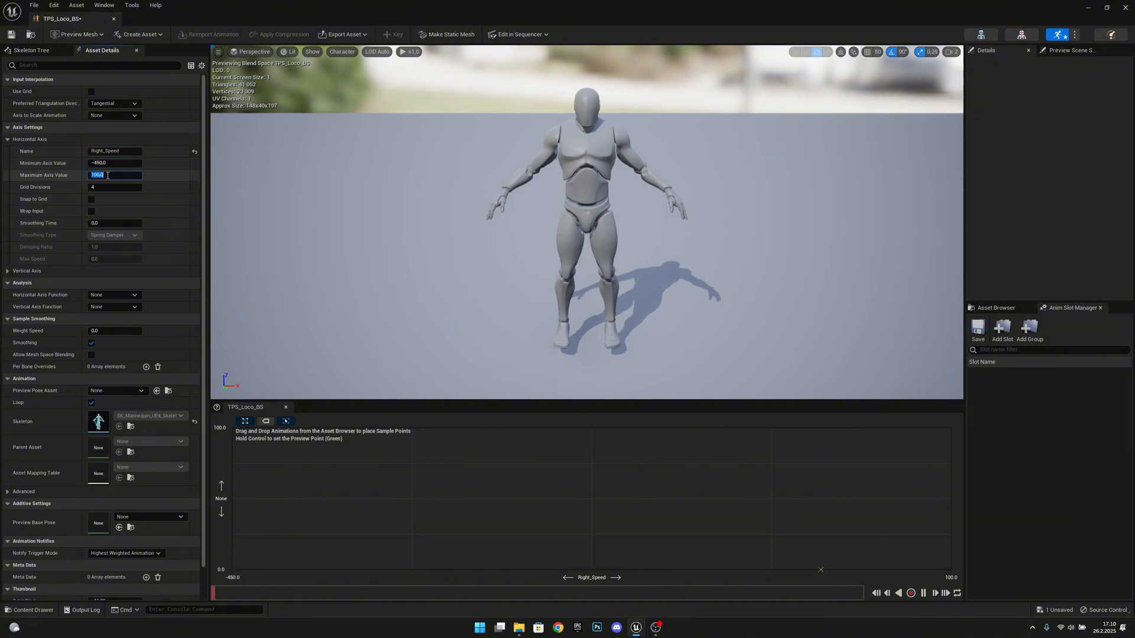
{"action": "type", "text": "450"}
{"action": "key", "text": "Return"}
Configure the vertical axis as Forward_Speed ranging from -450 to 450, and enable Snap to Grid on both axes.
{"action": "left_click", "coordinate": [8, 272]}
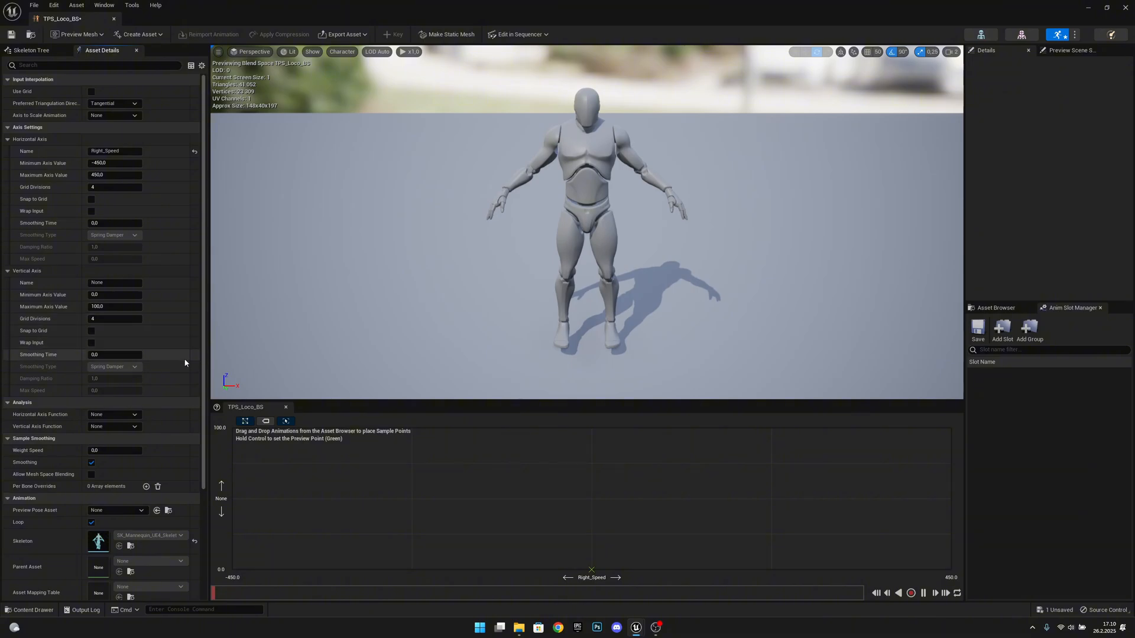
{"action": "left_click", "coordinate": [125, 284]}
{"action": "type", "text": "F"}
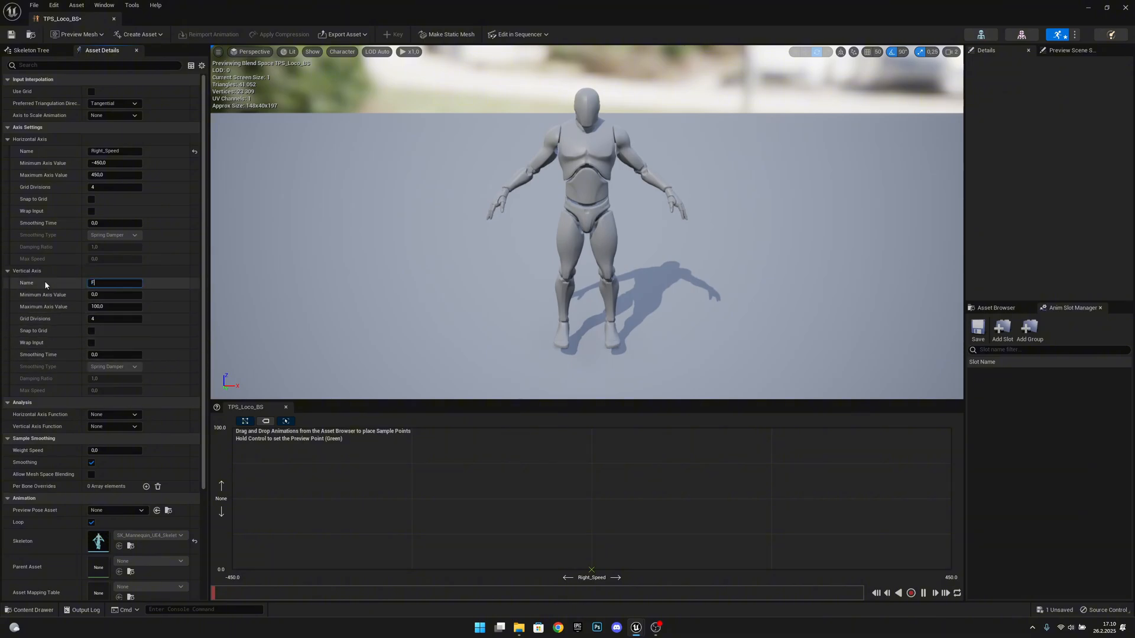
{"action": "type", "text": "orward_Speed"}
{"action": "key", "text": "Return"}
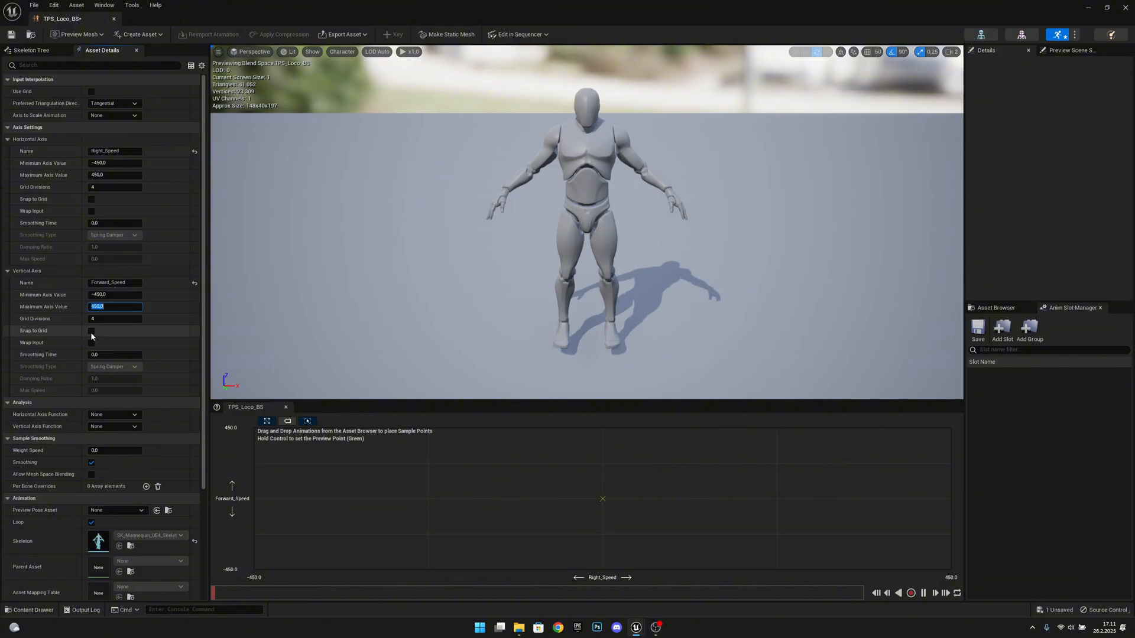
{"action": "left_click", "coordinate": [91, 200]}
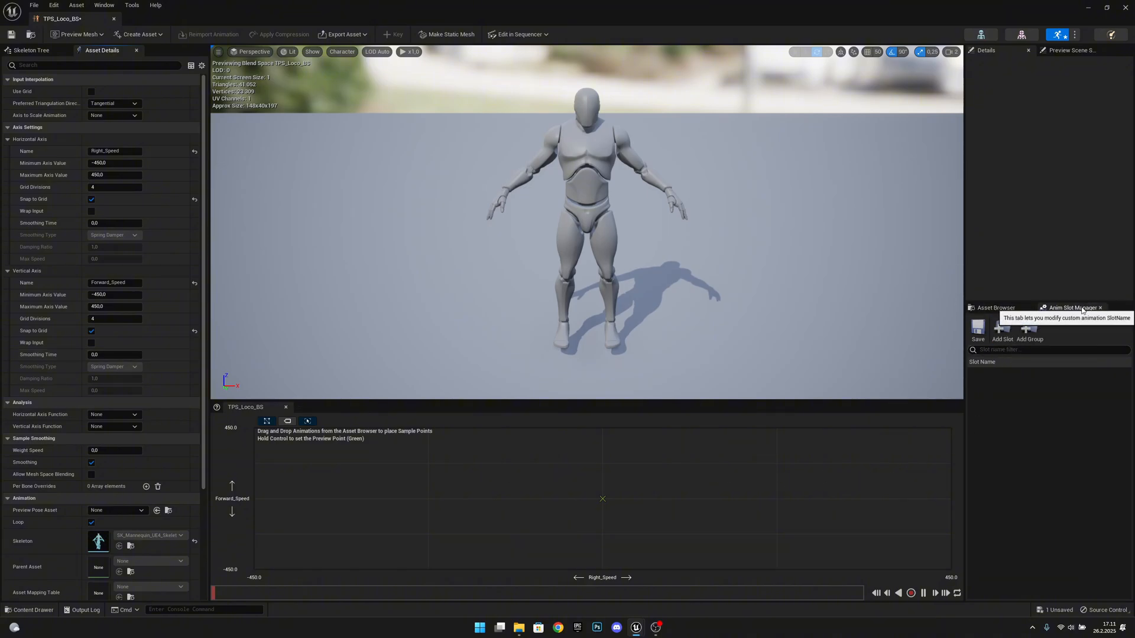
Place Idle at the graph's centre, Walk_F and Walk_B at Forward_Speed 225 and -225, and Walk_L and Walk_R at Right_Speed -225 and 225.
{"action": "left_click", "coordinate": [996, 308]}
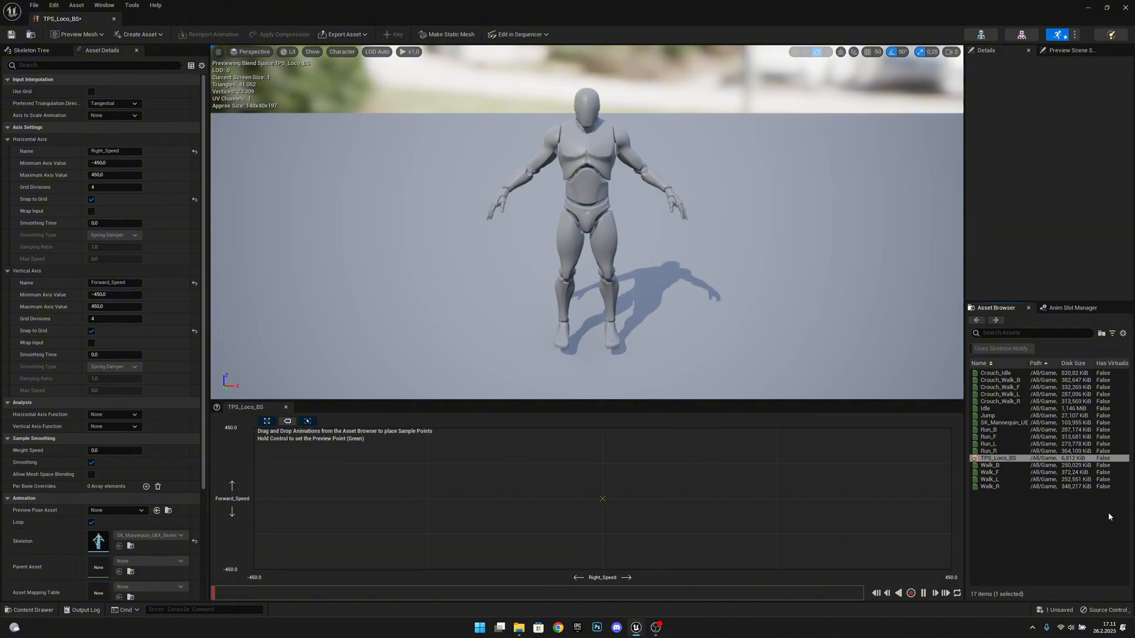
{"action": "left_click_drag", "start_coordinate": [985, 408], "coordinate": [620, 493]}
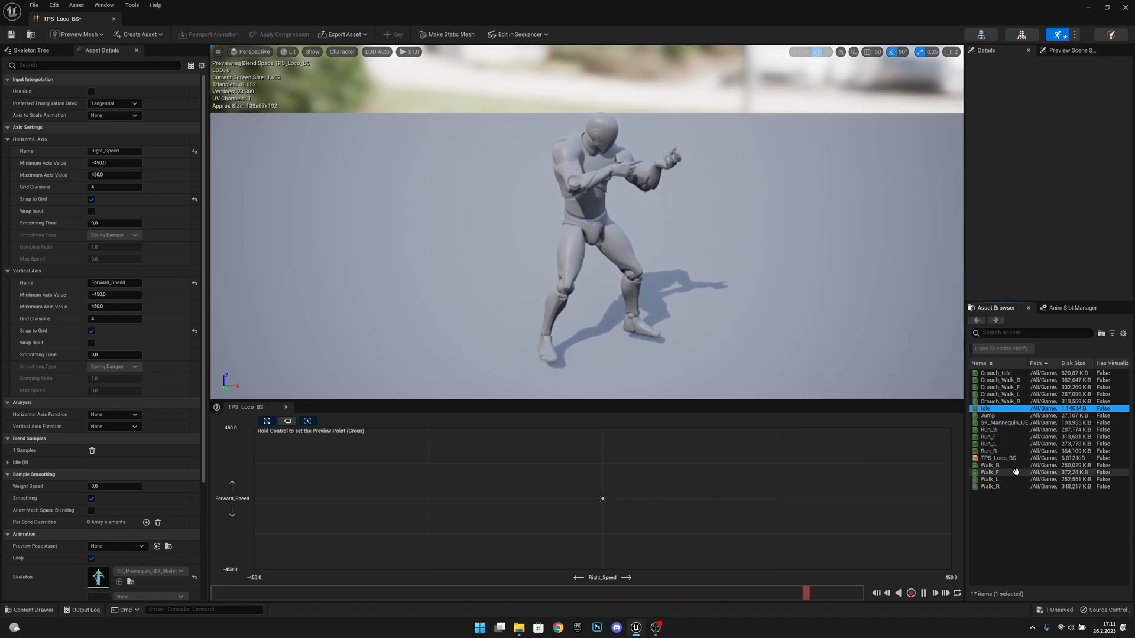
{"action": "left_click_drag", "start_coordinate": [998, 473], "coordinate": [602, 461]}
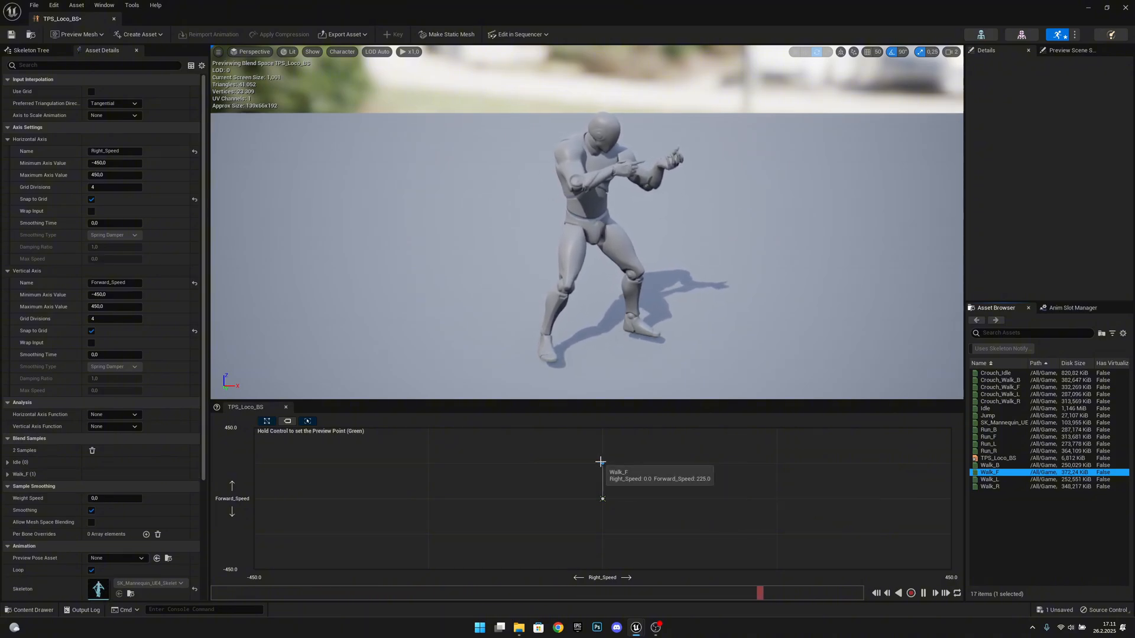
{"action": "left_click_drag", "start_coordinate": [990, 465], "coordinate": [605, 534]}
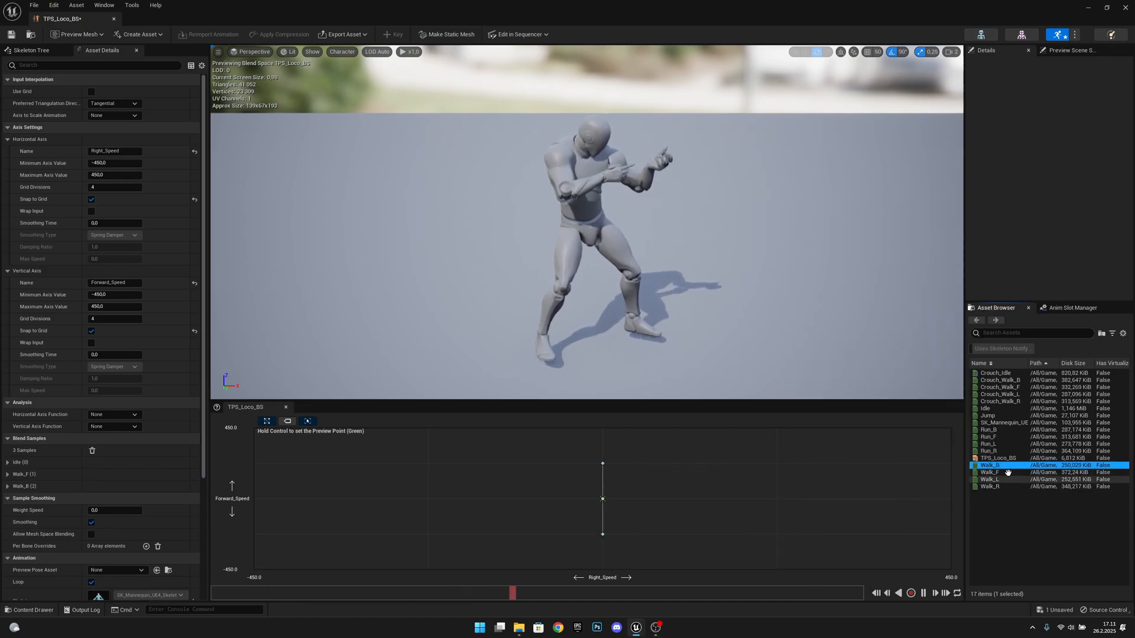
{"action": "left_click_drag", "start_coordinate": [990, 479], "coordinate": [778, 499]}
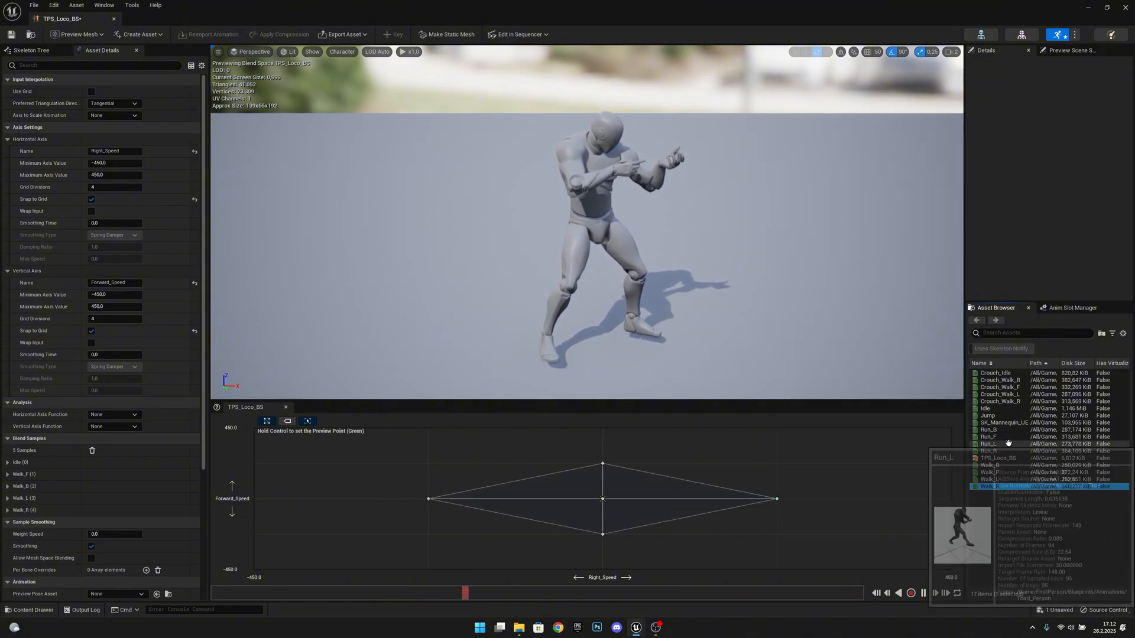
Place Run_F and Run_B at Forward_Speed 450 and -450, Run_L and Run_R at Right_Speed -450 and 450, and save the blend space.
{"action": "left_click_drag", "start_coordinate": [988, 437], "coordinate": [603, 428]}
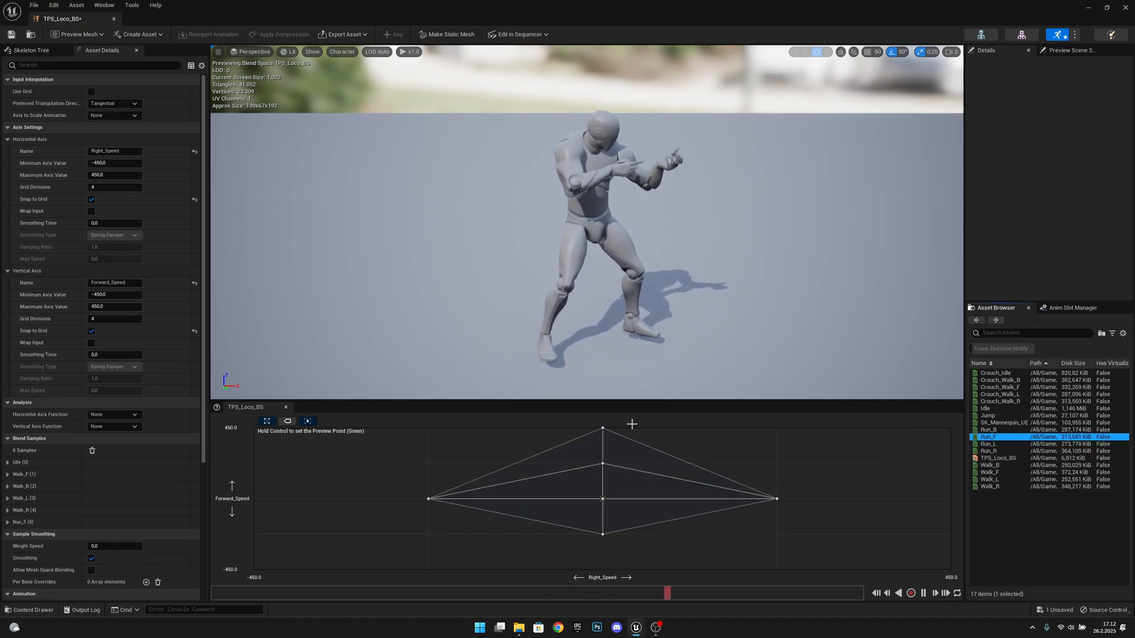
{"action": "left_click_drag", "start_coordinate": [988, 430], "coordinate": [603, 569]}
{"action": "left_click", "coordinate": [989, 444]}
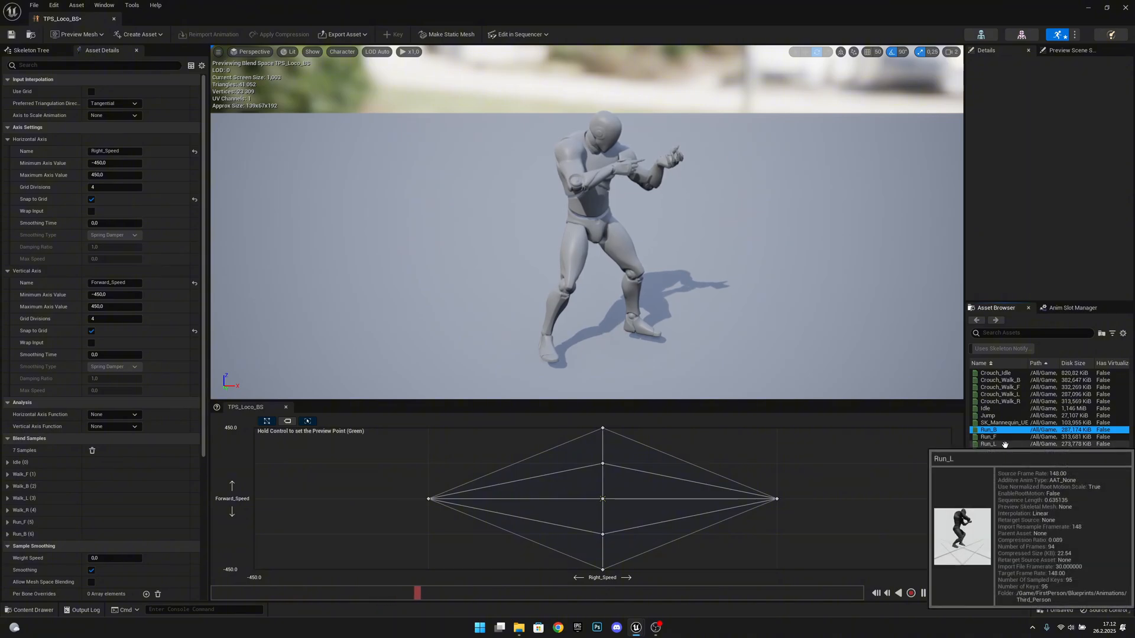
{"action": "left_click_drag", "start_coordinate": [988, 444], "coordinate": [946, 500]}
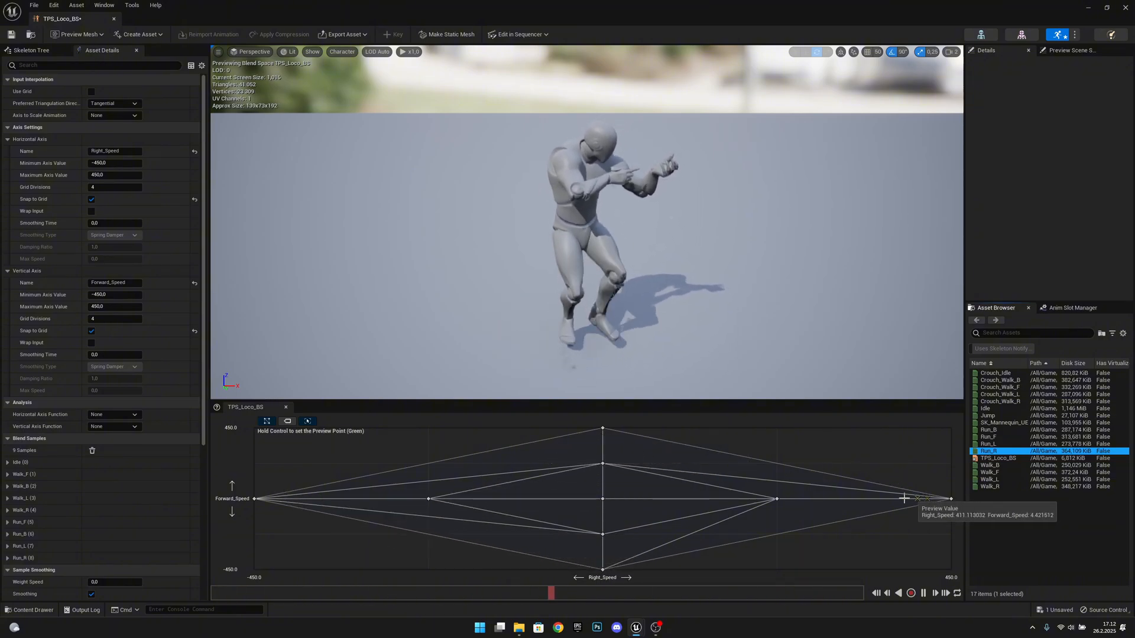
{"action": "left_click", "coordinate": [606, 506]}
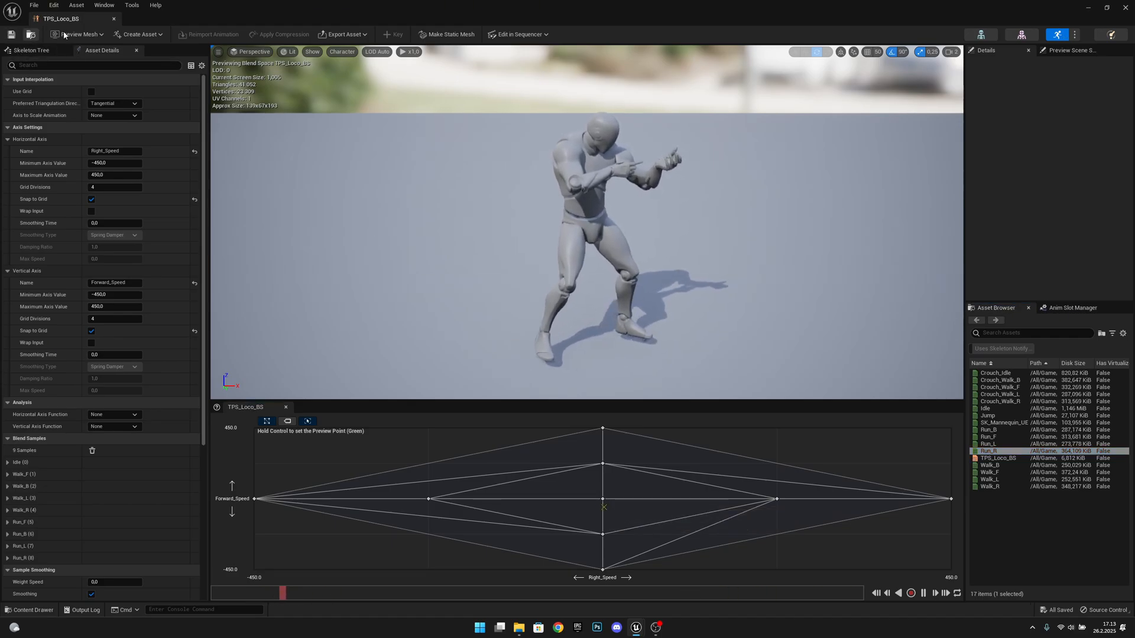
Create a legacy Blend Space 1D in Third_Person for the UE4 mannequin skeleton and name it TPS_Sprint_BS.
{"action": "left_click", "coordinate": [28, 35]}
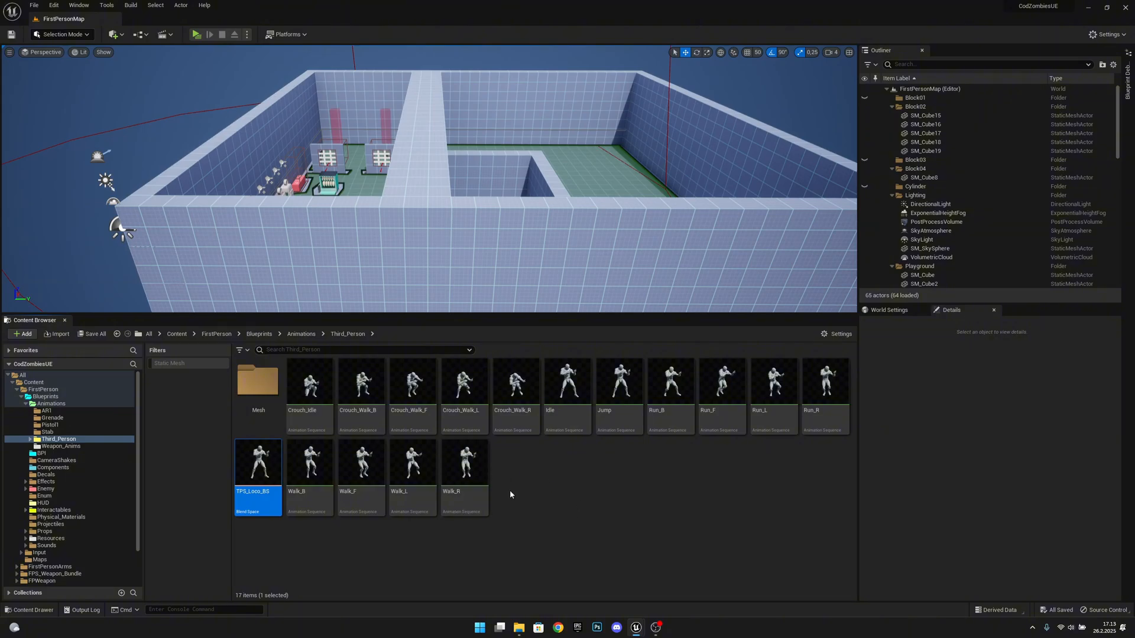
{"action": "right_click", "coordinate": [524, 484]}
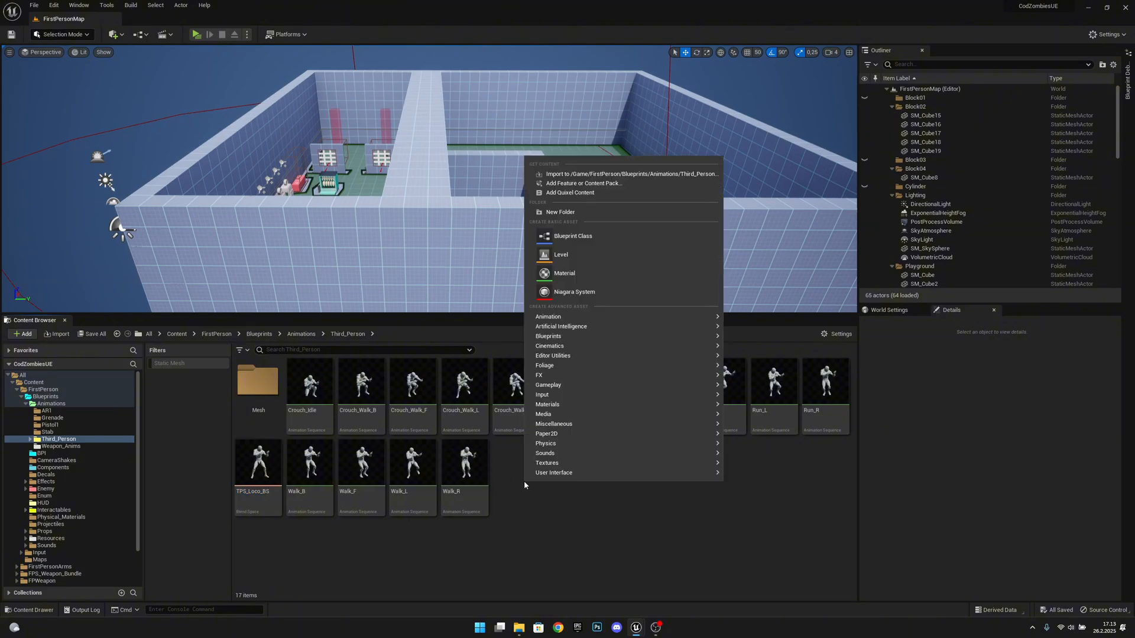
{"action": "mouse_move", "coordinate": [622, 321]}
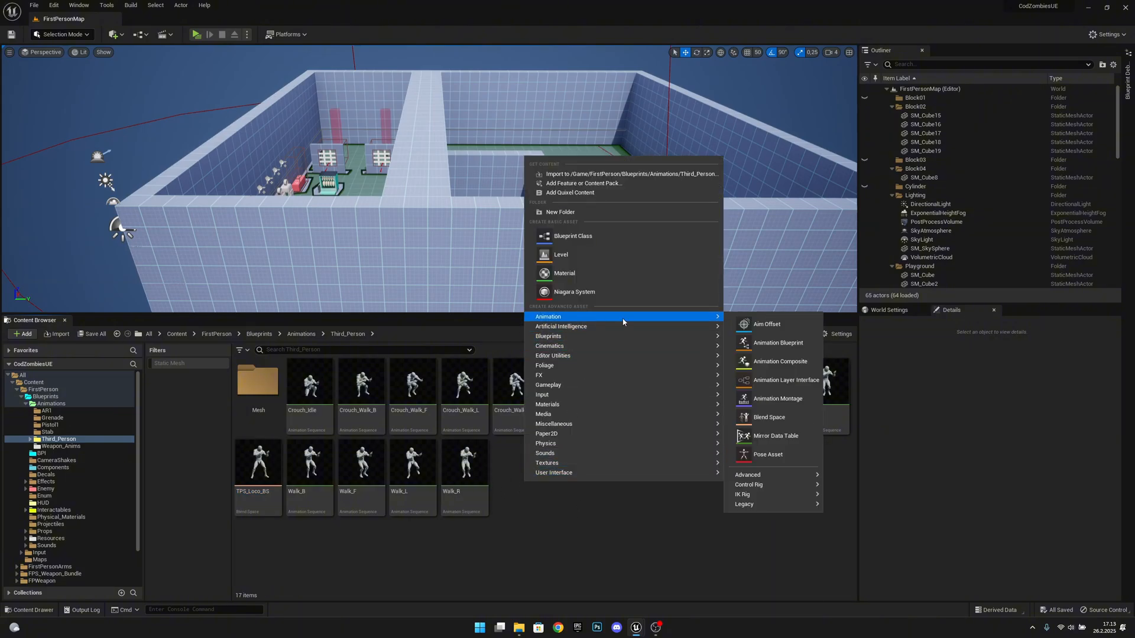
{"action": "mouse_move", "coordinate": [771, 504]}
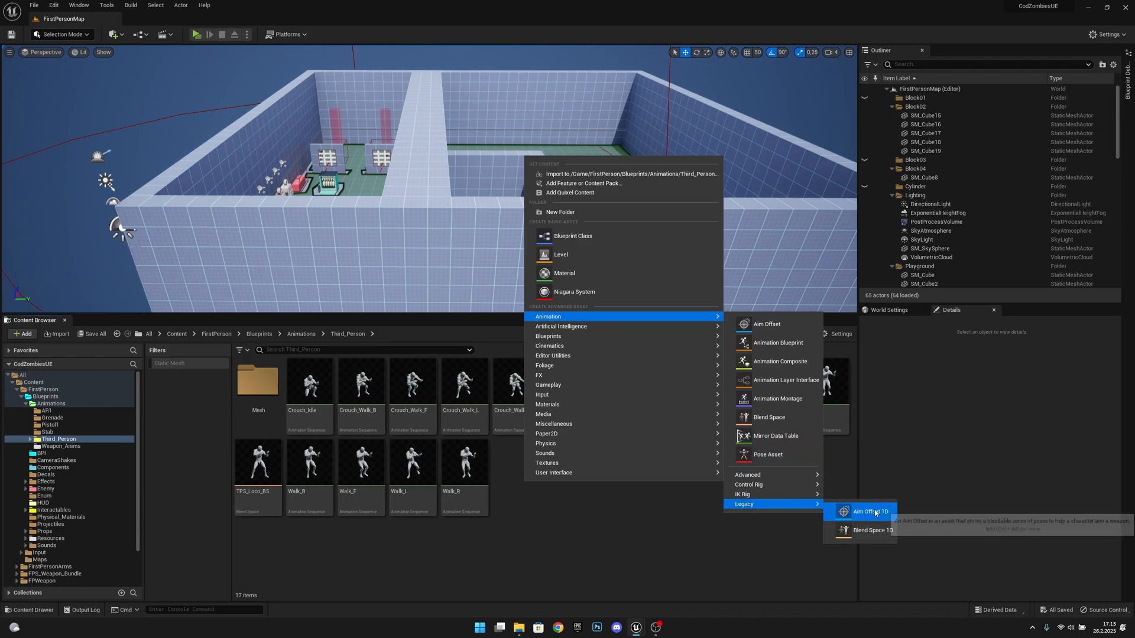
{"action": "left_click", "coordinate": [873, 530]}
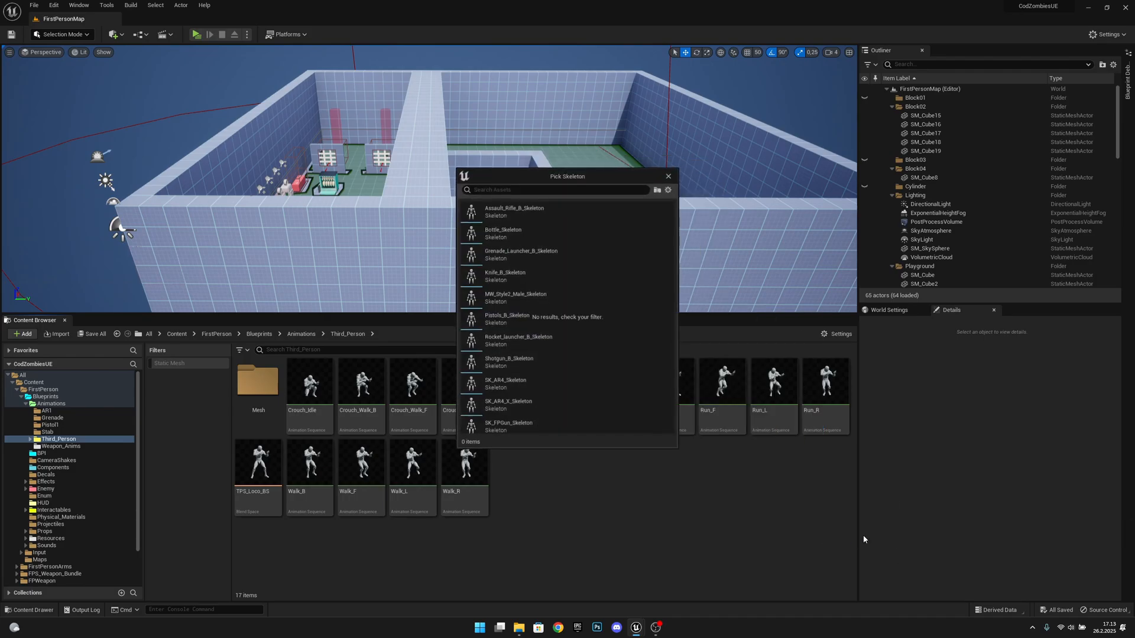
{"action": "type", "text": "ue4"}
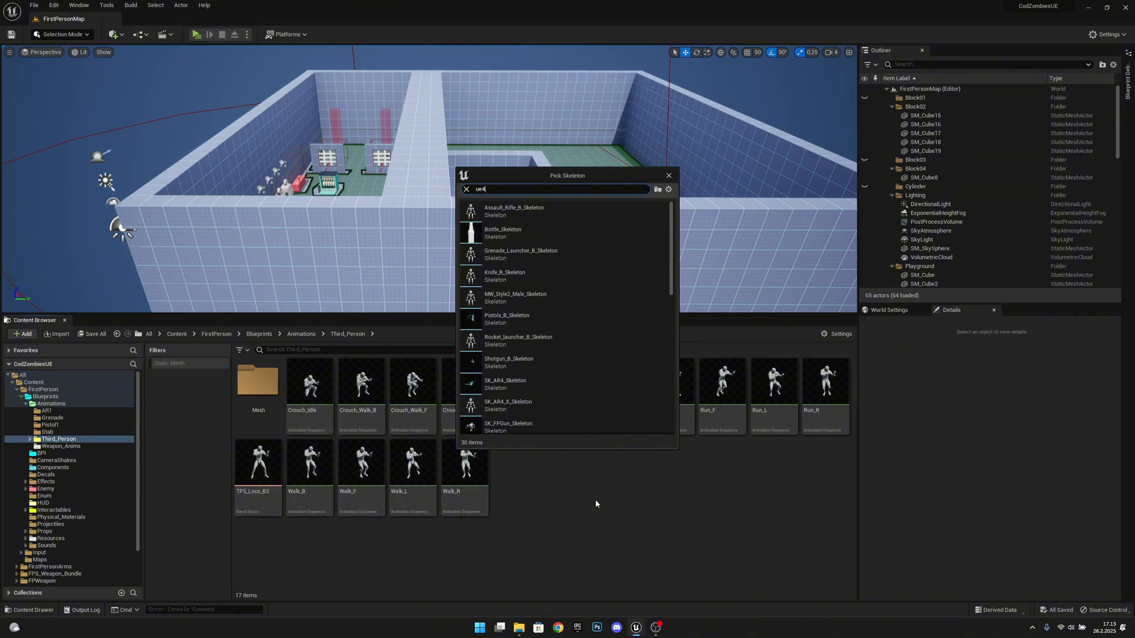
{"action": "left_click", "coordinate": [567, 210]}
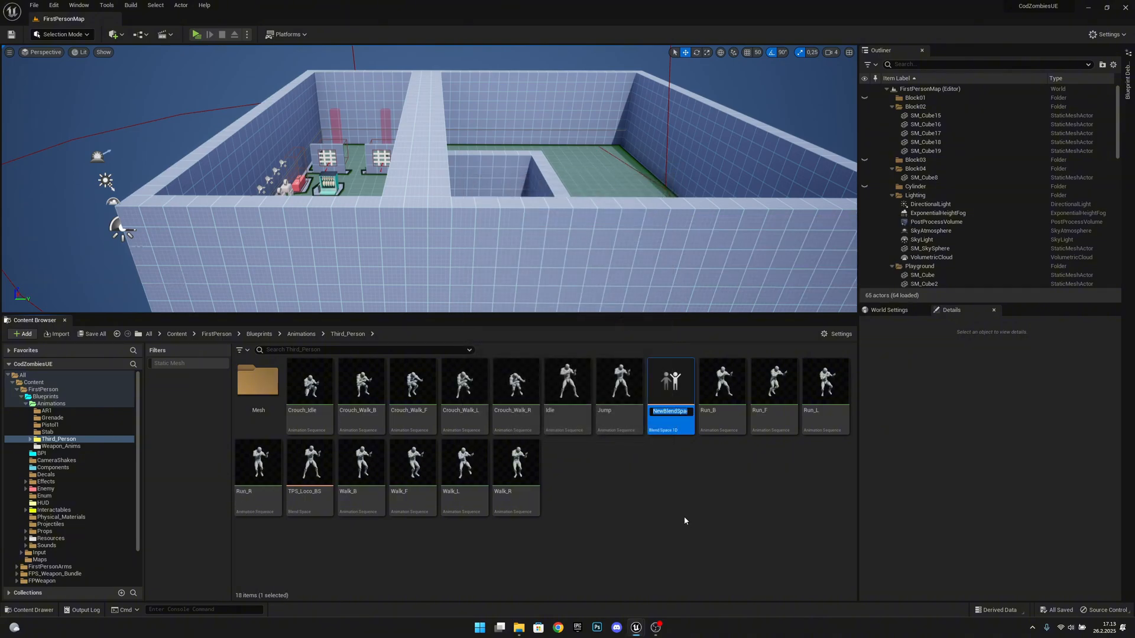
{"action": "type", "text": "TPS"}
{"action": "type", "text": "_Sprint_BS"}
{"action": "key", "text": "Return"}
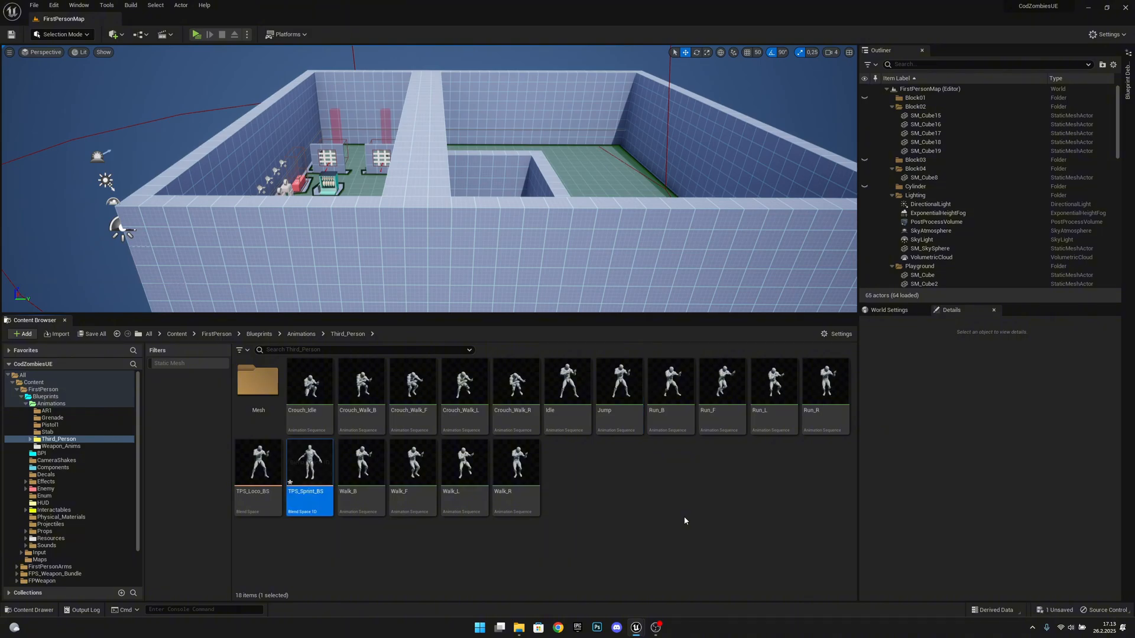
Open TPS_Sprint_BS for editing and name its horizontal axis Forward_Speed.
{"action": "double_click", "coordinate": [312, 485]}
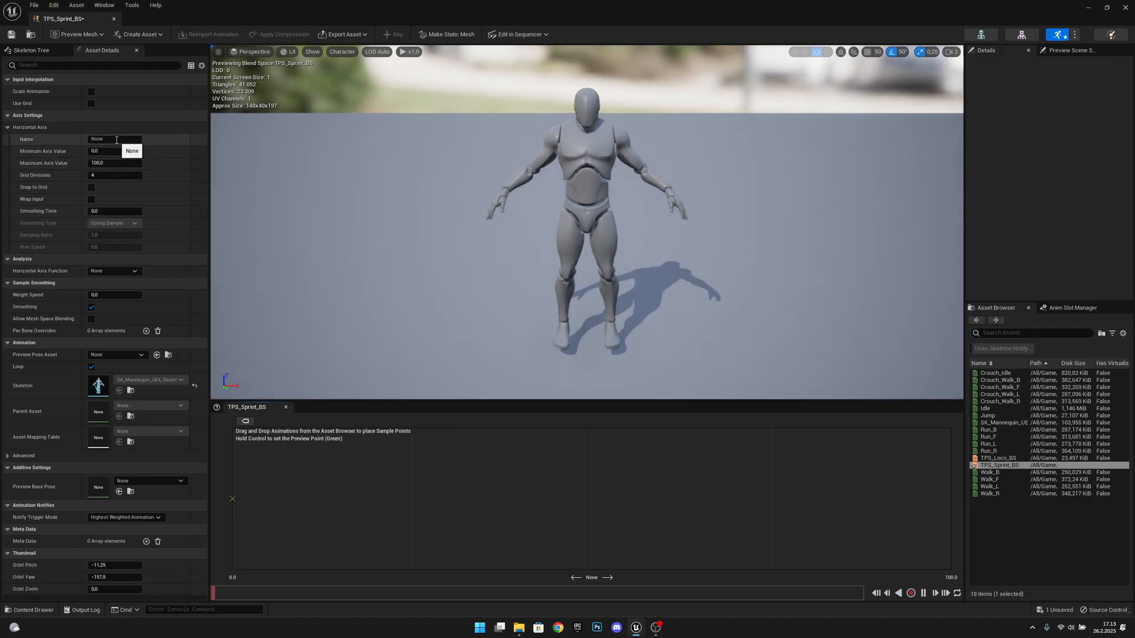
{"action": "left_click", "coordinate": [117, 140]}
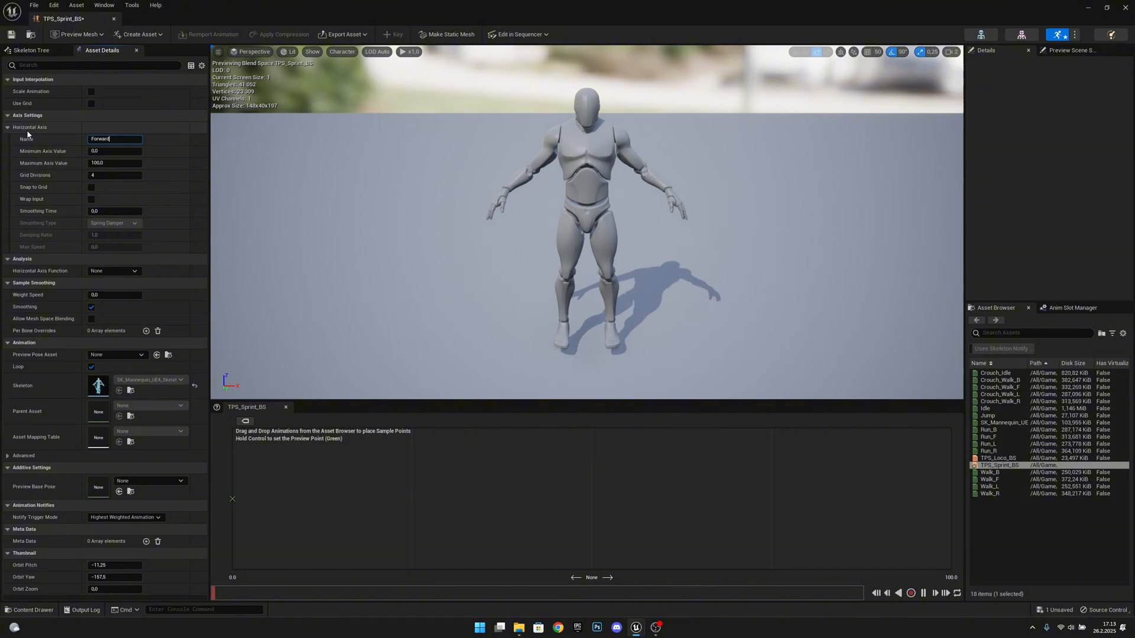
{"action": "type", "text": "Forward_Speed"}
{"action": "key", "text": "Return"}
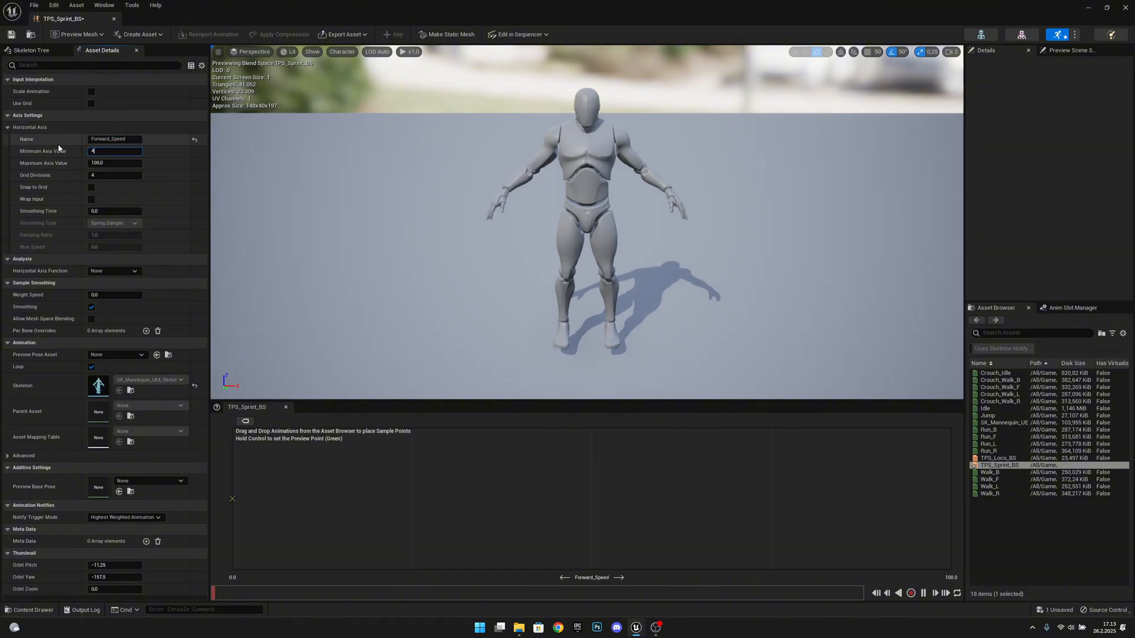
Set the Forward_Speed axis of TPS_Sprint_BS to a minimum of 450 and a maximum of 675.
{"action": "key", "text": "Tab"}
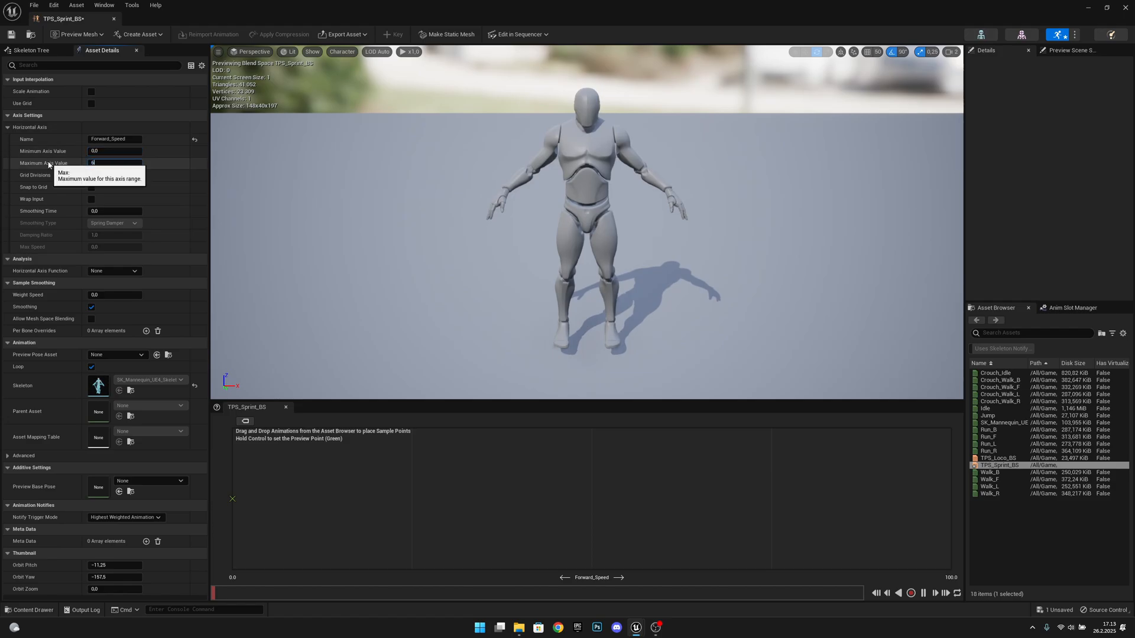
{"action": "type", "text": "675"}
{"action": "key", "text": "Return"}
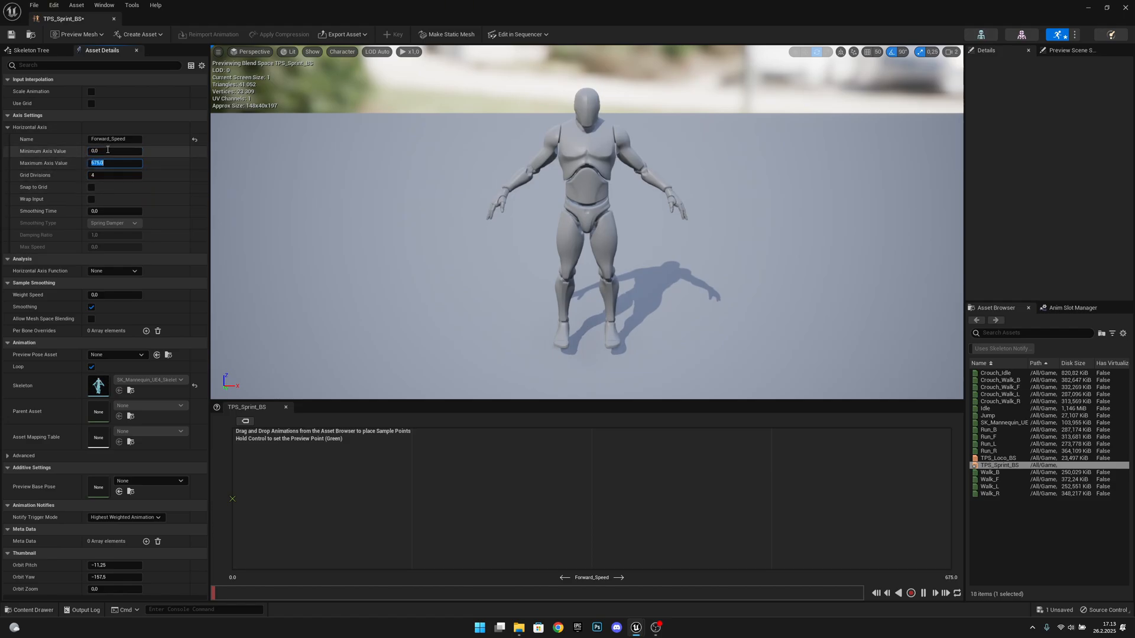
{"action": "type", "text": "450"}
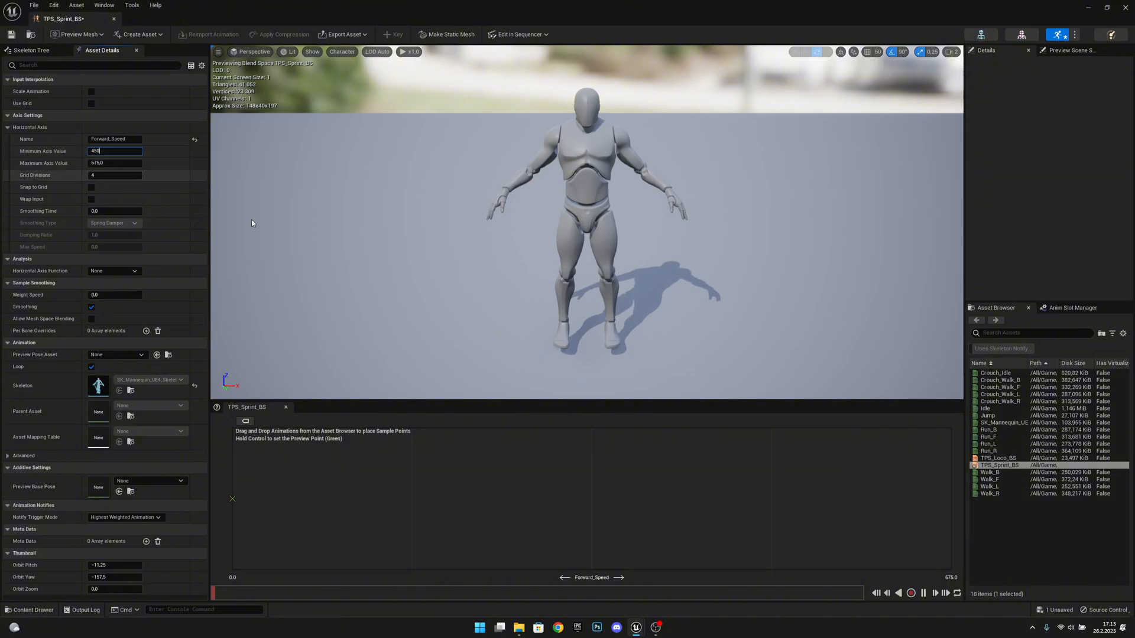
{"action": "key", "text": "Return"}
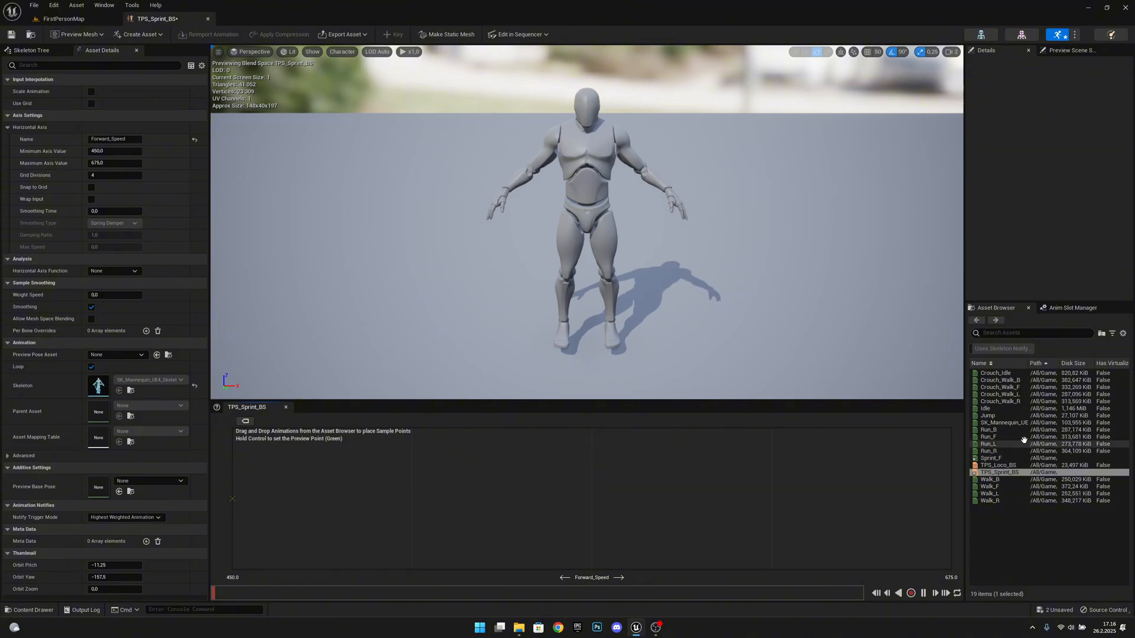
Add Sprint_F as a sample at Forward_Speed 450 and set its rate scale to 0.66.
{"action": "left_click_drag", "start_coordinate": [999, 458], "coordinate": [233, 498]}
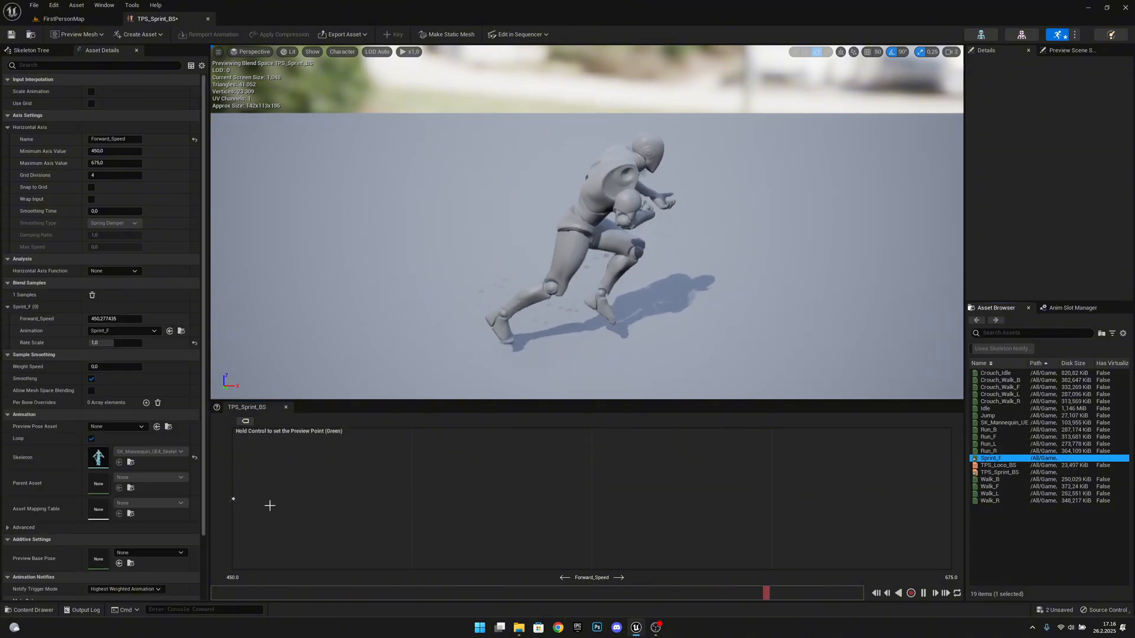
{"action": "left_click", "coordinate": [114, 320]}
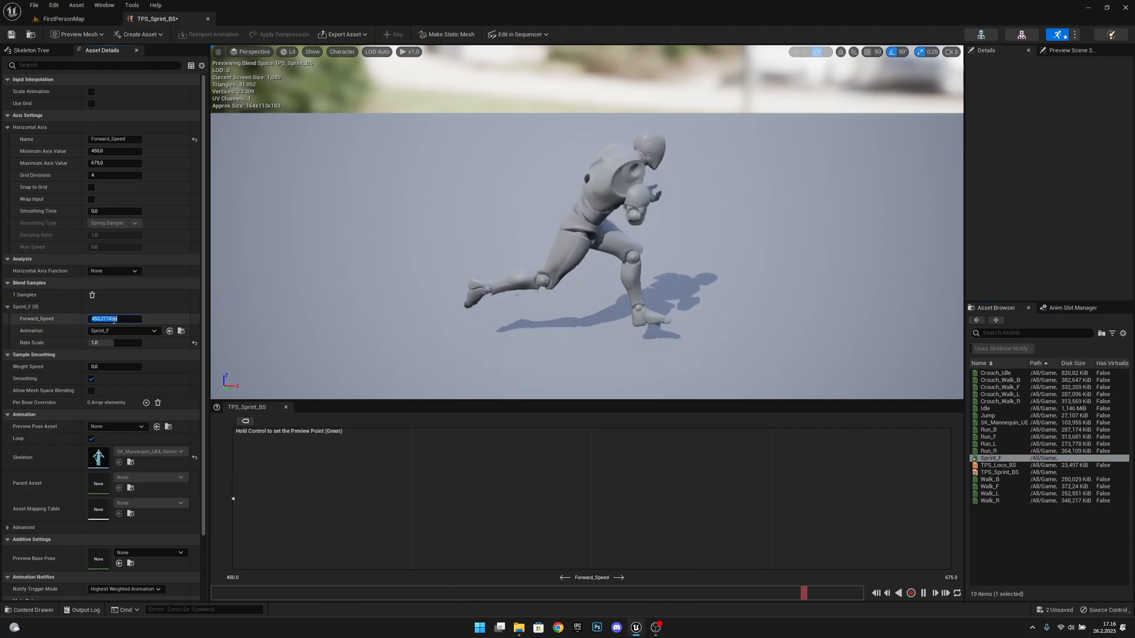
{"action": "type", "text": "450"}
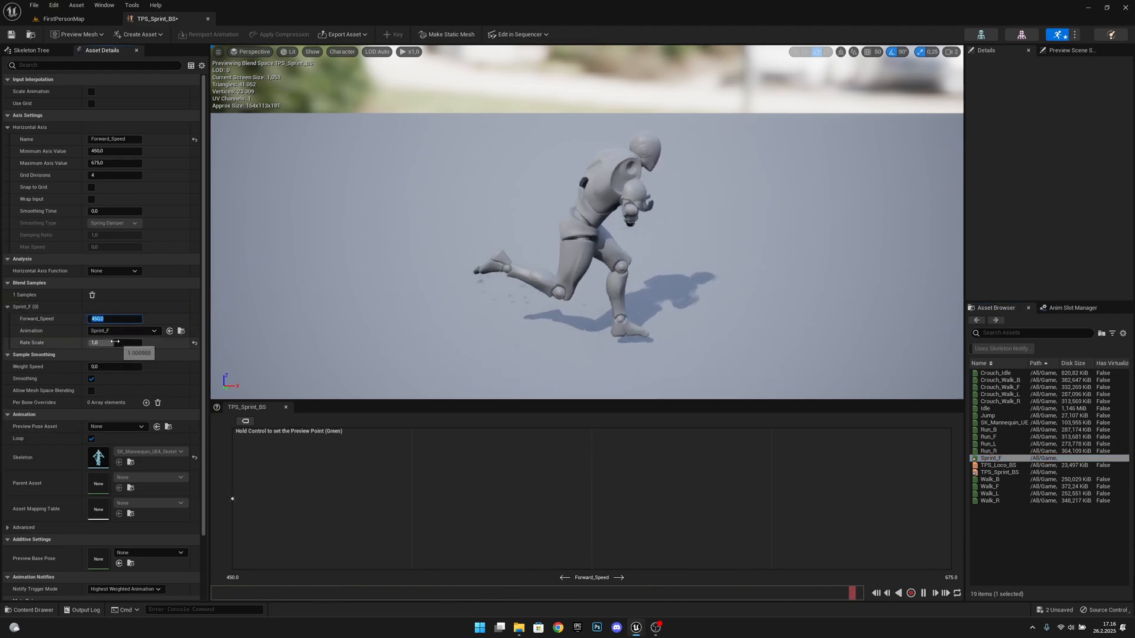
{"action": "left_click", "coordinate": [116, 343]}
{"action": "type", "text": ",6"}
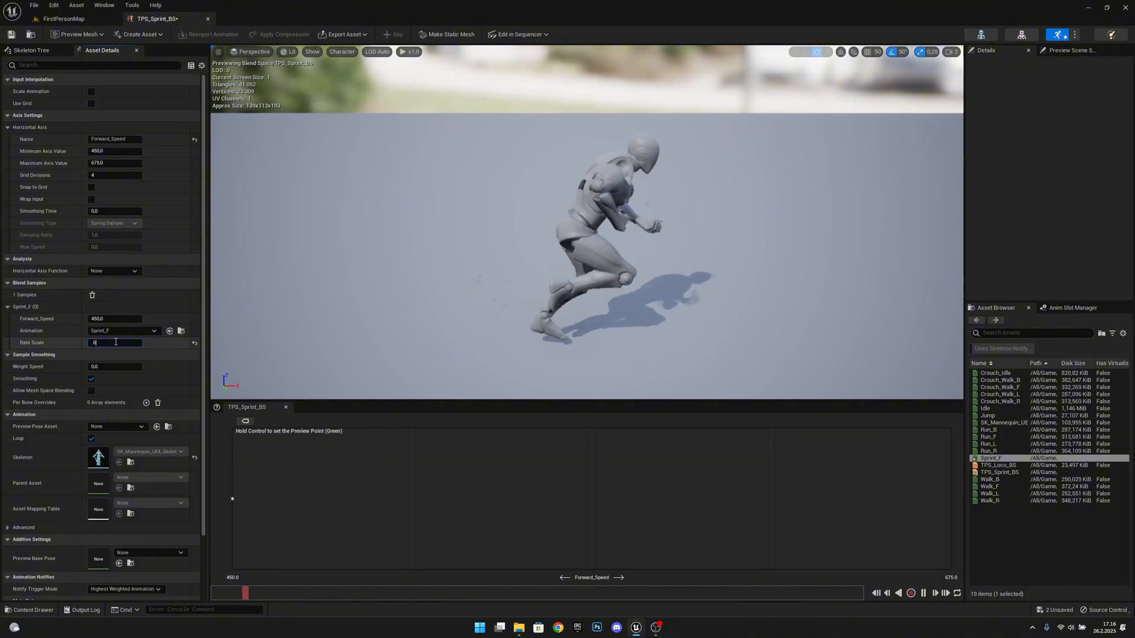
{"action": "type", "text": "6"}
{"action": "key", "text": "Return"}
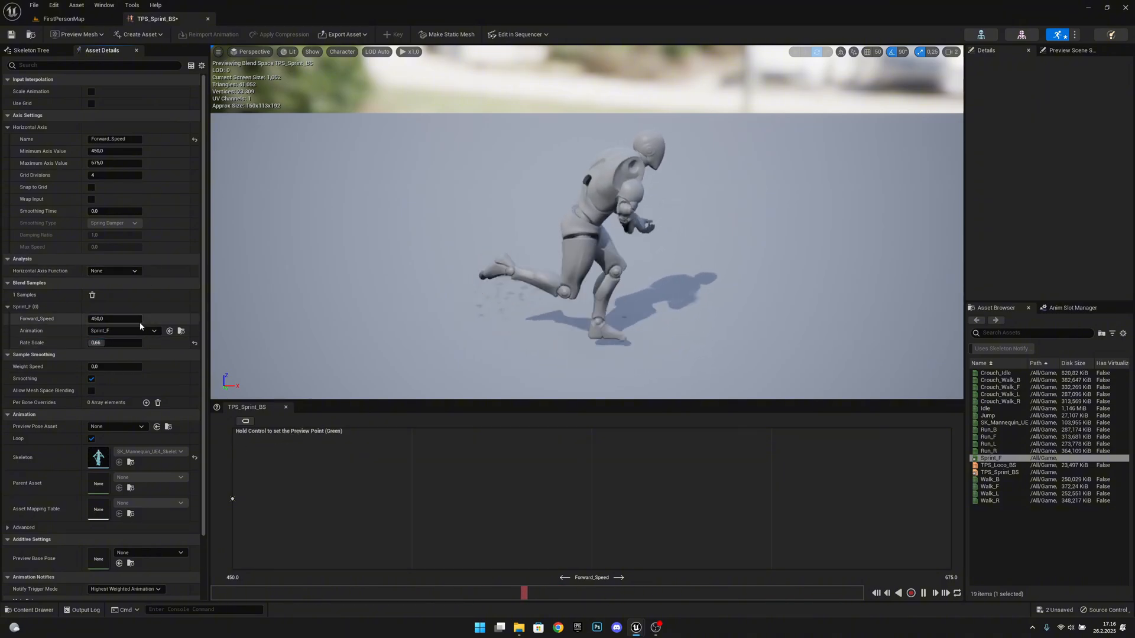
Add a second Sprint_F sample at Forward_Speed 675, then save and close the sprint blend space.
{"action": "left_click_drag", "start_coordinate": [990, 459], "coordinate": [956, 498]}
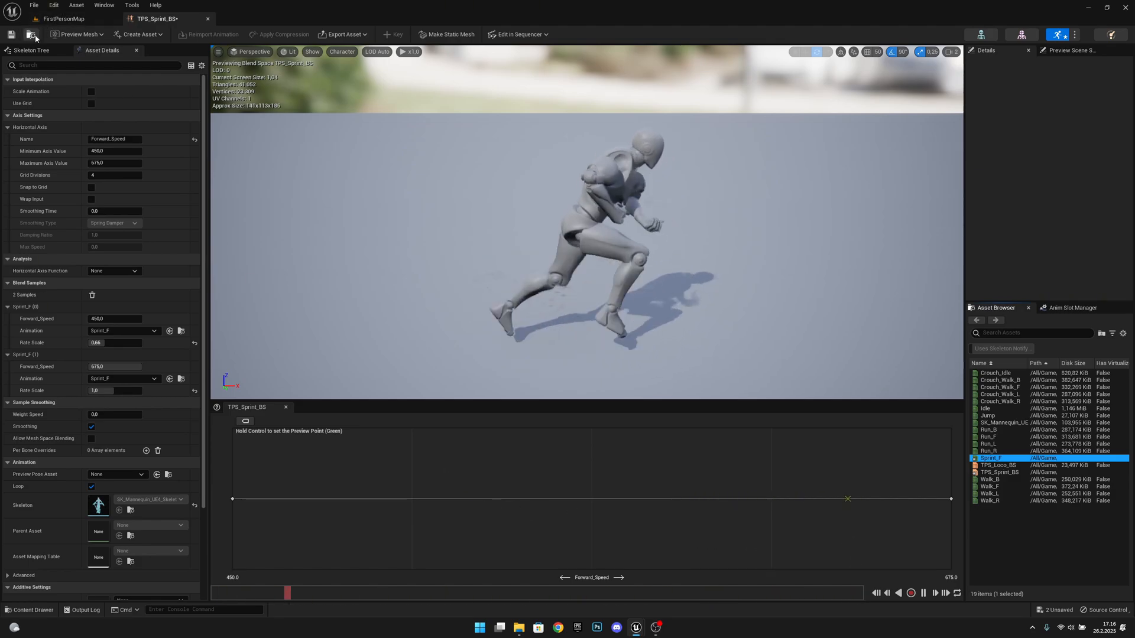
{"action": "left_click", "coordinate": [11, 34]}
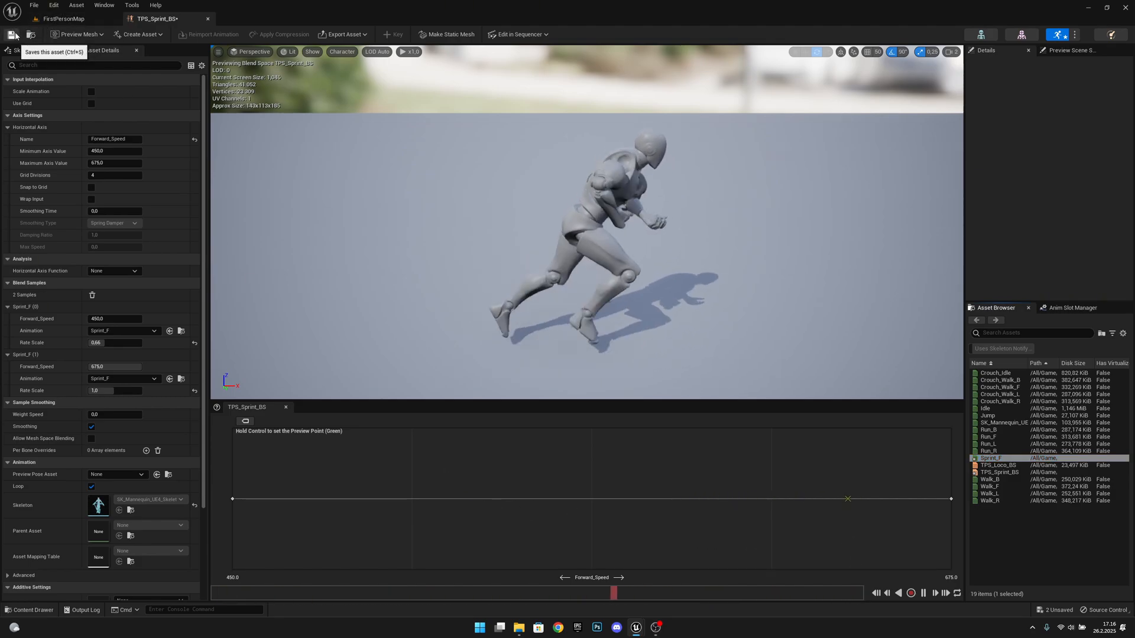
{"action": "left_click", "coordinate": [207, 19]}
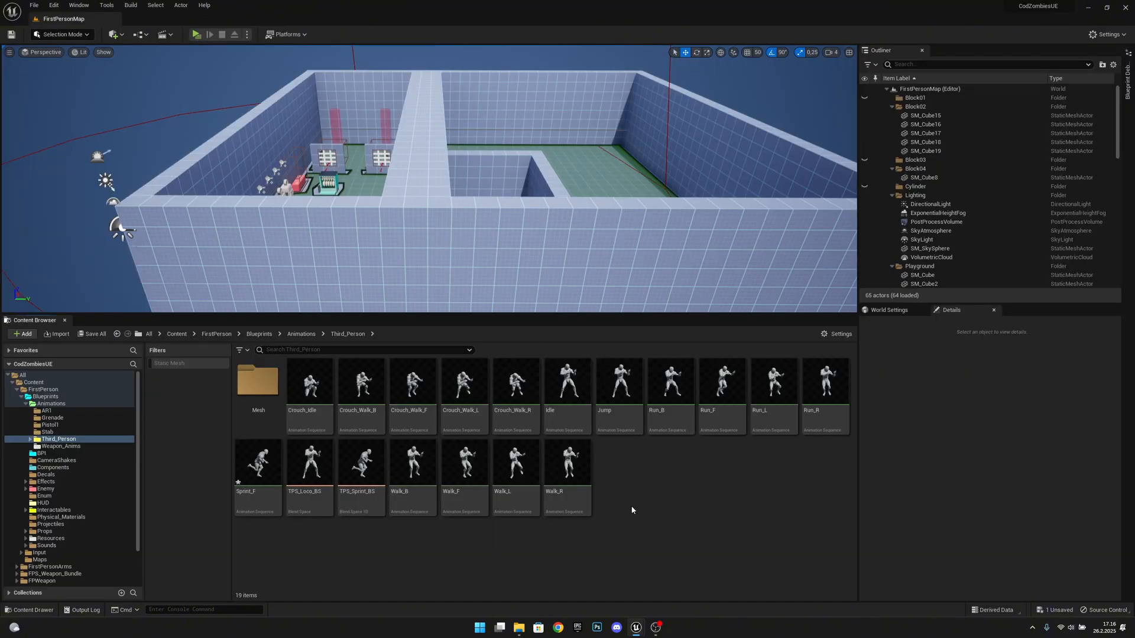
Create a Blend Space in Third_Person for the UE4 mannequin skeleton and name it TPS_Crouch_BS.
{"action": "right_click", "coordinate": [624, 483]}
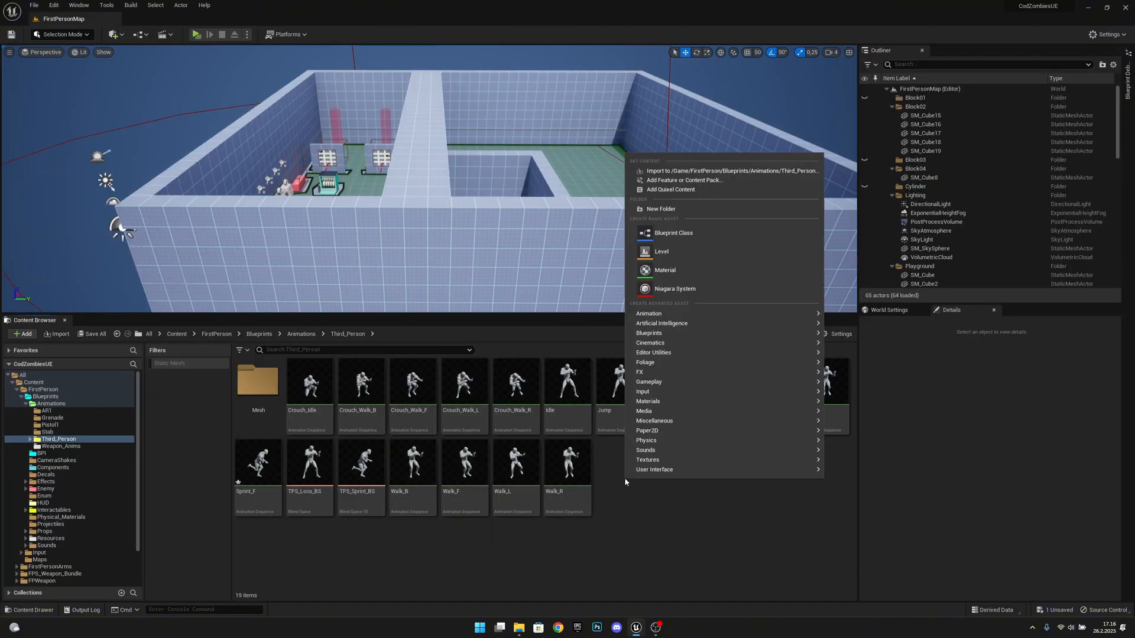
{"action": "mouse_move", "coordinate": [707, 312]}
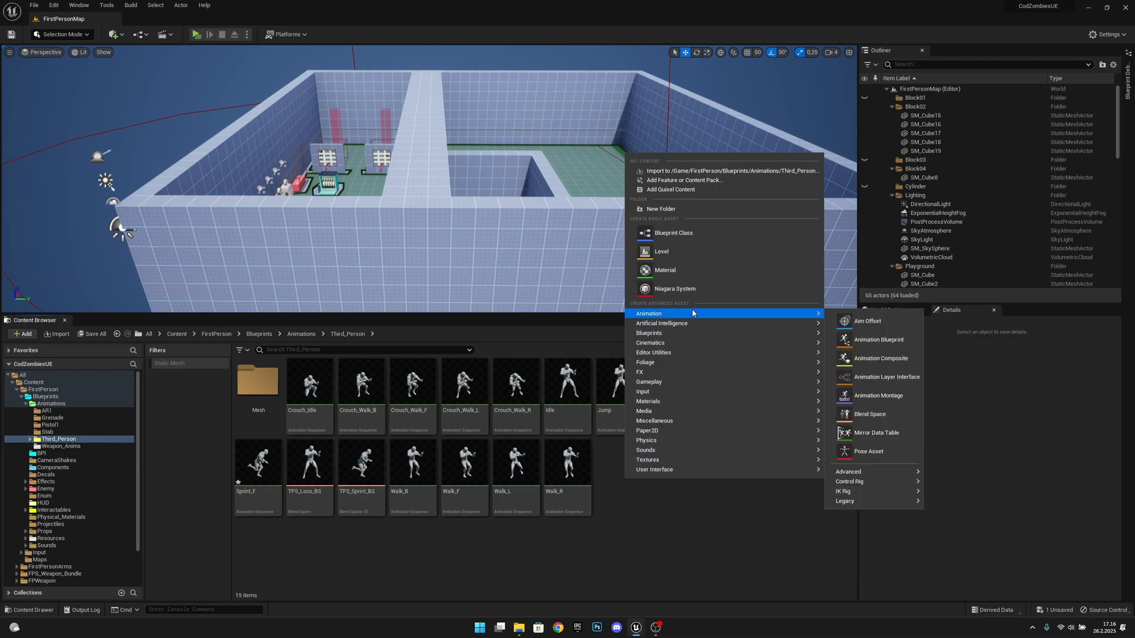
{"action": "left_click", "coordinate": [889, 417]}
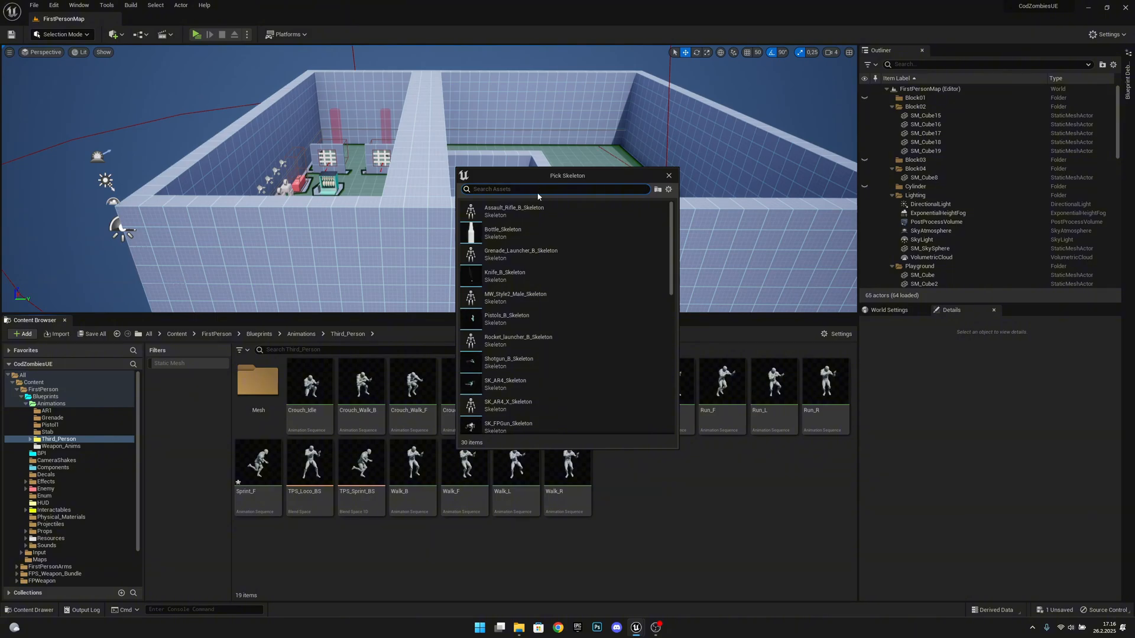
{"action": "type", "text": "ue4"}
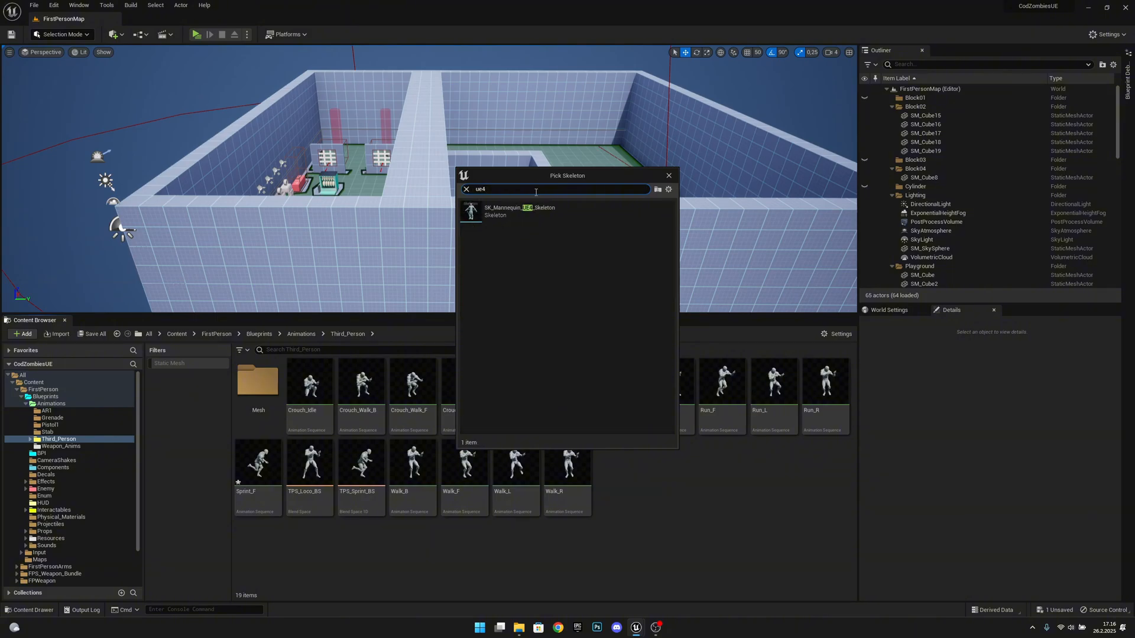
{"action": "left_click", "coordinate": [514, 211]}
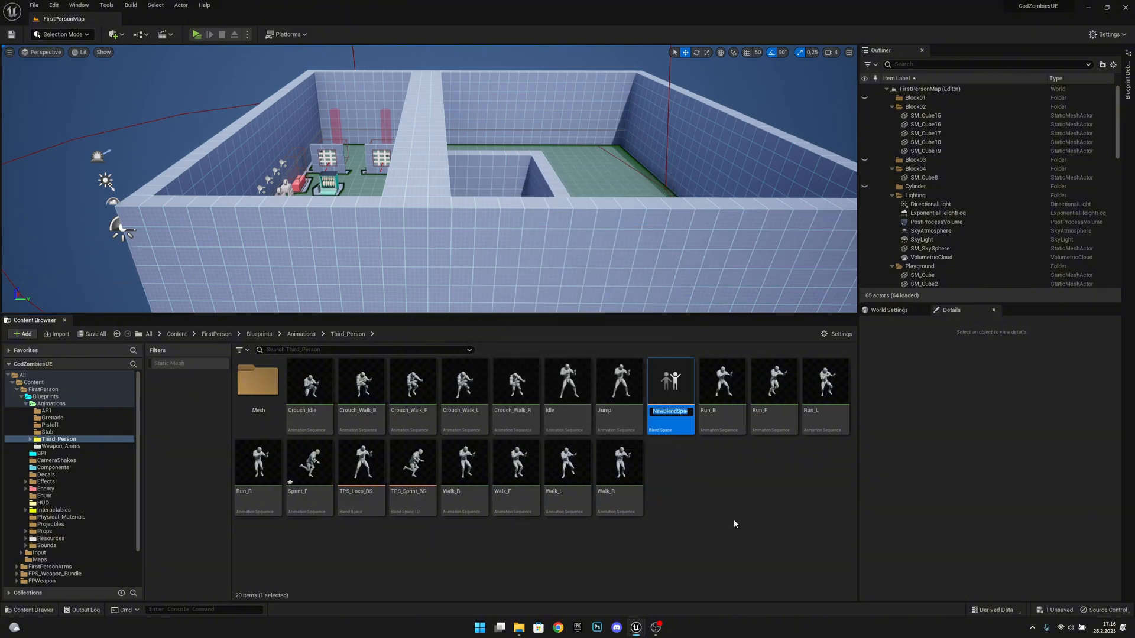
{"action": "type", "text": "TPS_Crouch_BS"}
{"action": "key", "text": "Return"}
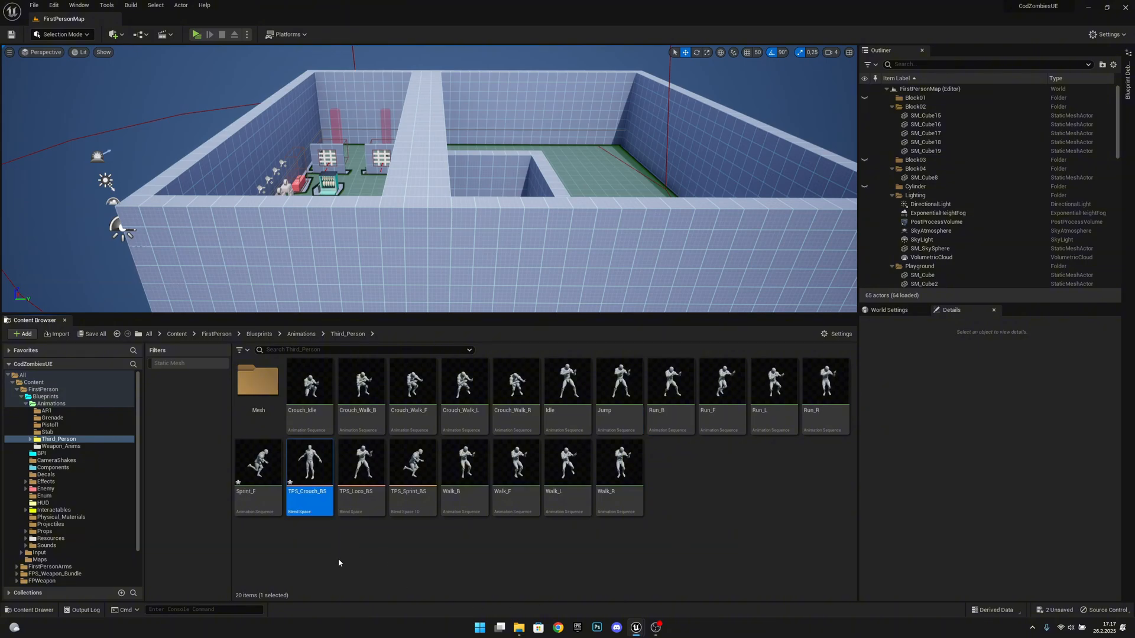
Open TPS_Crouch_BS and set its horizontal axis to Right_Speed, ranging from -300 to 300, with snap to grid enabled.
{"action": "double_click", "coordinate": [306, 474]}
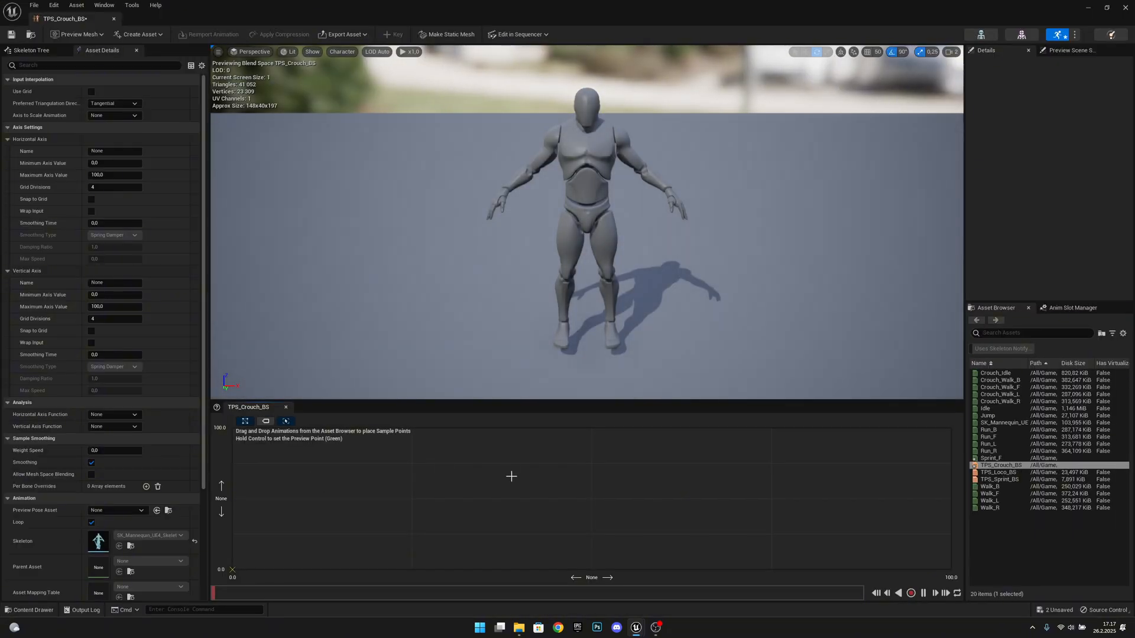
{"action": "left_click", "coordinate": [121, 151]}
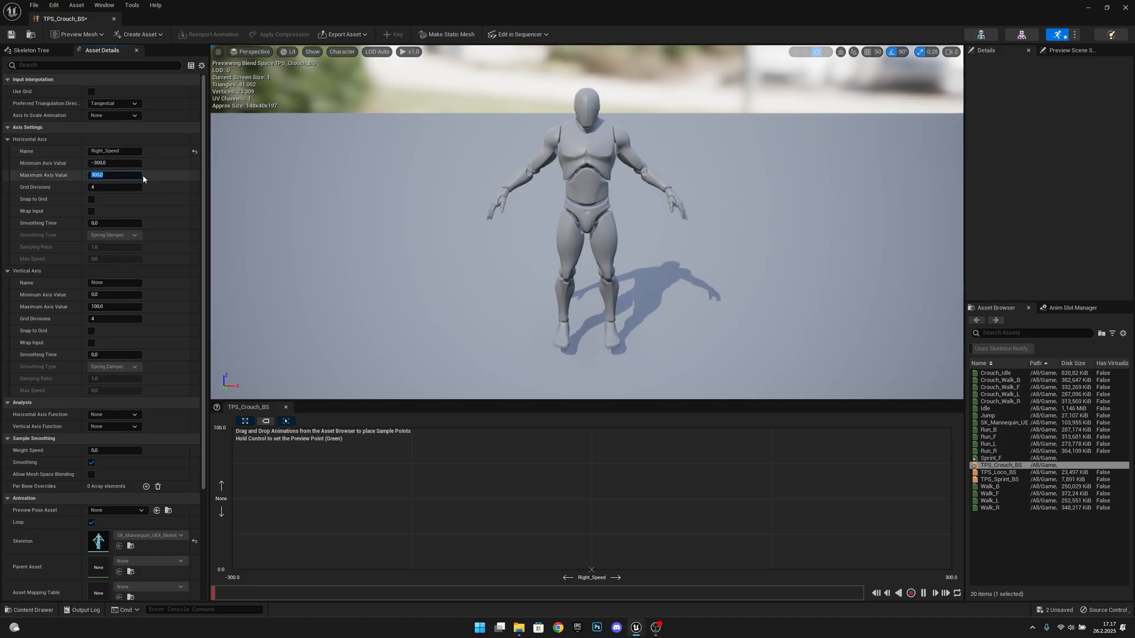
{"action": "left_click", "coordinate": [91, 199]}
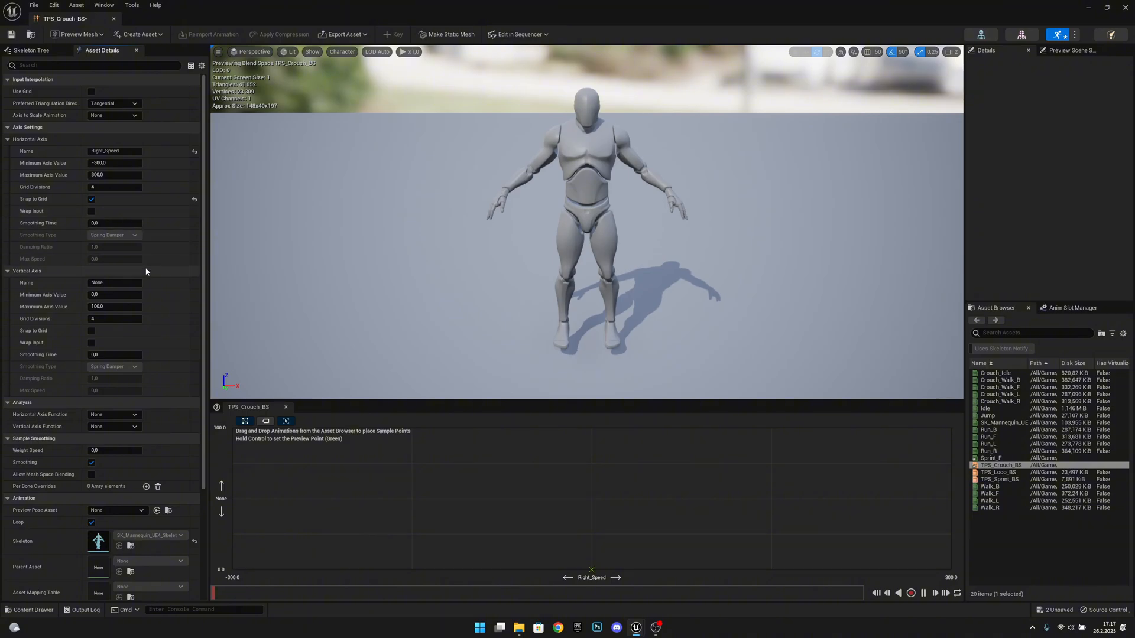
Set the vertical axis to Forward_Speed, ranging from -300 to 300, with snap to grid enabled.
{"action": "left_click", "coordinate": [121, 284]}
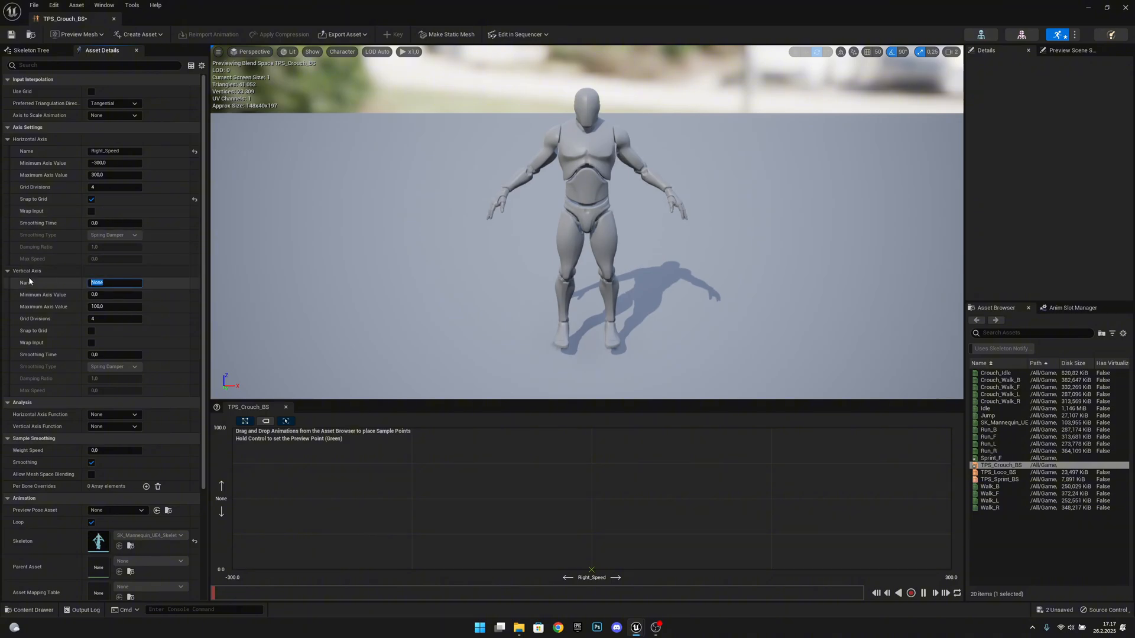
{"action": "type", "text": "Forward_Speed"}
{"action": "key", "text": "Return"}
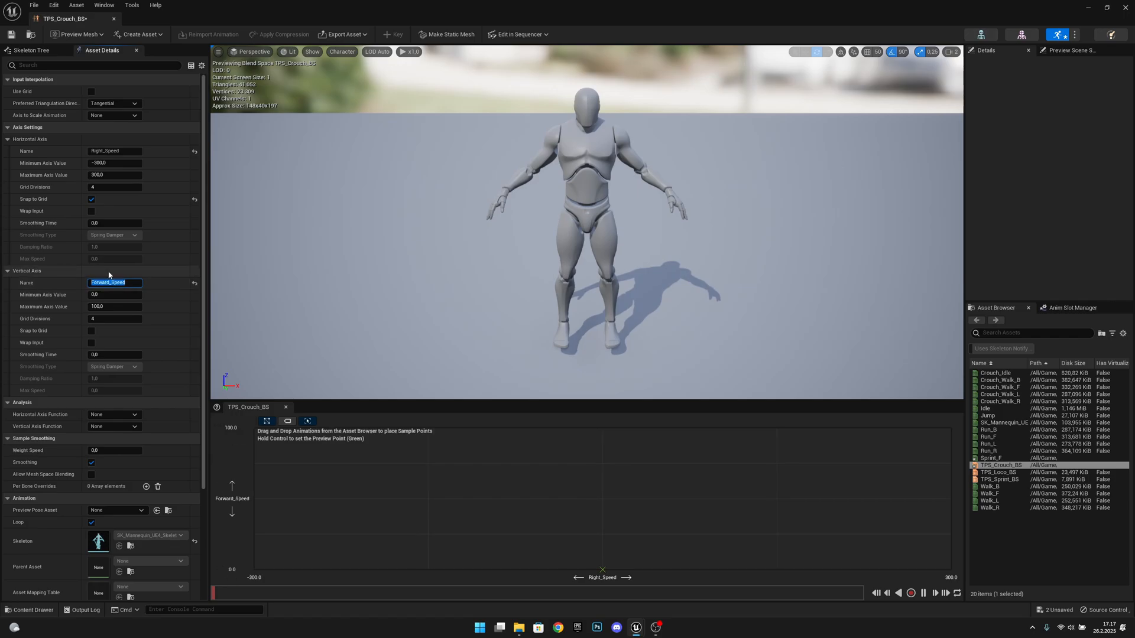
{"action": "left_click", "coordinate": [108, 295]}
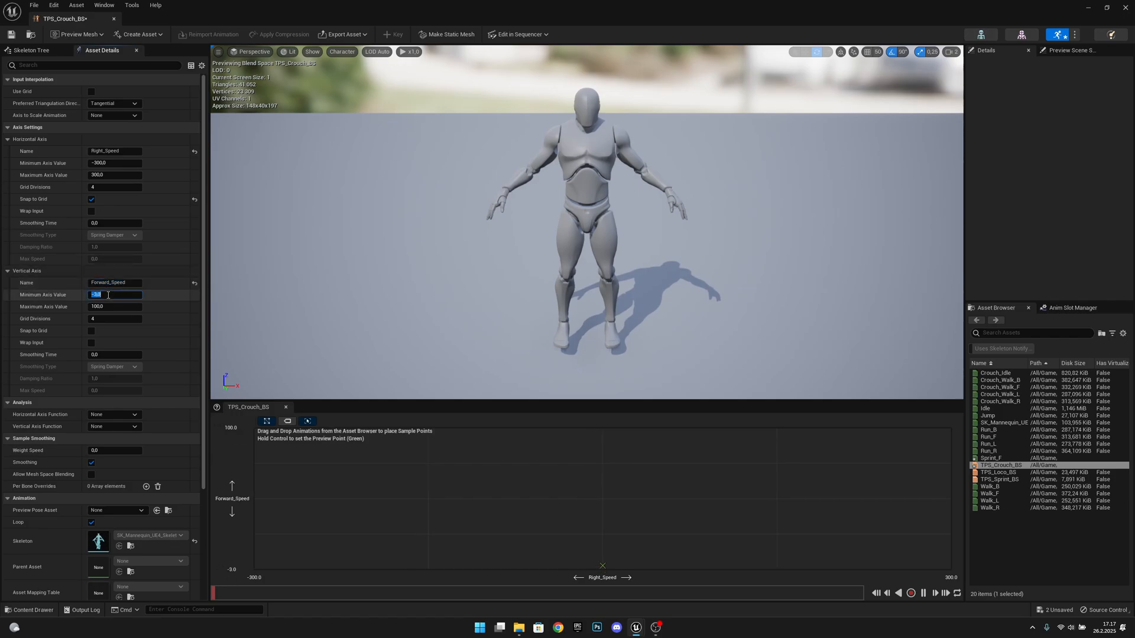
{"action": "type", "text": "-"}
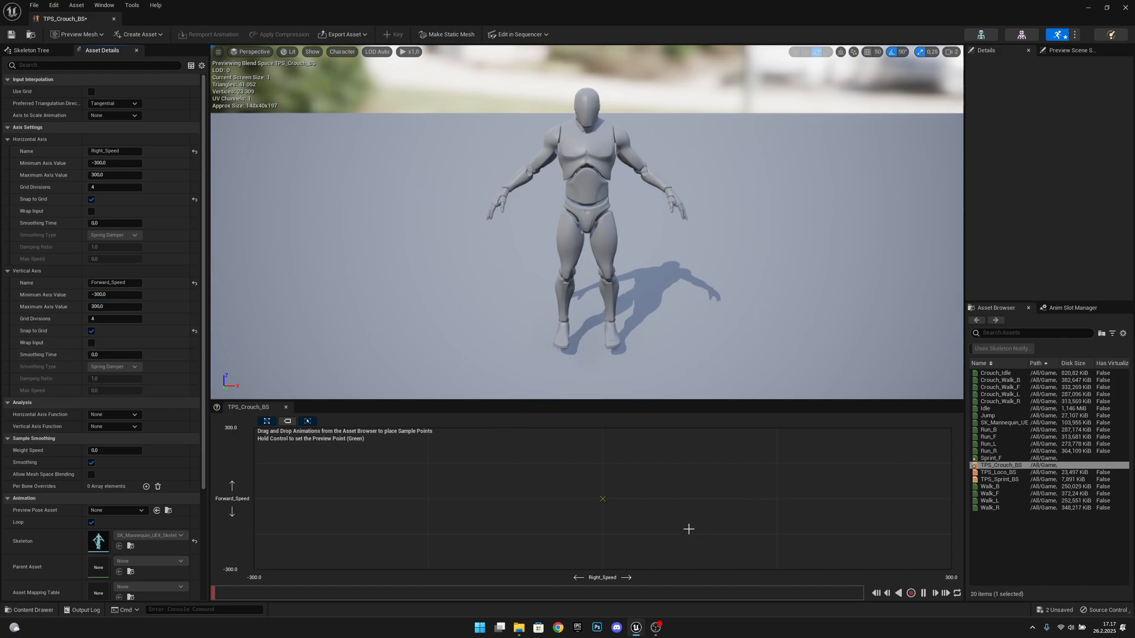
Place Crouch_Idle at the graph's centre, with Crouch_Walk_F and Crouch_Walk_B at Forward_Speed 300 and -300.
{"action": "left_click", "coordinate": [1041, 527]}
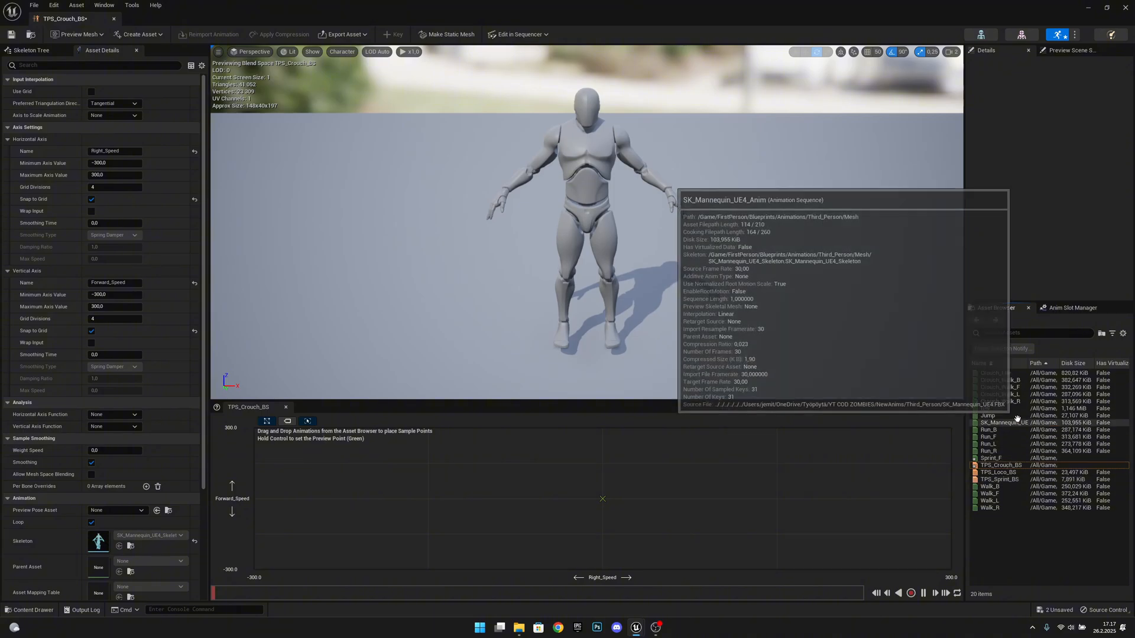
{"action": "left_click_drag", "start_coordinate": [998, 373], "coordinate": [607, 499]}
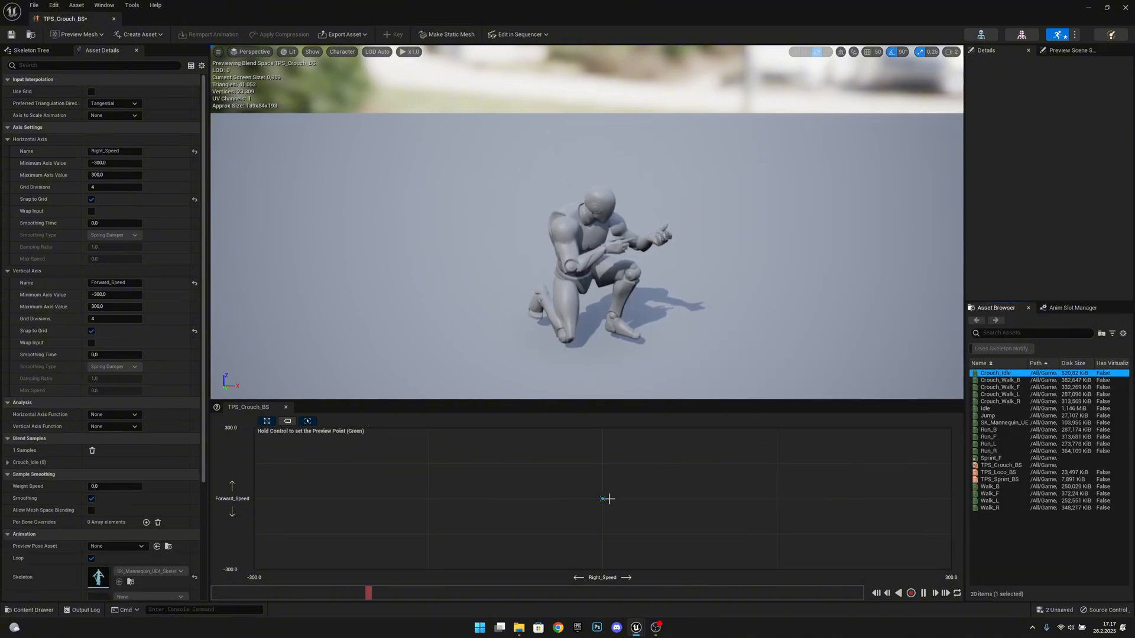
{"action": "left_click", "coordinate": [1011, 387]}
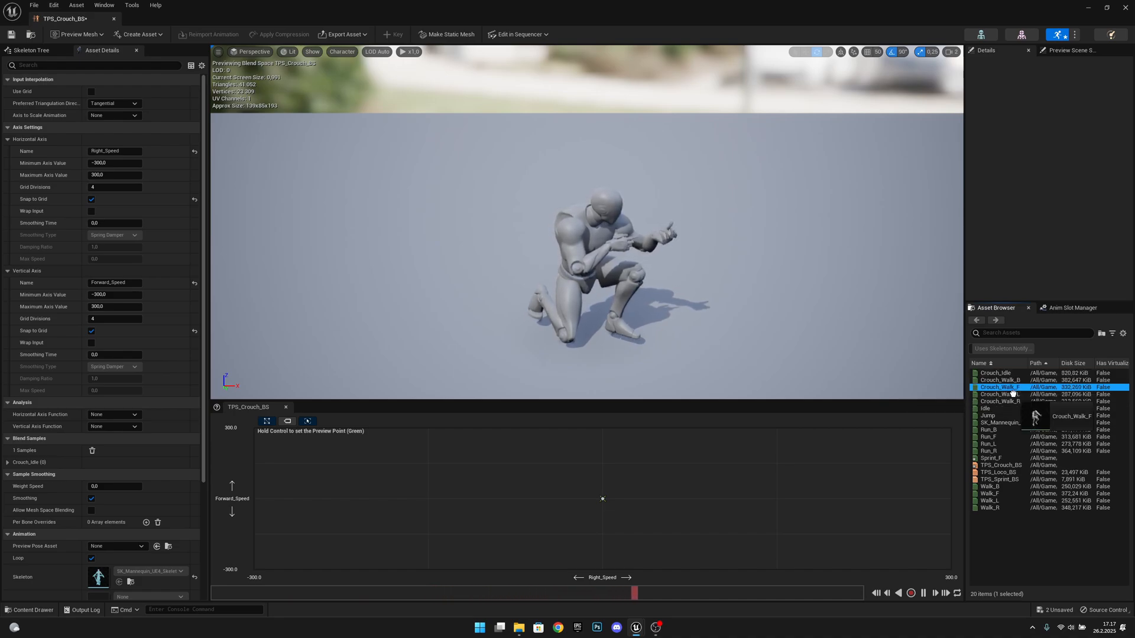
{"action": "left_click_drag", "start_coordinate": [1012, 393], "coordinate": [606, 427]}
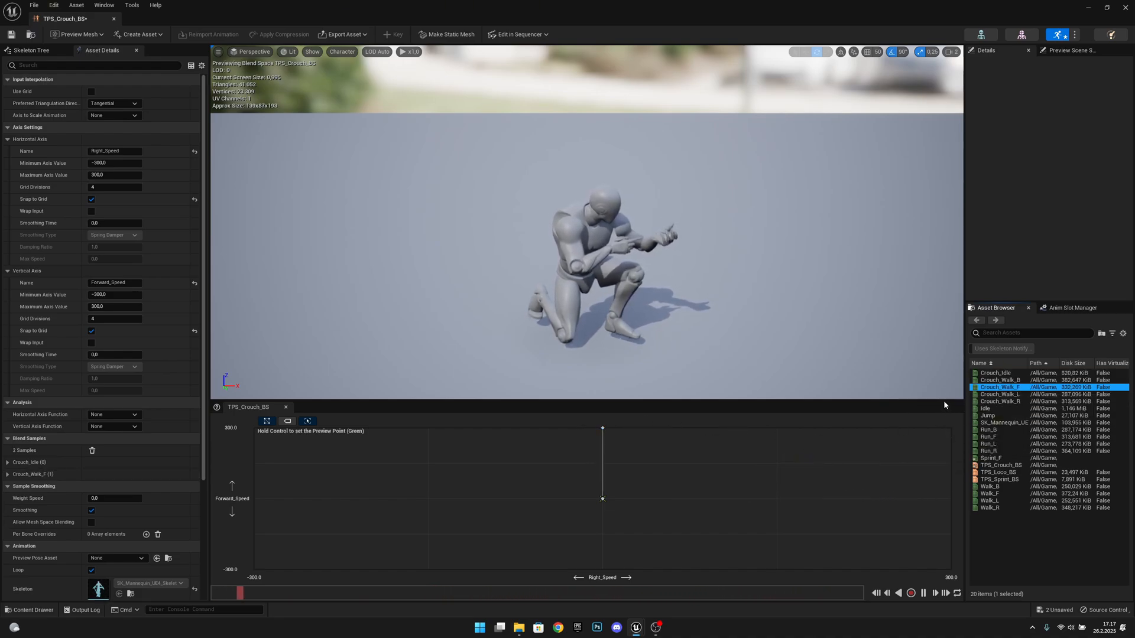
{"action": "left_click_drag", "start_coordinate": [1028, 381], "coordinate": [602, 569]}
Place Crouch_Walk_L and Crouch_Walk_R at Right_Speed -300 and 300, then save and close the crouch blend space.
{"action": "left_click", "coordinate": [999, 395]}
{"action": "left_click_drag", "start_coordinate": [999, 395], "coordinate": [255, 499]}
{"action": "left_click_drag", "start_coordinate": [999, 402], "coordinate": [949, 499]}
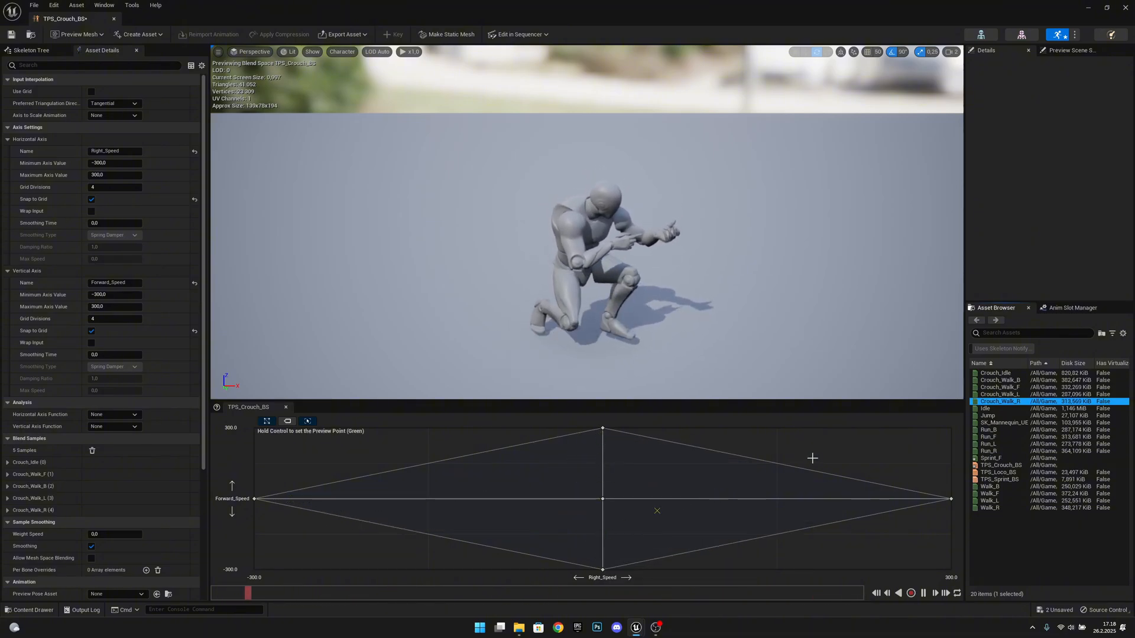
{"action": "left_click", "coordinate": [13, 36]}
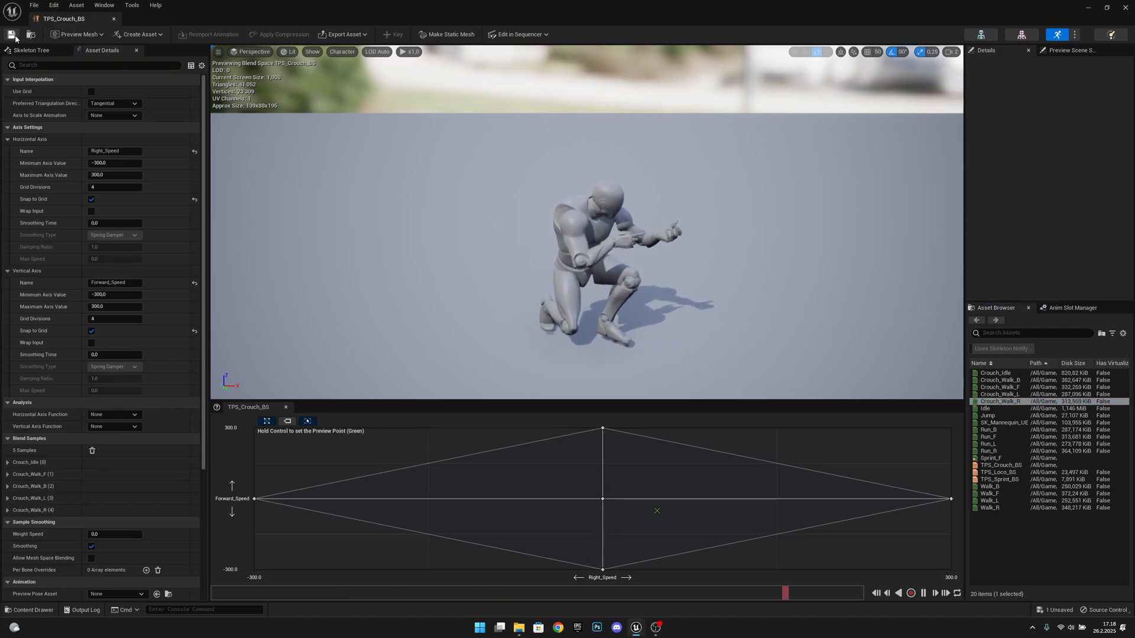
{"action": "left_click", "coordinate": [113, 19]}
Create an Animation Blueprint for SK_Mannequin_UE4_Skeleton in the Third_Person folder and name it ABP_TPS_Player.
{"action": "left_click", "coordinate": [704, 527]}
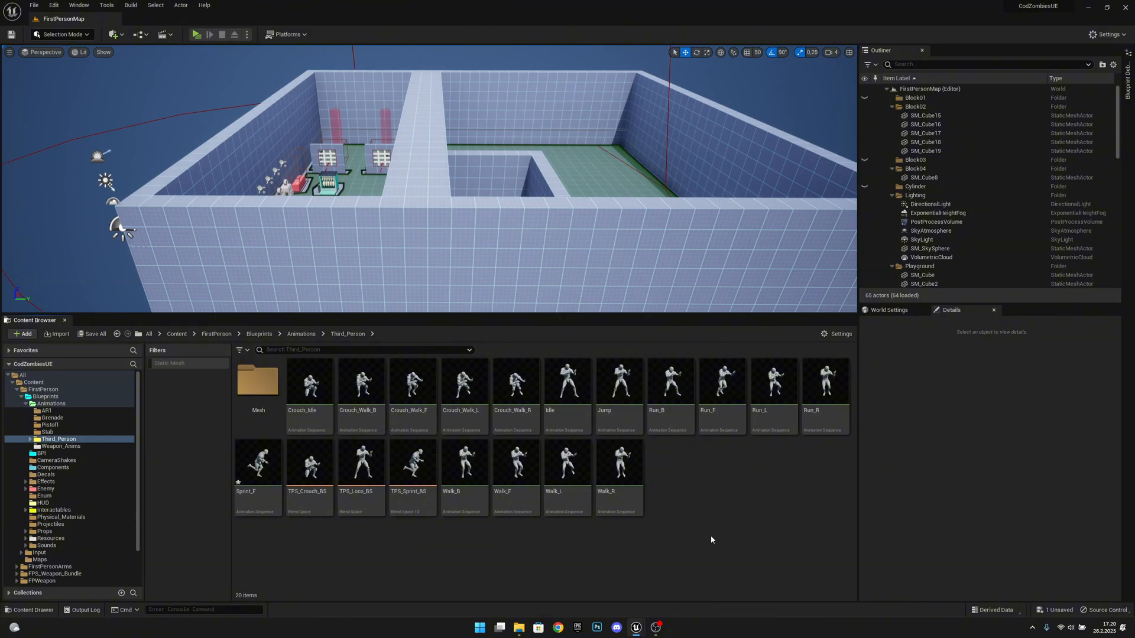
{"action": "right_click", "coordinate": [672, 477]}
{"action": "mouse_move", "coordinate": [851, 308]}
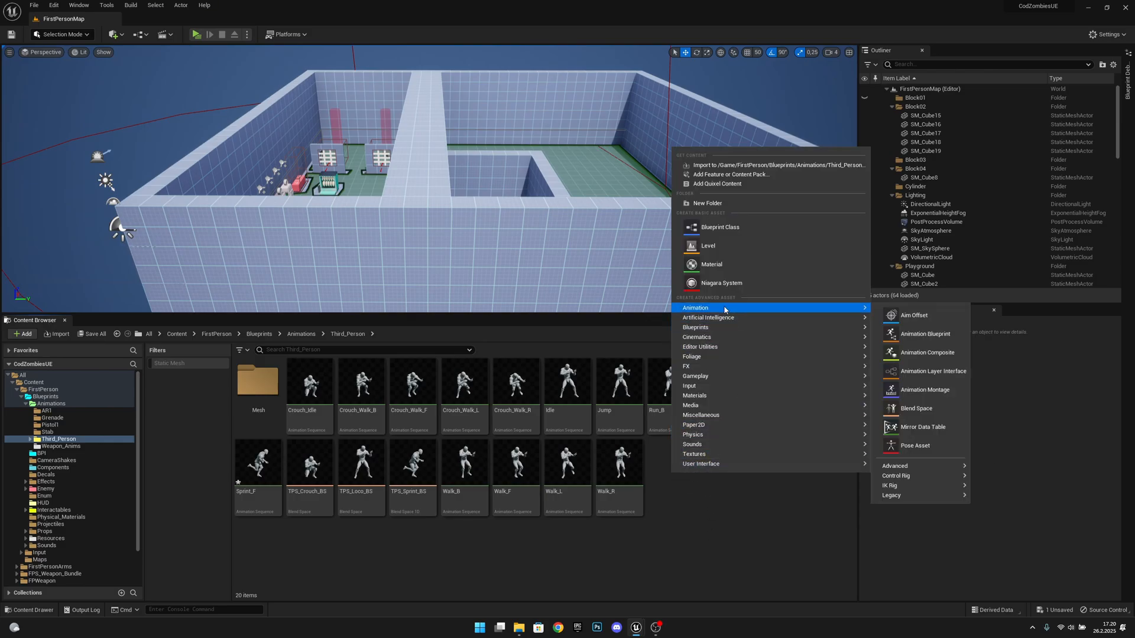
{"action": "left_click", "coordinate": [925, 334]}
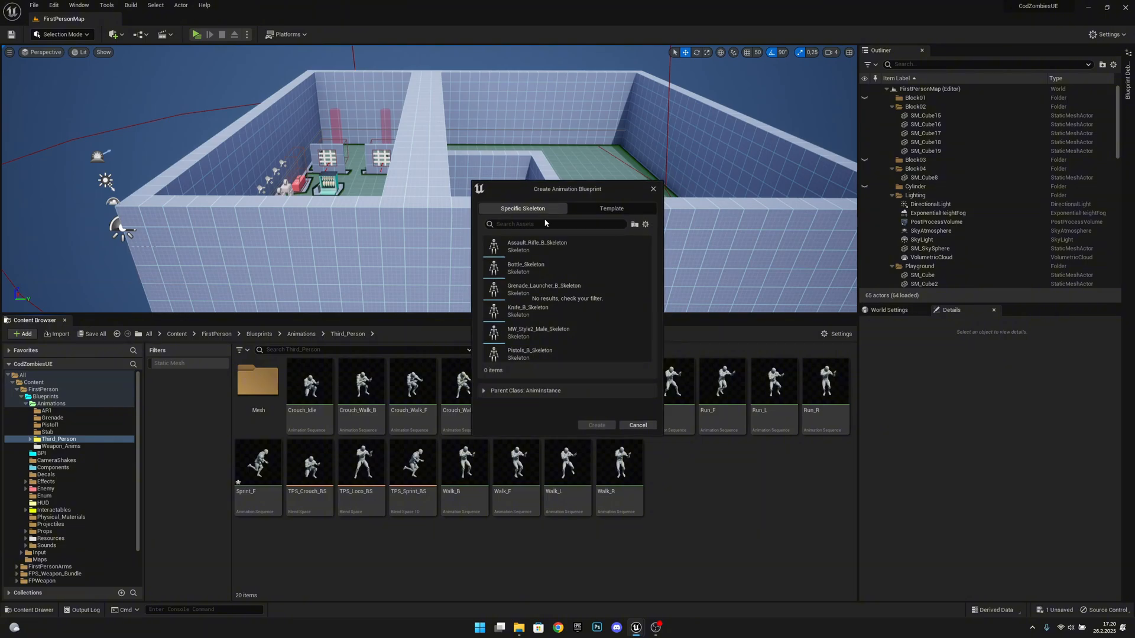
{"action": "type", "text": "ue4"}
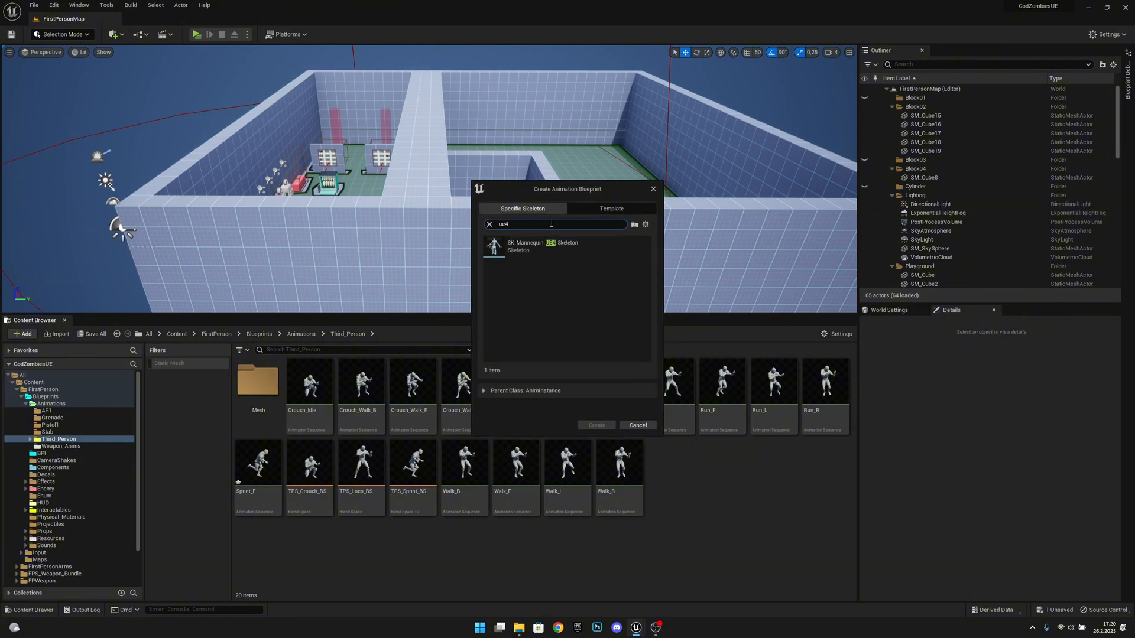
{"action": "left_click", "coordinate": [547, 247]}
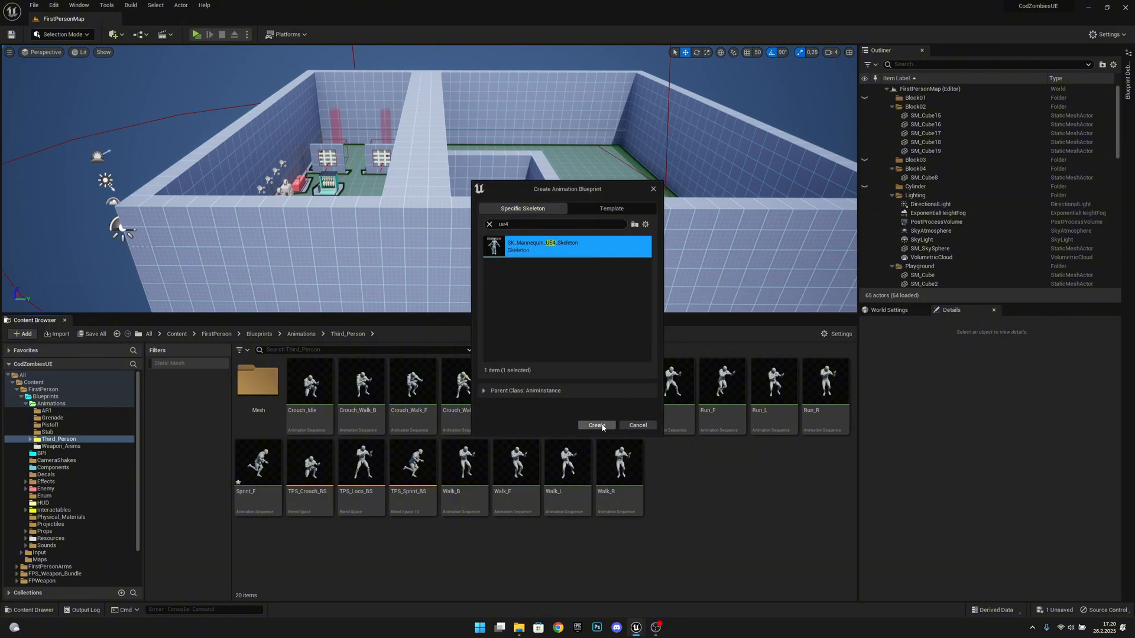
{"action": "left_click", "coordinate": [597, 425]}
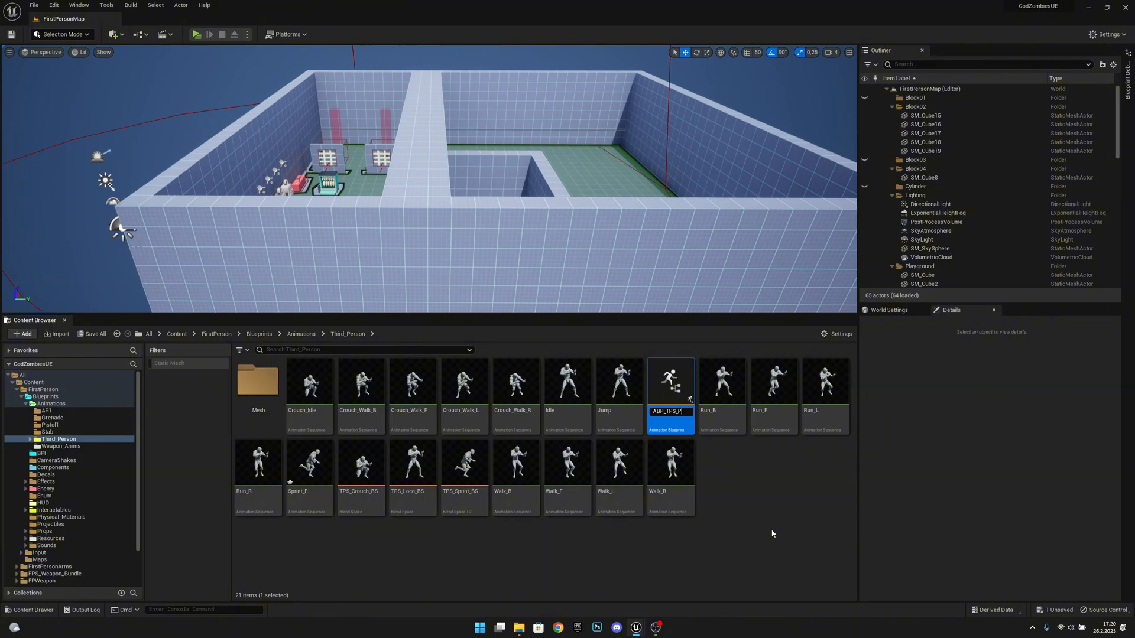
{"action": "key", "text": "Return"}
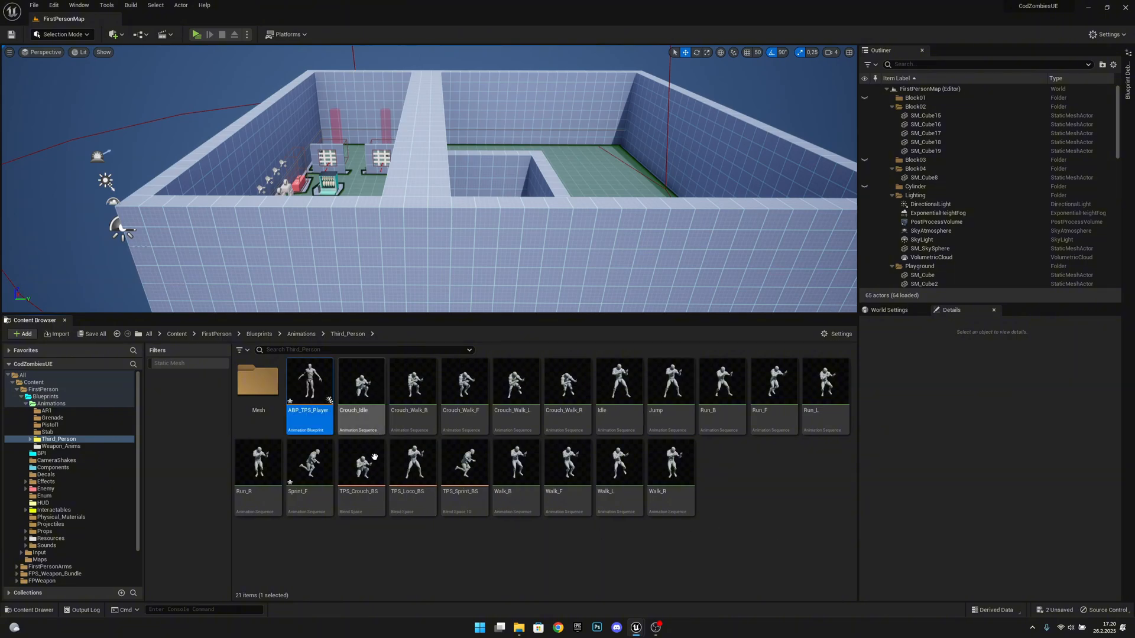
Open ABP_TPS_Player and add an Event Blueprint Begin Play node to its Event Graph.
{"action": "double_click", "coordinate": [306, 385]}
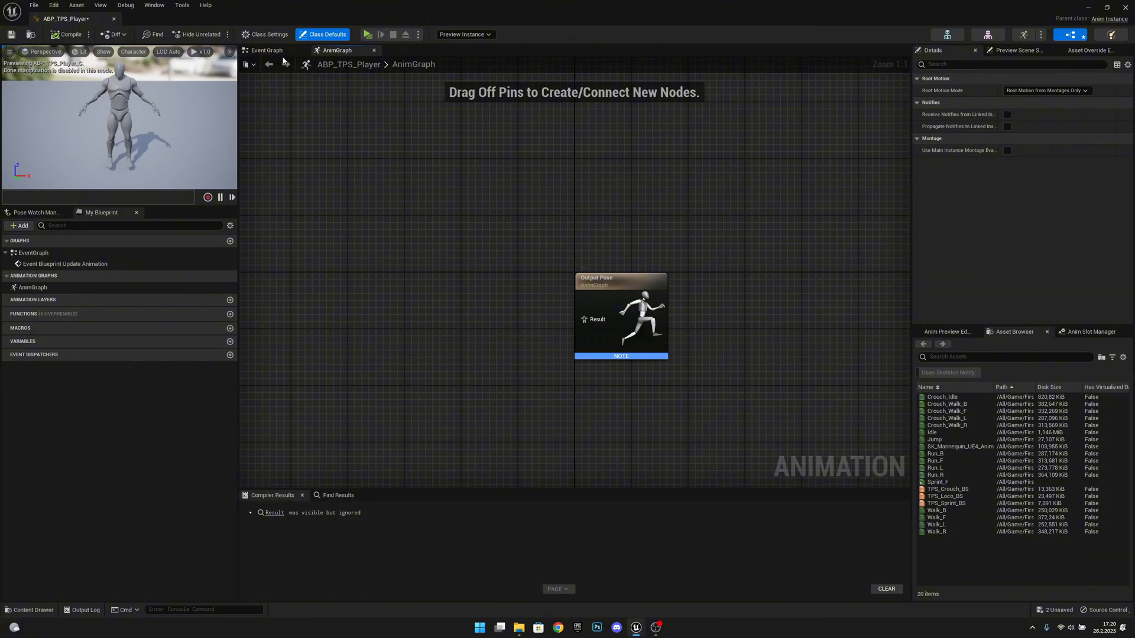
{"action": "left_click", "coordinate": [269, 51]}
{"action": "right_click_drag", "start_coordinate": [639, 315], "coordinate": [463, 343]}
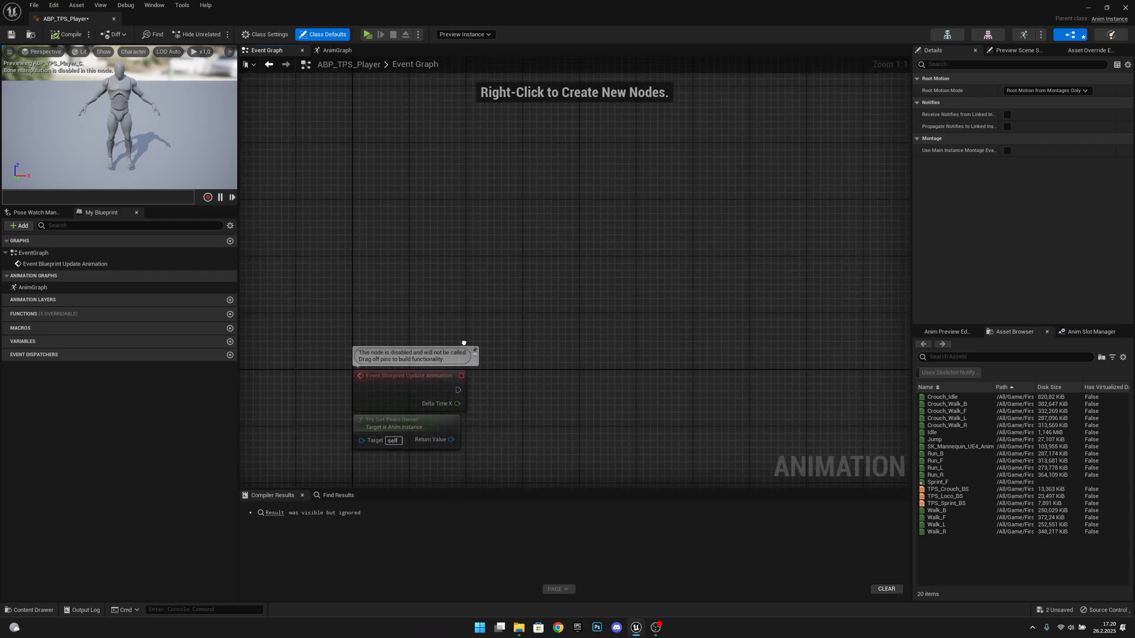
{"action": "right_click", "coordinate": [388, 271]}
{"action": "type", "text": "begin"}
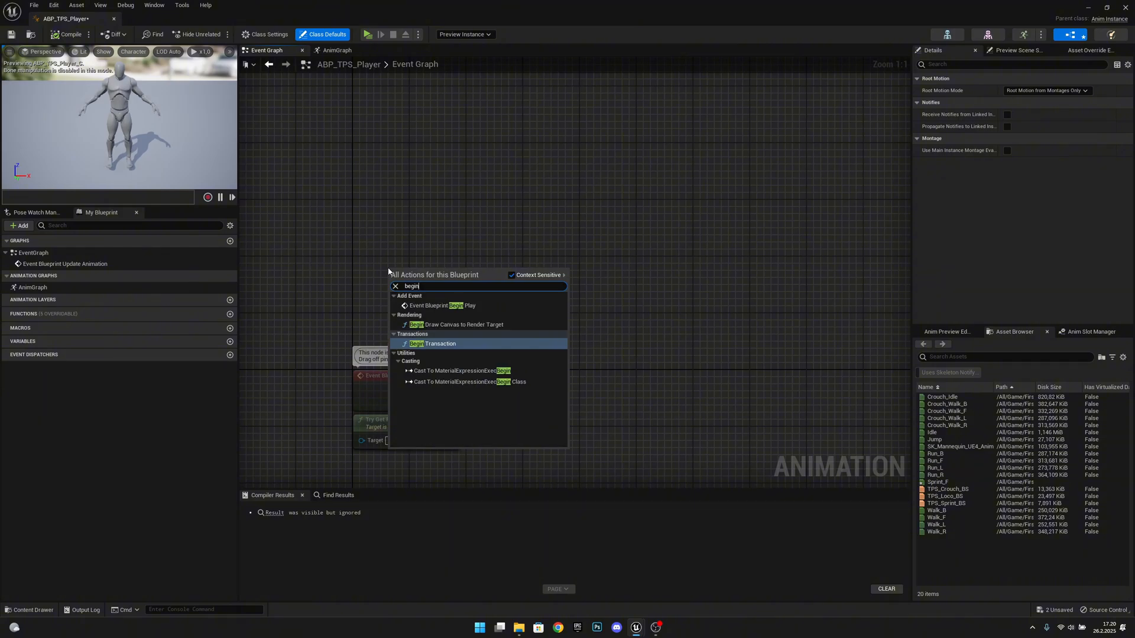
{"action": "left_click", "coordinate": [444, 305]}
Arrange Event Blueprint Begin Play well above the update animation event, with Try Get Pawn Owner directly beneath Begin Play.
{"action": "left_click_drag", "start_coordinate": [420, 288], "coordinate": [393, 167]}
{"action": "left_click_drag", "start_coordinate": [408, 432], "coordinate": [408, 196]}
{"action": "right_click_drag", "start_coordinate": [437, 197], "coordinate": [432, 346]}
{"action": "left_click_drag", "start_coordinate": [476, 378], "coordinate": [400, 308]}
{"action": "mouse_move", "coordinate": [398, 312]}
{"action": "left_mouse_down"}
{"action": "mouse_move", "coordinate": [395, 252]}
{"action": "mouse_move", "coordinate": [395, 310]}
{"action": "left_mouse_up"}
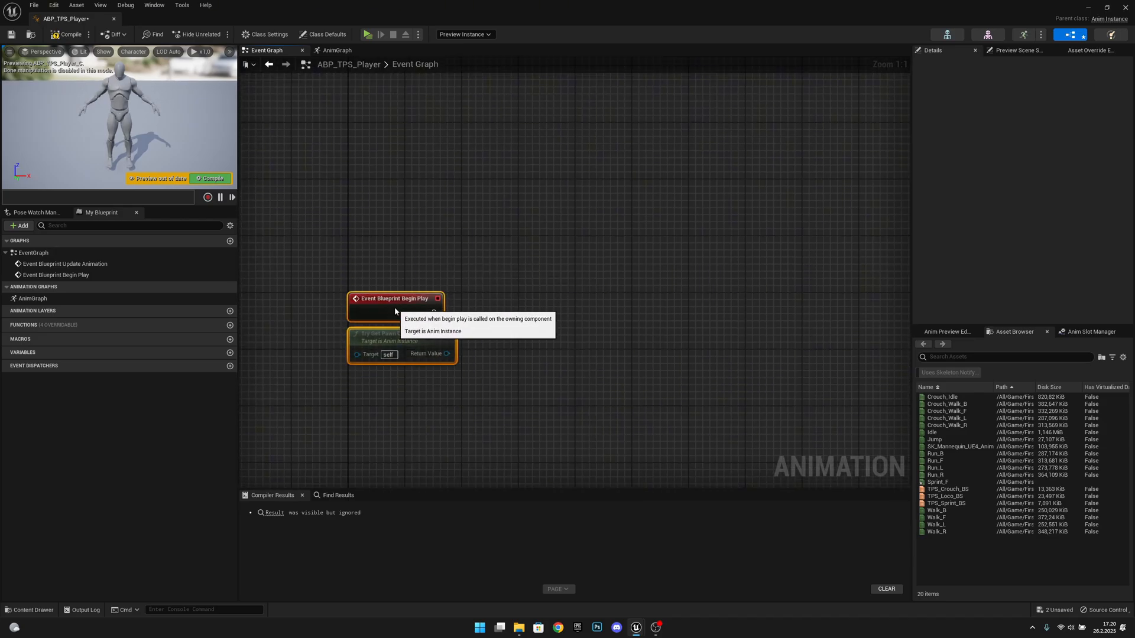
Cast the Try Get Pawn Owner return value to BP_FirstPersonCharacter and run the cast from Event Blueprint Begin Play.
{"action": "right_click_drag", "start_coordinate": [482, 368], "coordinate": [475, 313]}
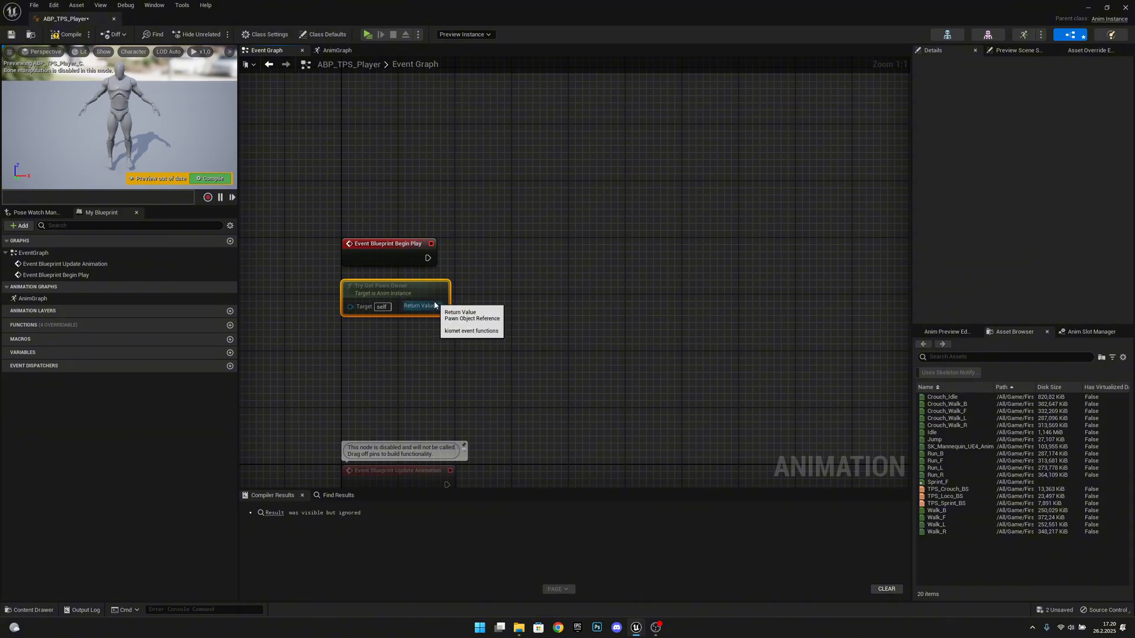
{"action": "left_click_drag", "start_coordinate": [440, 306], "coordinate": [517, 276]}
{"action": "type", "text": "ca"}
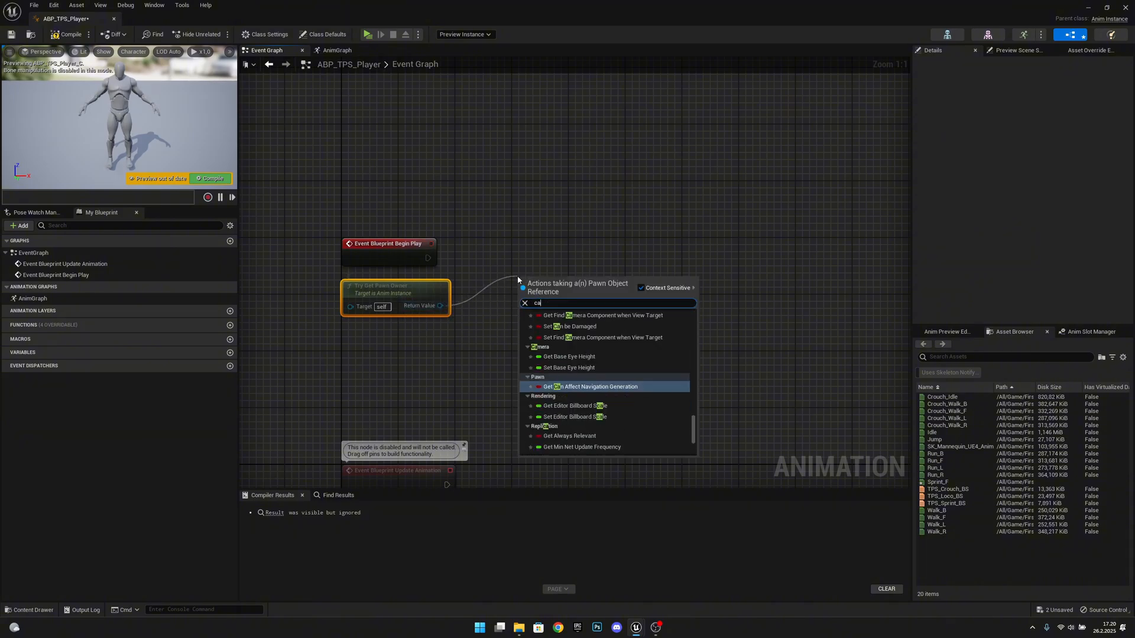
{"action": "type", "text": "st to third"}
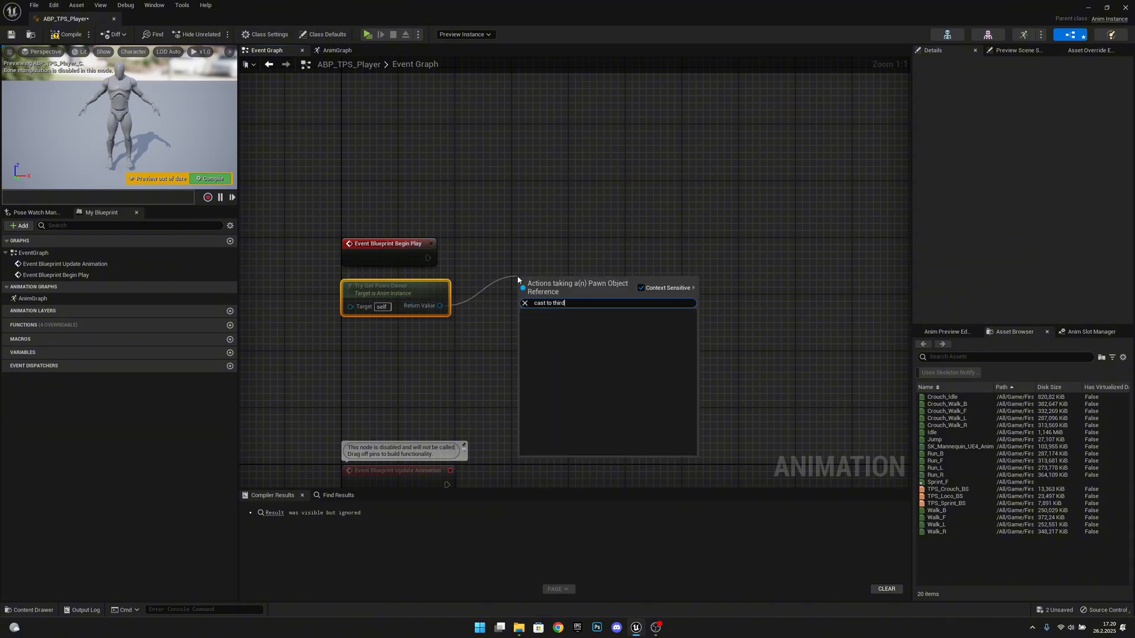
{"action": "key", "text": "BackSpace"}
{"action": "key", "text": "BackSpace"}
{"action": "key", "text": "BackSpace"}
{"action": "key", "text": "BackSpace"}
{"action": "key", "text": "BackSpace"}
{"action": "type", "text": "first"}
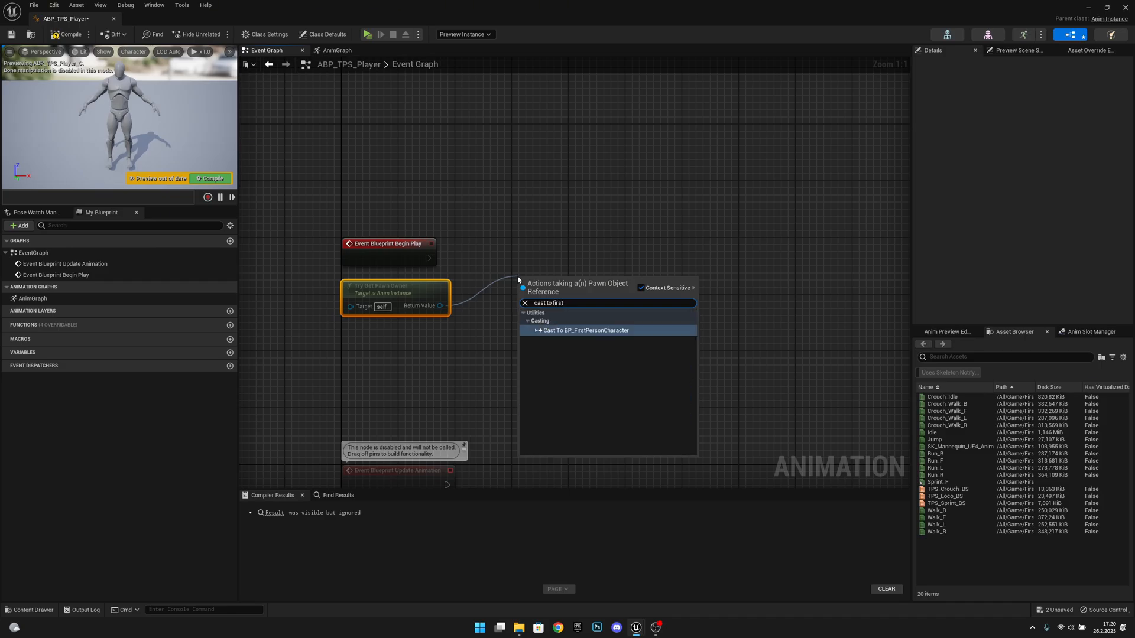
{"action": "key", "text": "Return"}
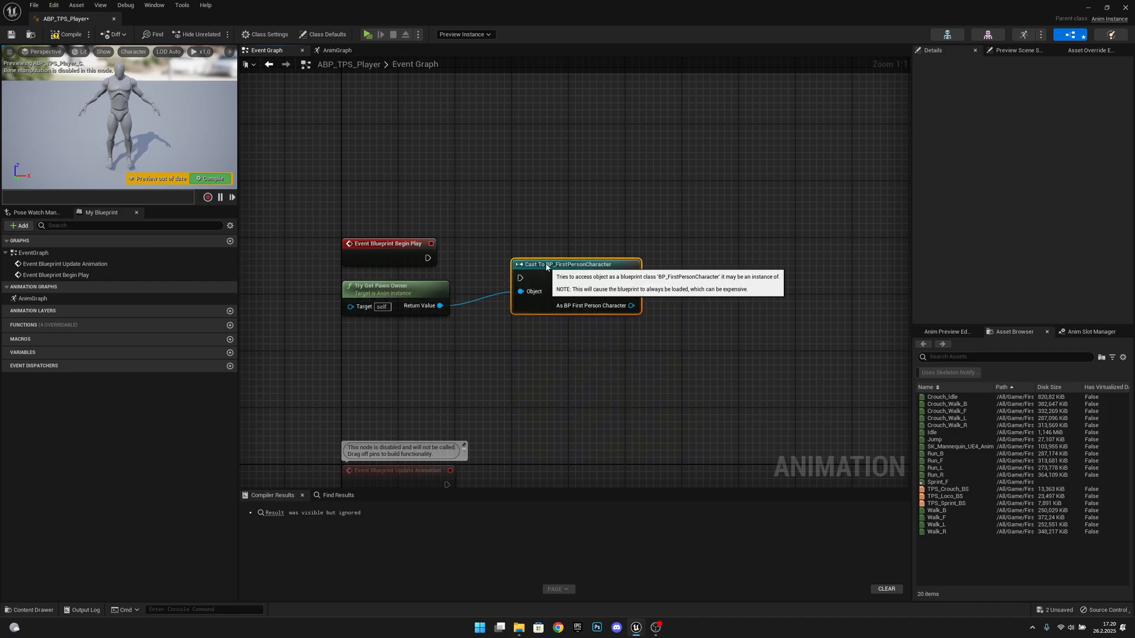
{"action": "left_click_drag", "start_coordinate": [426, 260], "coordinate": [520, 257]}
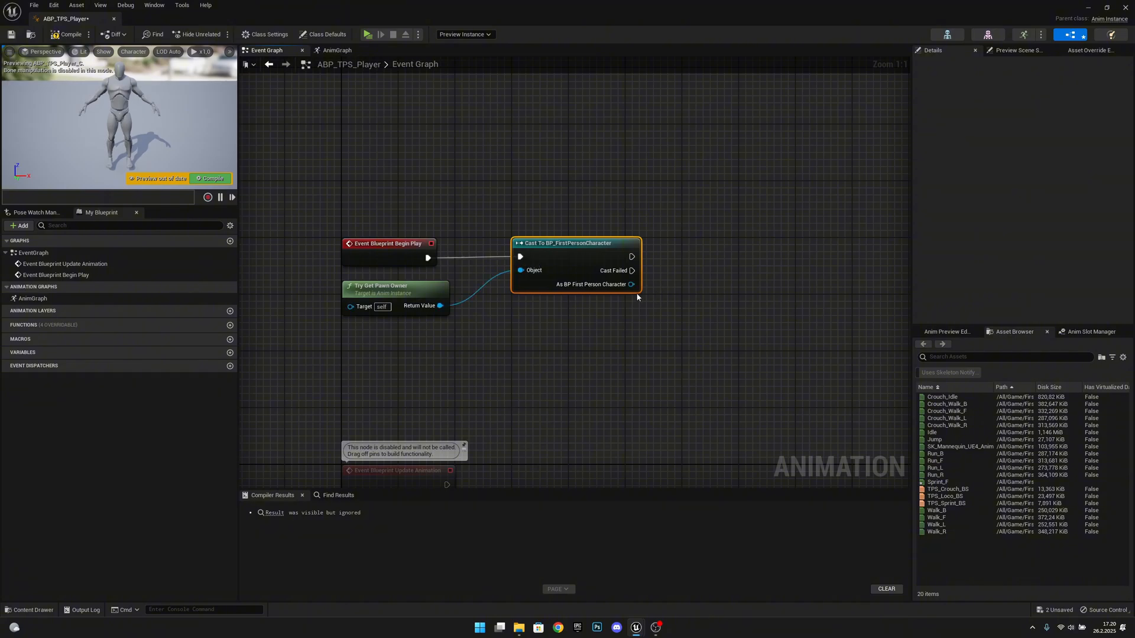
Promote the cast's As BP First Person Character output to a variable named Player_Ref.
{"action": "left_click_drag", "start_coordinate": [631, 285], "coordinate": [701, 270]}
{"action": "left_click", "coordinate": [759, 308]}
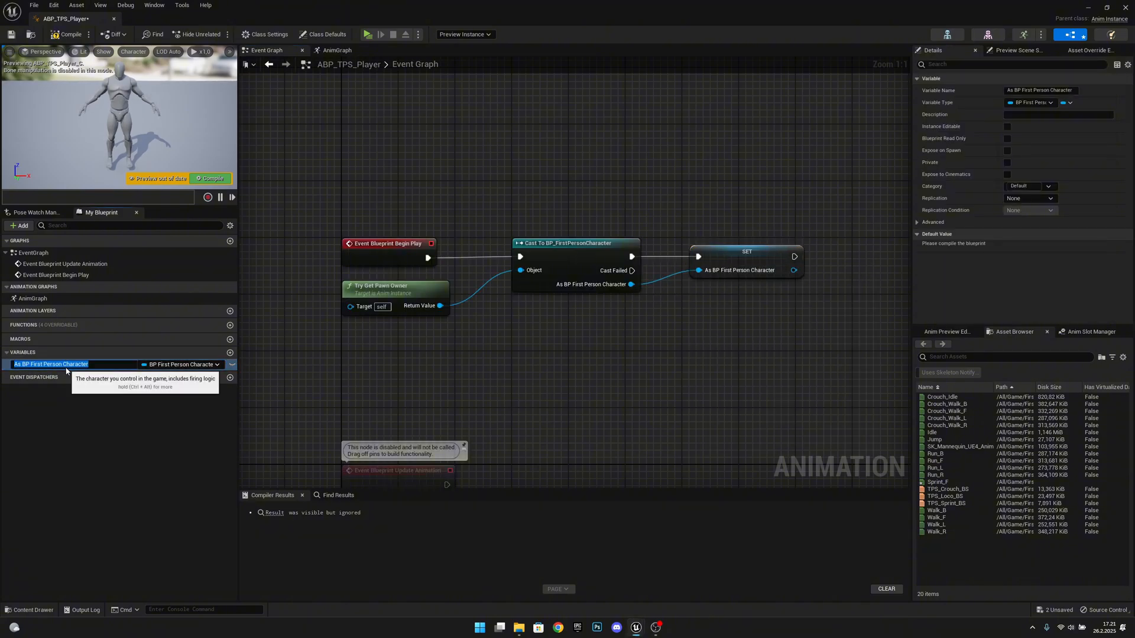
{"action": "type", "text": "Player_Ref"}
{"action": "key", "text": "Return"}
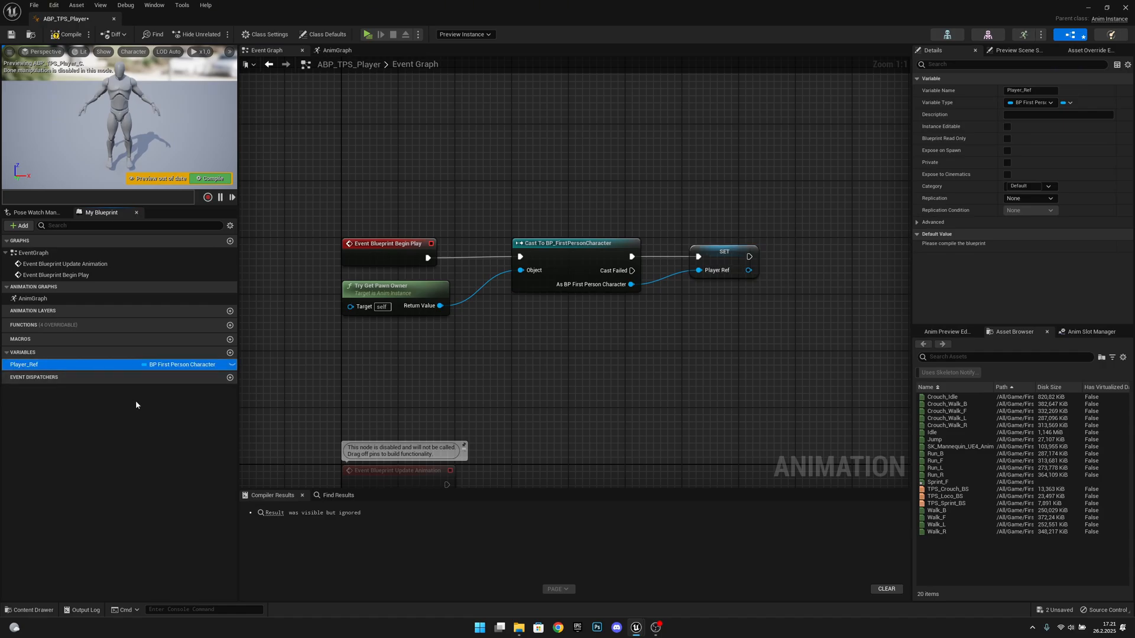
Add a validated Get of Player_Ref, run it from Event Blueprint Update Animation, and align the two nodes.
{"action": "right_click_drag", "start_coordinate": [535, 388], "coordinate": [524, 194]}
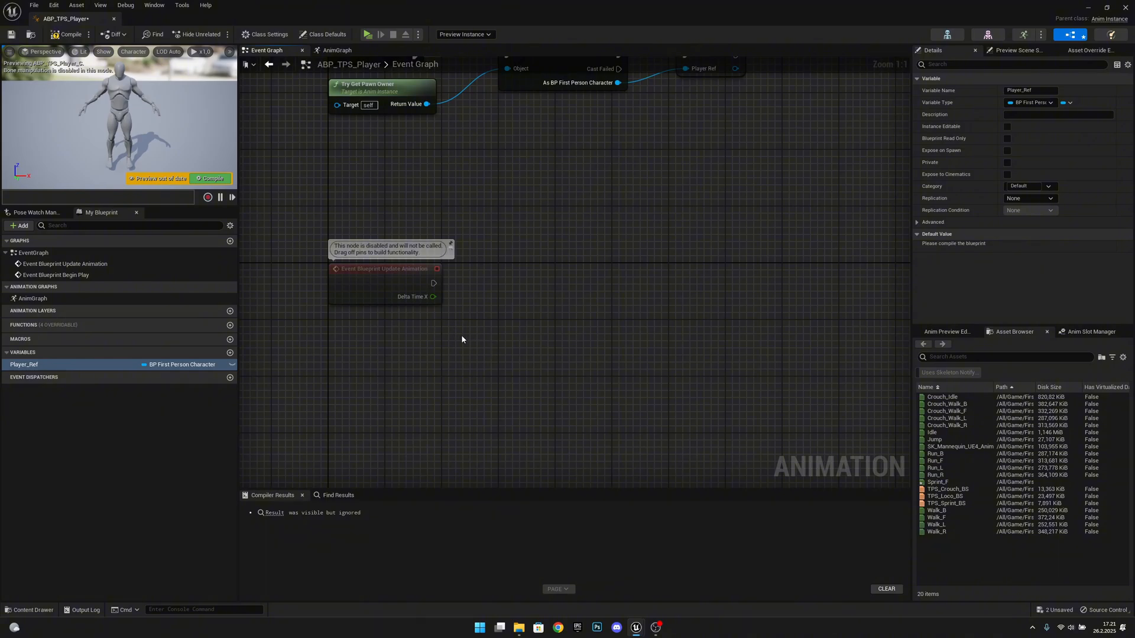
{"action": "right_click_drag", "start_coordinate": [509, 329], "coordinate": [472, 281]}
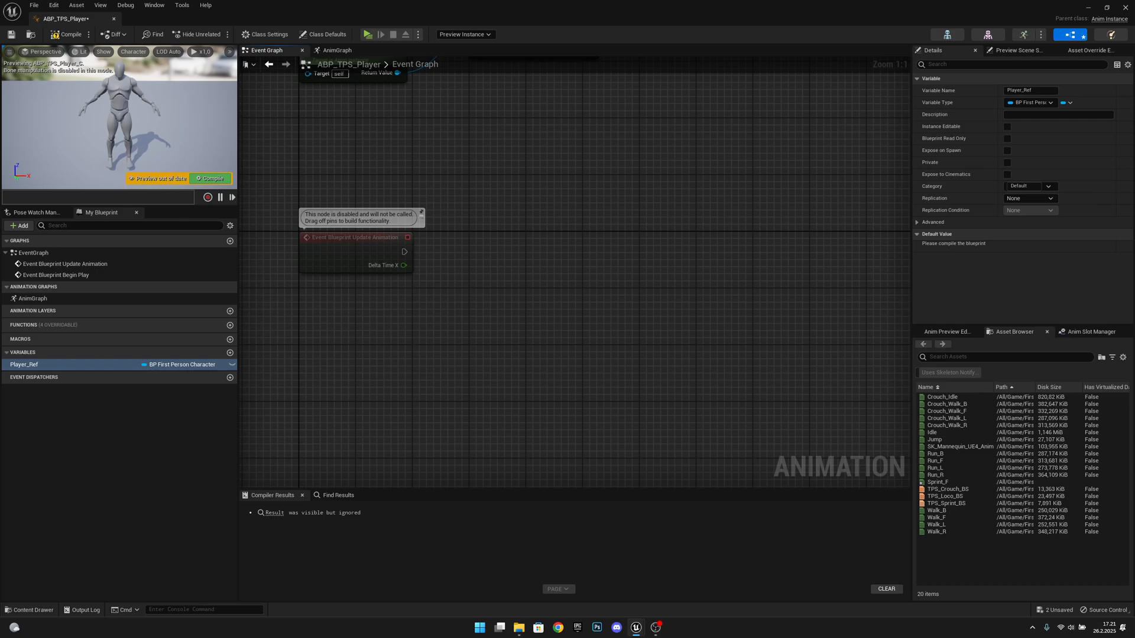
{"action": "left_click_drag", "start_coordinate": [213, 364], "coordinate": [484, 258]}
{"action": "left_click", "coordinate": [504, 267]}
{"action": "right_click", "coordinate": [517, 255]}
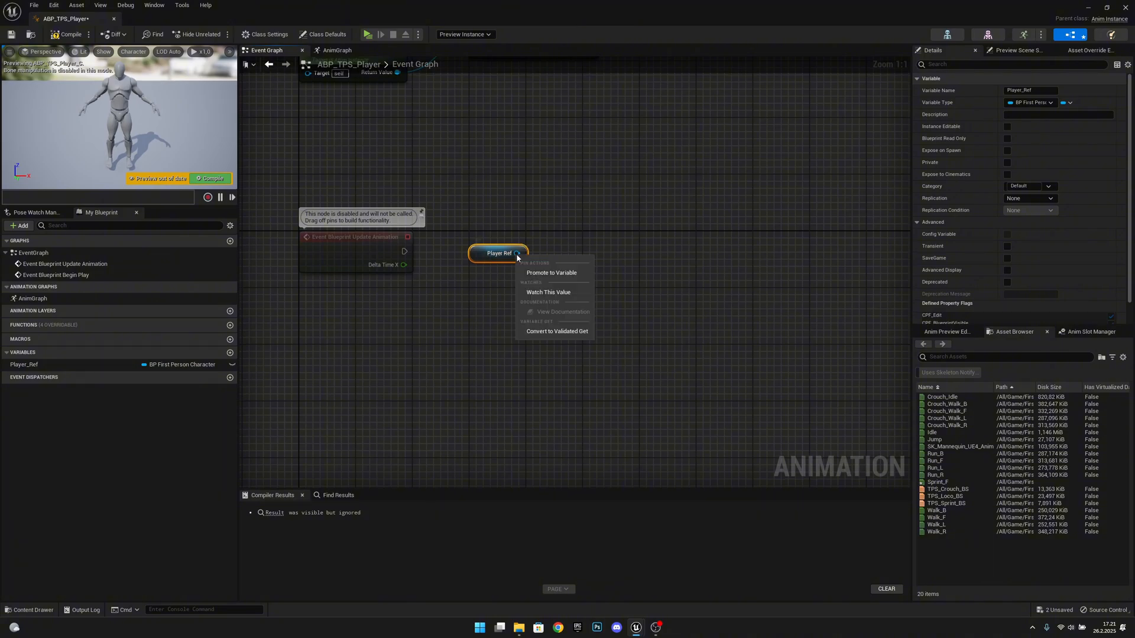
{"action": "left_click", "coordinate": [565, 331]}
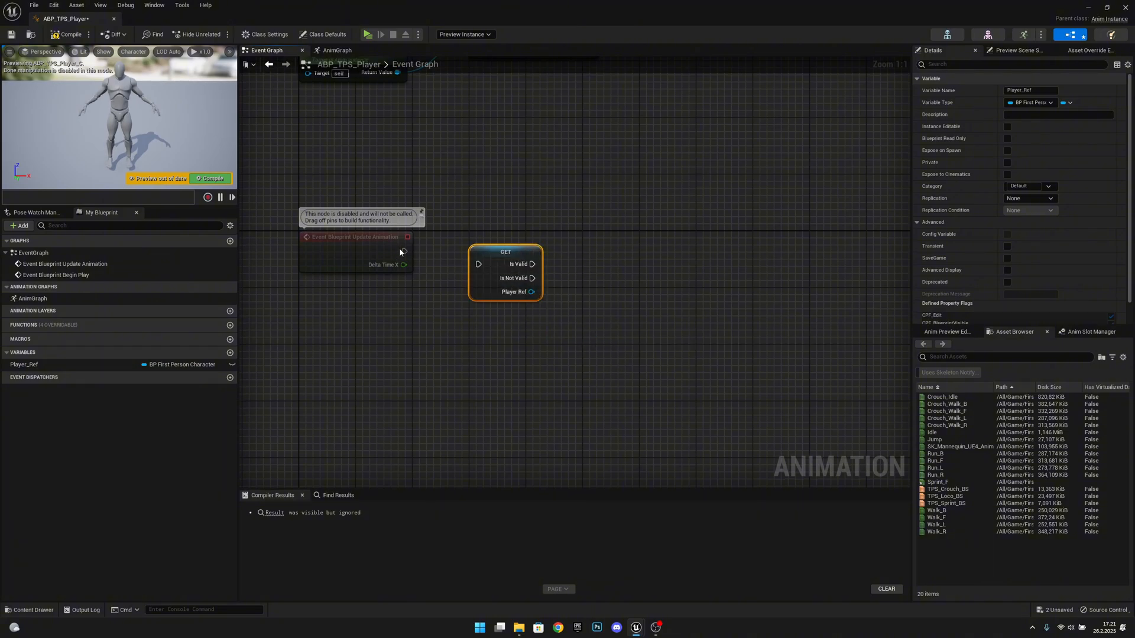
{"action": "left_click_drag", "start_coordinate": [405, 251], "coordinate": [479, 264]}
{"action": "key", "text": "q"}
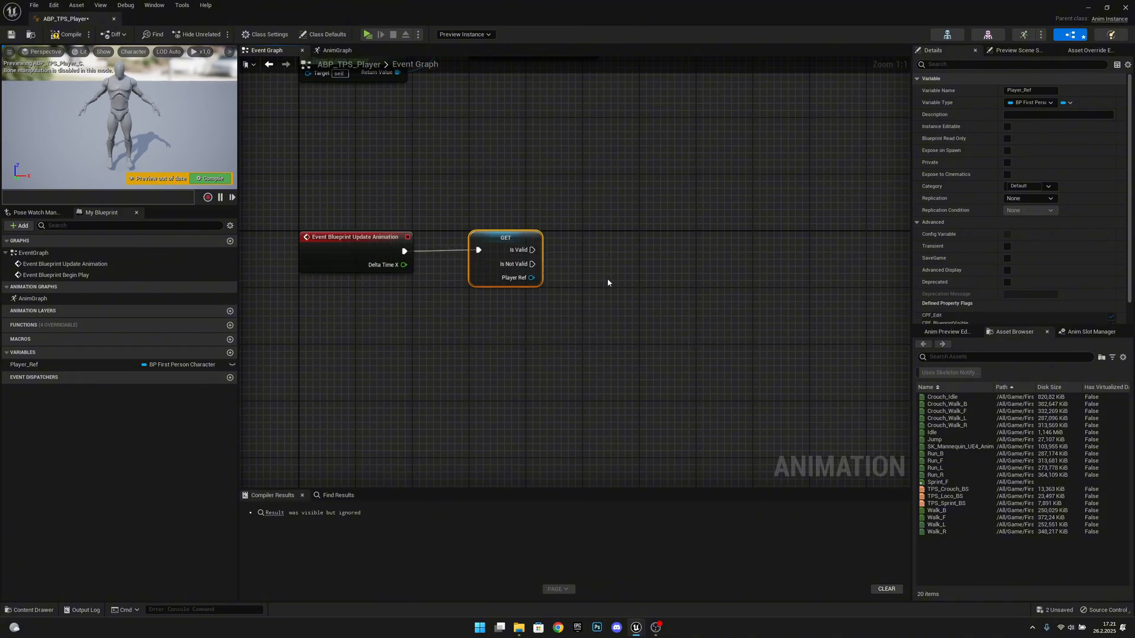
Add a Get Velocity node from the validated Player_Ref output and place it below and beyond the Get node.
{"action": "right_click_drag", "start_coordinate": [608, 282], "coordinate": [517, 266]}
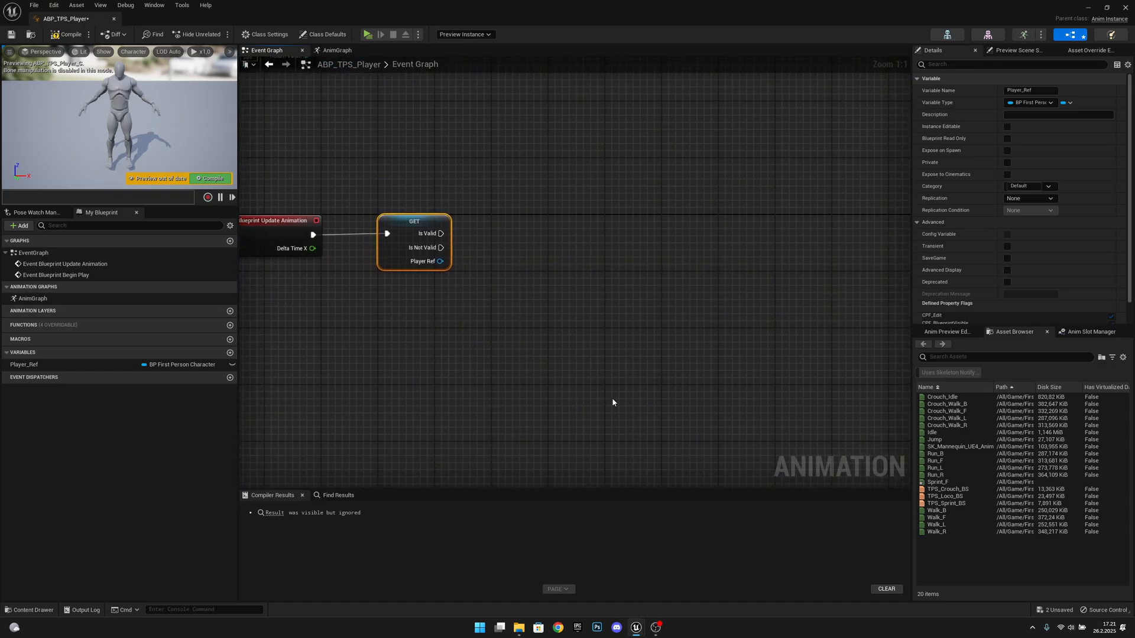
{"action": "left_click_drag", "start_coordinate": [440, 262], "coordinate": [582, 358]}
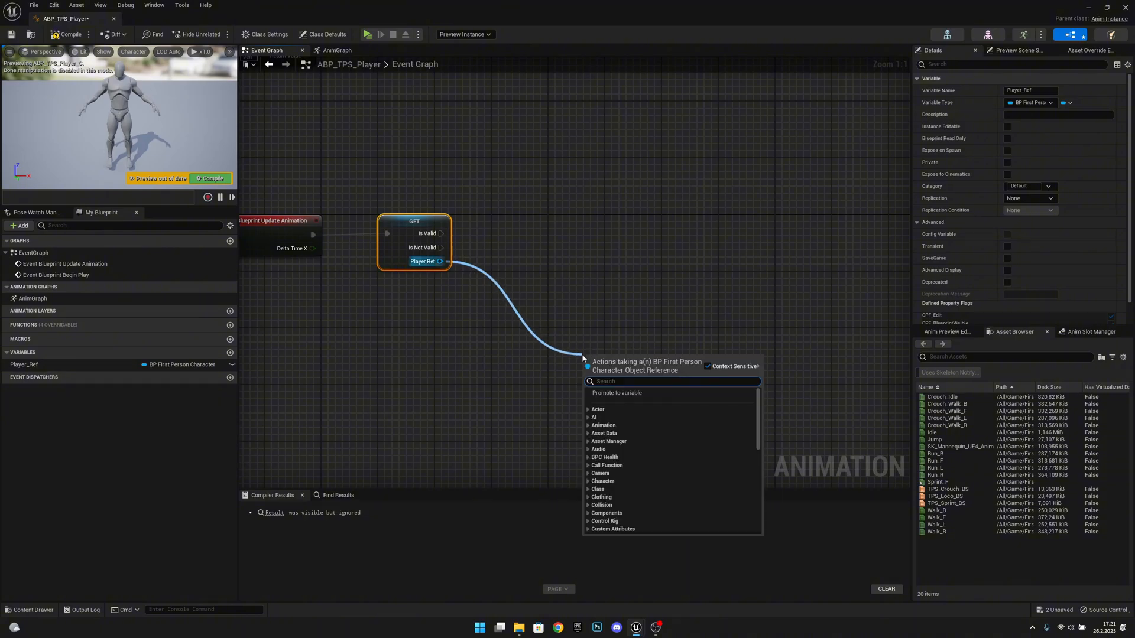
{"action": "type", "text": "velocity"}
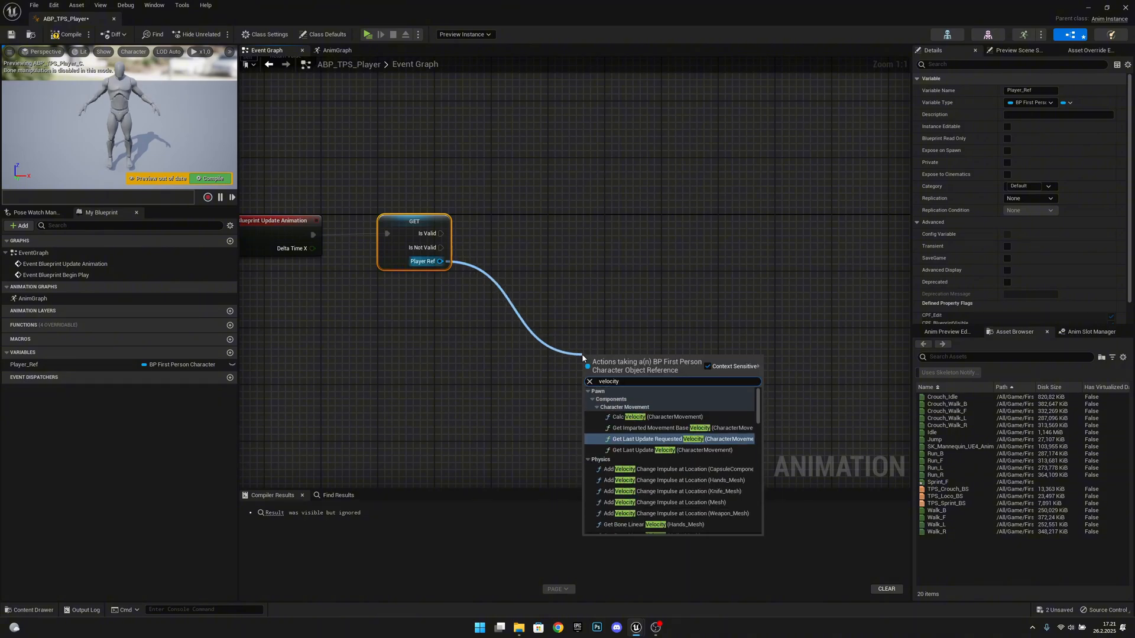
{"action": "scroll", "coordinate": [696, 467], "scroll_direction": "down", "scroll_amount": 10}
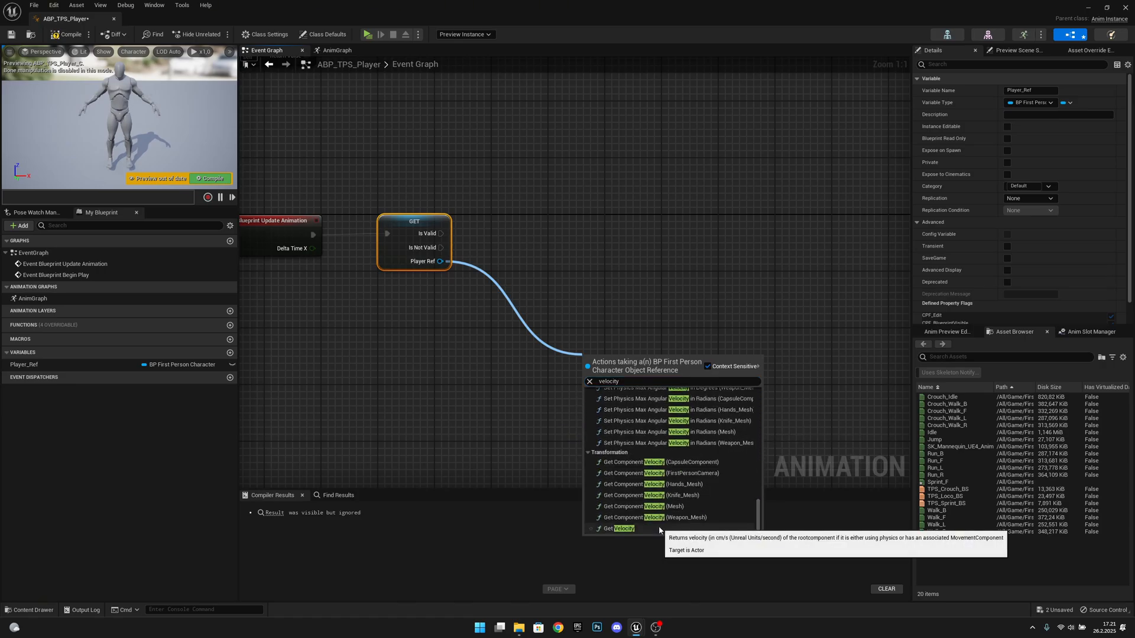
{"action": "left_click", "coordinate": [627, 529]}
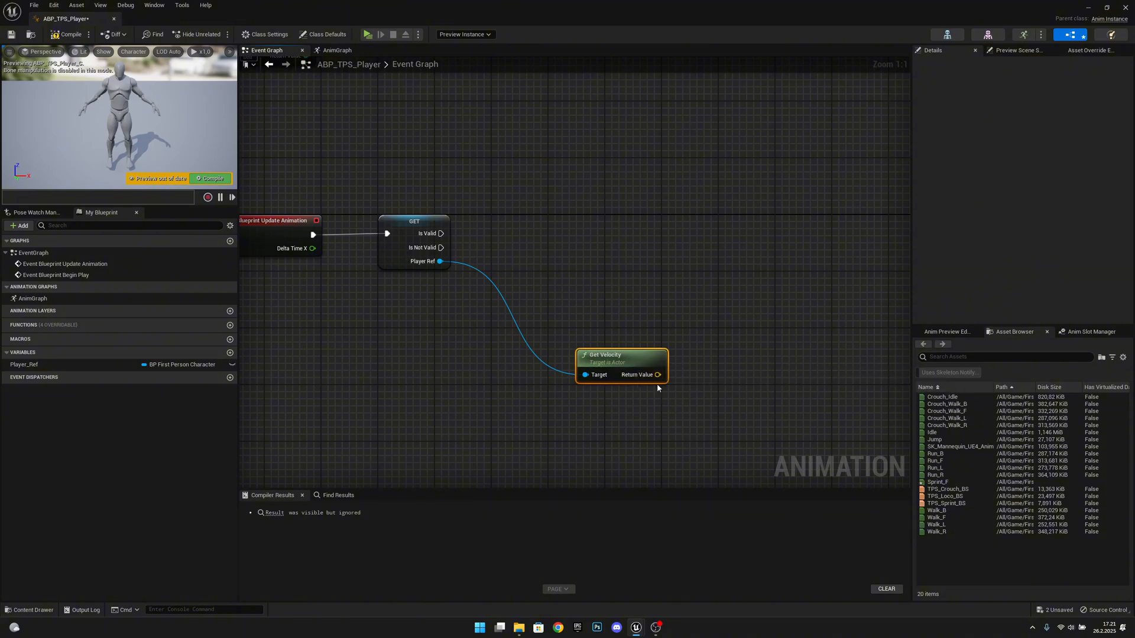
{"action": "right_click_drag", "start_coordinate": [658, 388], "coordinate": [624, 378]}
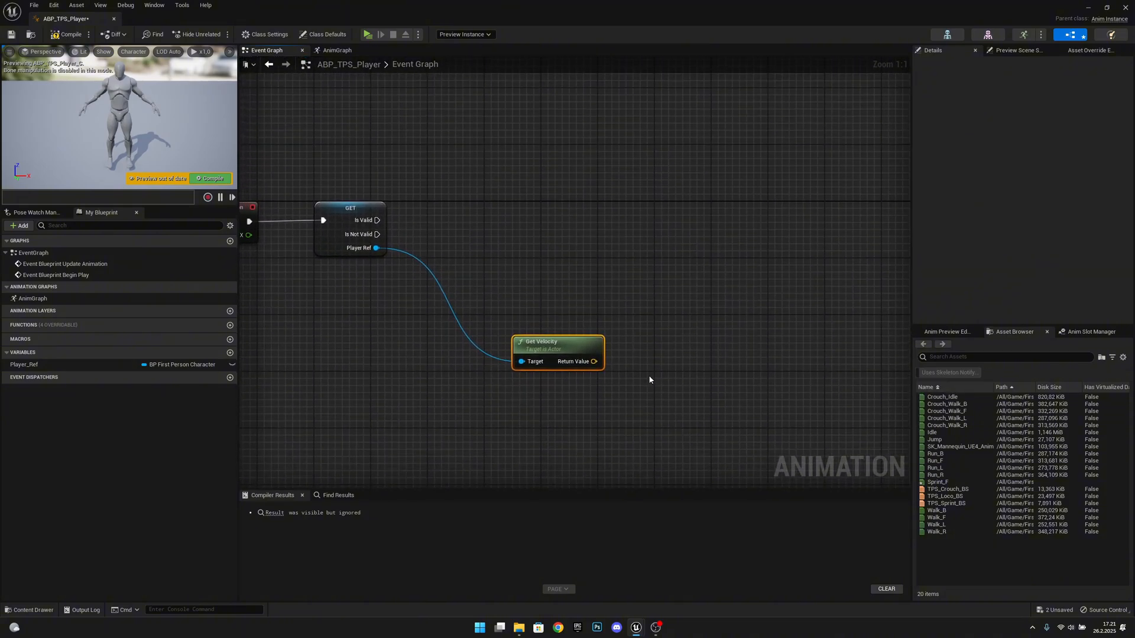
{"action": "left_click_drag", "start_coordinate": [579, 353], "coordinate": [615, 338]}
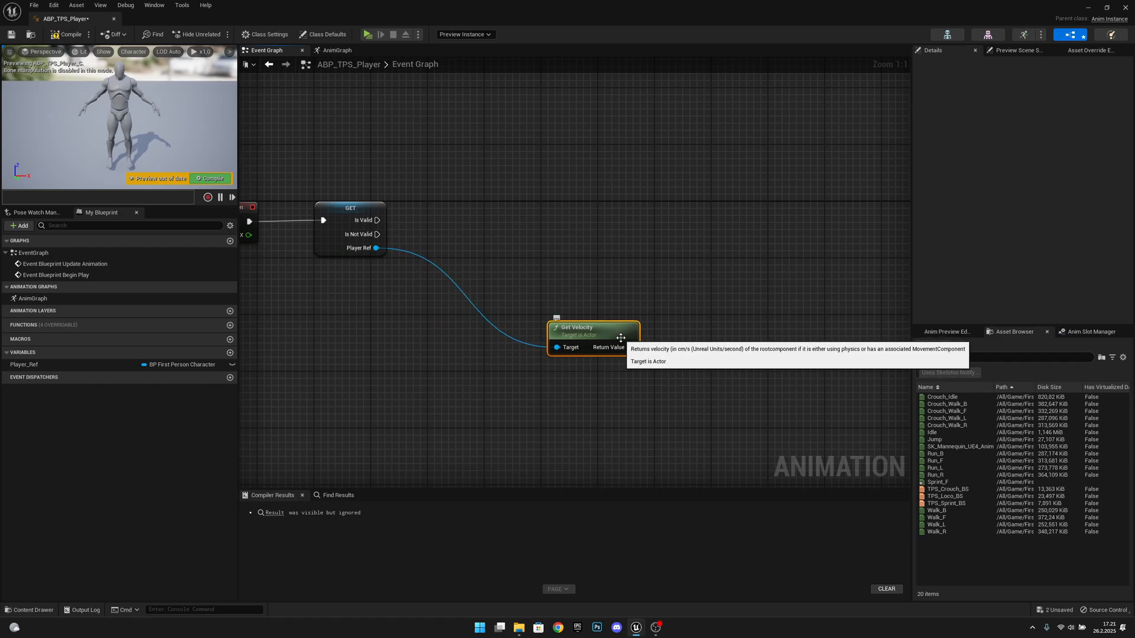
Add a Get Actor Forward Vector node from the Player_Ref output, above the Get Velocity node.
{"action": "right_click_drag", "start_coordinate": [421, 279], "coordinate": [461, 302]}
{"action": "right_click_drag", "start_coordinate": [442, 257], "coordinate": [417, 238]}
{"action": "left_click_drag", "start_coordinate": [389, 250], "coordinate": [562, 265]}
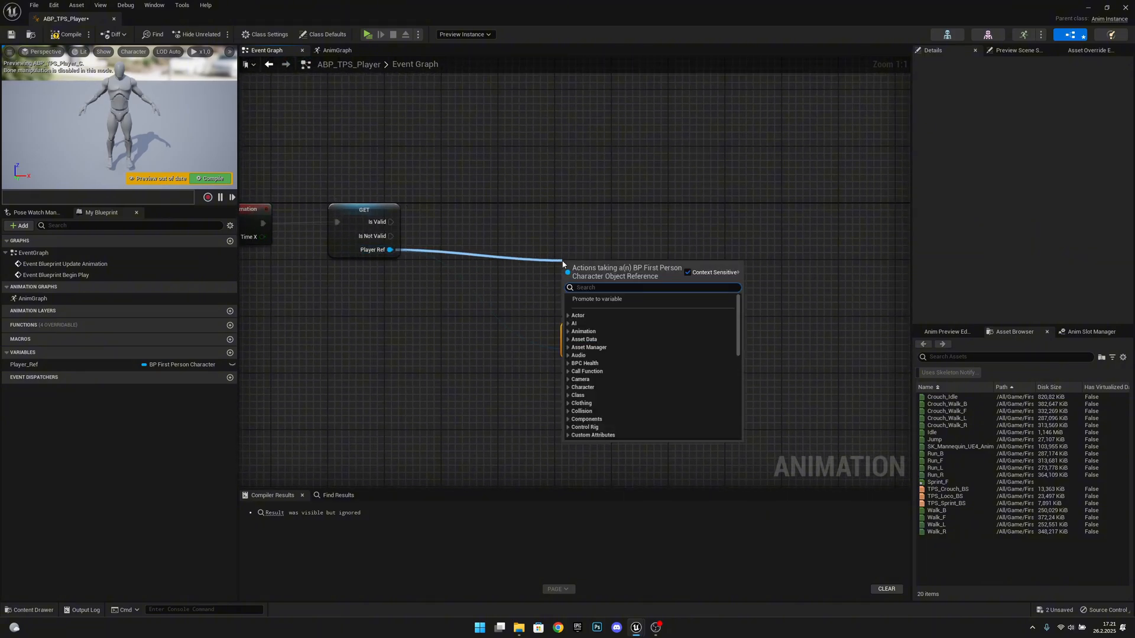
{"action": "type", "text": "forward vec"}
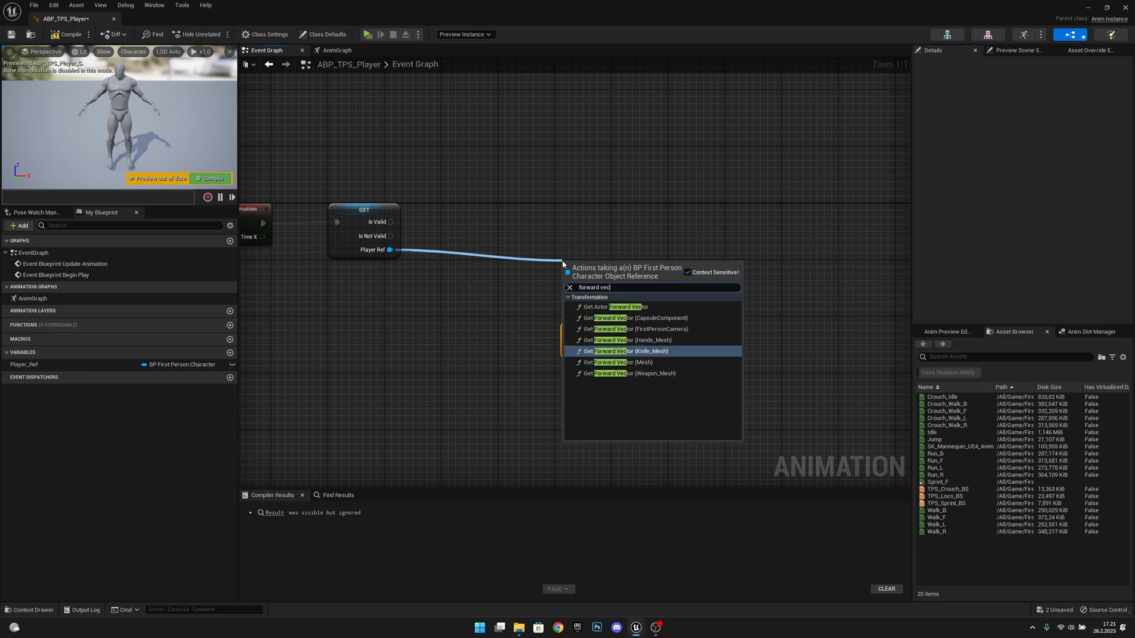
{"action": "left_click", "coordinate": [614, 307]}
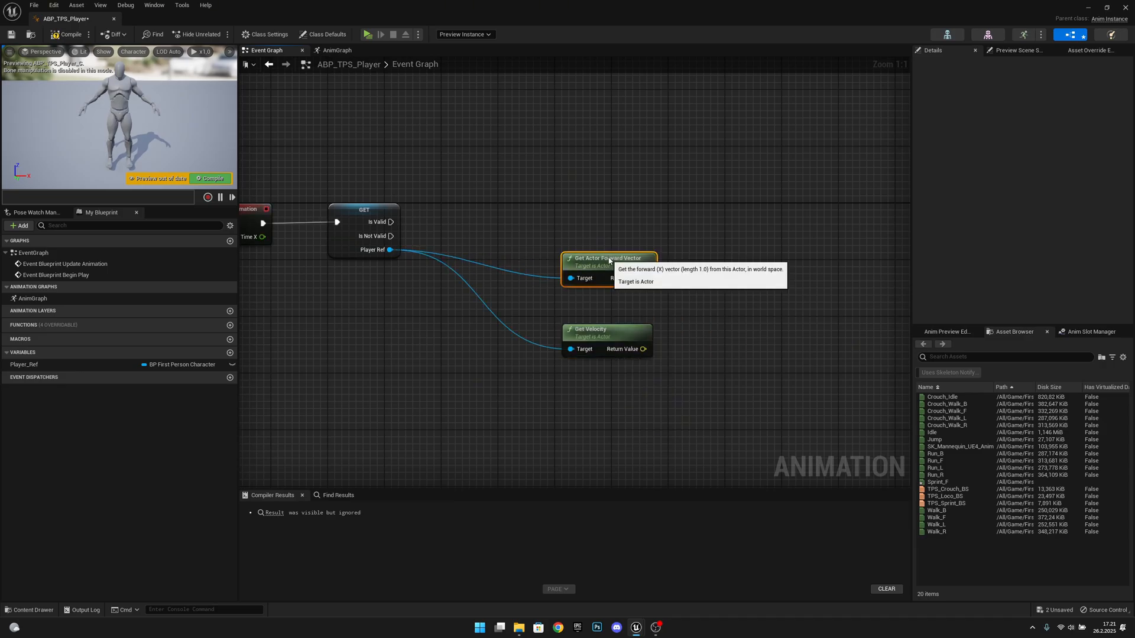
Add a Get Actor Right Vector node from the Player_Ref output, placed between the Get Actor Forward Vector and Get Velocity nodes.
{"action": "left_click_drag", "start_coordinate": [390, 249], "coordinate": [568, 304]}
{"action": "type", "text": "get act"}
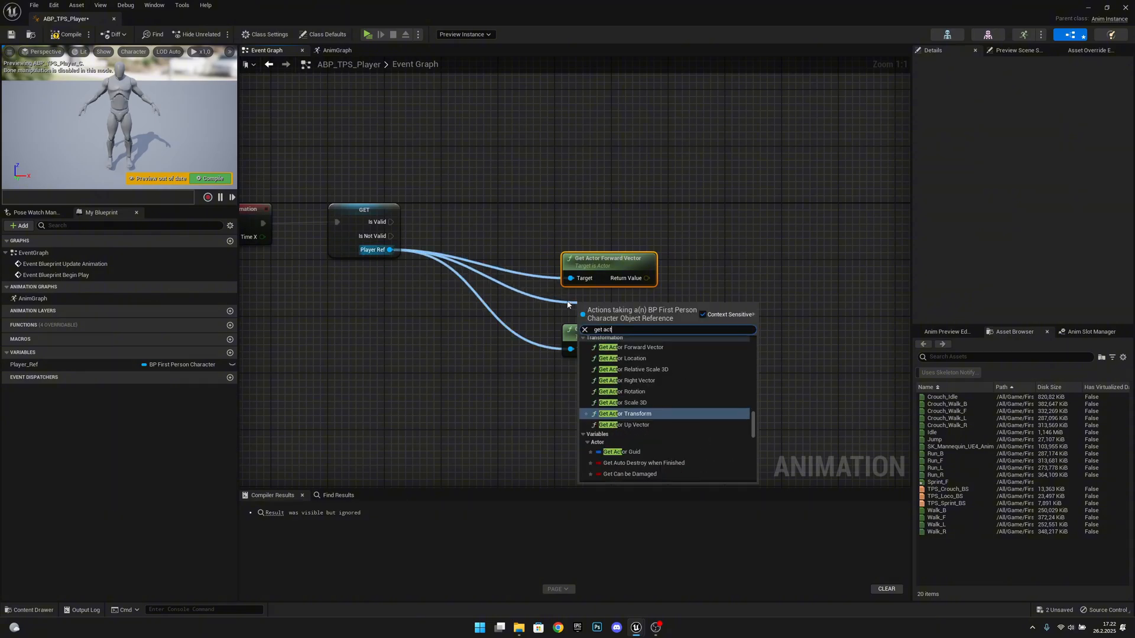
{"action": "type", "text": "or righ"}
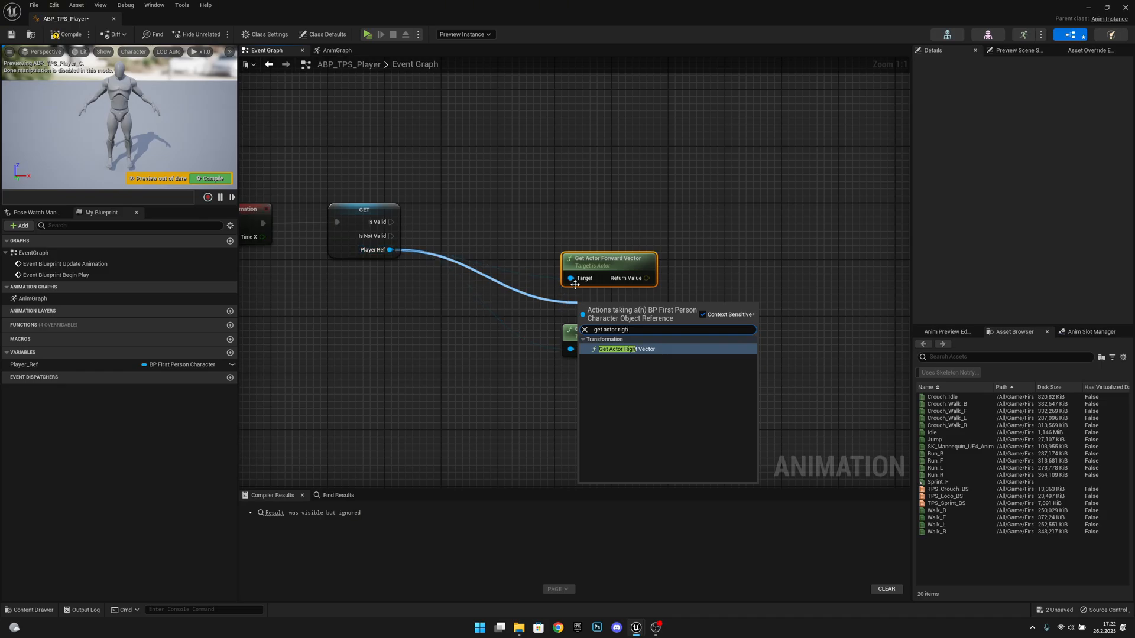
{"action": "key", "text": "Return"}
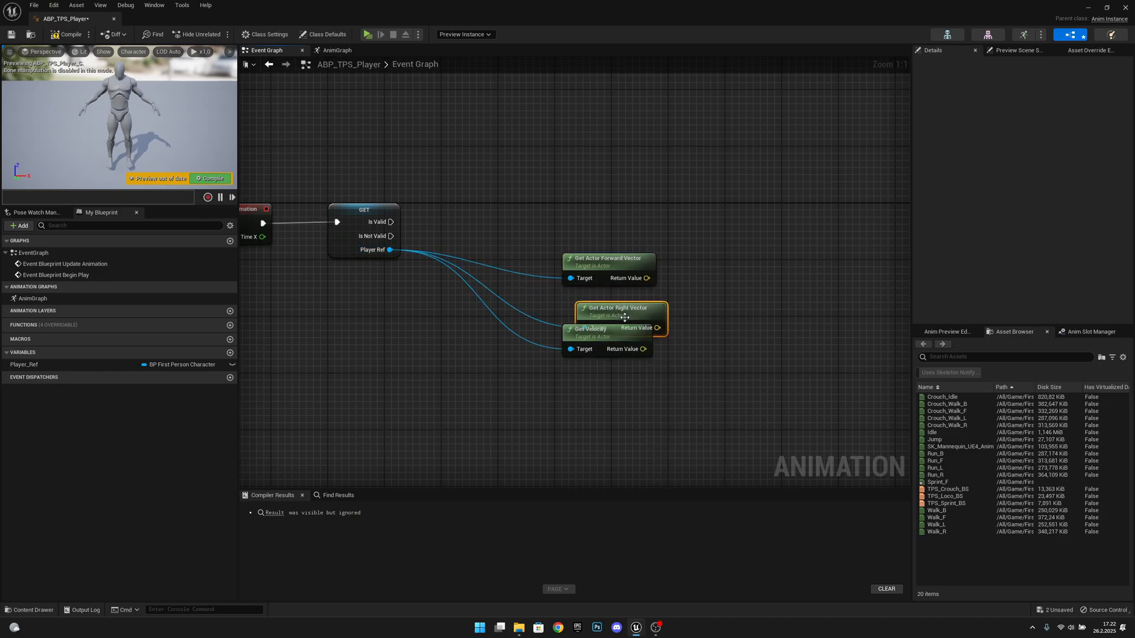
{"action": "left_click_drag", "start_coordinate": [597, 331], "coordinate": [597, 345]}
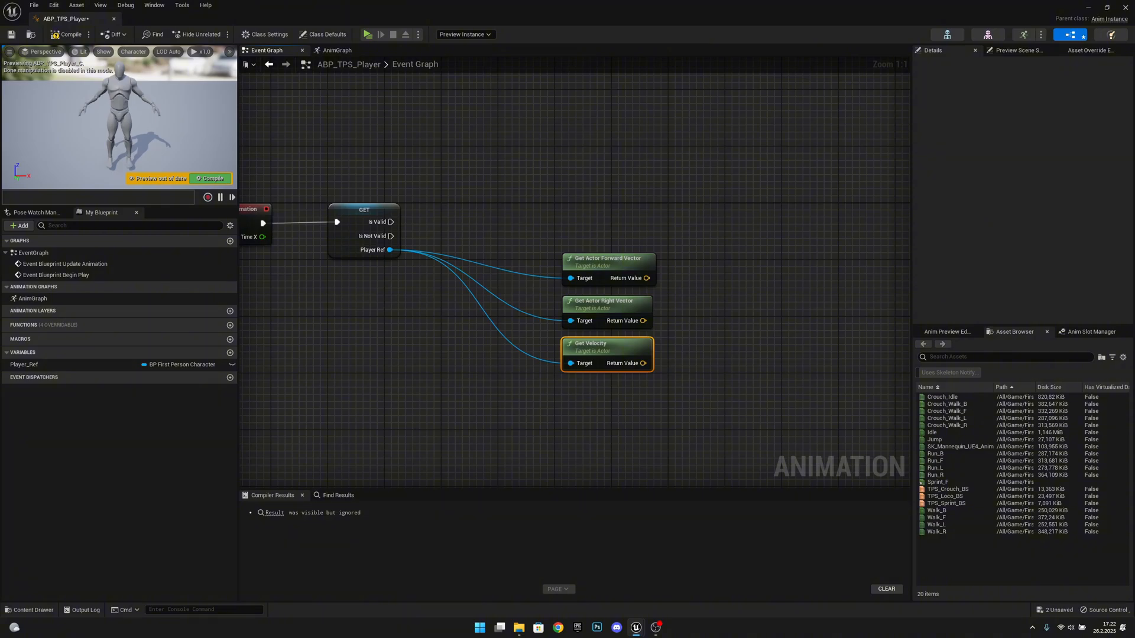
Promote Get Velocity's return value to a variable named Velocity and run its Set node from the validated Get's Is Valid output.
{"action": "right_click_drag", "start_coordinate": [787, 421], "coordinate": [651, 392]}
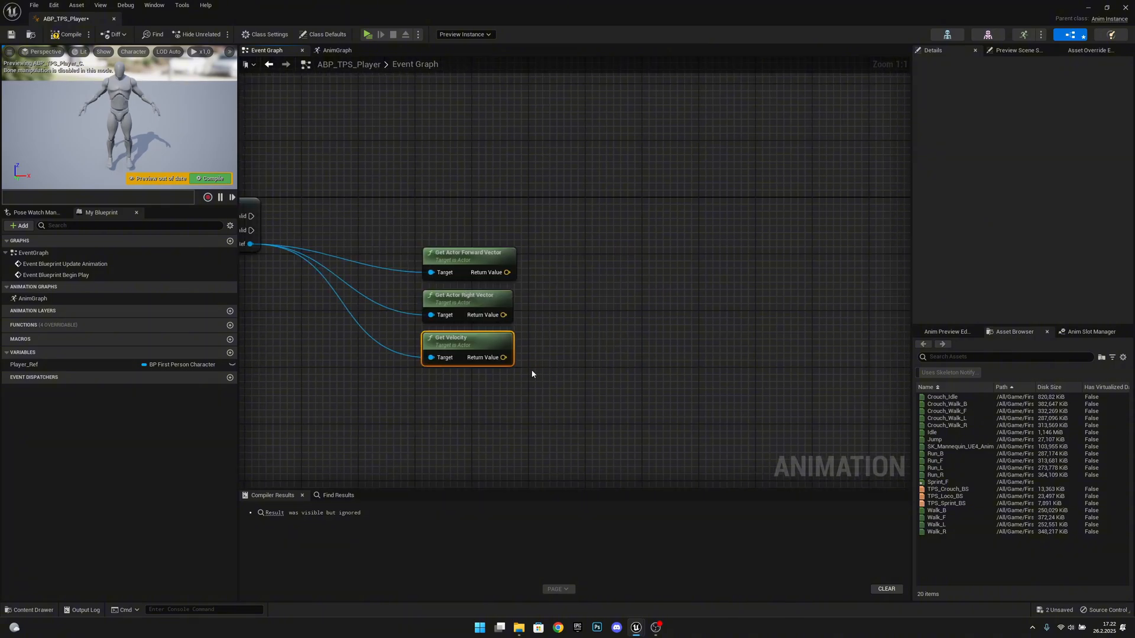
{"action": "right_click_drag", "start_coordinate": [531, 370], "coordinate": [582, 375]}
{"action": "left_click_drag", "start_coordinate": [543, 362], "coordinate": [669, 218]}
{"action": "left_click", "coordinate": [723, 250]}
{"action": "left_click_drag", "start_coordinate": [288, 221], "coordinate": [713, 221]}
{"action": "left_click", "coordinate": [85, 377]}
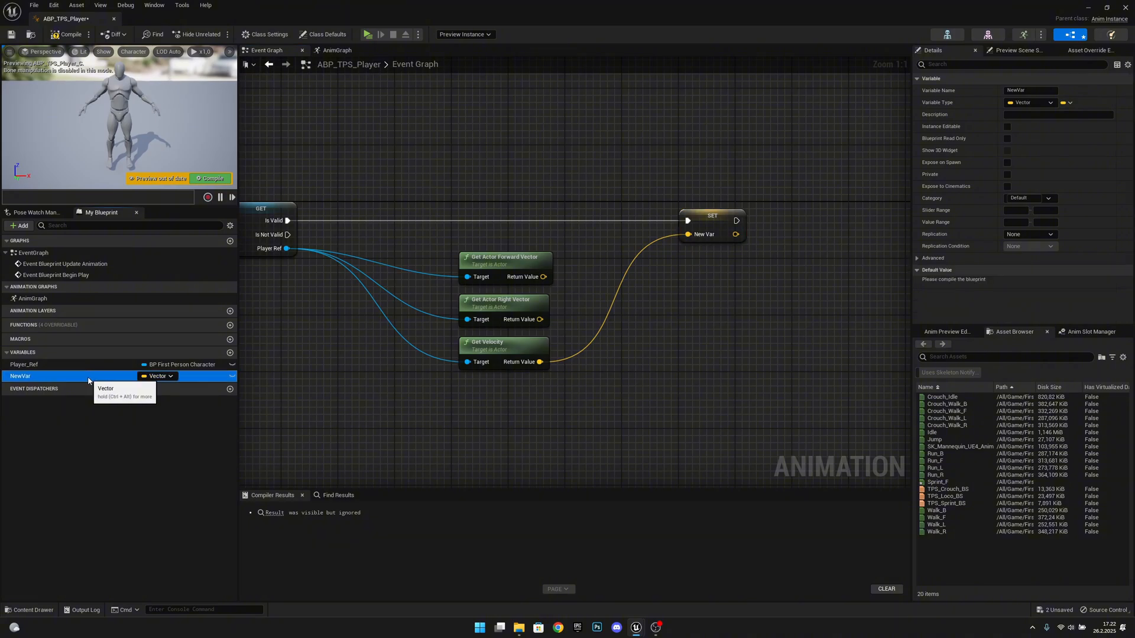
{"action": "left_click", "coordinate": [87, 378]}
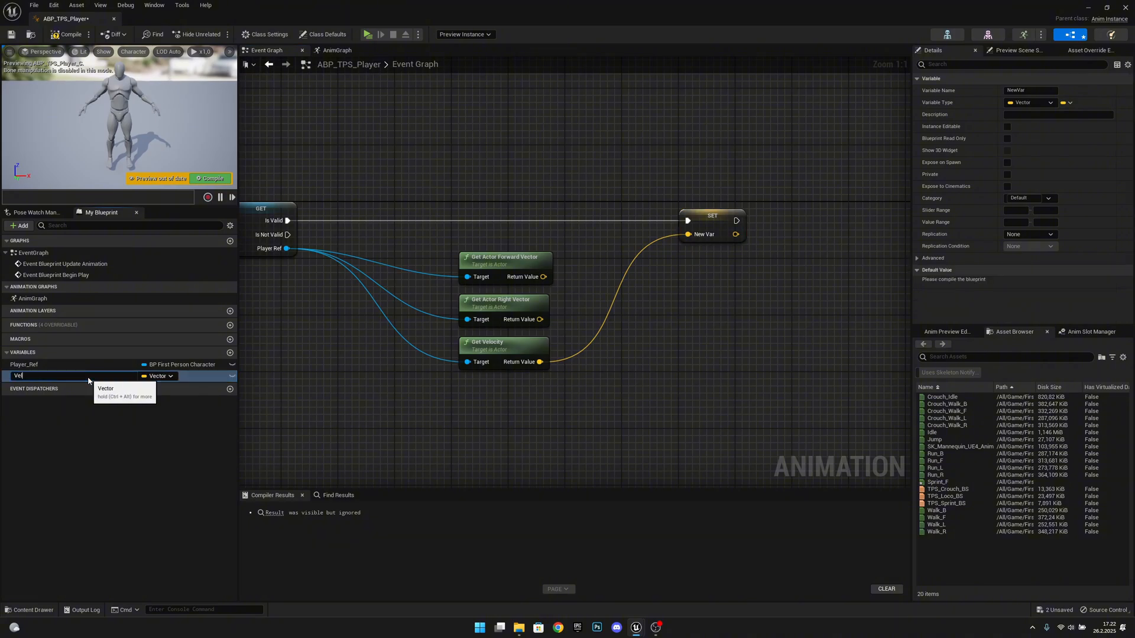
{"action": "type", "text": "Velocity"}
{"action": "key", "text": "Return"}
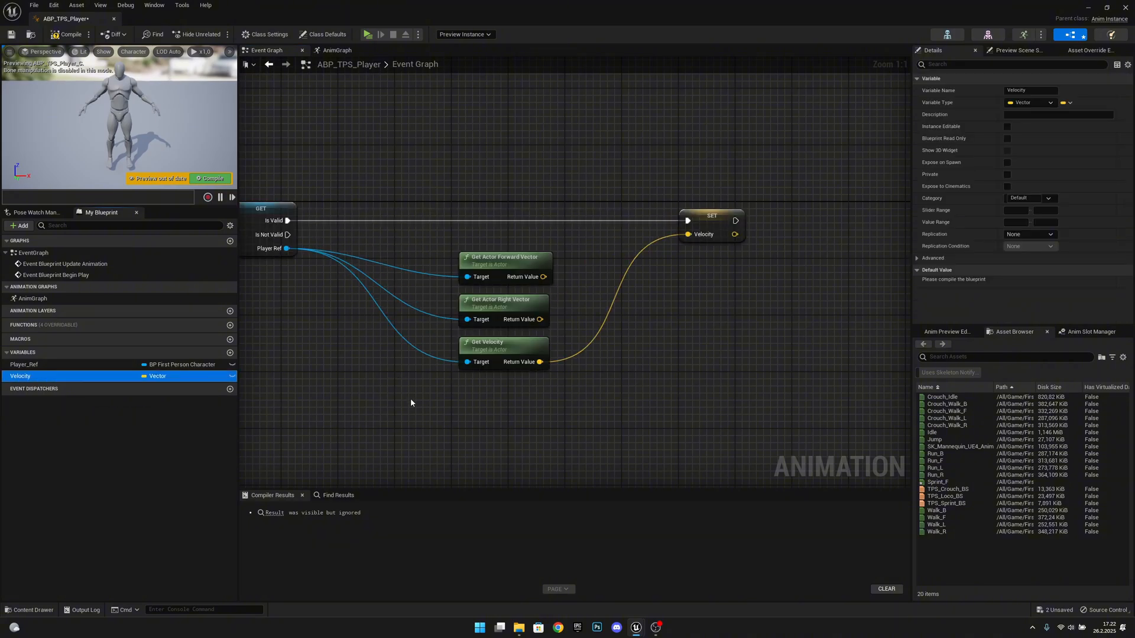
Add a Dot Product node of the actor forward vector and the velocity, and straighten its connection to Get Actor Forward Vector.
{"action": "right_click_drag", "start_coordinate": [719, 342], "coordinate": [618, 316]}
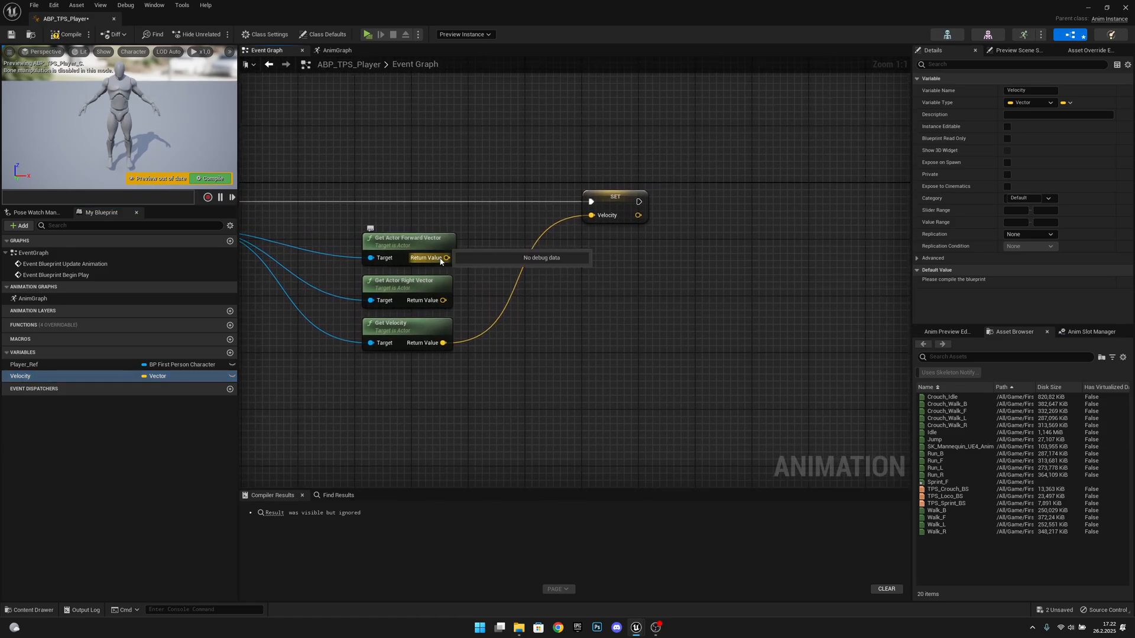
{"action": "left_click_drag", "start_coordinate": [441, 260], "coordinate": [591, 262]}
{"action": "type", "text": "d"}
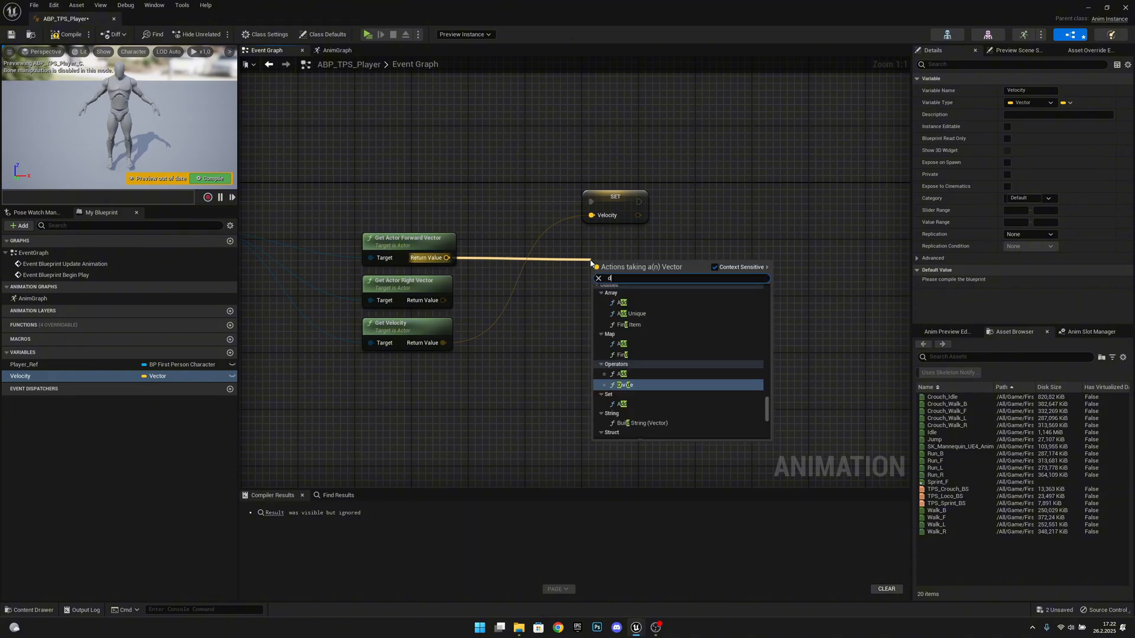
{"action": "type", "text": "ot"}
{"action": "key", "text": "Return"}
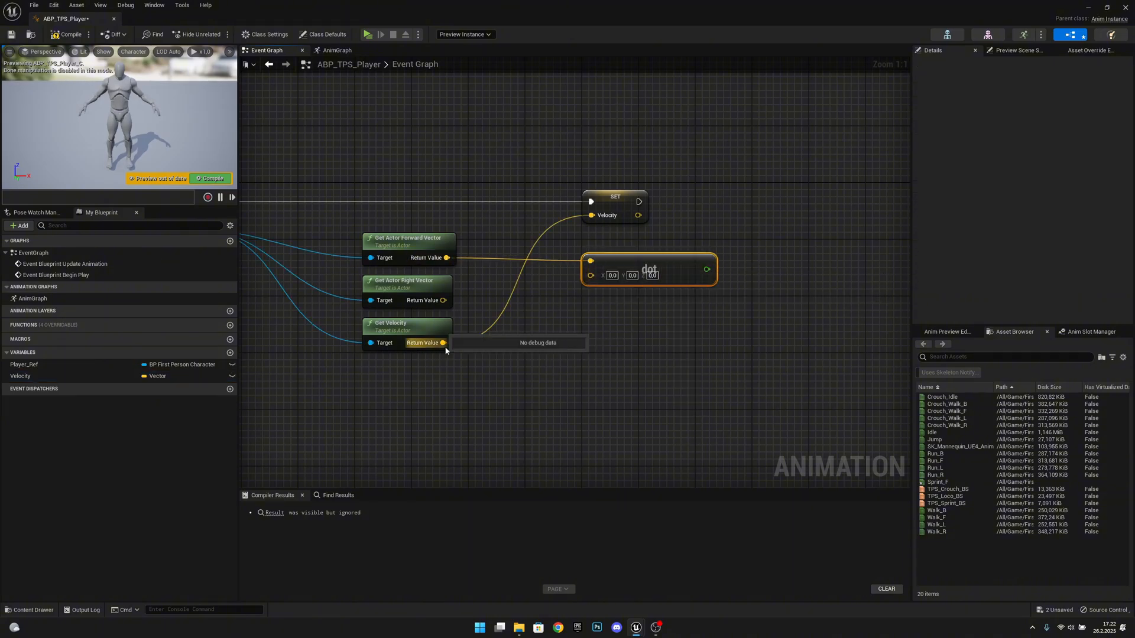
{"action": "left_click_drag", "start_coordinate": [442, 342], "coordinate": [593, 277]}
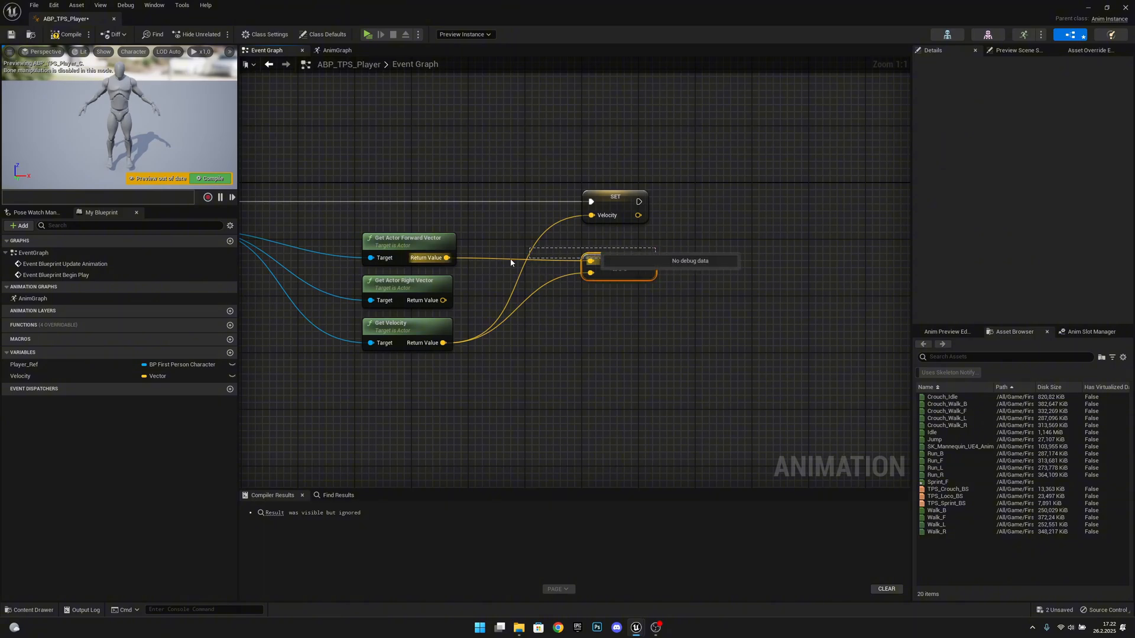
{"action": "left_click_drag", "start_coordinate": [510, 262], "coordinate": [433, 259]}
{"action": "key", "text": "q"}
{"action": "left_click", "coordinate": [671, 328]}
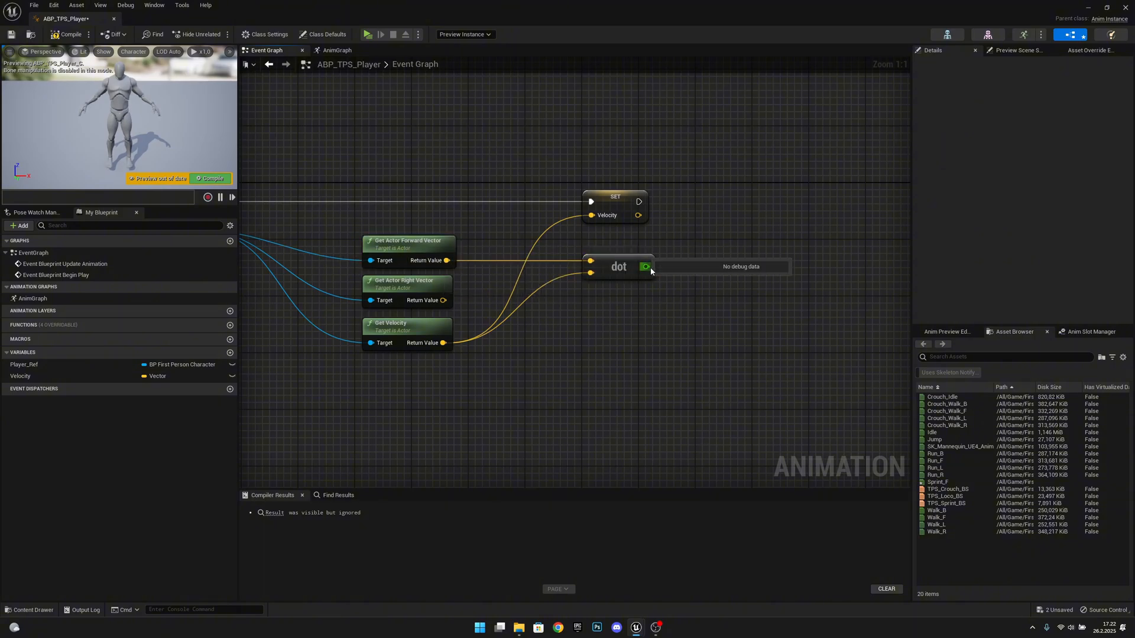
Promote the forward dot product's result to a variable named Forward_Speed and run its Set node after Set Velocity.
{"action": "left_click_drag", "start_coordinate": [651, 267], "coordinate": [639, 202]}
{"action": "left_click", "coordinate": [754, 251]}
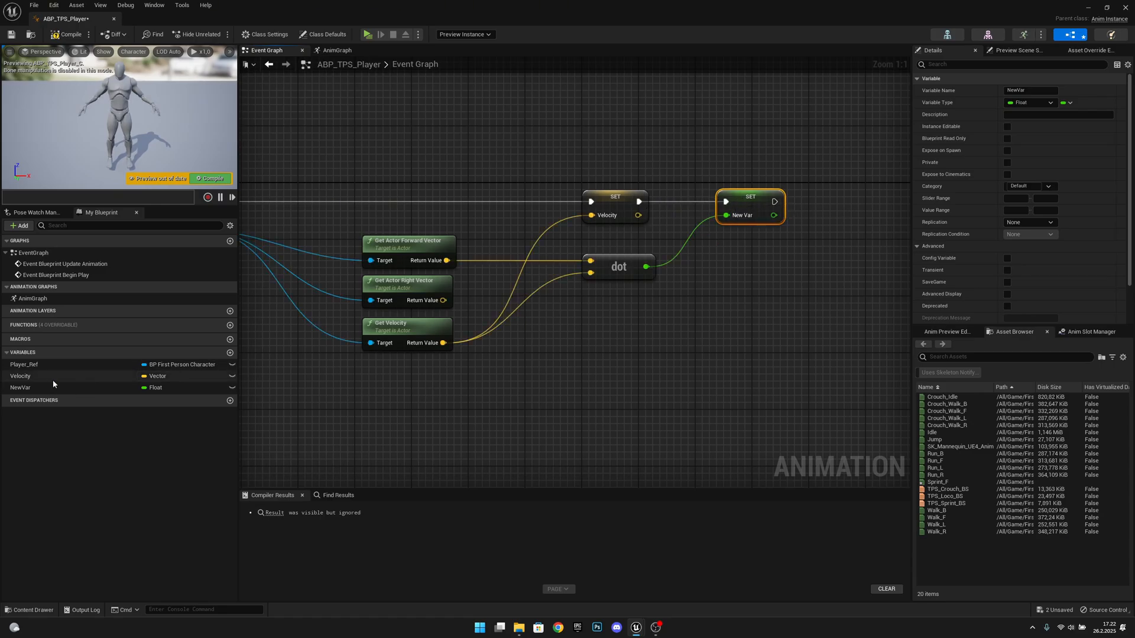
{"action": "left_click", "coordinate": [48, 387]}
{"action": "left_click", "coordinate": [44, 391]}
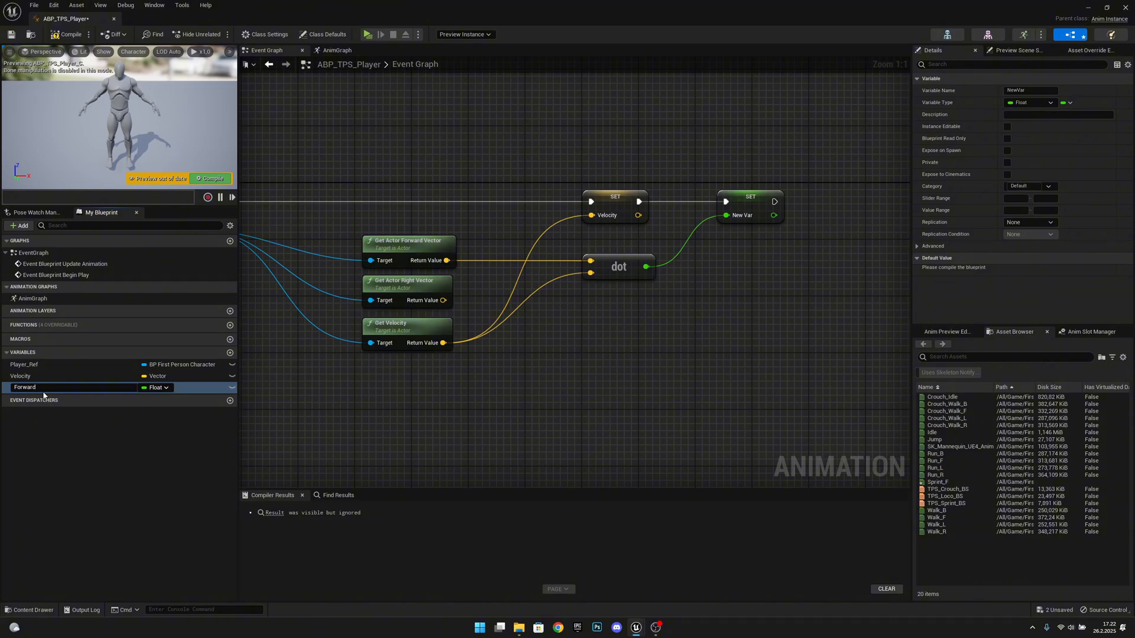
{"action": "type", "text": "Forward_Speed"}
{"action": "key", "text": "Return"}
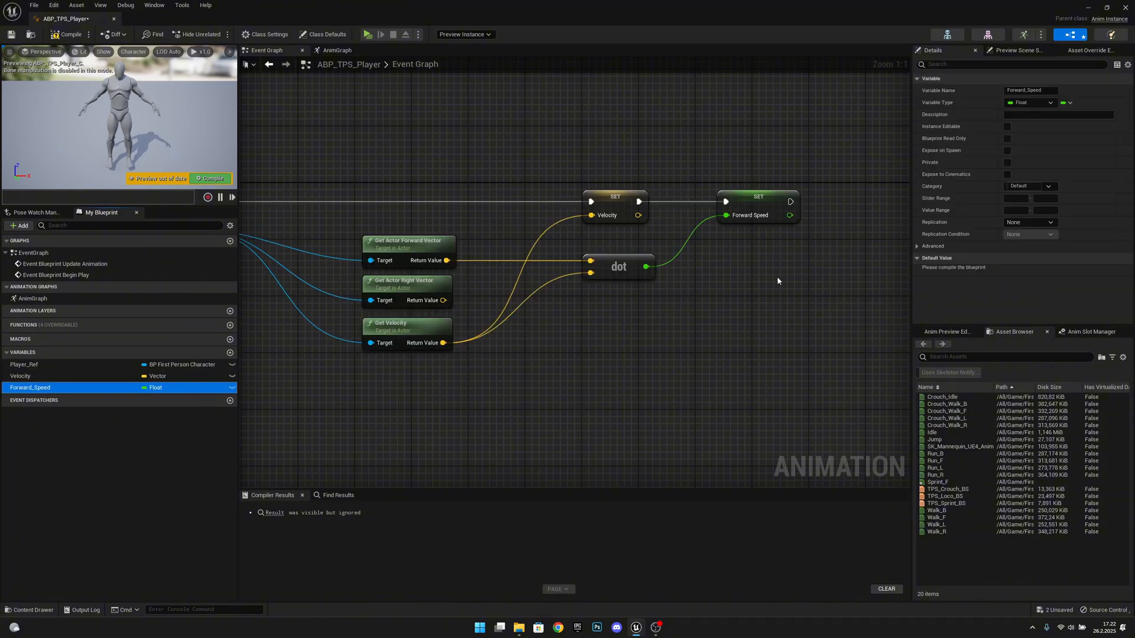
Add a Dot Product node of the actor right vector and the velocity, straighten its connection, and space the nodes below the first dot product.
{"action": "right_click_drag", "start_coordinate": [777, 278], "coordinate": [687, 284]}
{"action": "left_click_drag", "start_coordinate": [431, 280], "coordinate": [581, 287]}
{"action": "type", "text": "dot"}
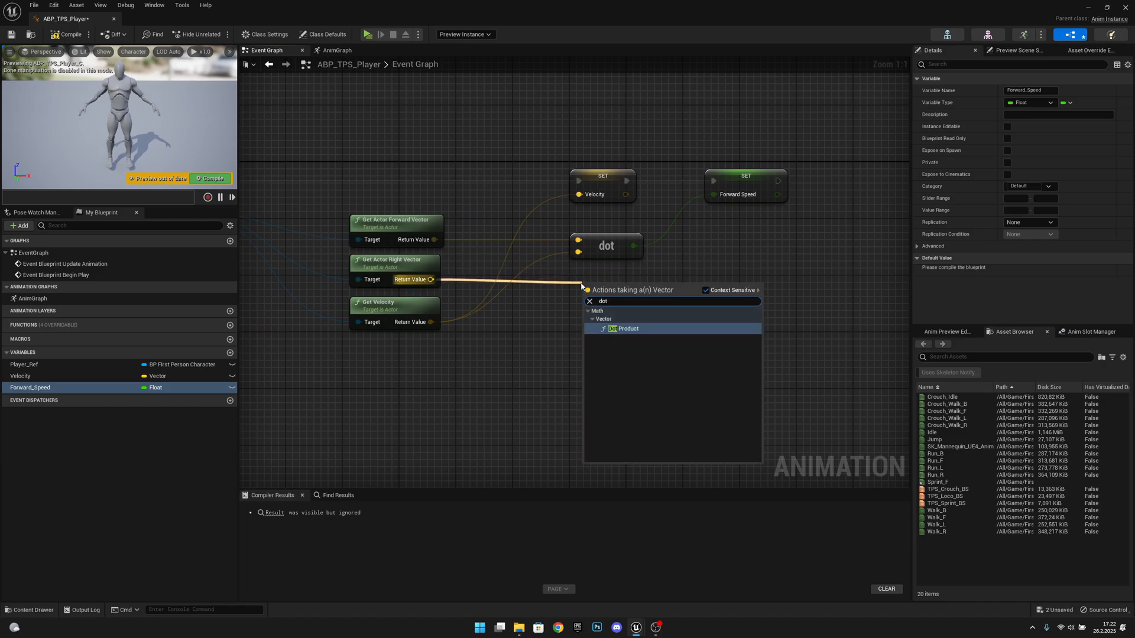
{"action": "key", "text": "Return"}
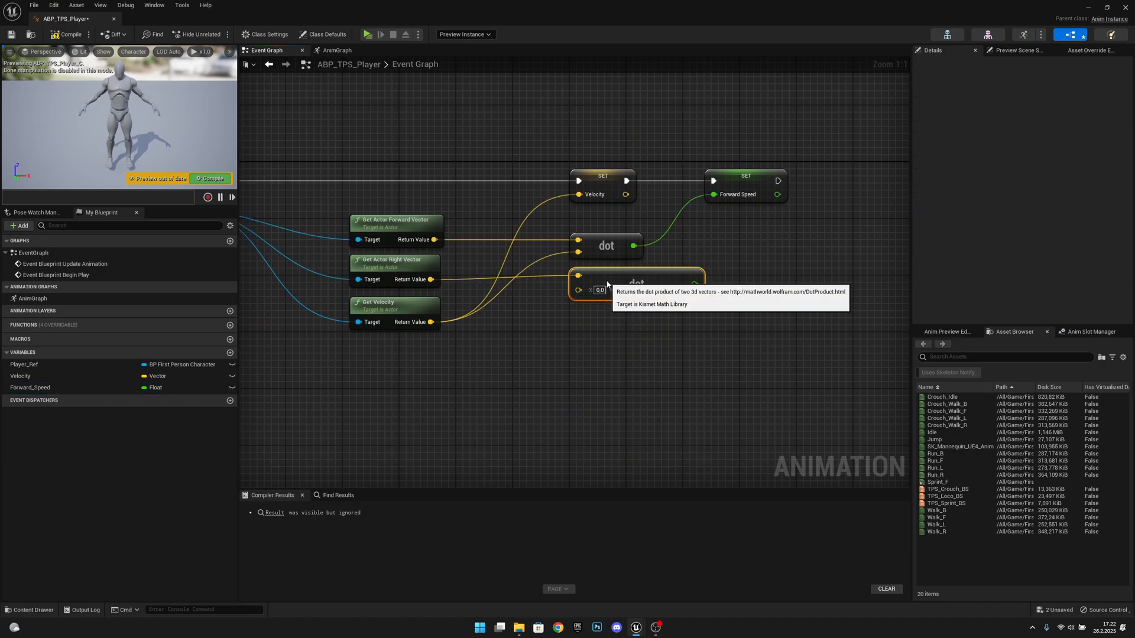
{"action": "left_click_drag", "start_coordinate": [431, 322], "coordinate": [578, 289]}
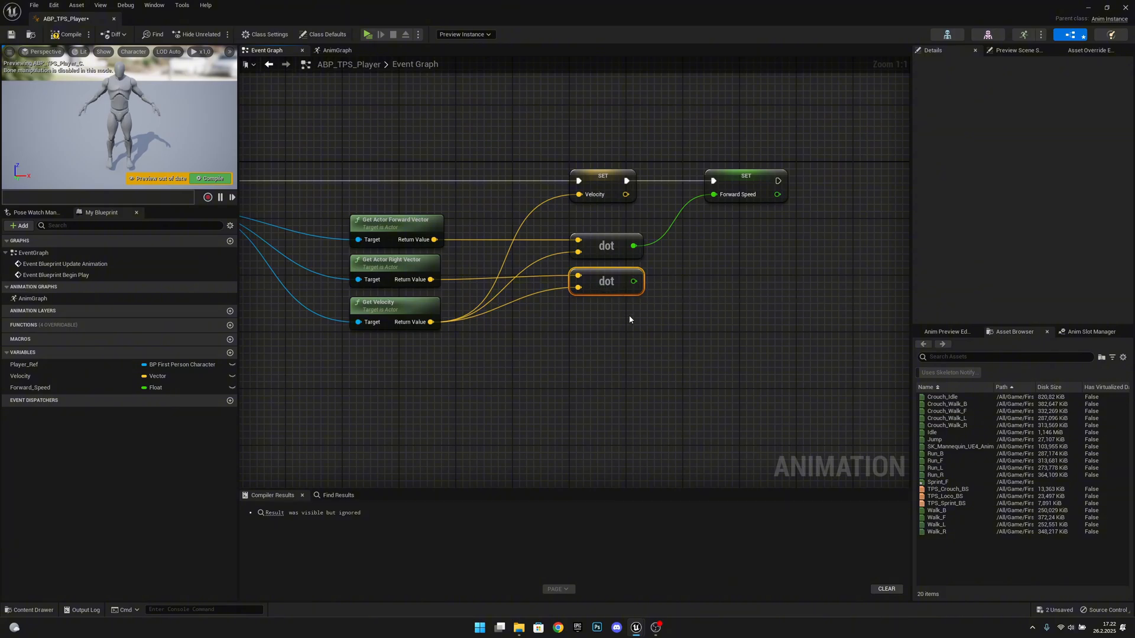
{"action": "left_click", "coordinate": [415, 275], "text": "shift"}
{"action": "key", "text": "q"}
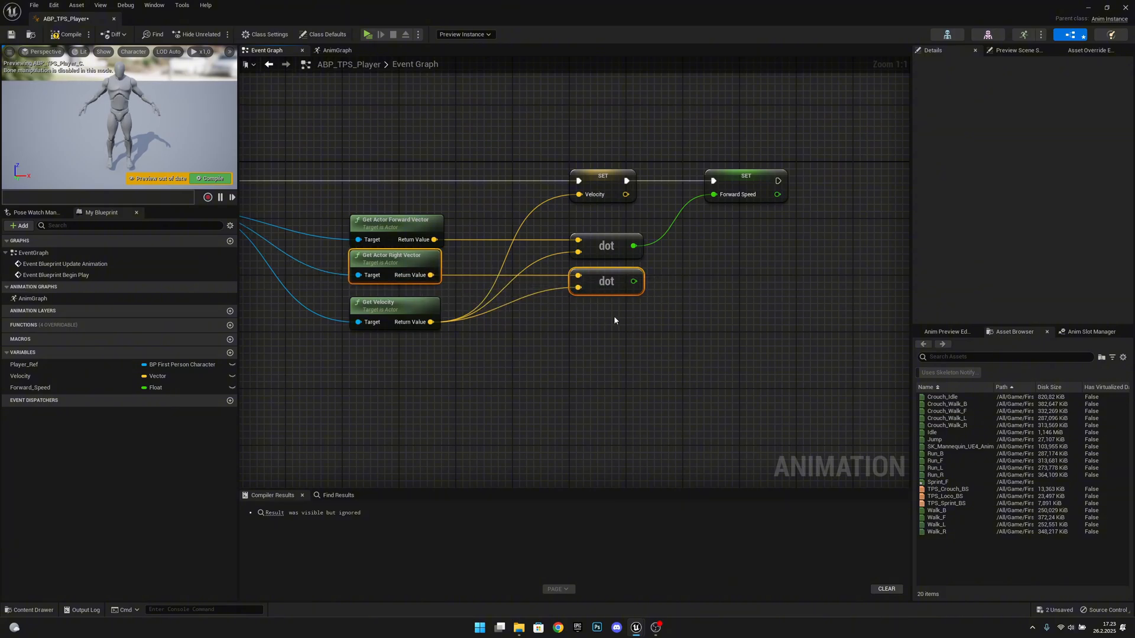
{"action": "left_click", "coordinate": [613, 318]}
{"action": "left_click_drag", "start_coordinate": [627, 348], "coordinate": [378, 285]}
{"action": "left_click", "coordinate": [619, 378]}
Promote the right dot product's result to a variable named Right_Speed and run its Set node after Set Forward Speed.
{"action": "right_click_drag", "start_coordinate": [683, 340], "coordinate": [667, 347]}
{"action": "left_click_drag", "start_coordinate": [617, 295], "coordinate": [844, 226]}
{"action": "left_click", "coordinate": [877, 264]}
{"action": "right_click_drag", "start_coordinate": [836, 271], "coordinate": [632, 299]}
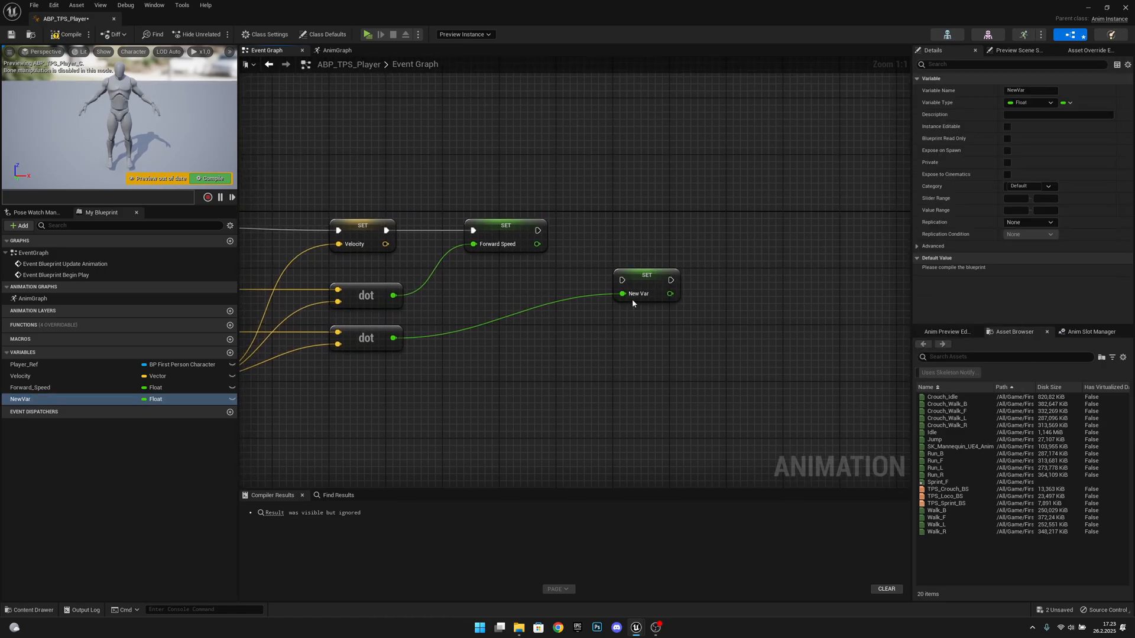
{"action": "left_click_drag", "start_coordinate": [632, 299], "coordinate": [626, 231]}
{"action": "left_click_drag", "start_coordinate": [537, 230], "coordinate": [615, 231]}
{"action": "left_click", "coordinate": [31, 401]}
{"action": "double_click", "coordinate": [32, 399]}
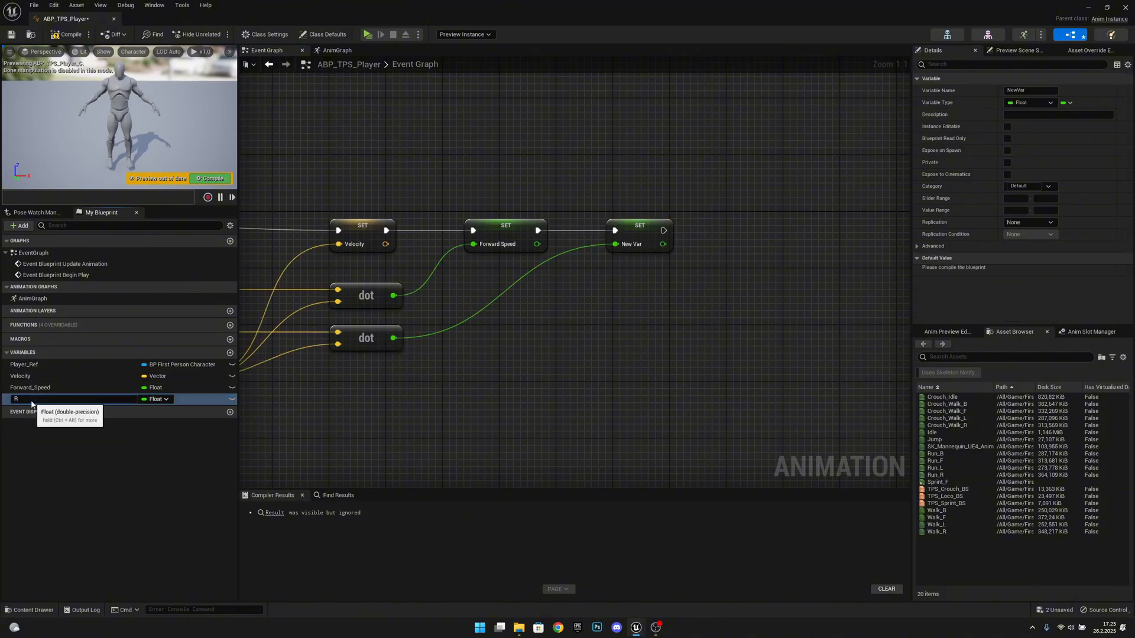
{"action": "type", "text": "Right_Speed"}
{"action": "key", "text": "Return"}
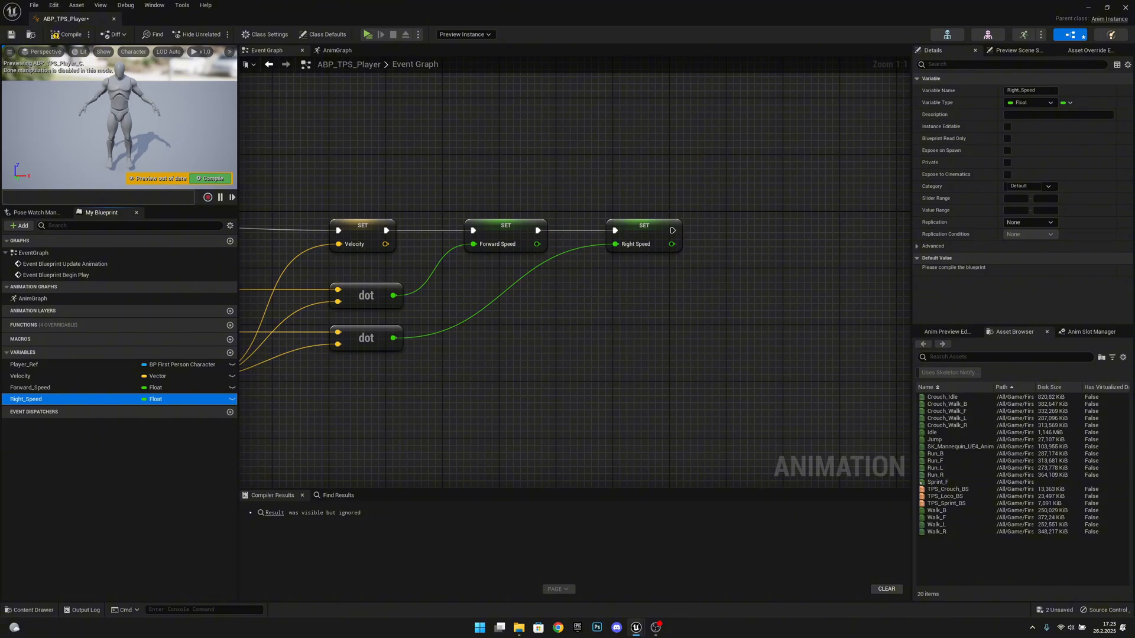
Place a Get node for Player_Ref beyond Set Right Speed and add an Is Falling (CharacterMovement) node from it.
{"action": "right_click_drag", "start_coordinate": [804, 345], "coordinate": [649, 323]}
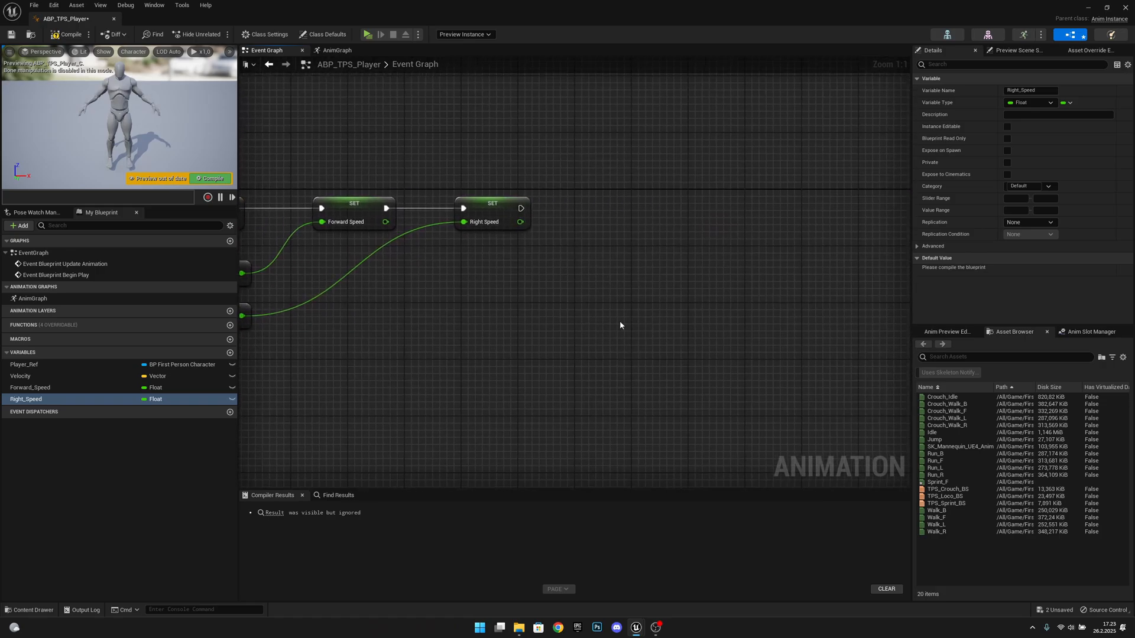
{"action": "left_click_drag", "start_coordinate": [83, 364], "coordinate": [647, 315]}
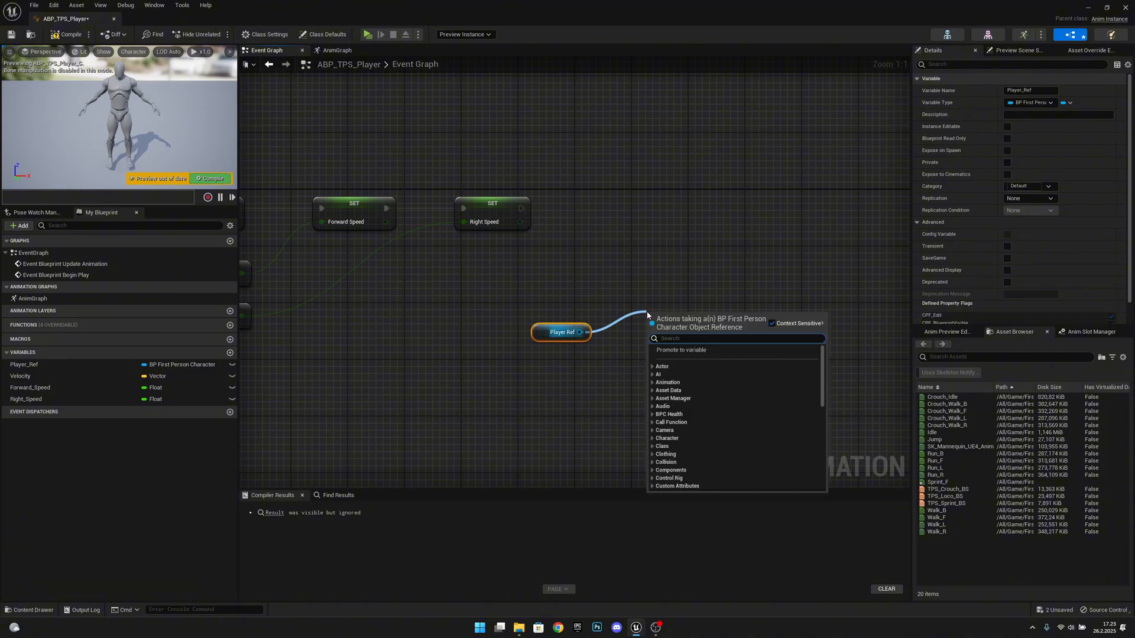
{"action": "type", "text": "is fall"}
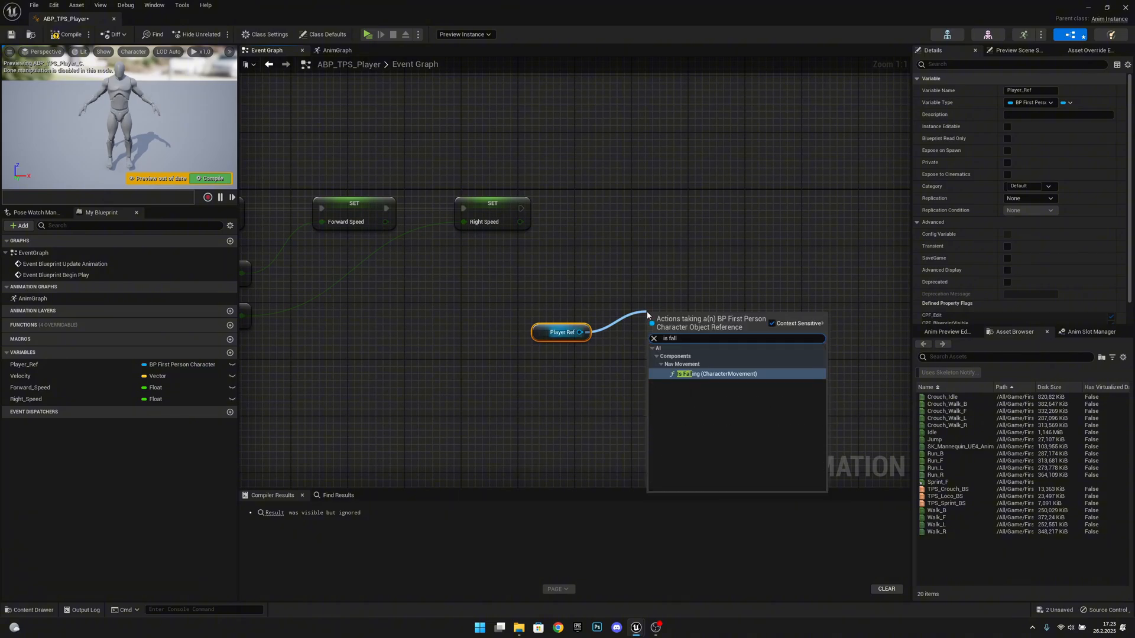
{"action": "key", "text": "Return"}
Promote Is Falling's return value to a new Boolean variable and run its Set node after Set Right Speed.
{"action": "left_click_drag", "start_coordinate": [682, 319], "coordinate": [779, 215]}
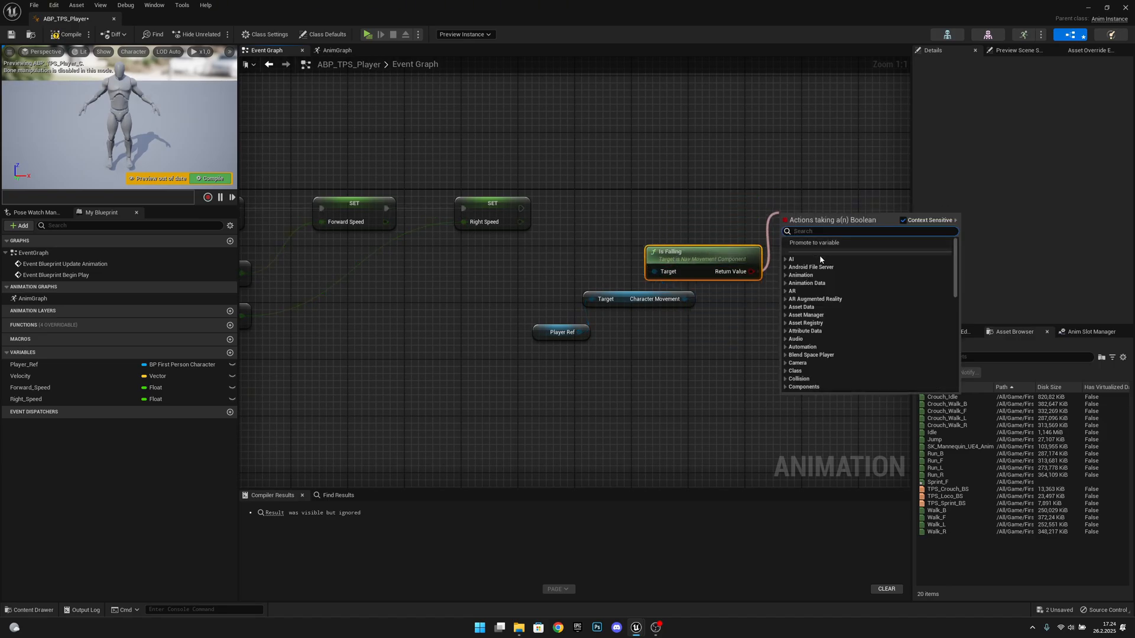
{"action": "left_click", "coordinate": [815, 243]}
{"action": "left_click_drag", "start_coordinate": [521, 208], "coordinate": [793, 208]}
Arrange the Is Falling and Character Movement nodes beneath the Boolean's Set node, with Player Ref lower and before them.
{"action": "right_click_drag", "start_coordinate": [806, 275], "coordinate": [698, 266]}
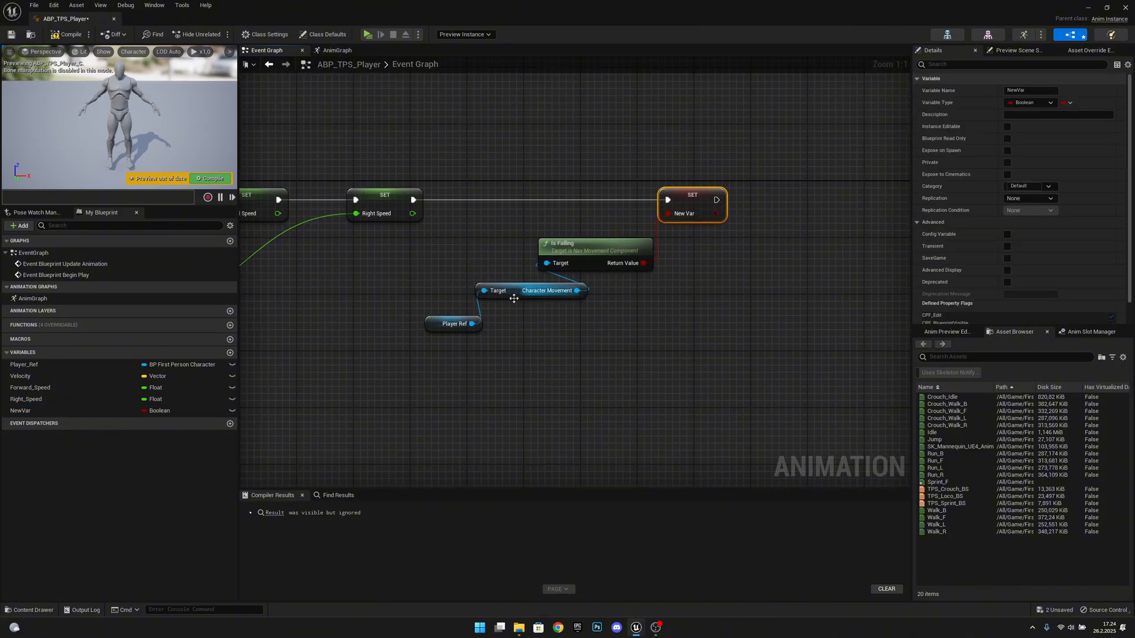
{"action": "left_click_drag", "start_coordinate": [523, 296], "coordinate": [585, 294]}
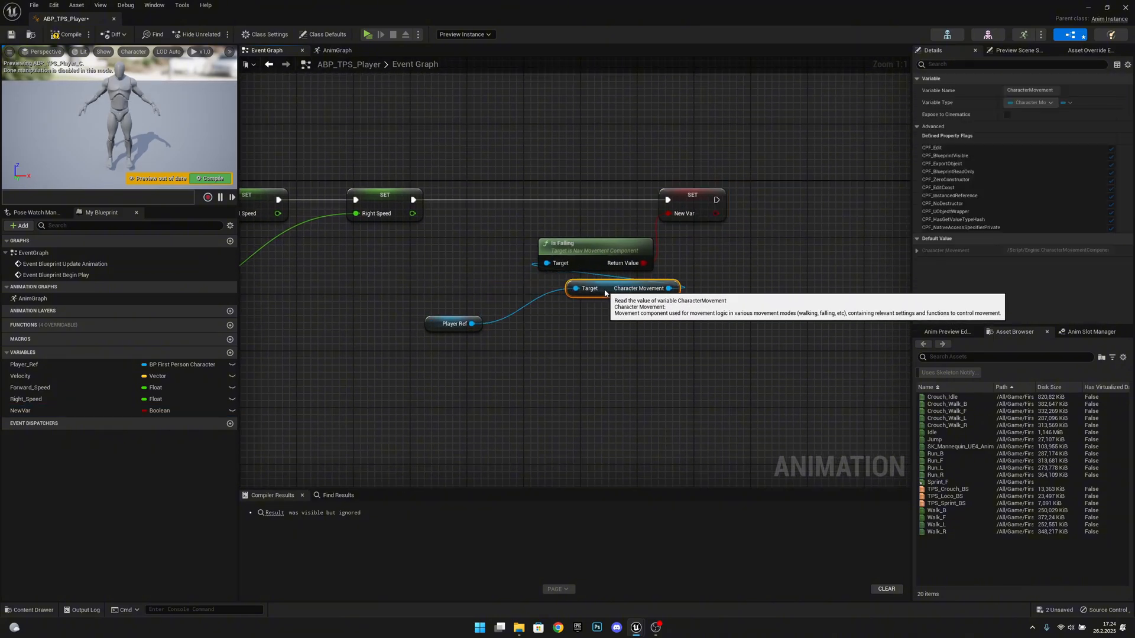
{"action": "left_click_drag", "start_coordinate": [657, 321], "coordinate": [586, 250]}
{"action": "left_click_drag", "start_coordinate": [591, 249], "coordinate": [664, 247]}
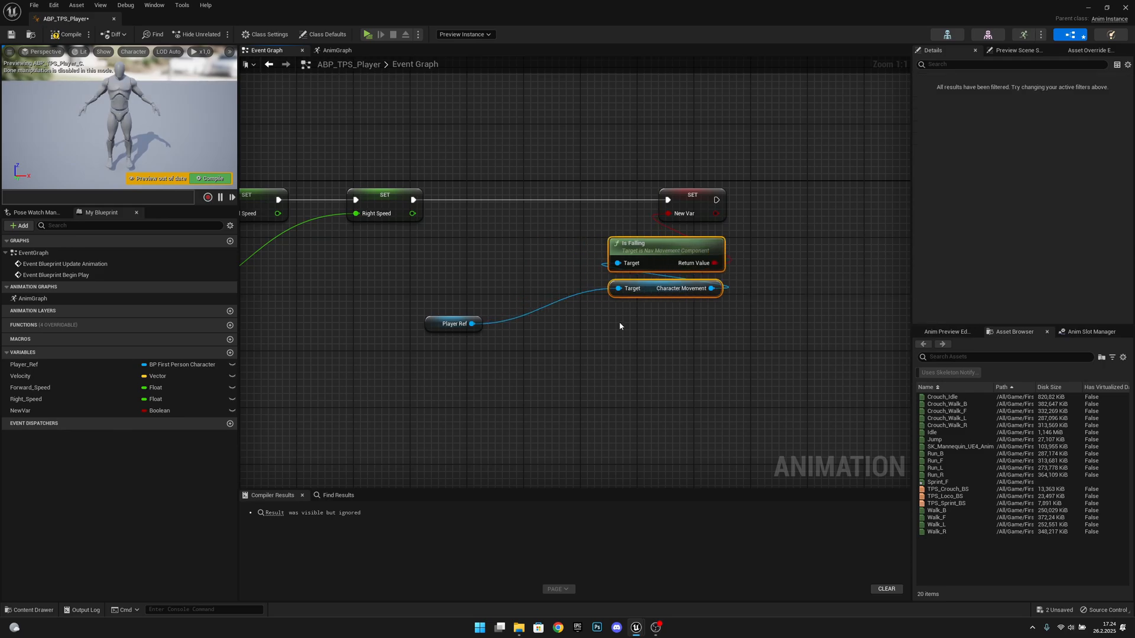
{"action": "left_click_drag", "start_coordinate": [427, 322], "coordinate": [485, 346]}
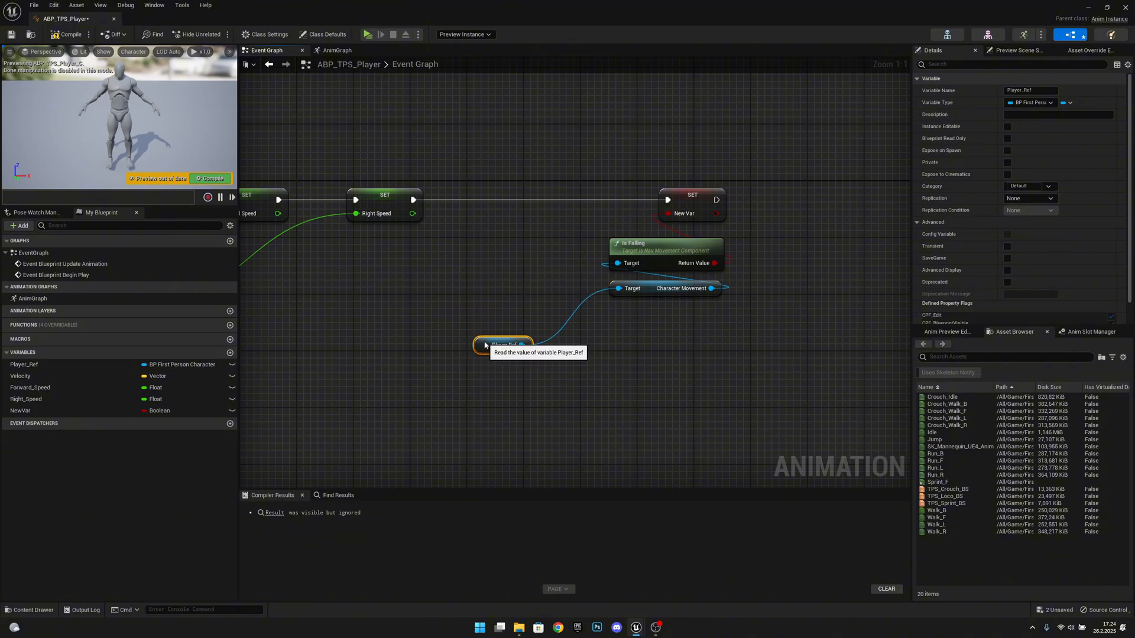
Rename the new Boolean variable as Falling.
{"action": "right_click_drag", "start_coordinate": [673, 365], "coordinate": [562, 341]}
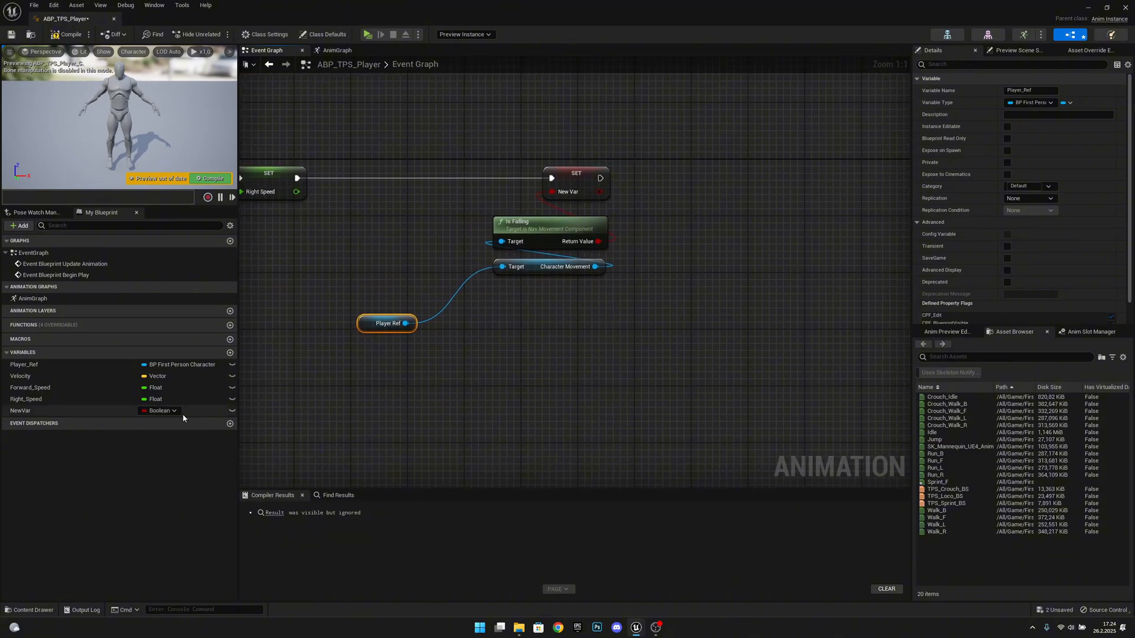
{"action": "left_click", "coordinate": [93, 414]}
{"action": "left_click", "coordinate": [92, 414]}
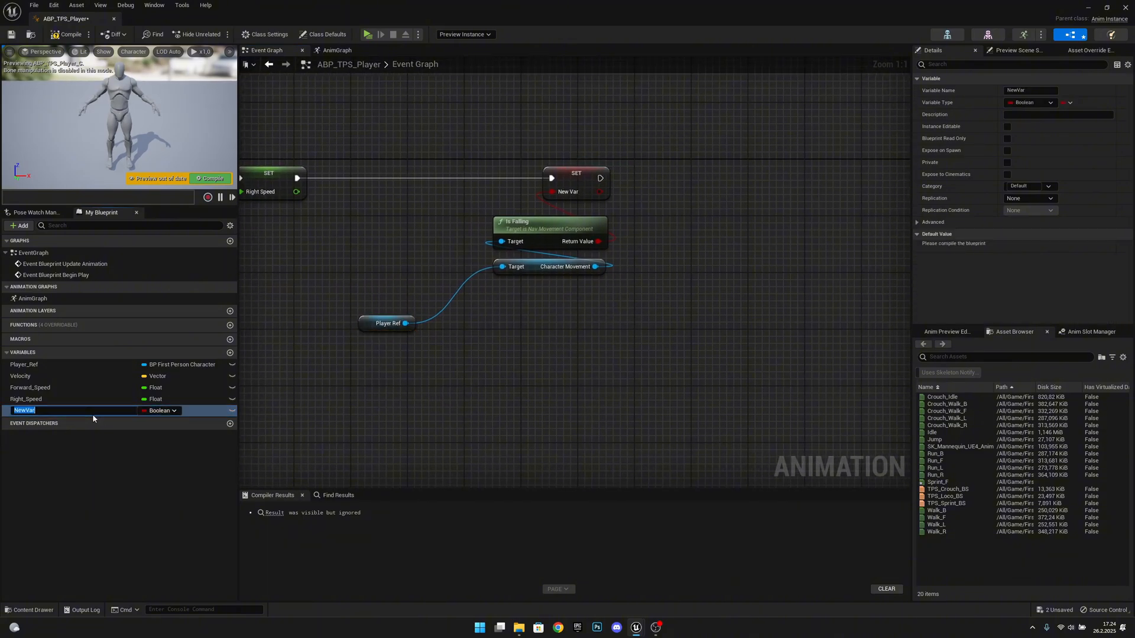
{"action": "type", "text": "Fallinjg"}
{"action": "key", "text": "BackSpace"}
{"action": "key", "text": "BackSpace"}
{"action": "type", "text": "g"}
{"action": "key", "text": "Return"}
{"action": "right_click_drag", "start_coordinate": [745, 332], "coordinate": [661, 351]}
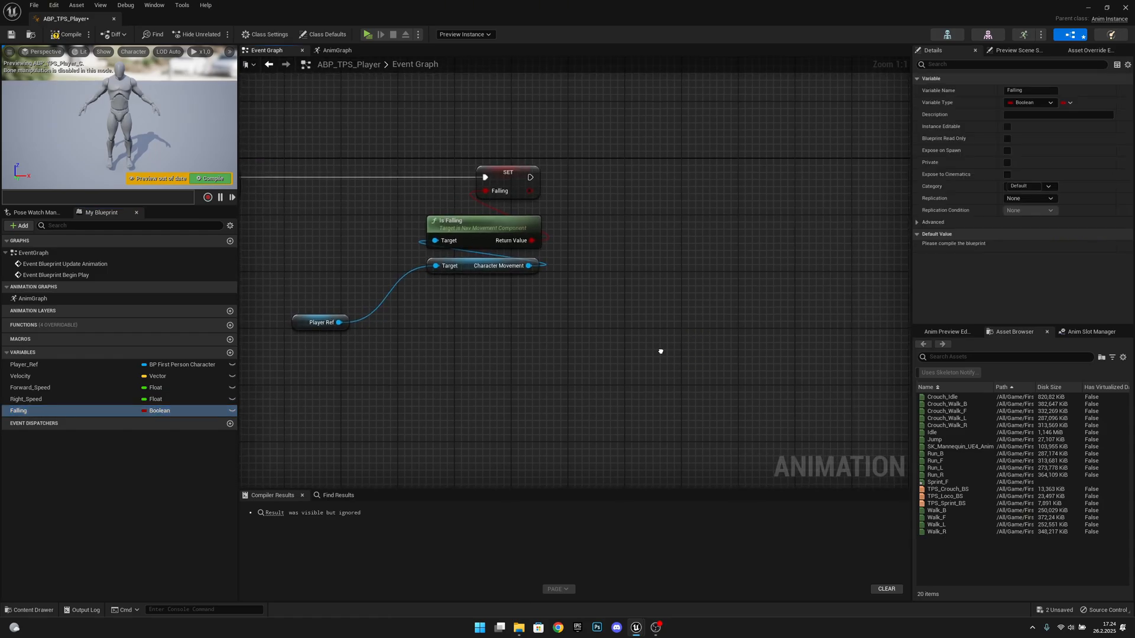
{"action": "right_click_drag", "start_coordinate": [447, 322], "coordinate": [410, 322]}
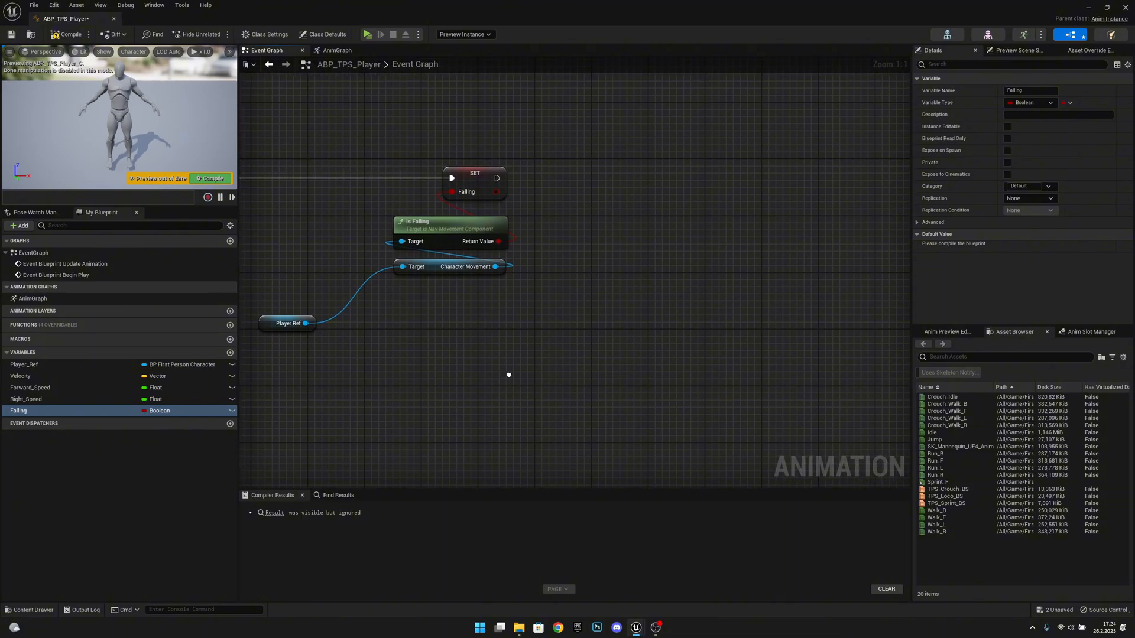
Compile ABP_TPS_Player, save all assets and dock its editor beside the FirstPersonMap level.
{"action": "right_click_drag", "start_coordinate": [507, 374], "coordinate": [623, 393]}
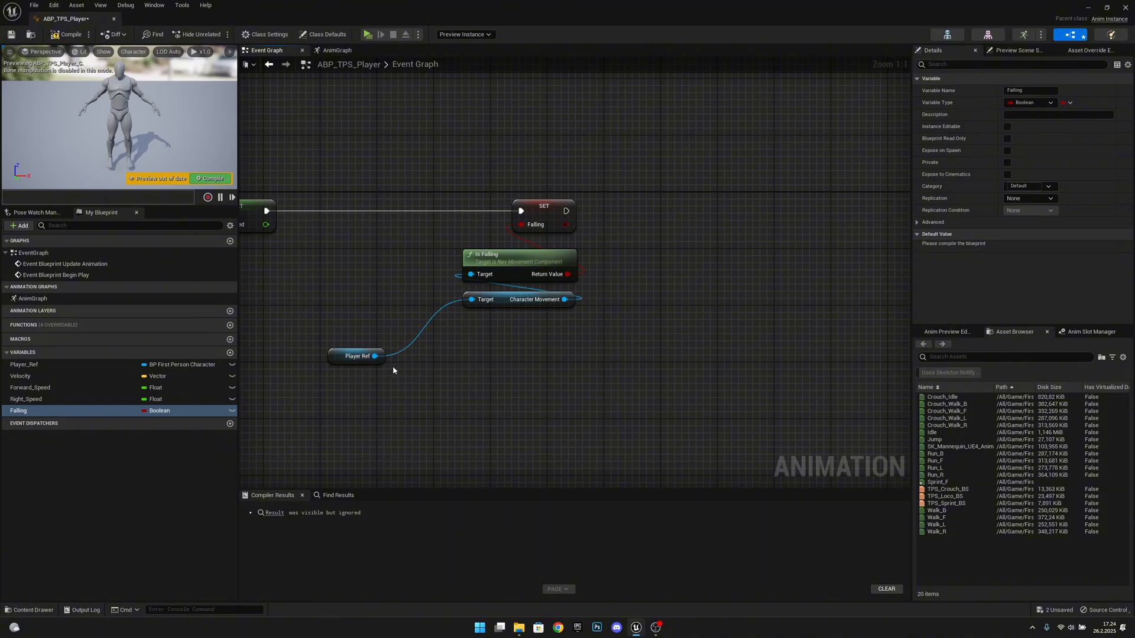
{"action": "left_click", "coordinate": [76, 36]}
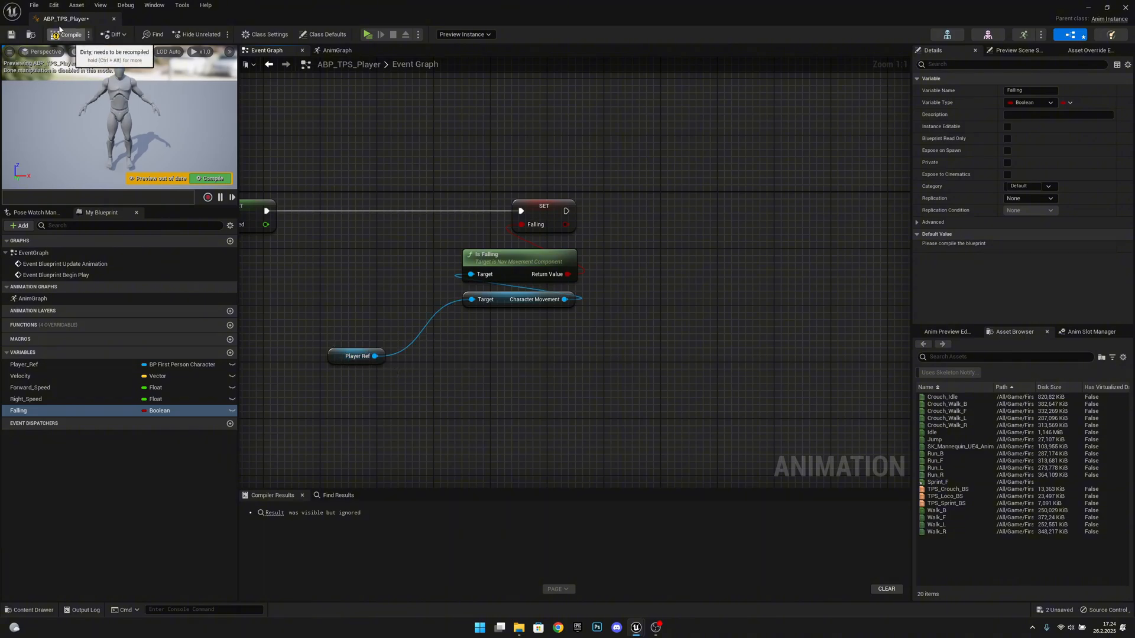
{"action": "left_click", "coordinate": [34, 5]}
{"action": "left_click", "coordinate": [72, 26]}
{"action": "left_click_drag", "start_coordinate": [71, 24], "coordinate": [152, 24]}
Open BP_FirstPersonCharacter from the project's FirstPerson/Blueprints folder.
{"action": "left_click", "coordinate": [63, 18]}
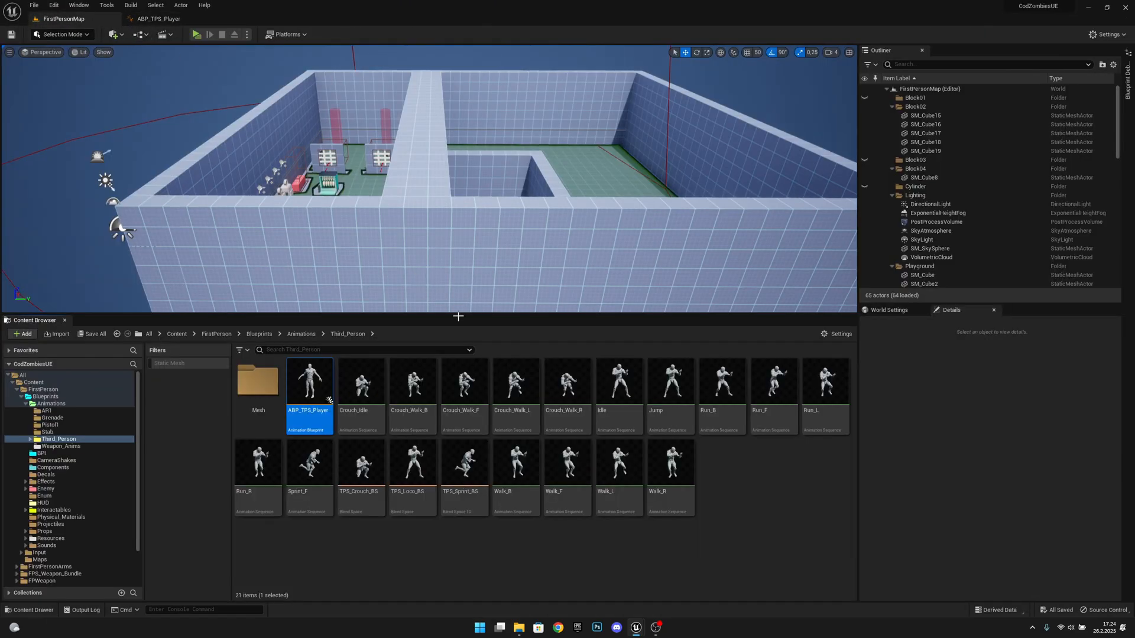
{"action": "left_click", "coordinate": [258, 334]}
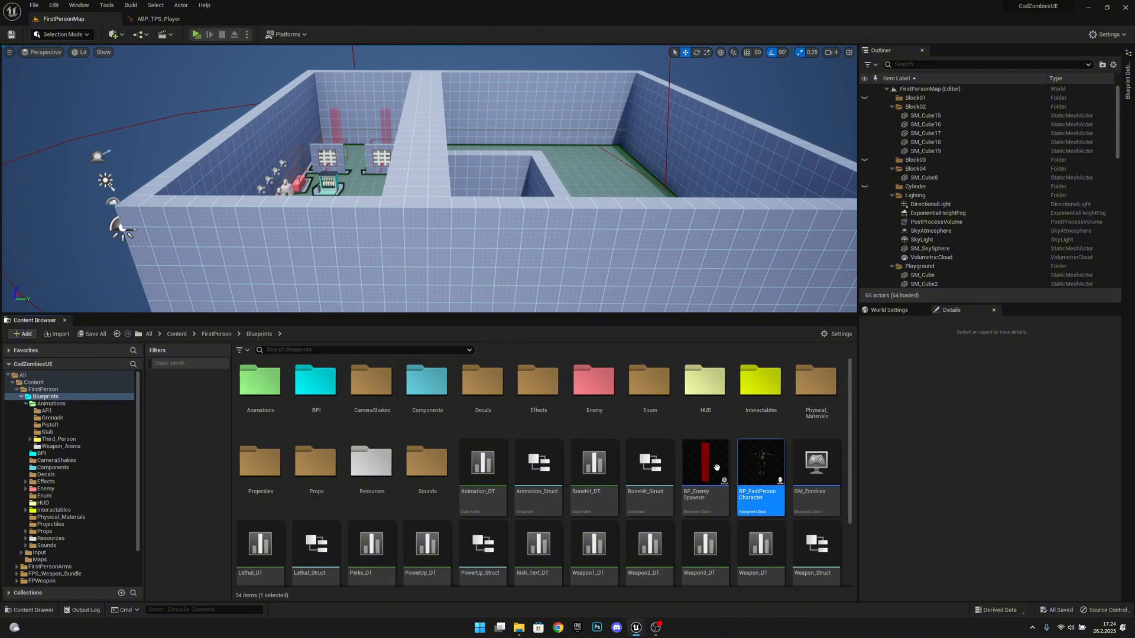
{"action": "double_click", "coordinate": [775, 482]}
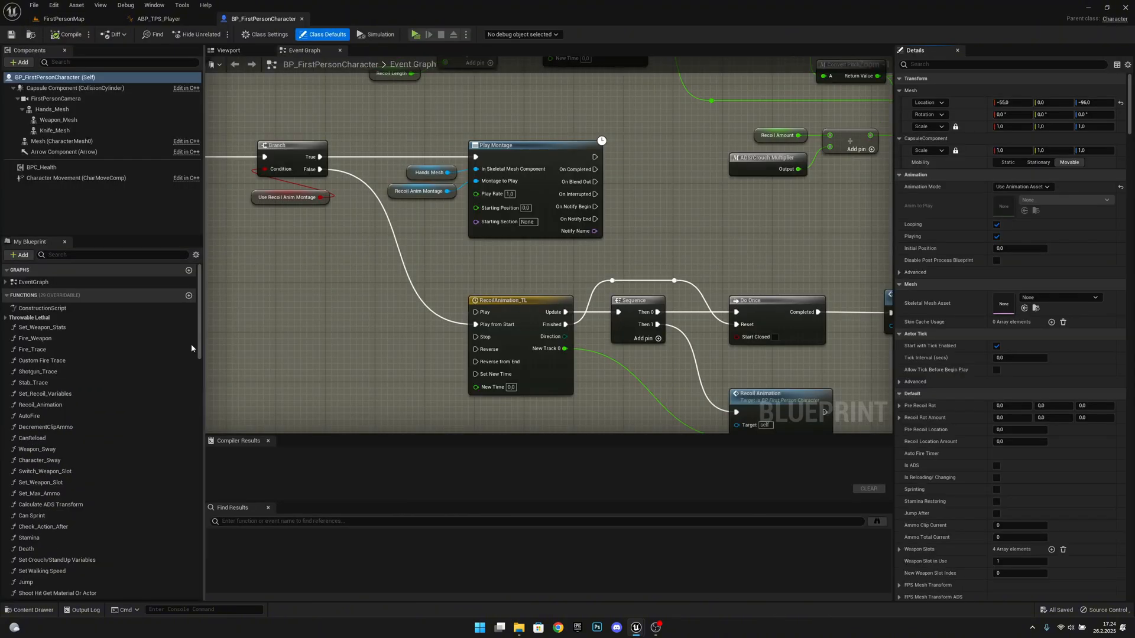
Add a Boolean variable named Anim_Crouch to BP_FirstPersonCharacter and save the compiled blueprint.
{"action": "scroll", "coordinate": [177, 384], "scroll_direction": "down", "scroll_amount": 10}
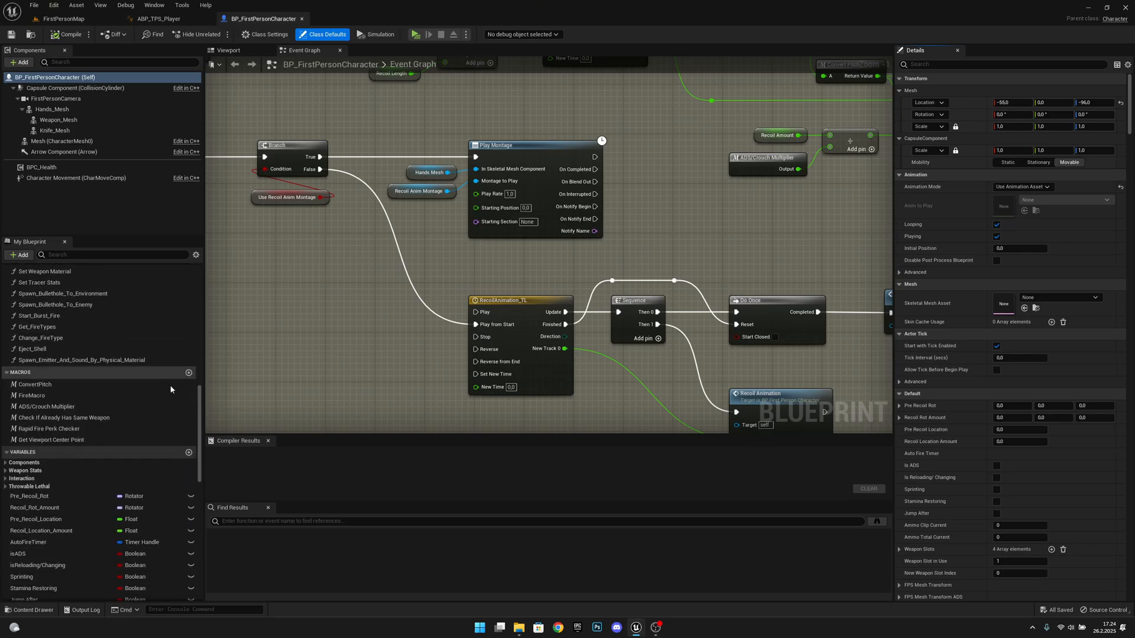
{"action": "left_click", "coordinate": [190, 397]}
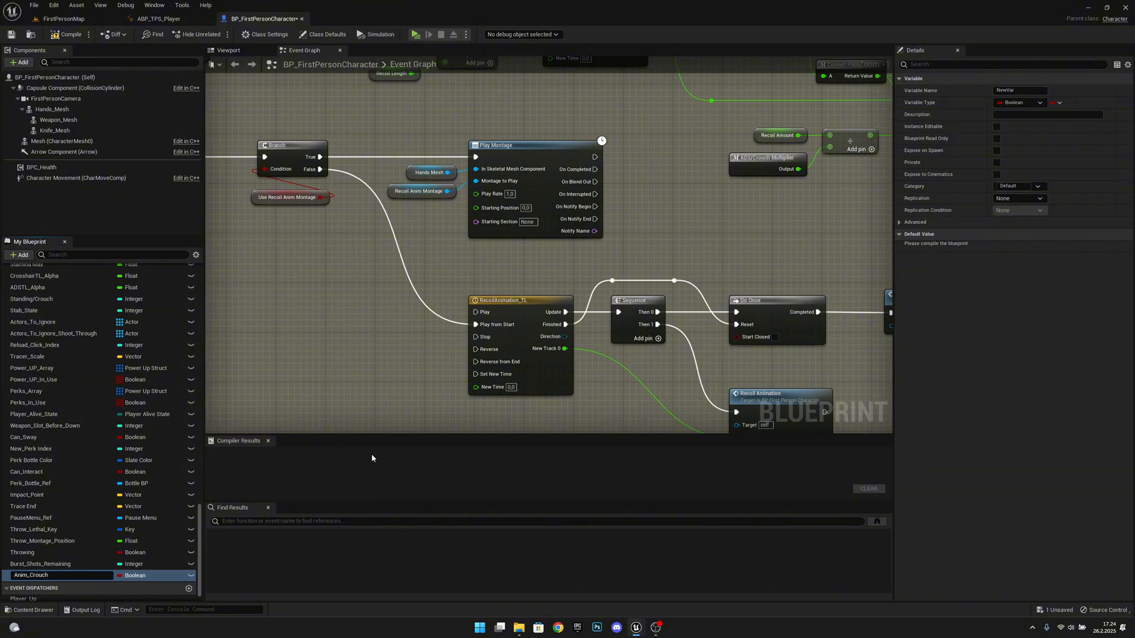
{"action": "type", "text": "Anim_Crouch"}
{"action": "key", "text": "Return"}
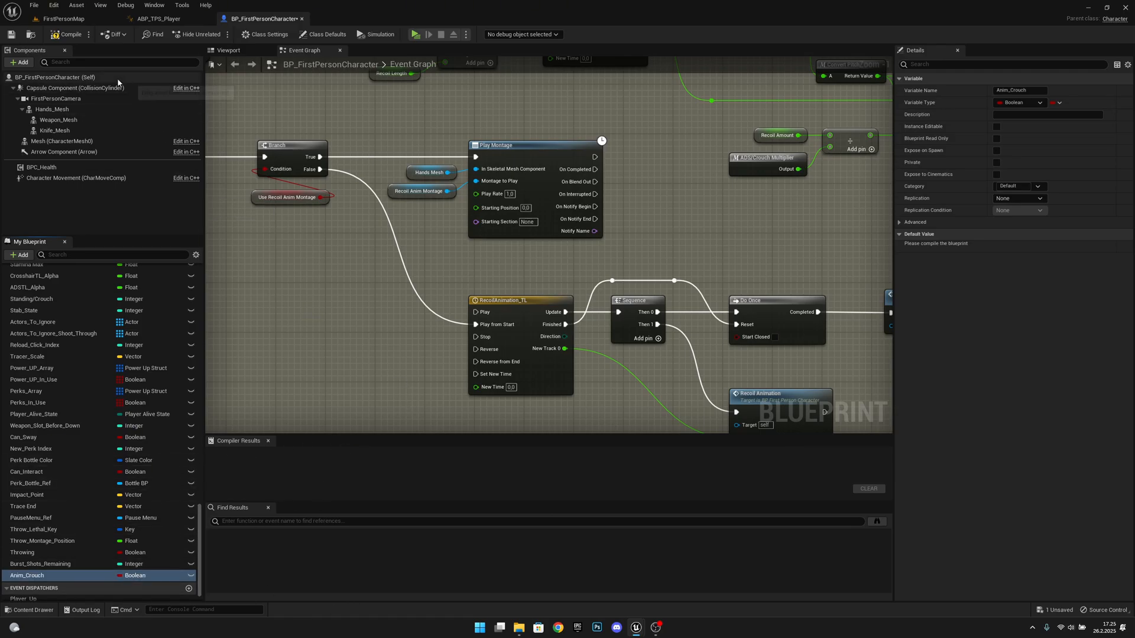
{"action": "left_click", "coordinate": [11, 34]}
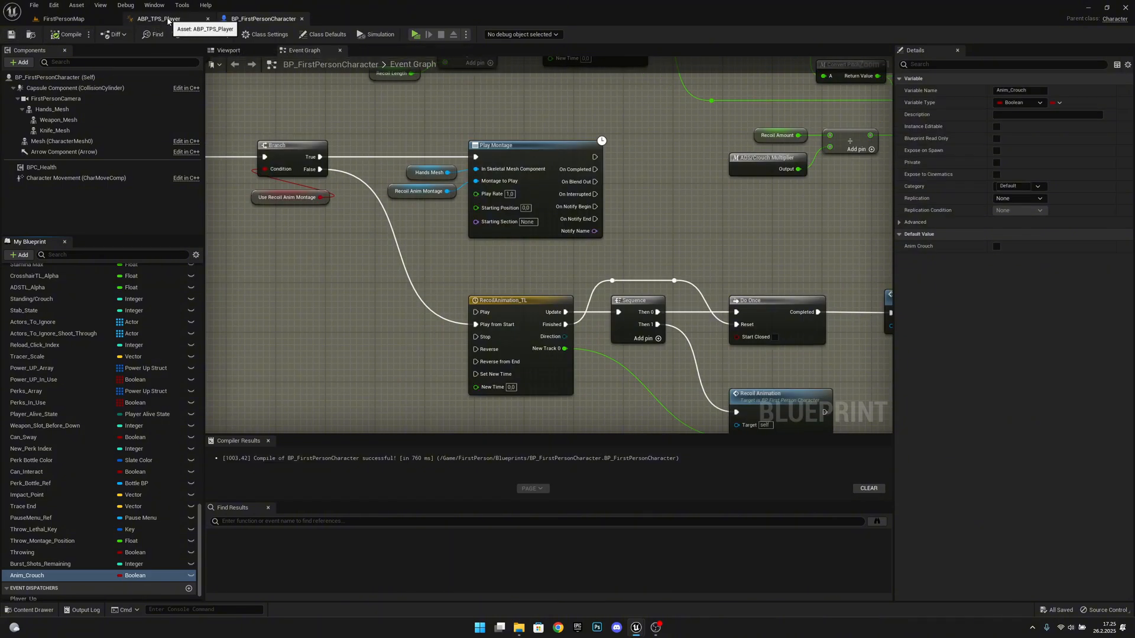
In ABP_TPS_Player's Event Graph, get Anim Crouch from Player Ref and place the node beyond Set Falling.
{"action": "left_click", "coordinate": [159, 18]}
{"action": "right_click_drag", "start_coordinate": [654, 327], "coordinate": [600, 325]}
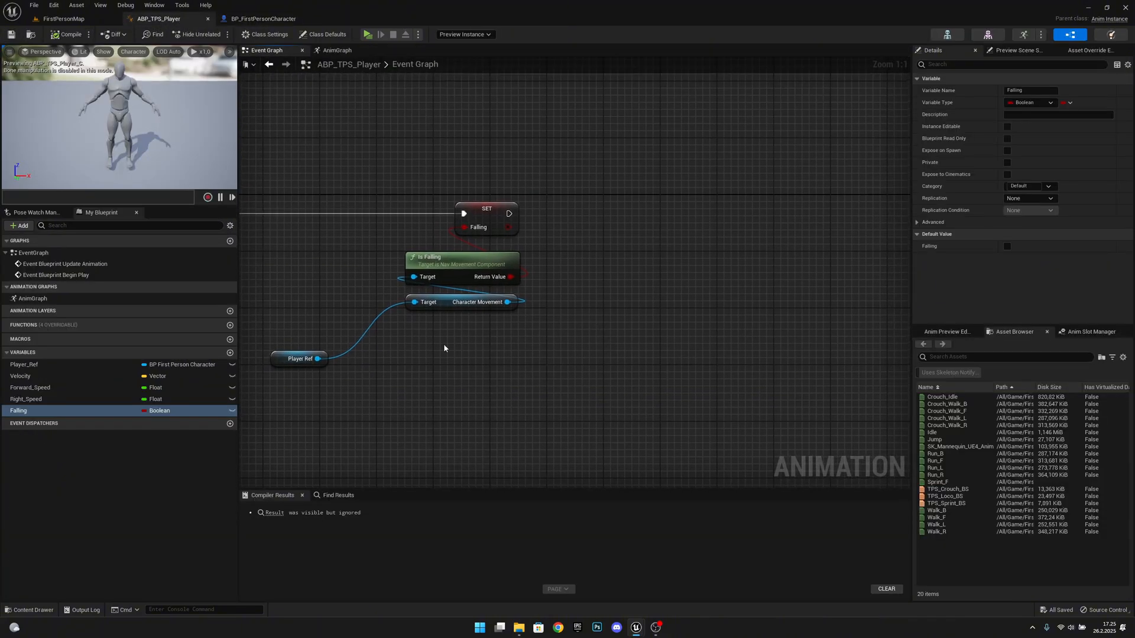
{"action": "left_click_drag", "start_coordinate": [317, 358], "coordinate": [539, 357]}
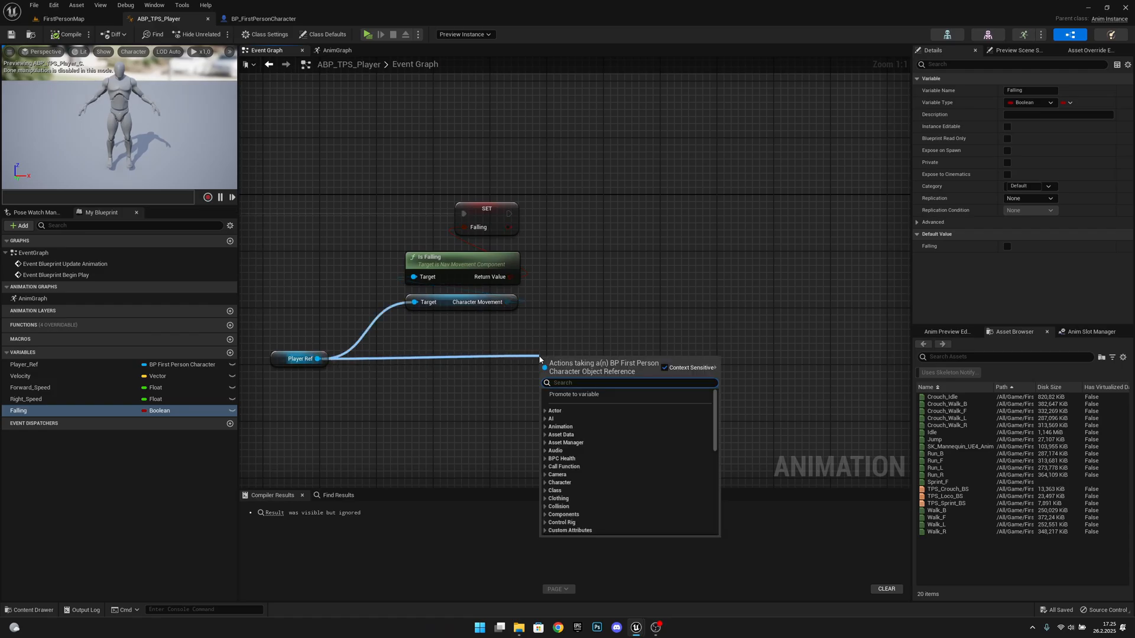
{"action": "type", "text": "anim cr"}
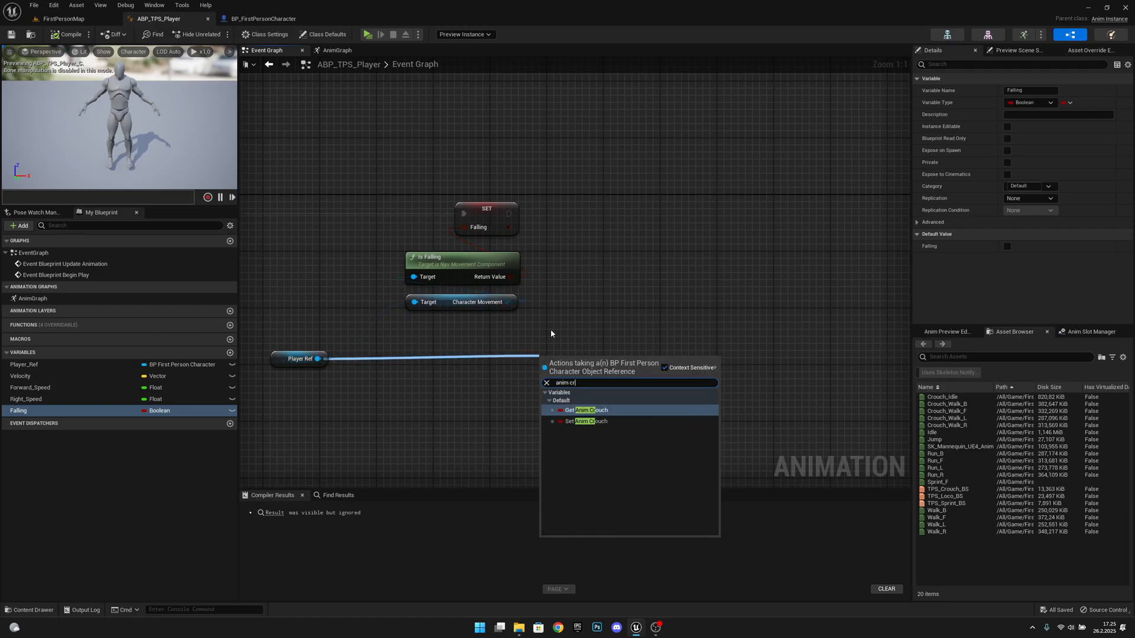
{"action": "key", "text": "Return"}
{"action": "left_click_drag", "start_coordinate": [578, 364], "coordinate": [657, 273]}
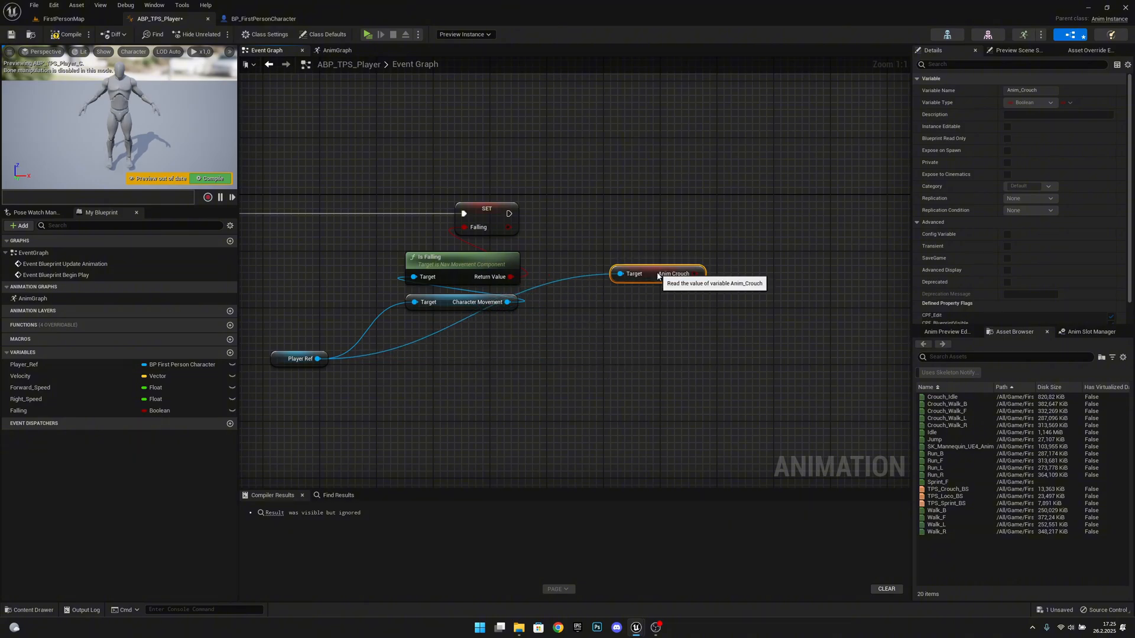
Add a reroute point on the wire from Player Ref to Anim Crouch and level it with Player Ref below the other nodes.
{"action": "double_click", "coordinate": [577, 277]}
{"action": "left_click_drag", "start_coordinate": [580, 274], "coordinate": [556, 357]}
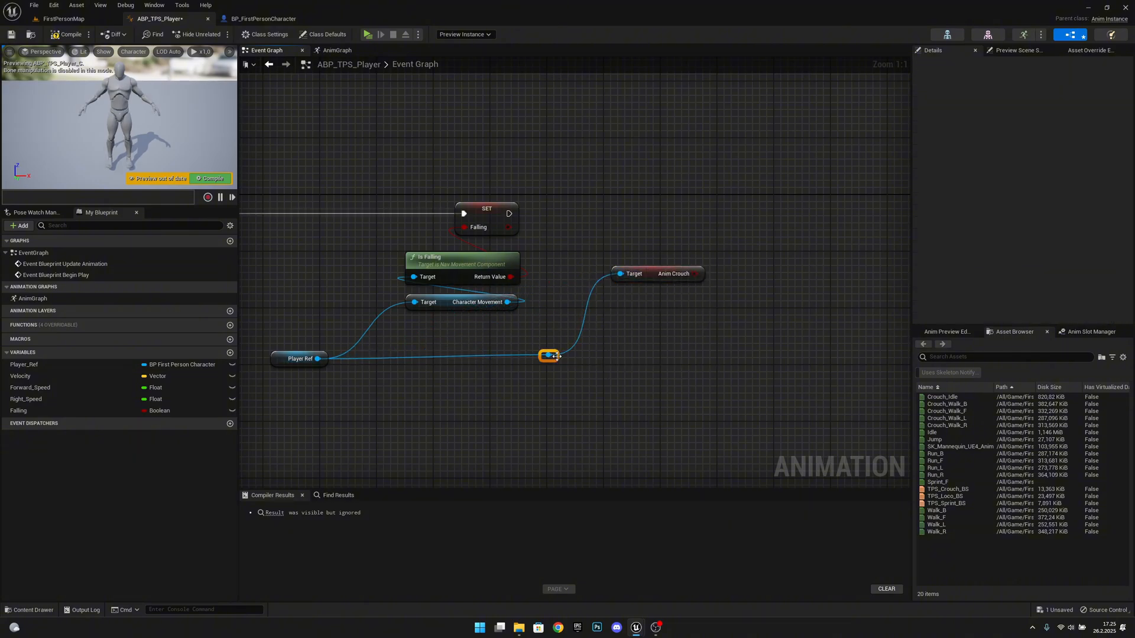
{"action": "left_click_drag", "start_coordinate": [295, 346], "coordinate": [289, 348]}
{"action": "key", "text": "q"}
{"action": "left_click_drag", "start_coordinate": [554, 354], "coordinate": [555, 340]}
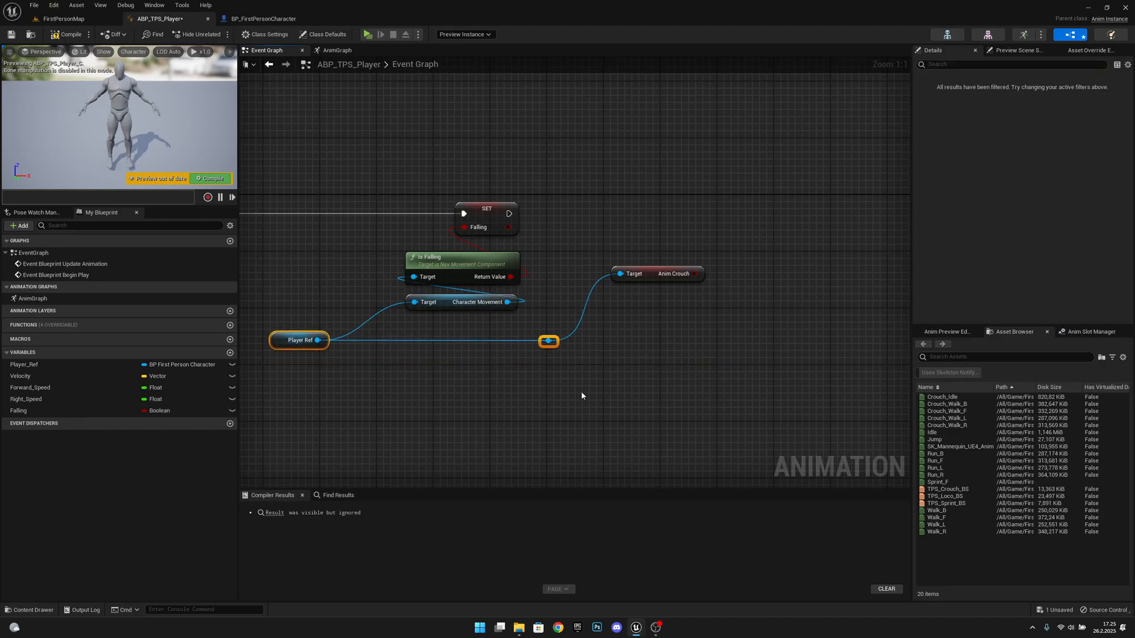
Promote Anim Crouch's output to a new Boolean variable and run its Set node after Set Falling.
{"action": "left_click", "coordinate": [689, 347]}
{"action": "right_click_drag", "start_coordinate": [689, 350], "coordinate": [635, 354]}
{"action": "left_click_drag", "start_coordinate": [640, 280], "coordinate": [685, 218]}
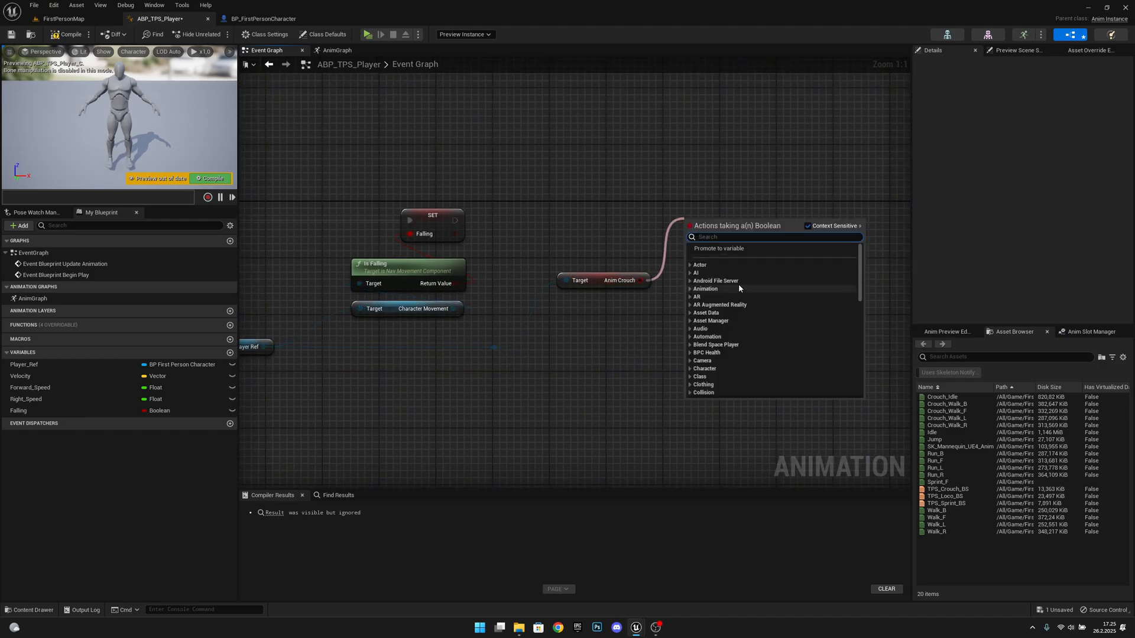
{"action": "left_click", "coordinate": [725, 253]}
{"action": "left_click", "coordinate": [454, 220]}
{"action": "left_click_drag", "start_coordinate": [455, 220], "coordinate": [684, 229]}
{"action": "left_click", "coordinate": [711, 221]}
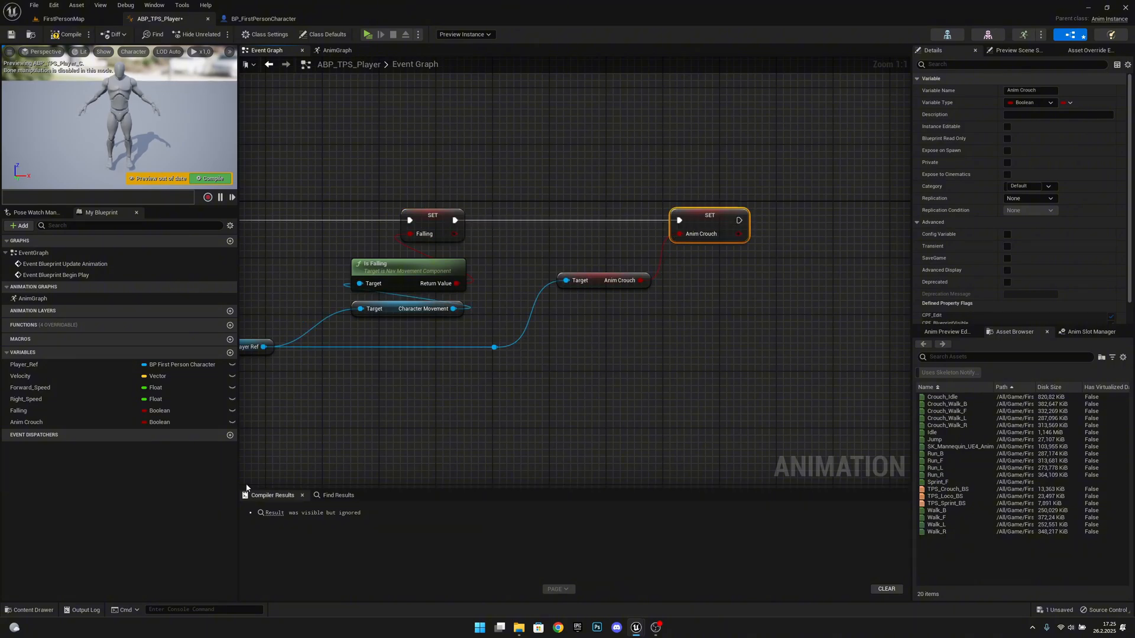
Rename the new Boolean variable as Crouch, compile the animation blueprint and save all assets.
{"action": "double_click", "coordinate": [71, 422]}
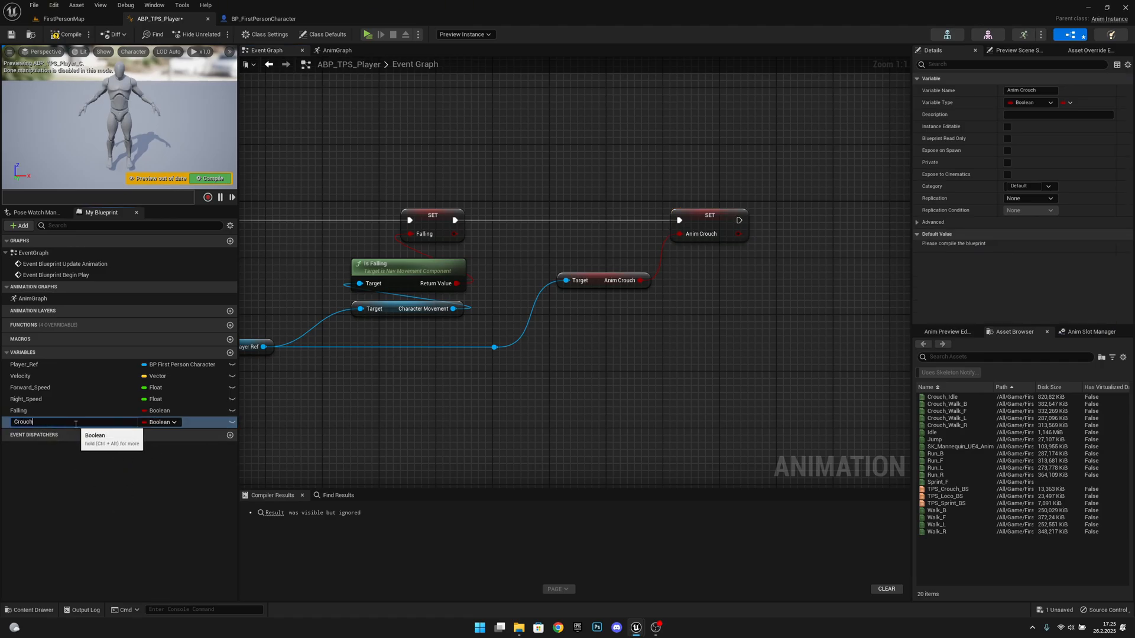
{"action": "key", "text": "Return"}
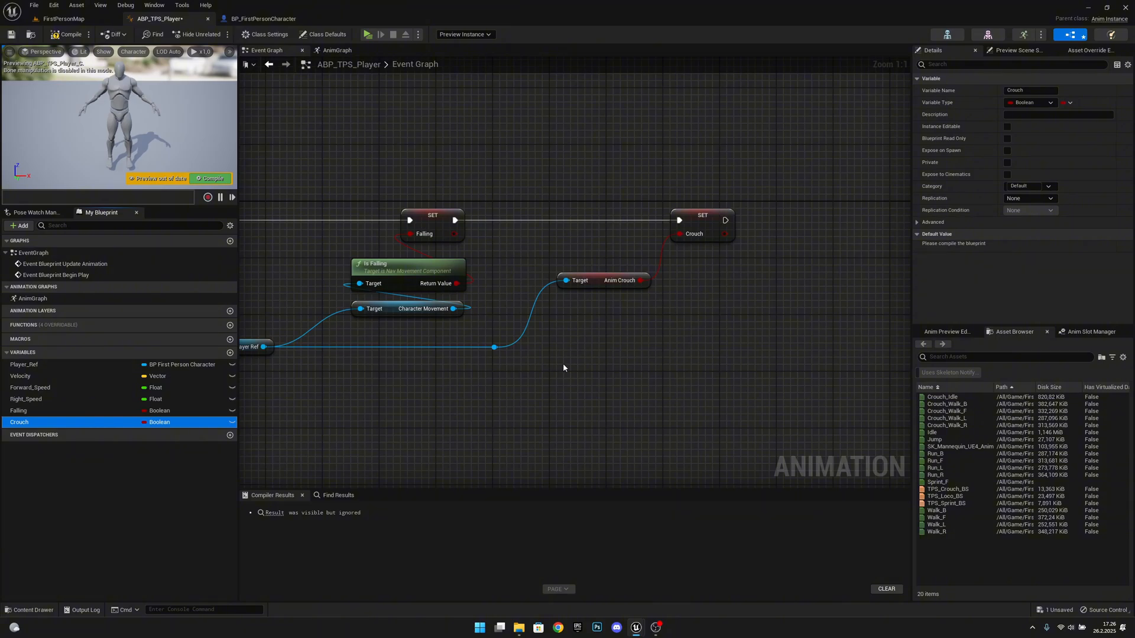
{"action": "right_click_drag", "start_coordinate": [562, 363], "coordinate": [746, 369]}
{"action": "left_click", "coordinate": [66, 33]}
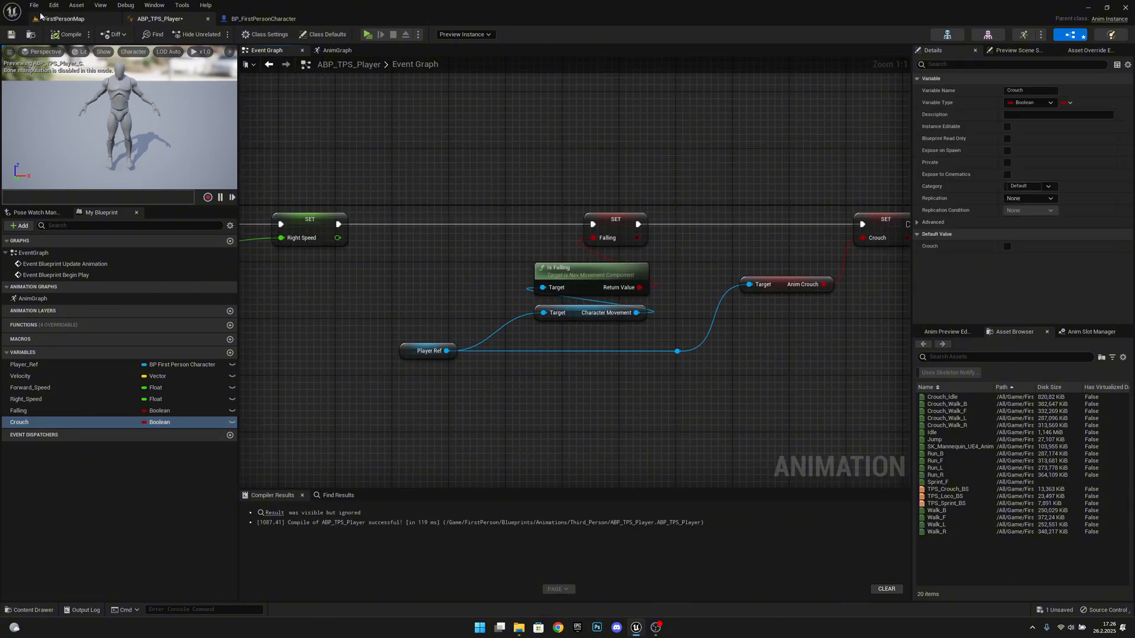
{"action": "left_click", "coordinate": [33, 6]}
{"action": "left_click", "coordinate": [56, 49]}
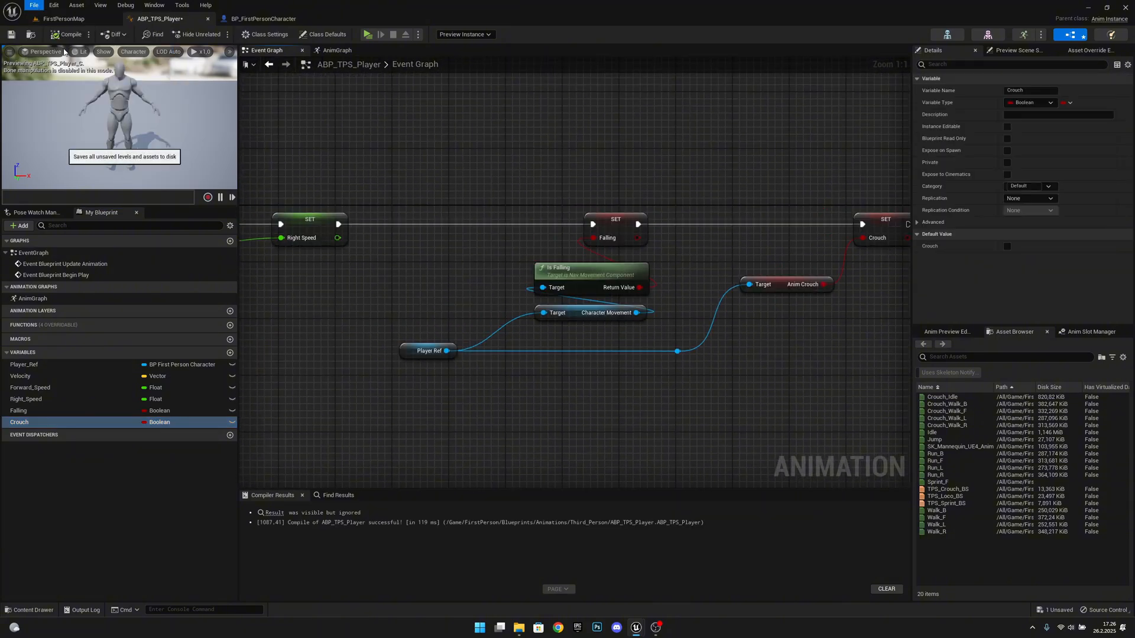
Add a State Machine named Loco to the AnimGraph and connect it to the Output Pose's Result.
{"action": "left_click", "coordinate": [337, 50]}
{"action": "right_click_drag", "start_coordinate": [496, 294], "coordinate": [614, 290]}
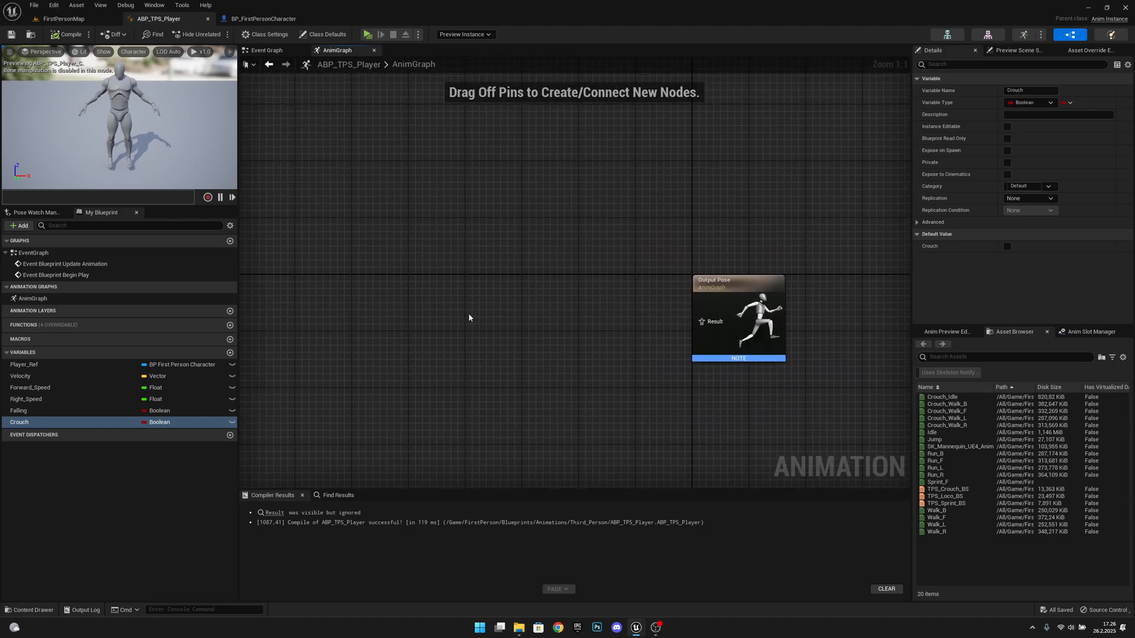
{"action": "right_click", "coordinate": [469, 317]}
{"action": "type", "text": "state"}
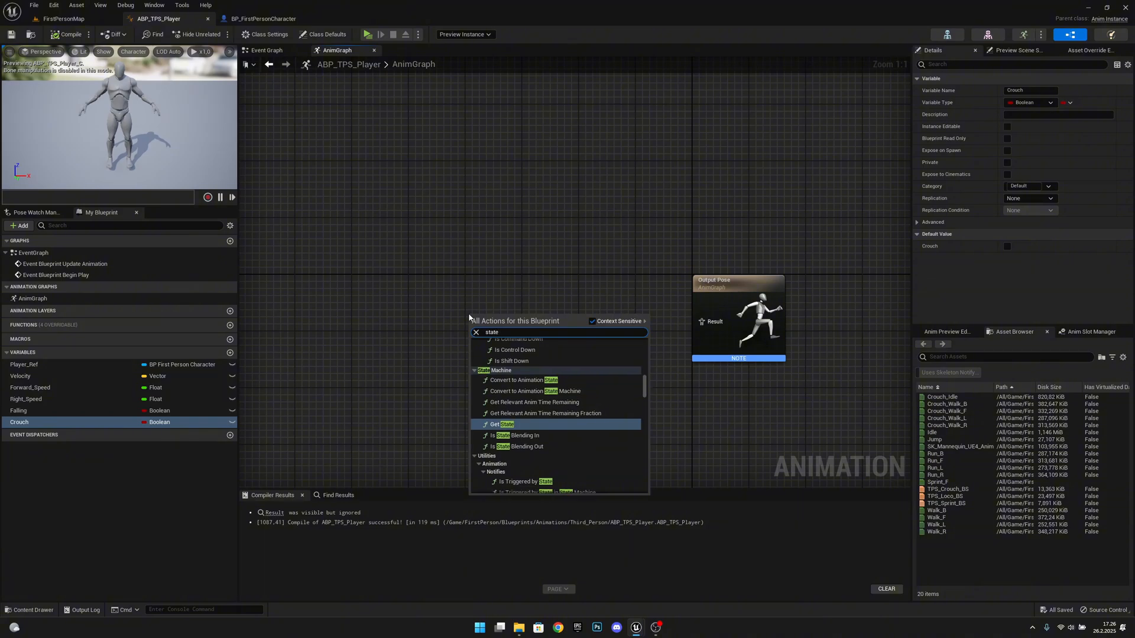
{"action": "type", "text": " mac"}
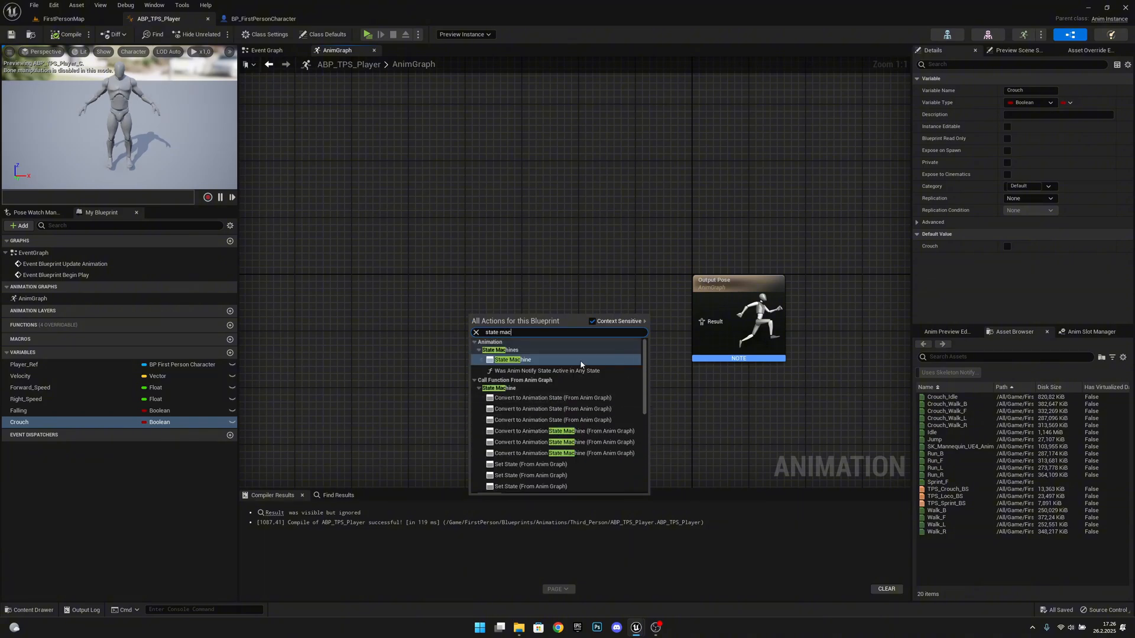
{"action": "left_click", "coordinate": [581, 365]}
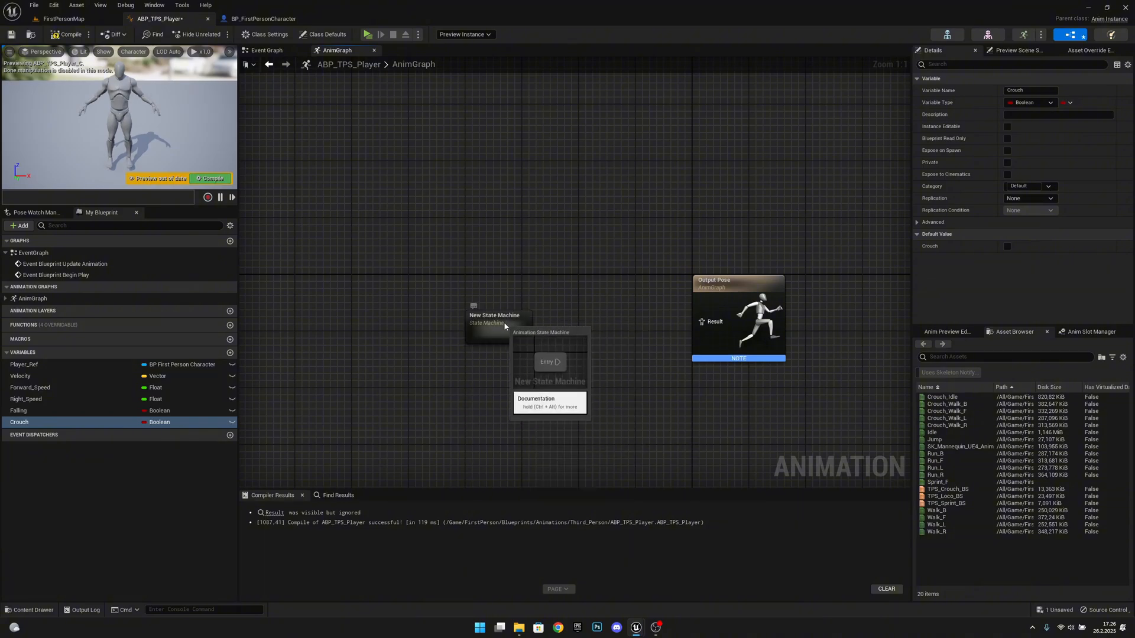
{"action": "type", "text": "Loco"}
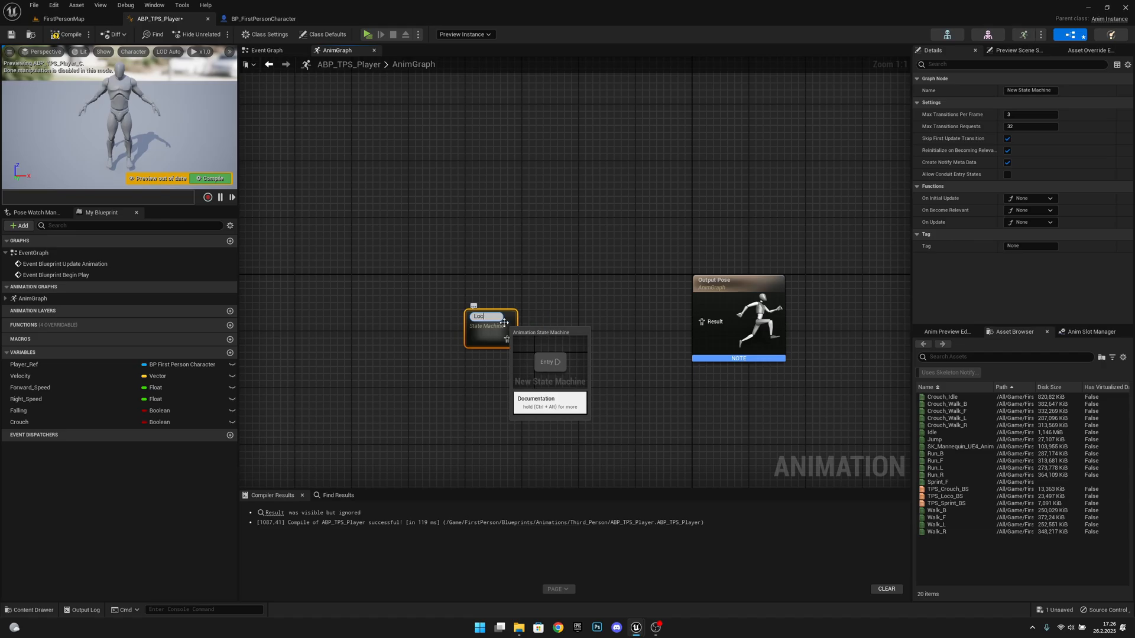
{"action": "key", "text": "Return"}
{"action": "left_click_drag", "start_coordinate": [505, 323], "coordinate": [707, 325]}
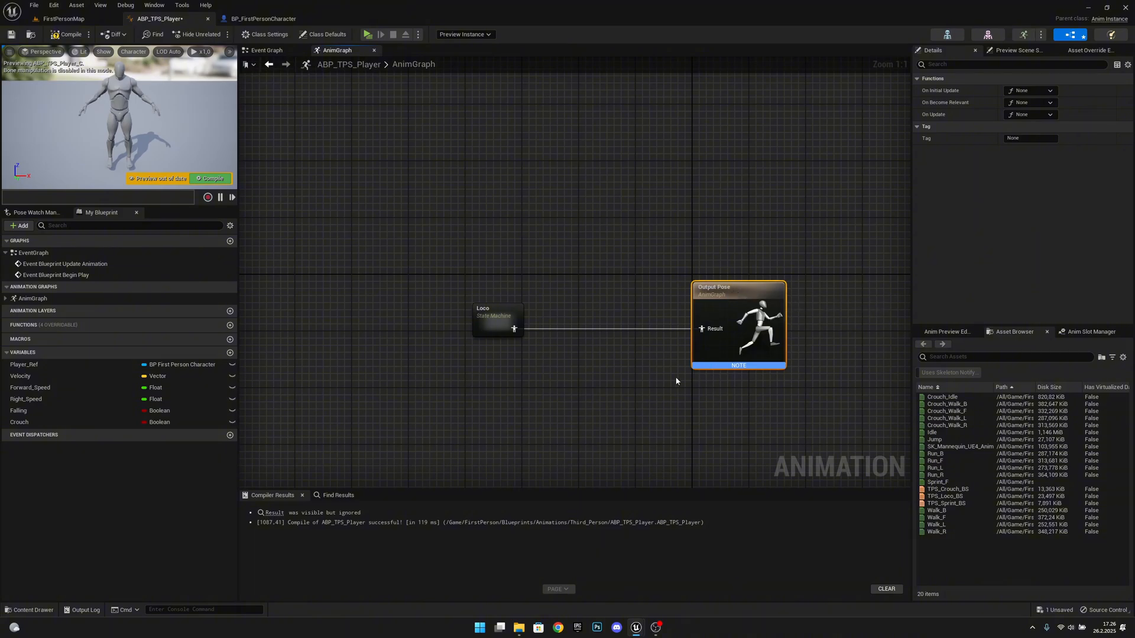
Inside the Loco state machine, add a state named Moving from Entry.
{"action": "double_click", "coordinate": [494, 298]}
{"action": "right_click_drag", "start_coordinate": [611, 319], "coordinate": [453, 322]}
{"action": "left_click_drag", "start_coordinate": [395, 288], "coordinate": [548, 295]}
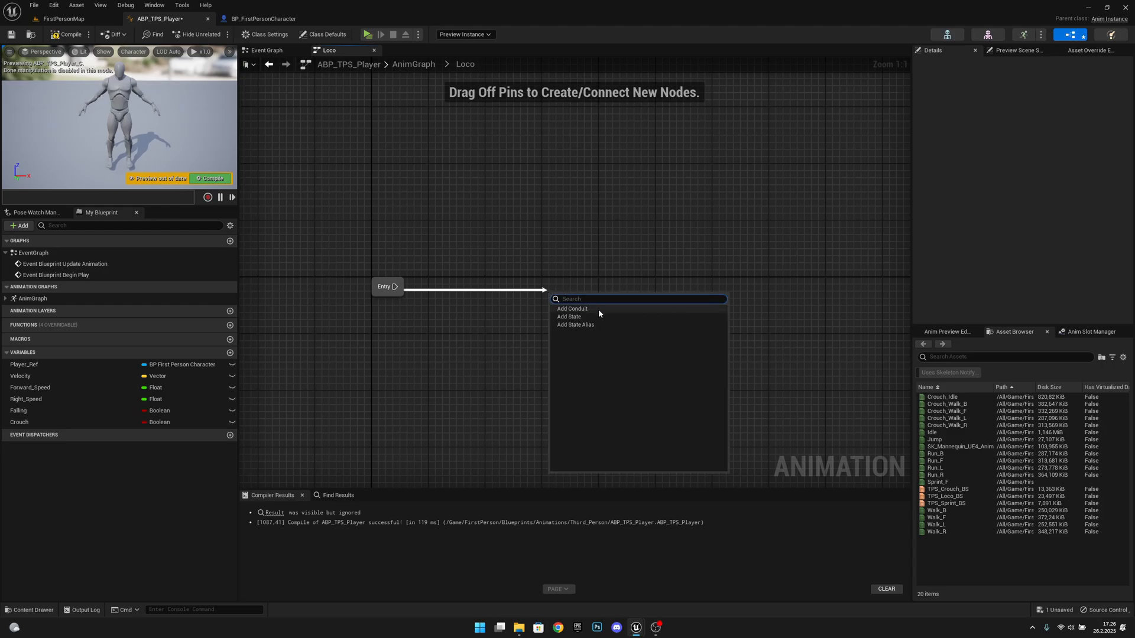
{"action": "left_click", "coordinate": [598, 318]}
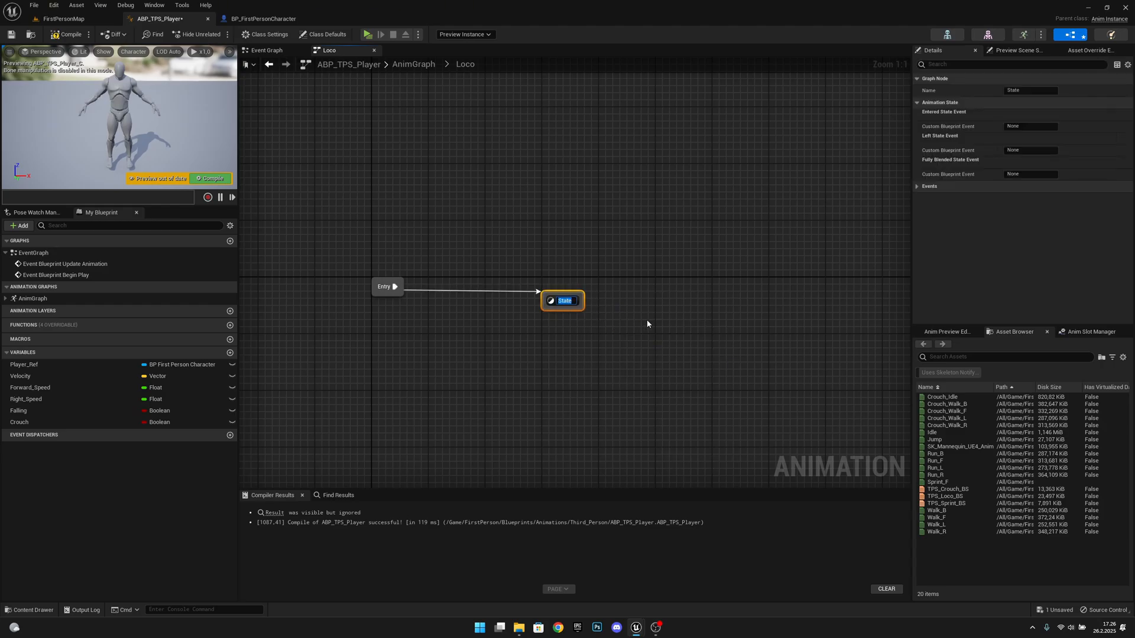
{"action": "type", "text": "Moving"}
{"action": "key", "text": "Return"}
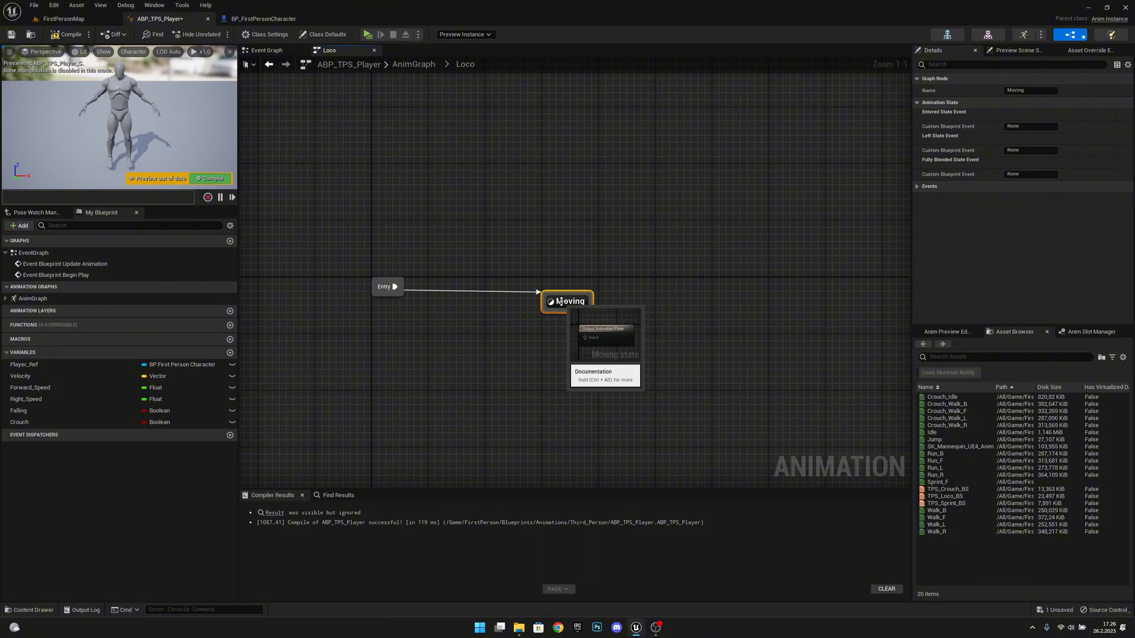
{"action": "right_click_drag", "start_coordinate": [624, 322], "coordinate": [577, 316]}
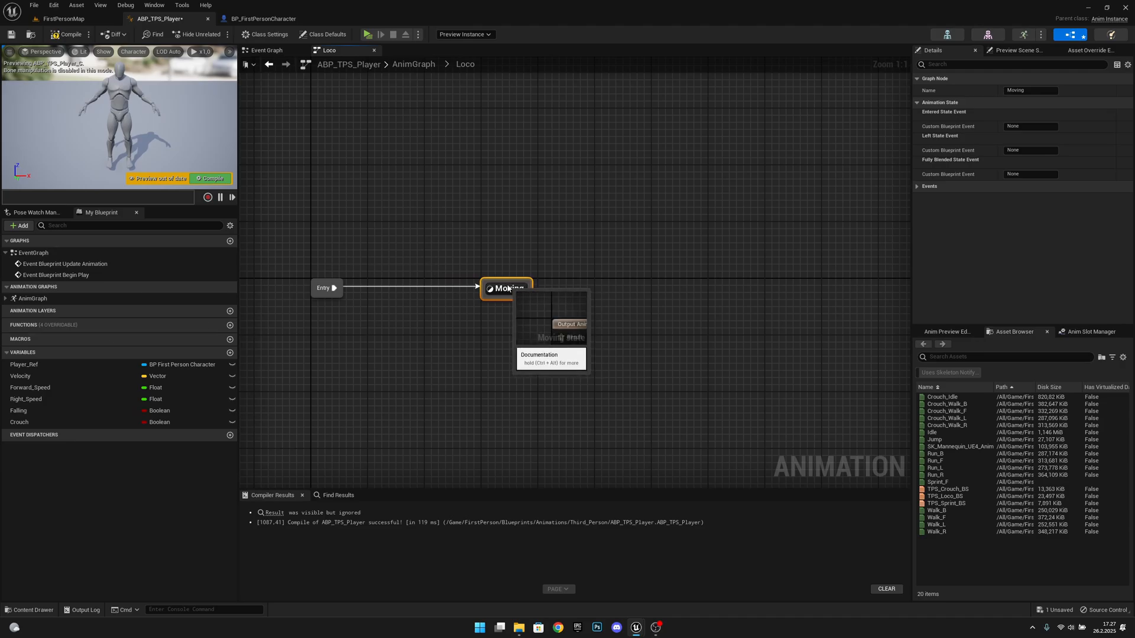
In the Moving state, place the TPS_Loco_BS blend space and connect it to the Output Animation Pose.
{"action": "double_click", "coordinate": [523, 296]}
{"action": "right_click_drag", "start_coordinate": [531, 300], "coordinate": [583, 304]}
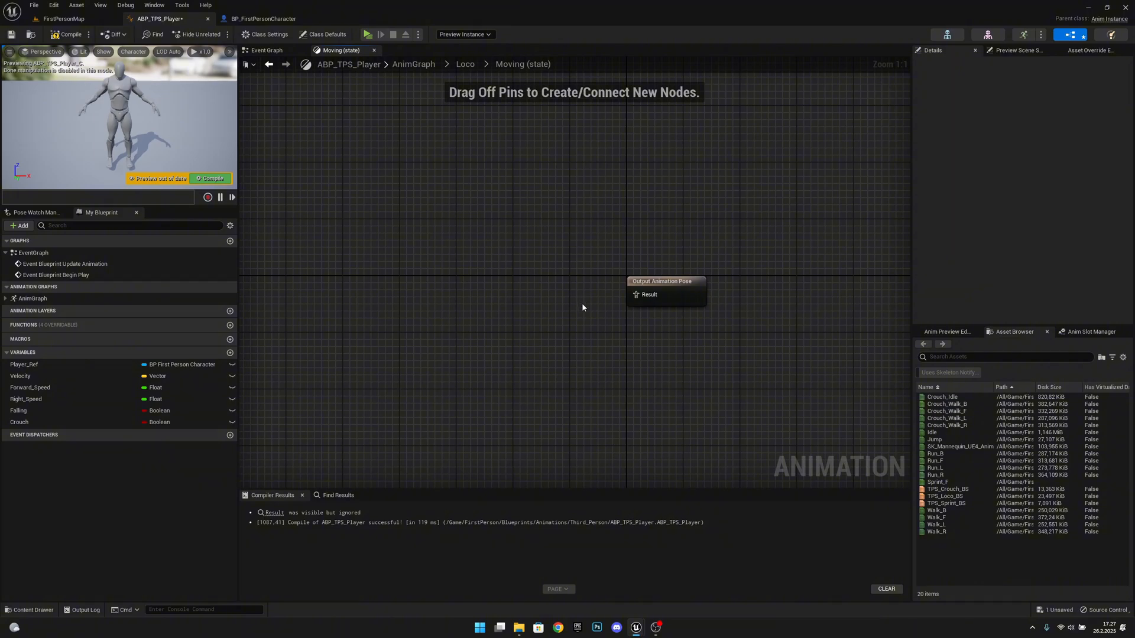
{"action": "left_click_drag", "start_coordinate": [945, 496], "coordinate": [523, 282]}
{"action": "left_click_drag", "start_coordinate": [642, 300], "coordinate": [643, 299]}
{"action": "left_click_drag", "start_coordinate": [667, 288], "coordinate": [681, 296]}
{"action": "right_click_drag", "start_coordinate": [587, 353], "coordinate": [688, 356]}
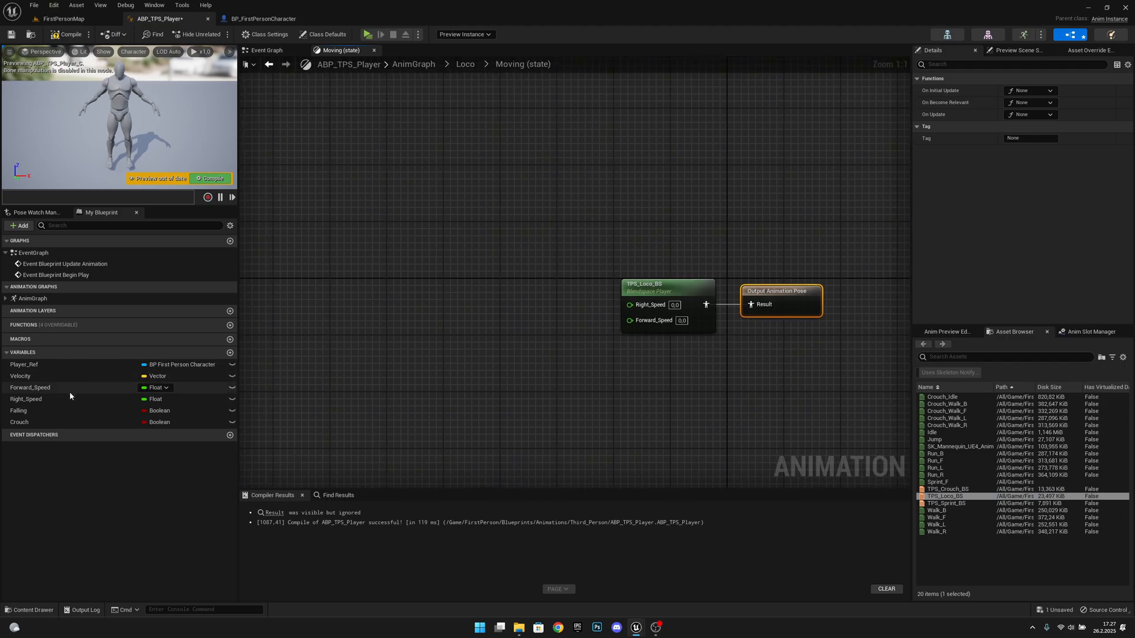
Feed the Right_Speed and Forward_Speed variables into the matching inputs of TPS_Loco_BS and compile the animation blueprint.
{"action": "left_click_drag", "start_coordinate": [69, 397], "coordinate": [594, 338]}
{"action": "left_click_drag", "start_coordinate": [539, 299], "coordinate": [639, 309]}
{"action": "left_click", "coordinate": [554, 314]}
{"action": "left_click_drag", "start_coordinate": [29, 387], "coordinate": [630, 318]}
{"action": "left_click", "coordinate": [548, 339]}
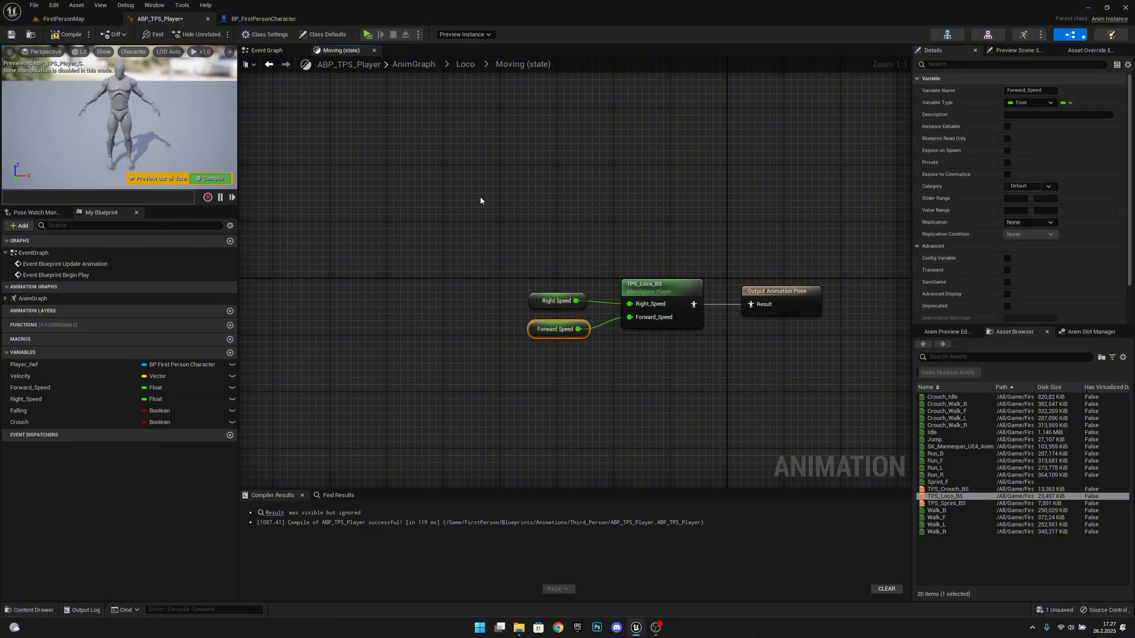
{"action": "left_click", "coordinate": [65, 35]}
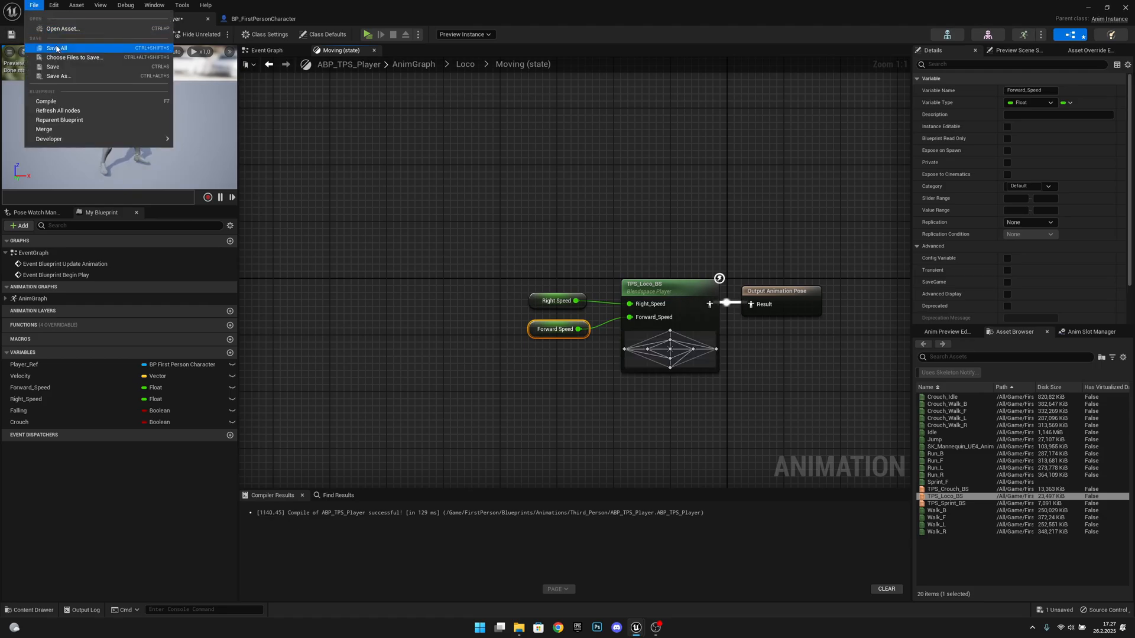
In the Loco state machine, add a state named Sprinting with a transition leading to it from Moving.
{"action": "left_click", "coordinate": [466, 65]}
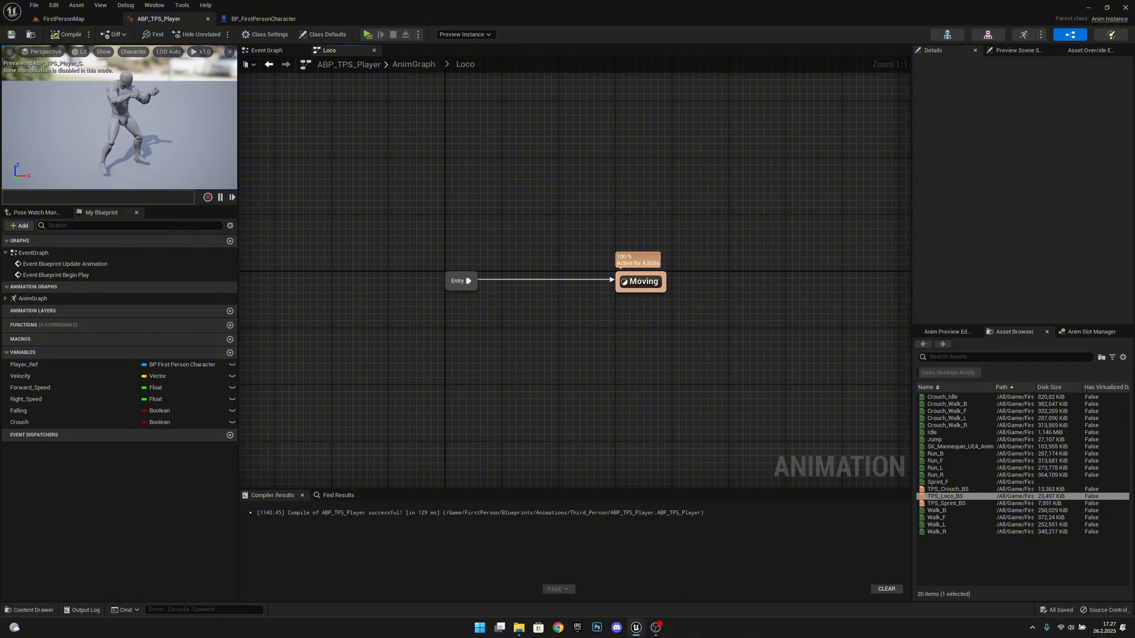
{"action": "right_click_drag", "start_coordinate": [761, 338], "coordinate": [666, 331]}
{"action": "left_click_drag", "start_coordinate": [538, 285], "coordinate": [676, 283]}
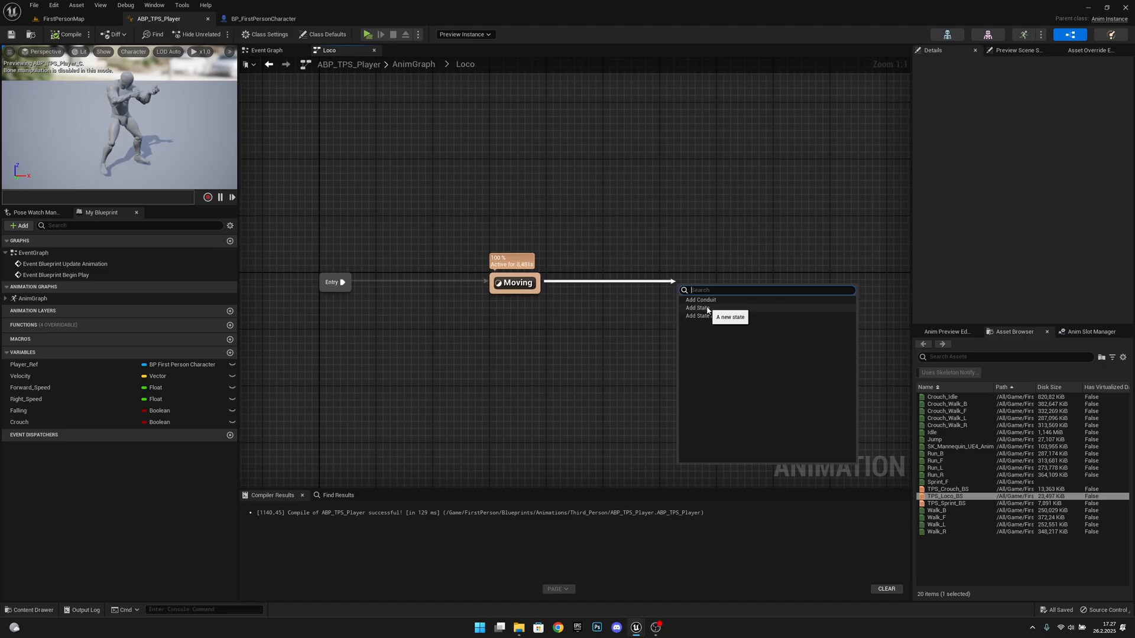
{"action": "left_click", "coordinate": [706, 308]}
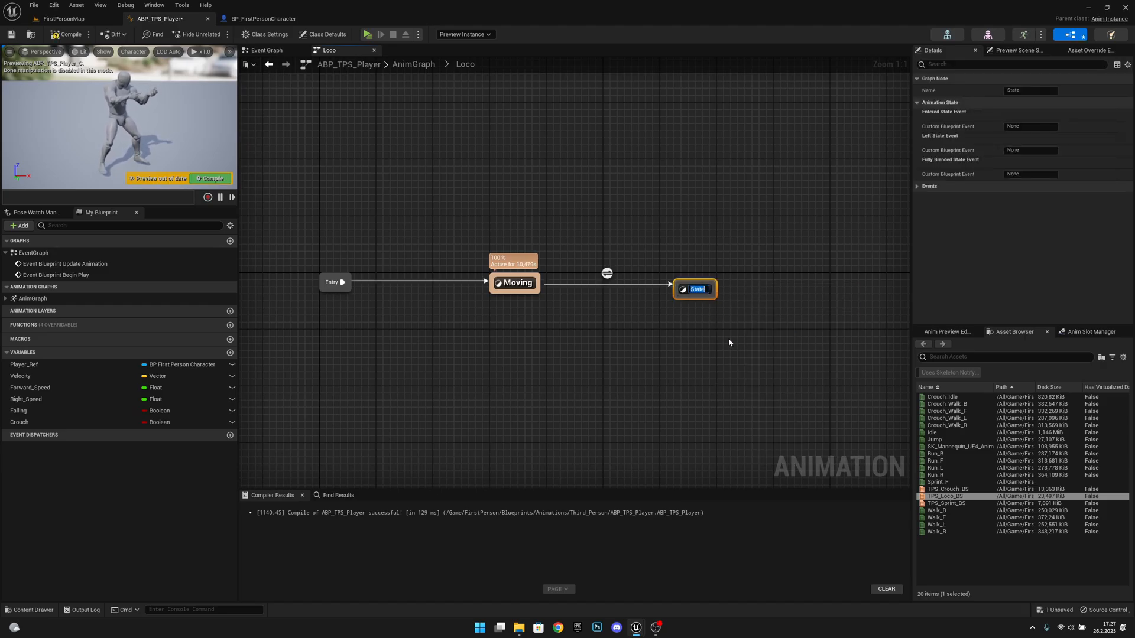
{"action": "type", "text": "Sprinting"}
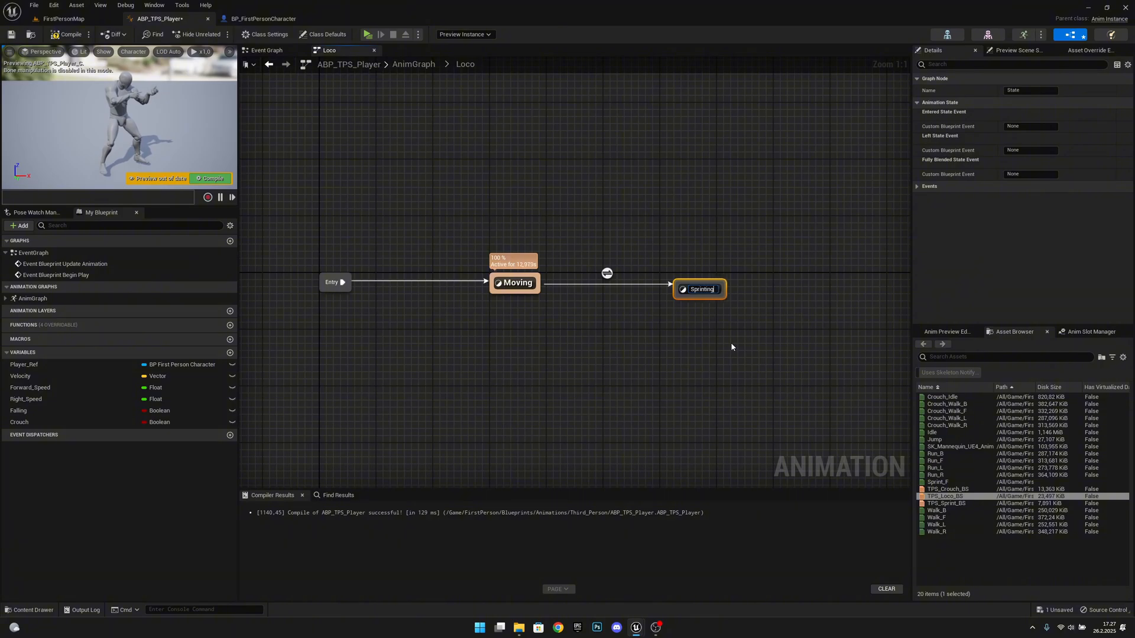
{"action": "key", "text": "Return"}
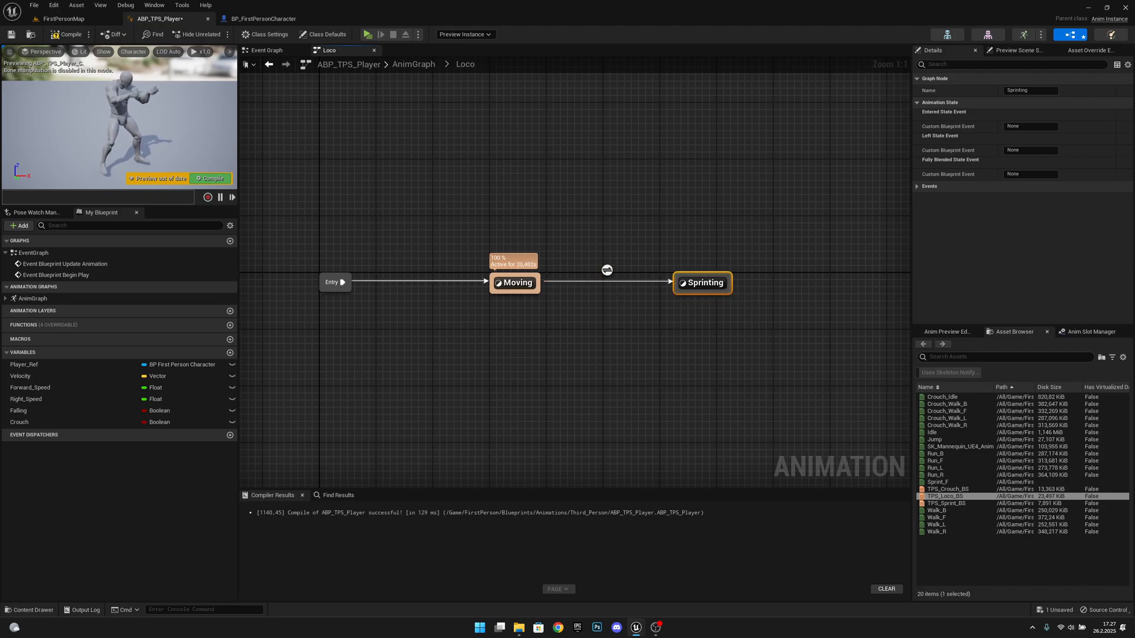
In the Moving to Sprinting rule, add a Greater comparison checking whether Forward_Speed exceeds 455.
{"action": "double_click", "coordinate": [607, 271]}
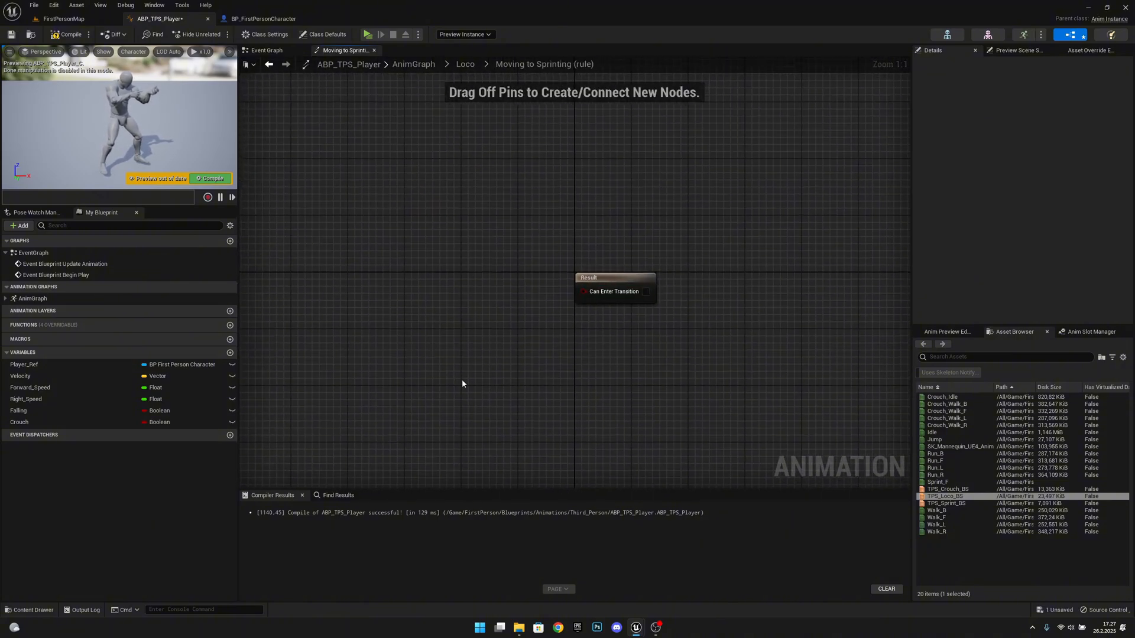
{"action": "left_click_drag", "start_coordinate": [36, 388], "coordinate": [448, 297], "text": "ctrl"}
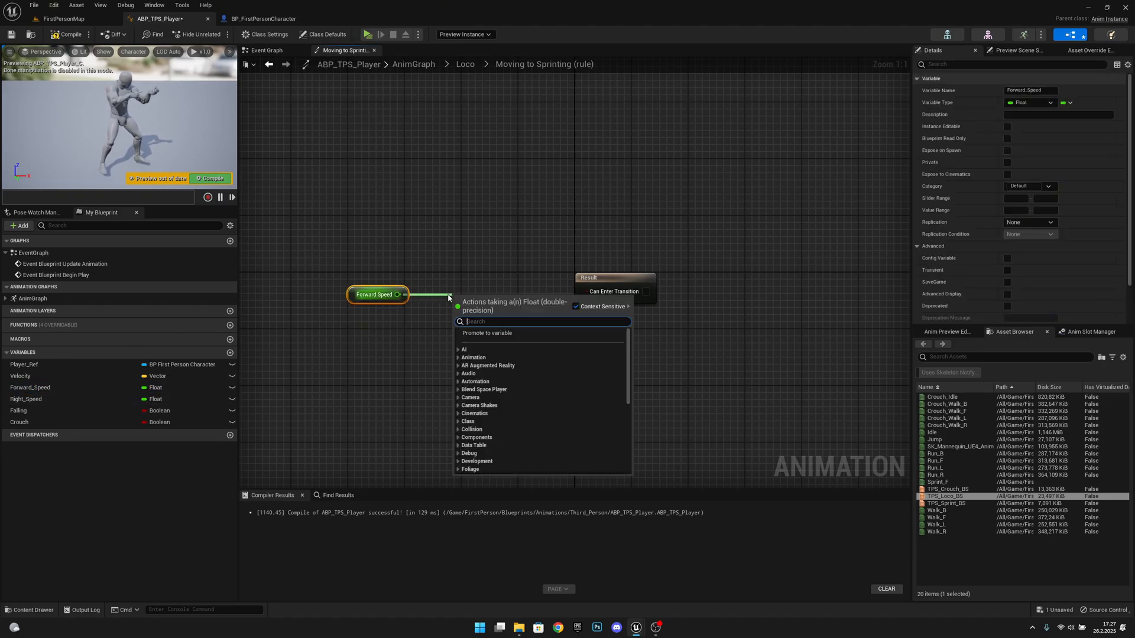
{"action": "type", "text": "greater"}
{"action": "key", "text": "Return"}
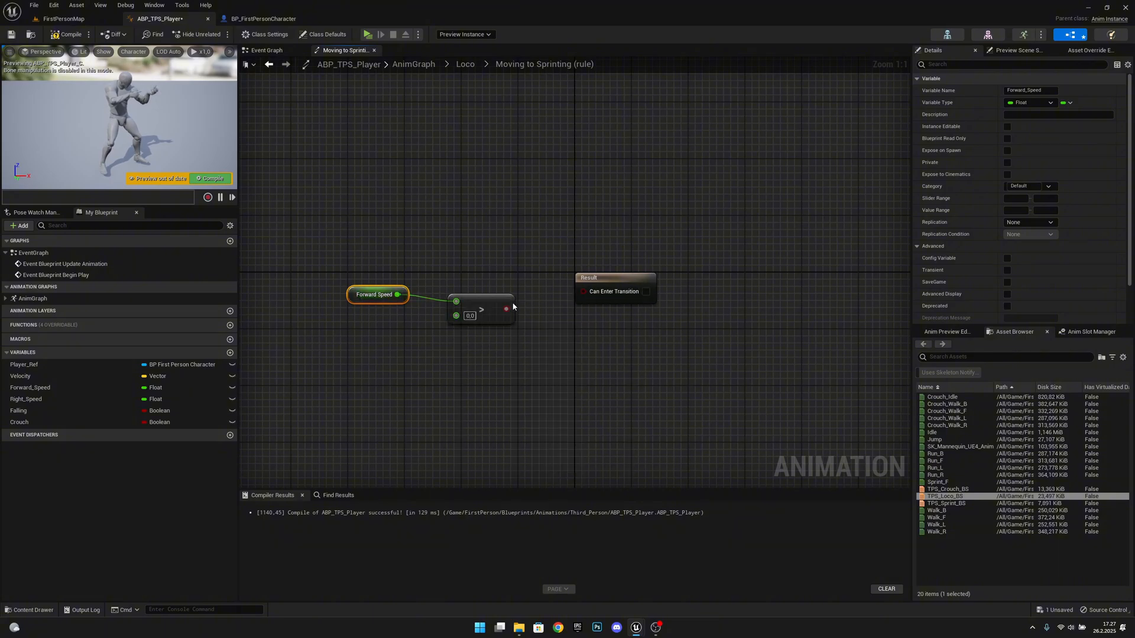
{"action": "type", "text": "455"}
{"action": "key", "text": "Return"}
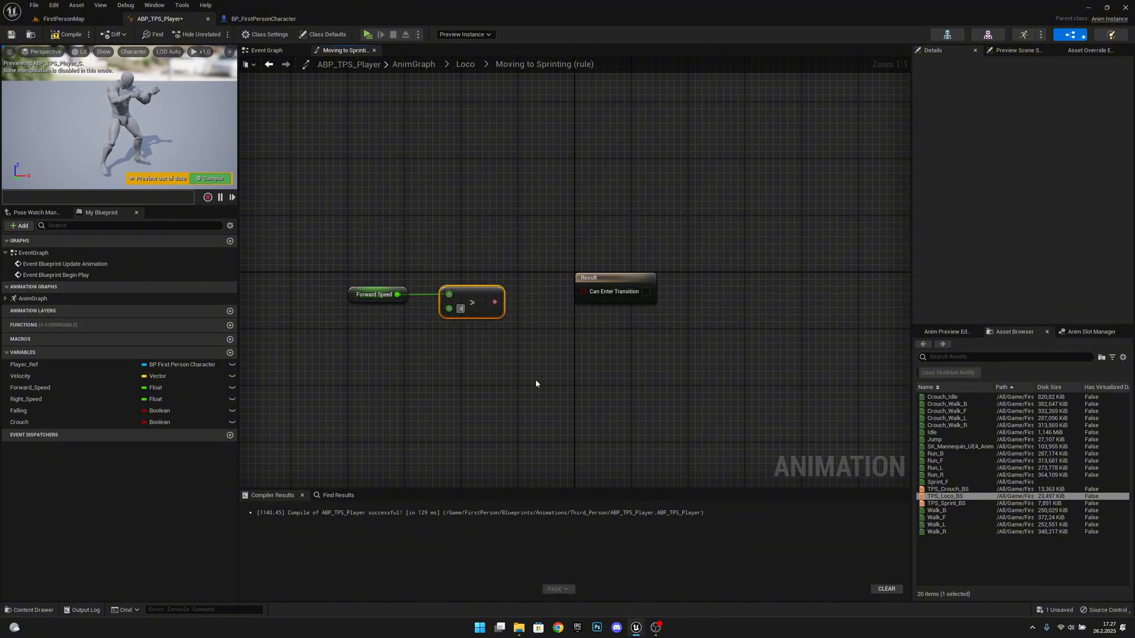
Connect the Greater comparison to Can Enter Transition, straighten the rule's nodes, and compile and save the animation blueprint.
{"action": "left_click_drag", "start_coordinate": [506, 302], "coordinate": [616, 291]}
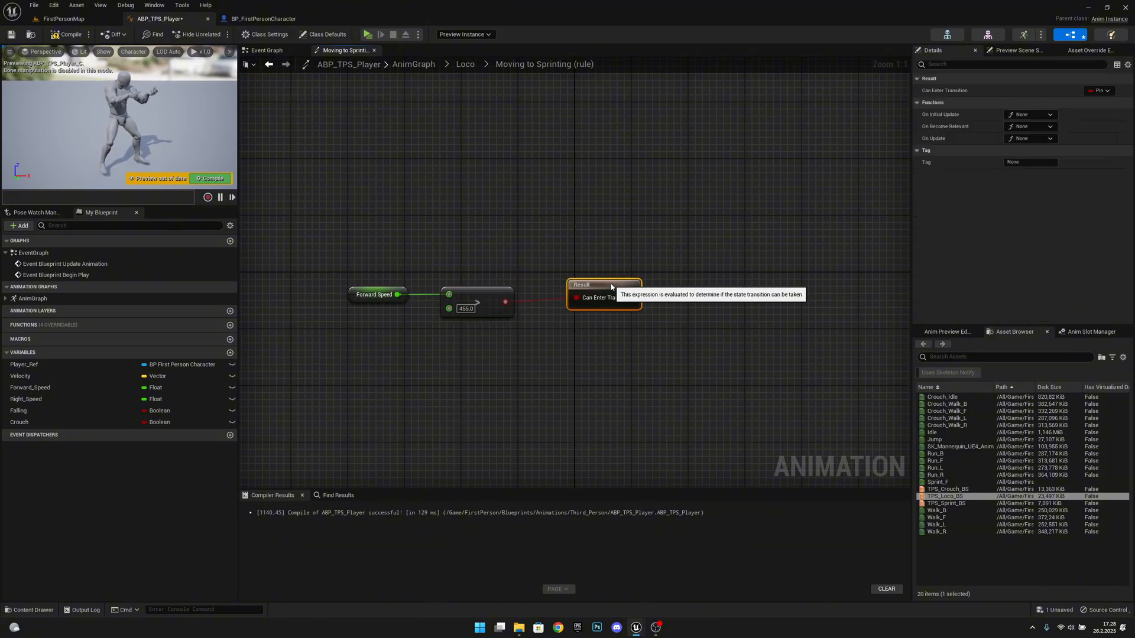
{"action": "right_click_drag", "start_coordinate": [472, 327], "coordinate": [555, 321]}
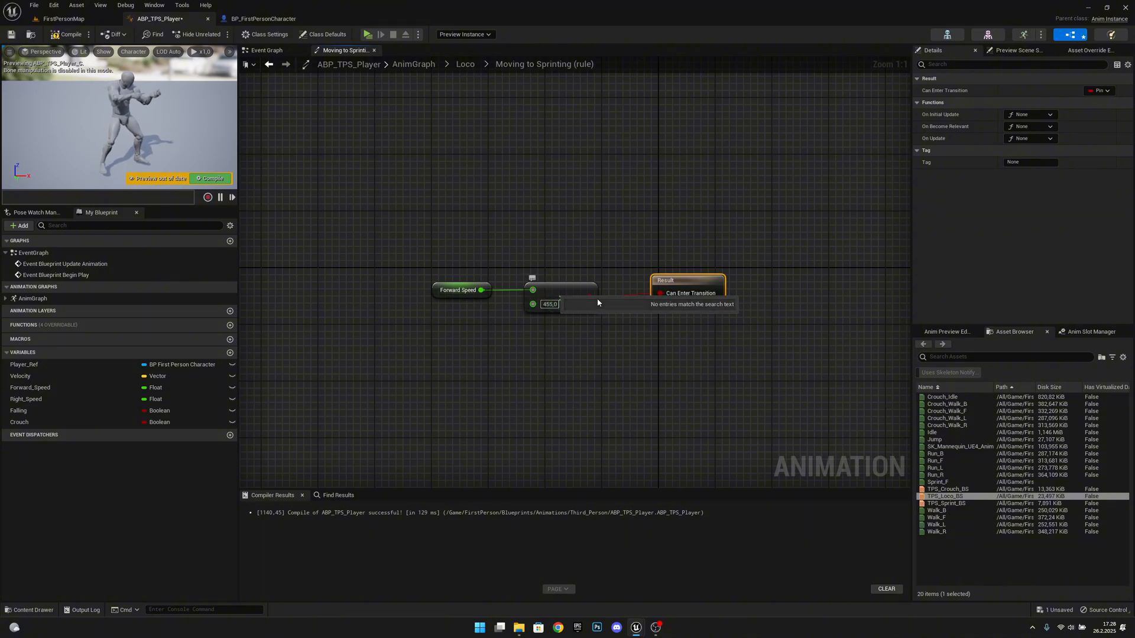
{"action": "left_click_drag", "start_coordinate": [613, 333], "coordinate": [407, 229]}
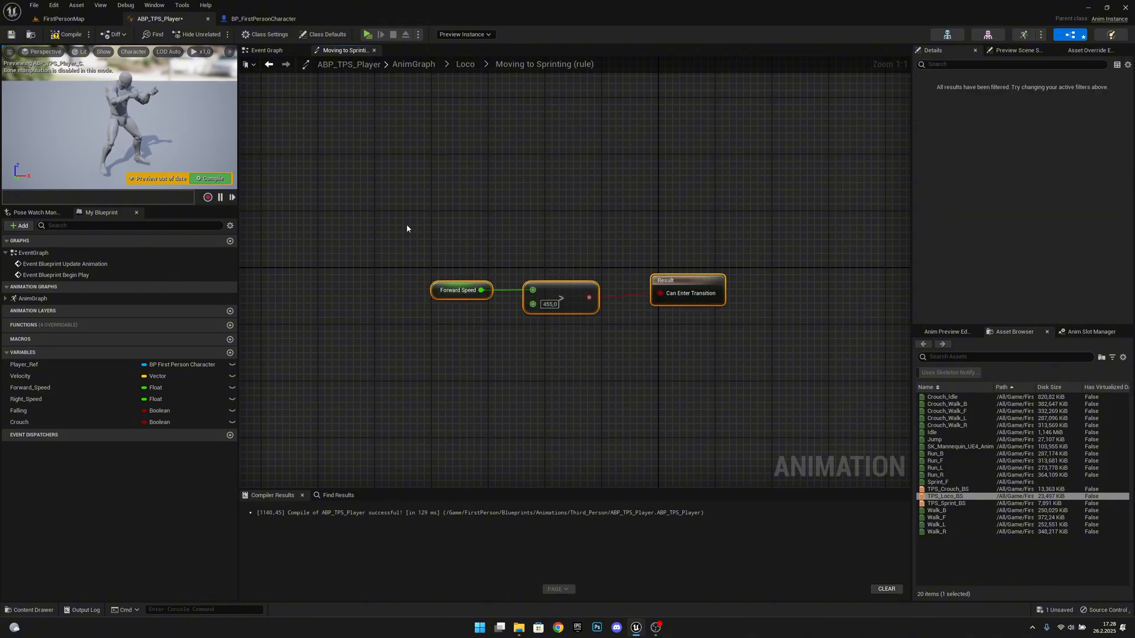
{"action": "key", "text": "q"}
{"action": "left_click", "coordinate": [68, 34]}
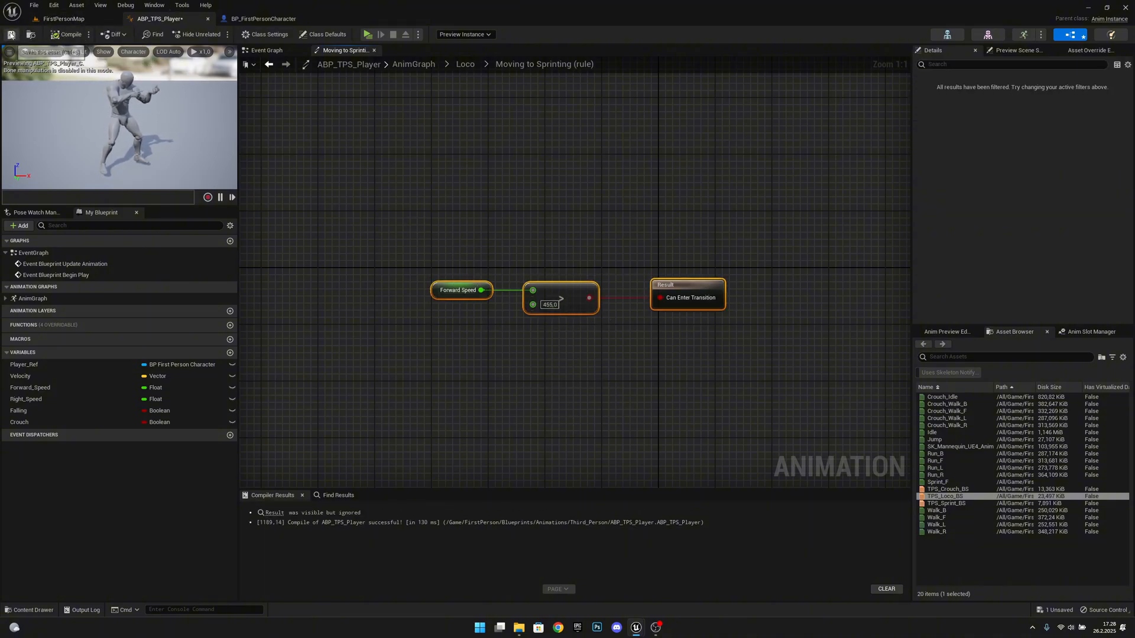
Return to the Loco state machine graph to reach the Sprinting state.
{"action": "left_click", "coordinate": [466, 64]}
{"action": "right_click_drag", "start_coordinate": [762, 313], "coordinate": [655, 304]}
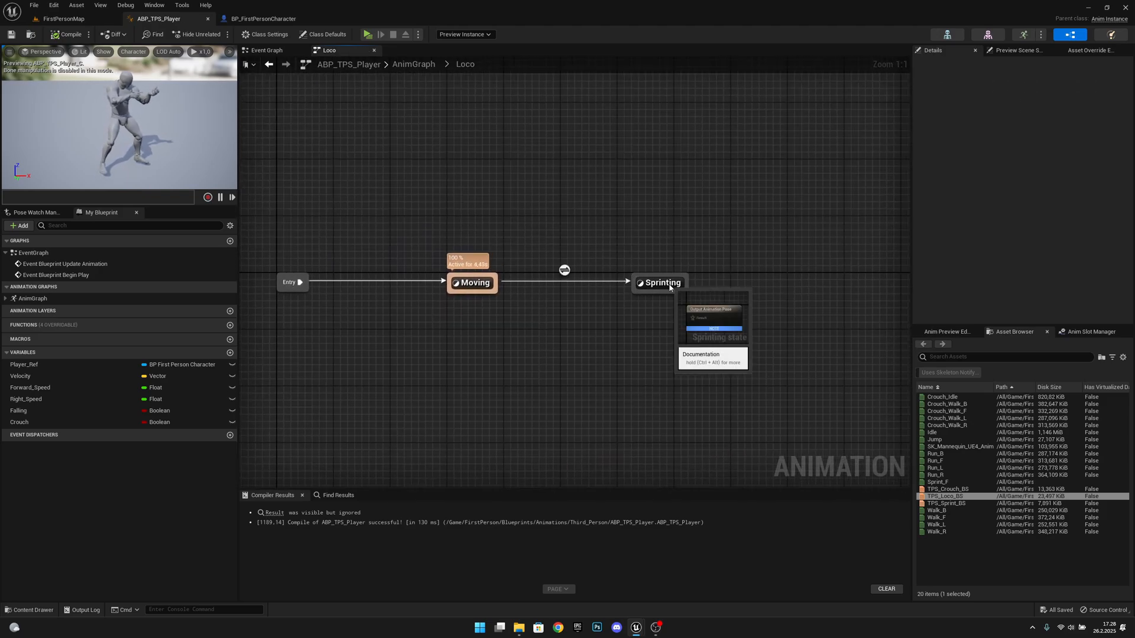
Open the Sprinting state, add the TPS_Sprint_BS blend space and connect it to the Output Animation Pose.
{"action": "double_click", "coordinate": [662, 283]}
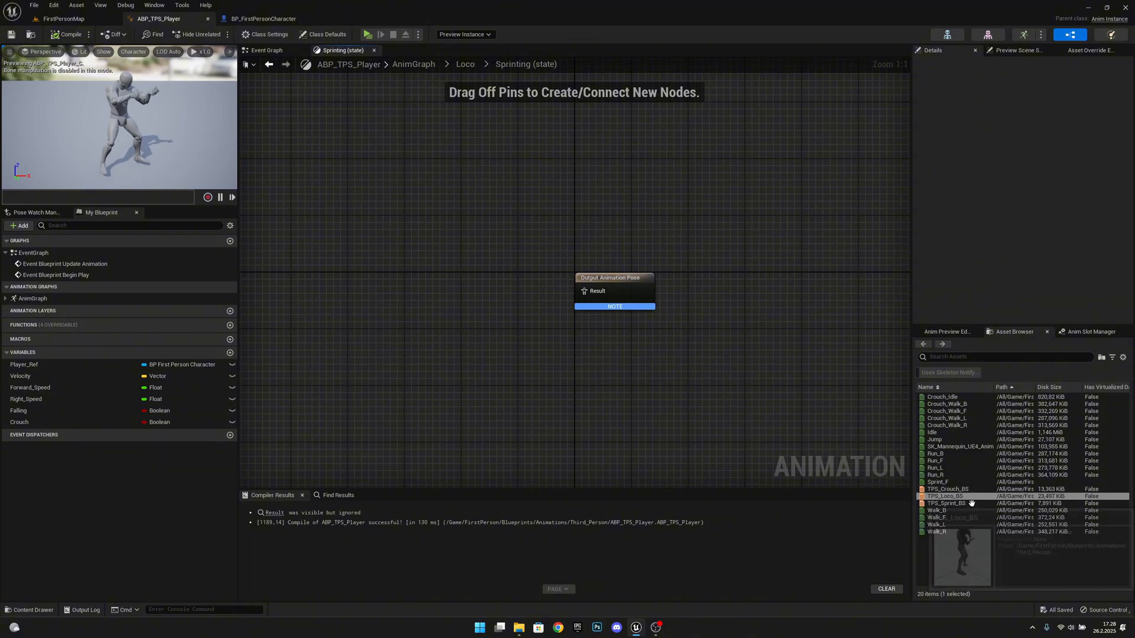
{"action": "left_click_drag", "start_coordinate": [971, 504], "coordinate": [470, 289]}
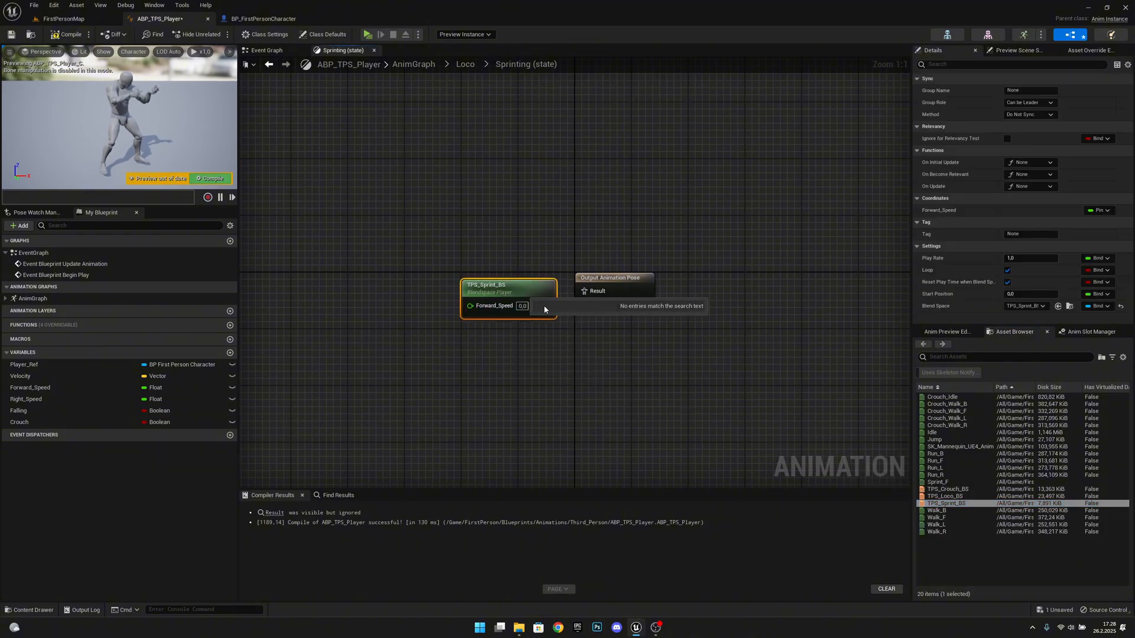
{"action": "left_click_drag", "start_coordinate": [589, 294], "coordinate": [591, 293]}
{"action": "left_click", "coordinate": [611, 285]}
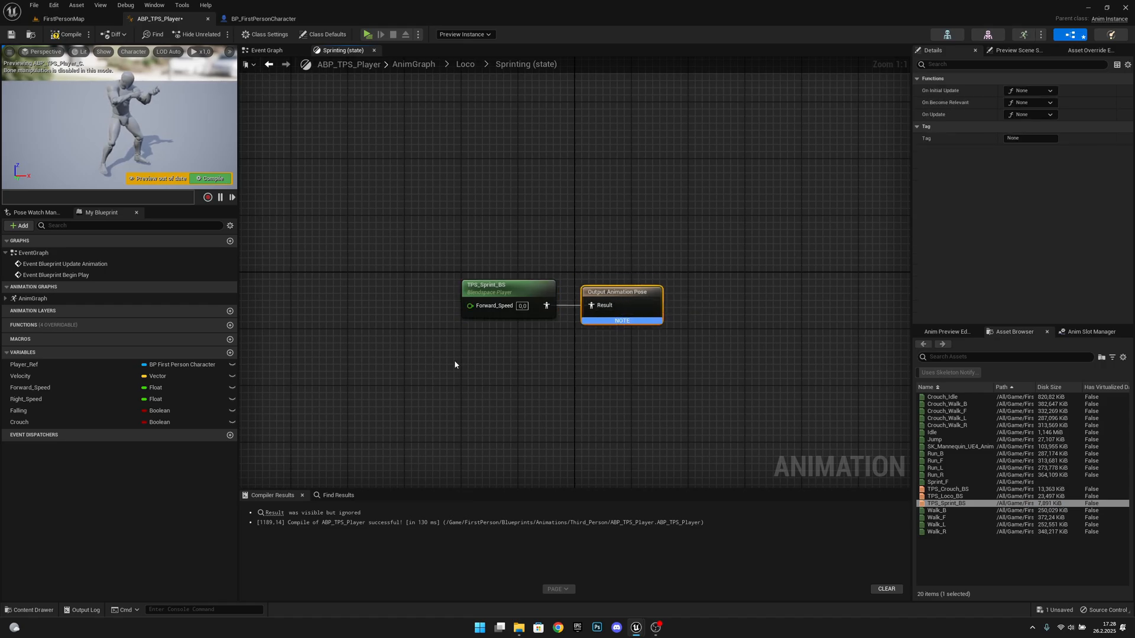
Feed the Forward_Speed variable into the TPS_Sprint_BS Forward_Speed input, tidy the nodes and compile the blueprint.
{"action": "right_click_drag", "start_coordinate": [453, 360], "coordinate": [583, 356]}
{"action": "left_click_drag", "start_coordinate": [73, 388], "coordinate": [603, 302]}
{"action": "left_click", "coordinate": [559, 311]}
{"action": "left_click_drag", "start_coordinate": [508, 297], "coordinate": [518, 305]}
{"action": "left_click_drag", "start_coordinate": [765, 355], "coordinate": [546, 290]}
{"action": "key", "text": "q"}
{"action": "left_click", "coordinate": [547, 328]}
{"action": "left_click", "coordinate": [548, 302]}
{"action": "left_click", "coordinate": [374, 198]}
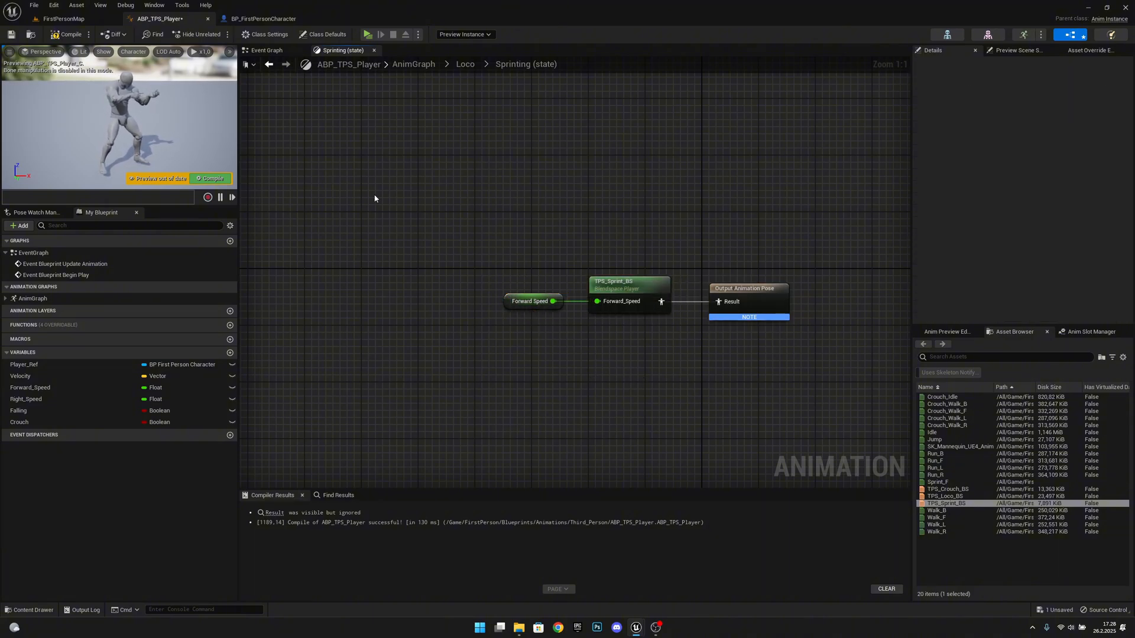
{"action": "left_click", "coordinate": [67, 35]}
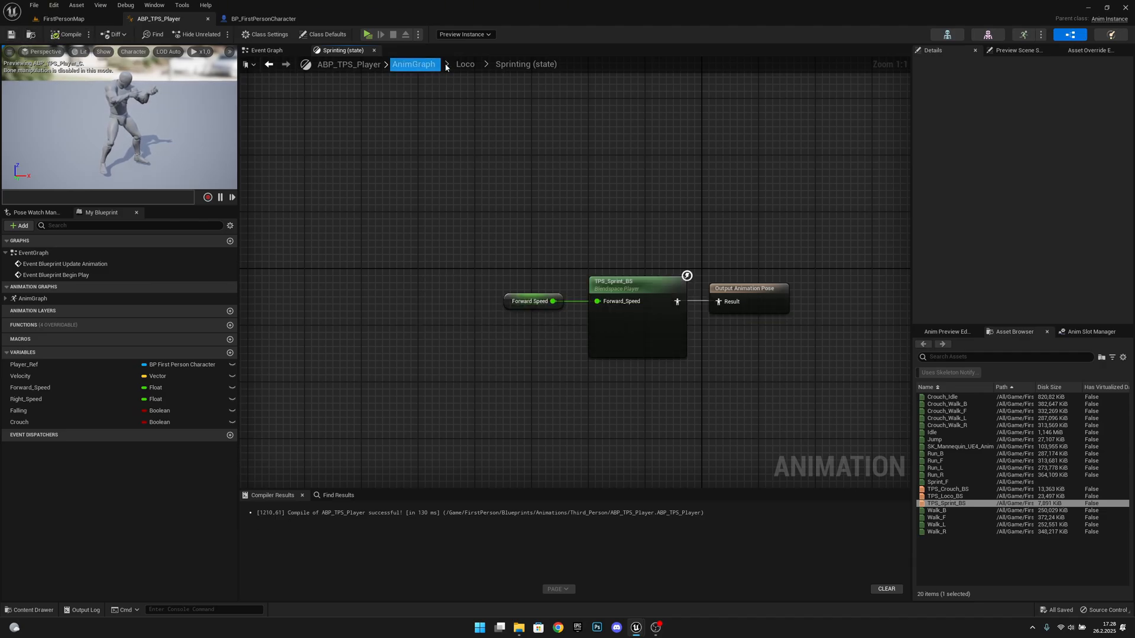
In the Loco state machine, create a transition from Sprinting back to Moving and open its rule.
{"action": "left_click", "coordinate": [466, 64]}
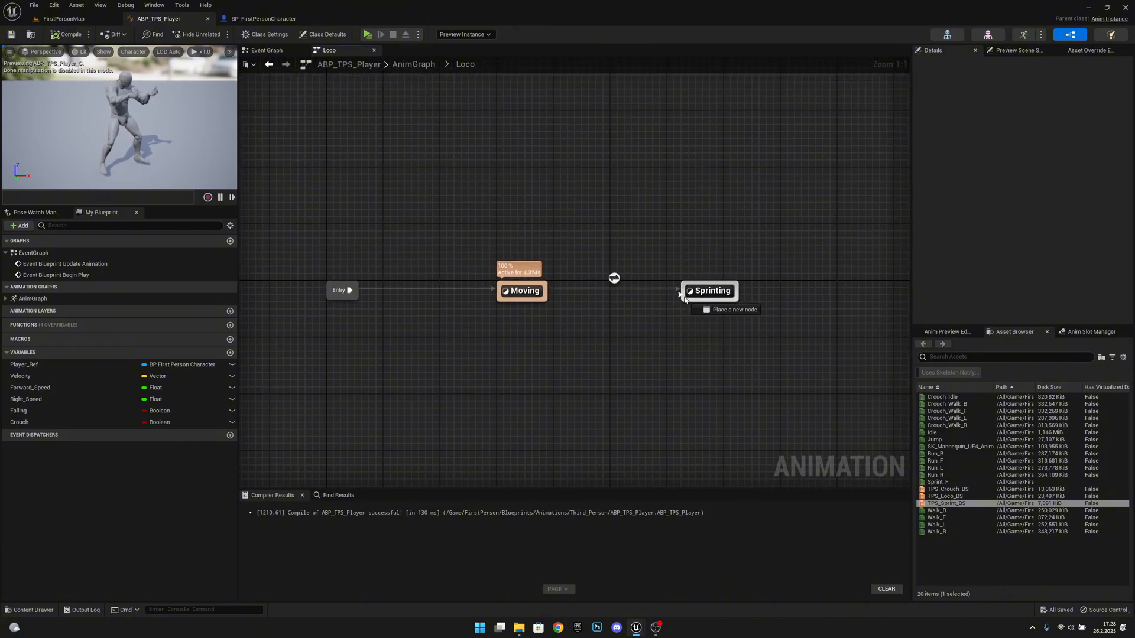
{"action": "left_click_drag", "start_coordinate": [684, 300], "coordinate": [556, 297]}
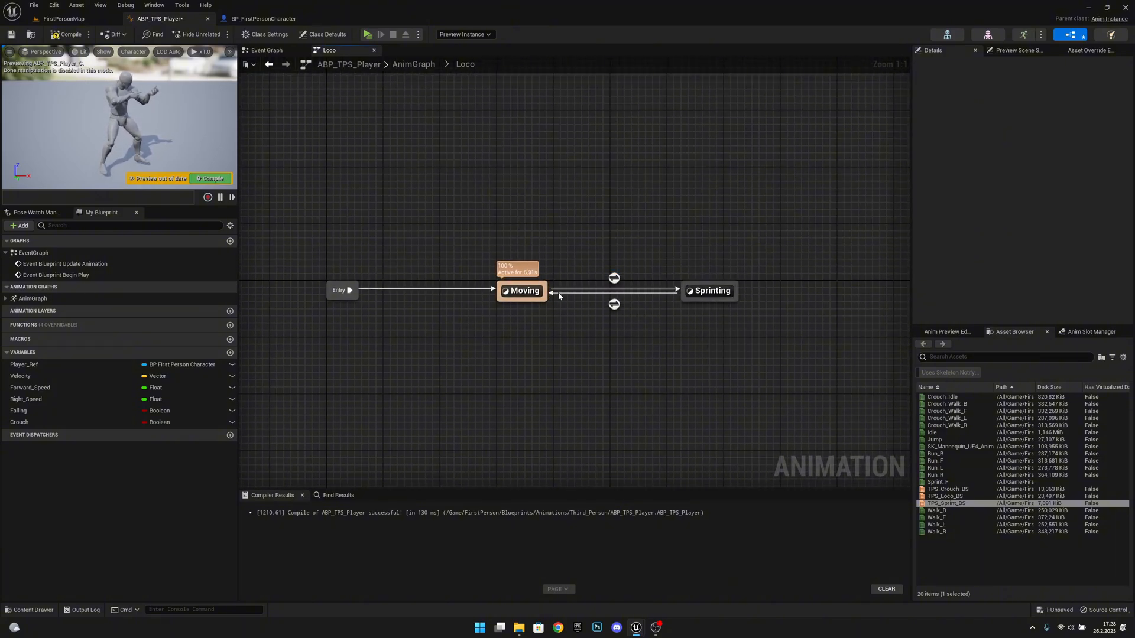
{"action": "left_click", "coordinate": [616, 307]}
{"action": "double_click", "coordinate": [614, 305]}
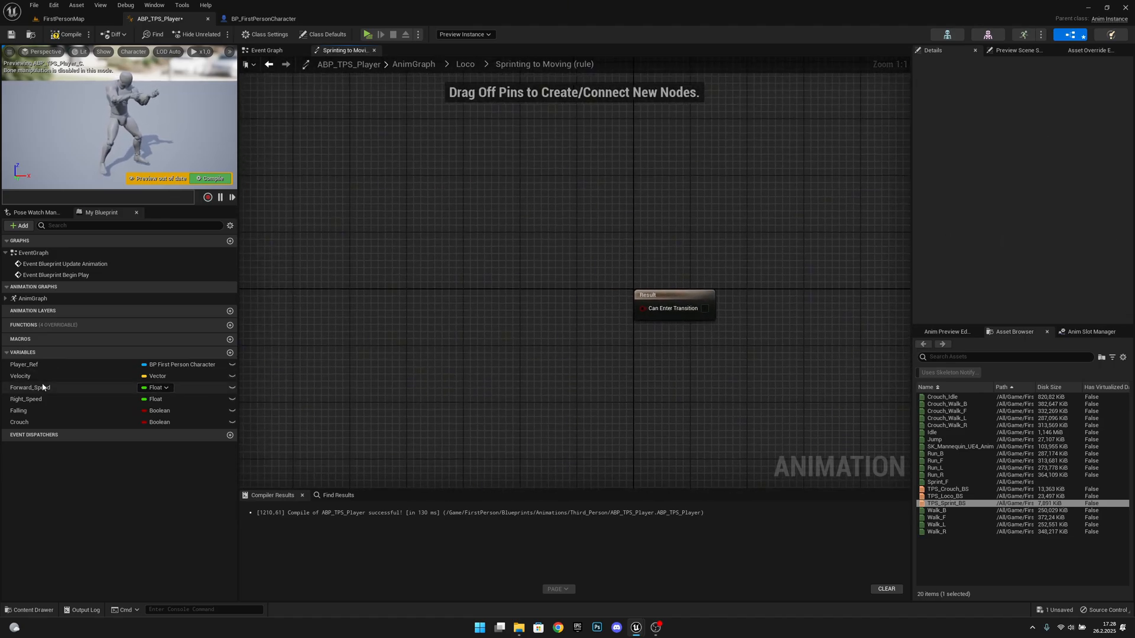
Make the Sprinting to Moving rule allow the transition when Forward_Speed is less than 453, using a Less node.
{"action": "left_click_drag", "start_coordinate": [195, 388], "coordinate": [522, 314], "text": "ctrl"}
{"action": "type", "text": "less"}
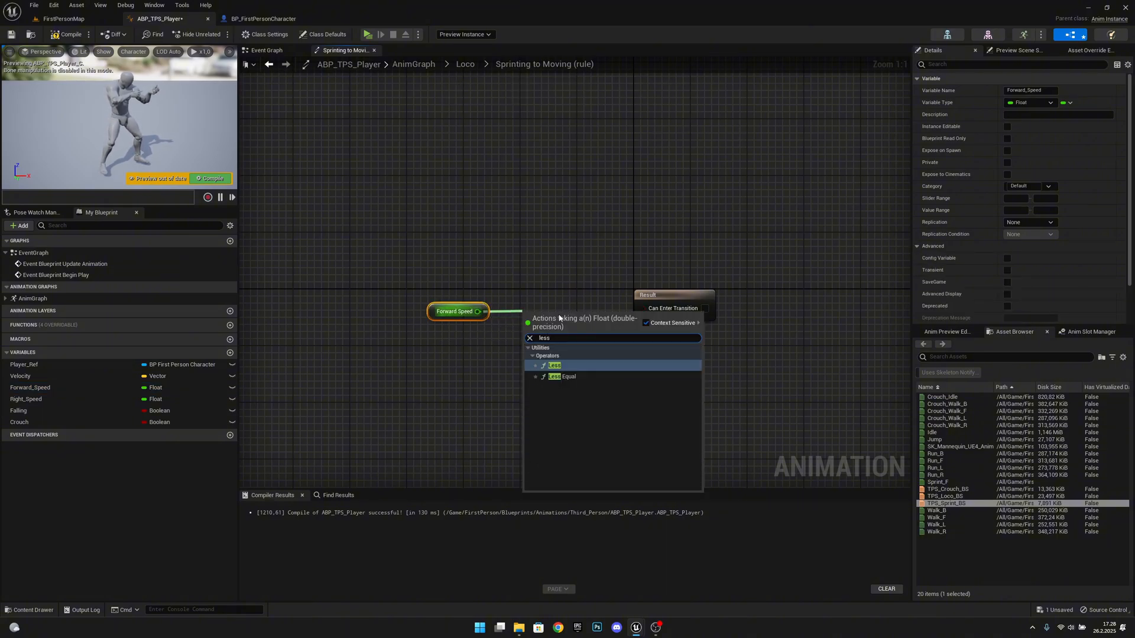
{"action": "key", "text": "Return"}
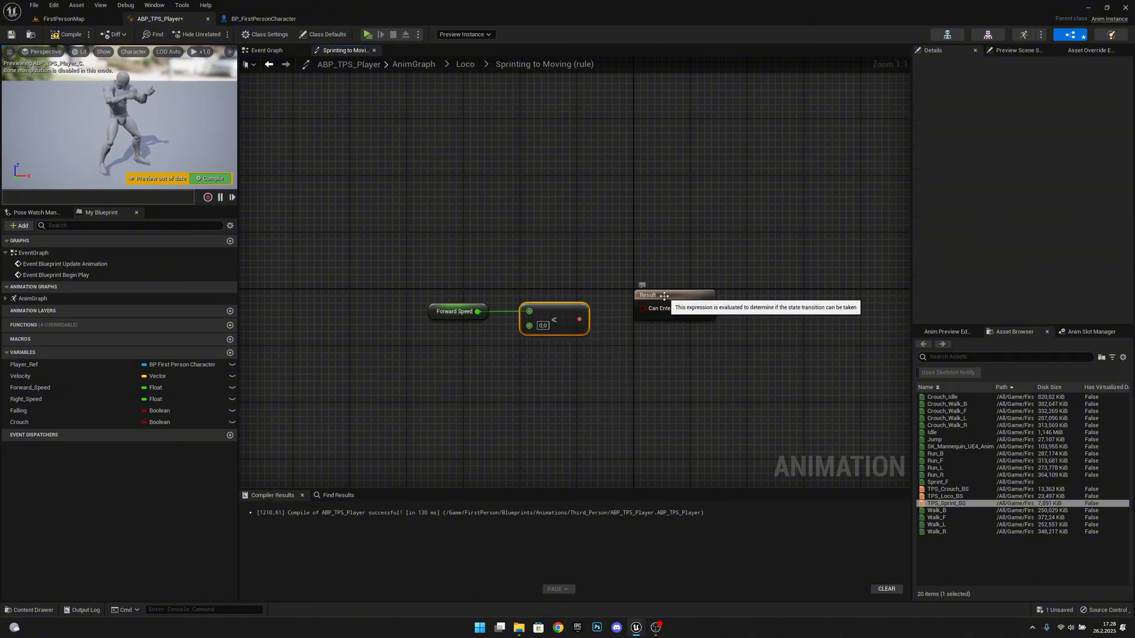
{"action": "left_click", "coordinate": [645, 305]}
{"action": "left_click", "coordinate": [584, 321]}
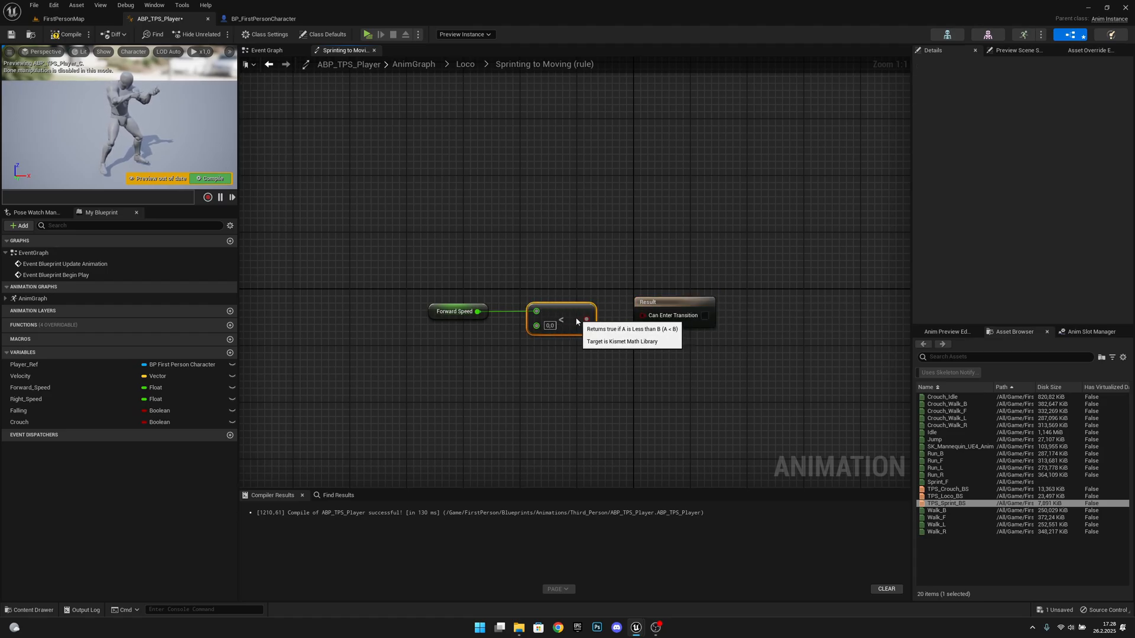
{"action": "left_click_drag", "start_coordinate": [579, 320], "coordinate": [643, 315]}
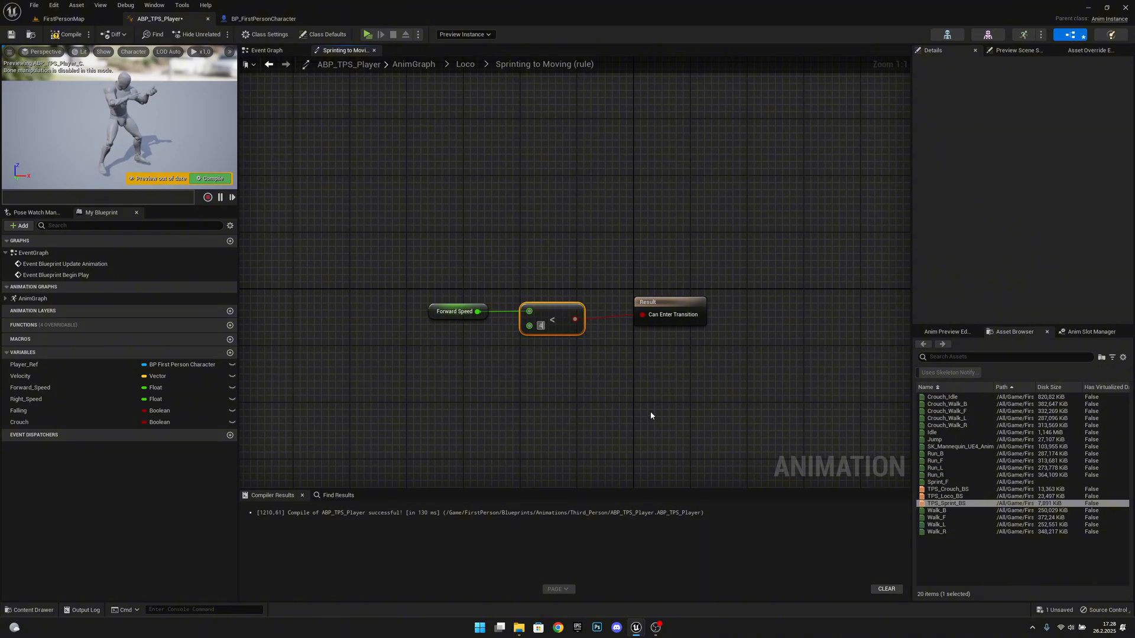
{"action": "type", "text": "53,0"}
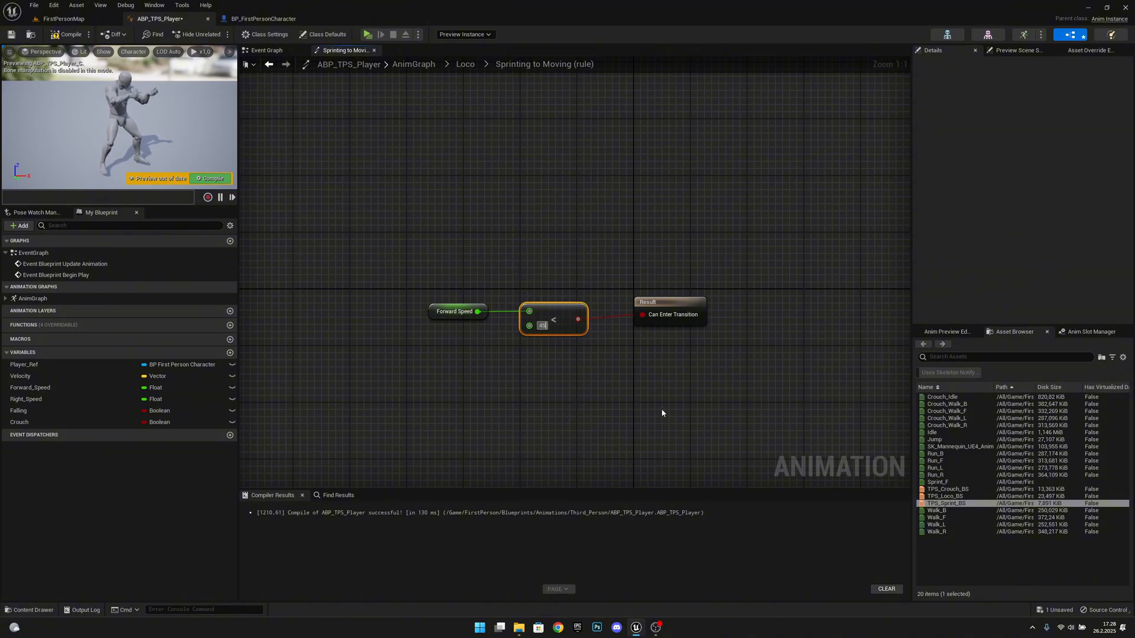
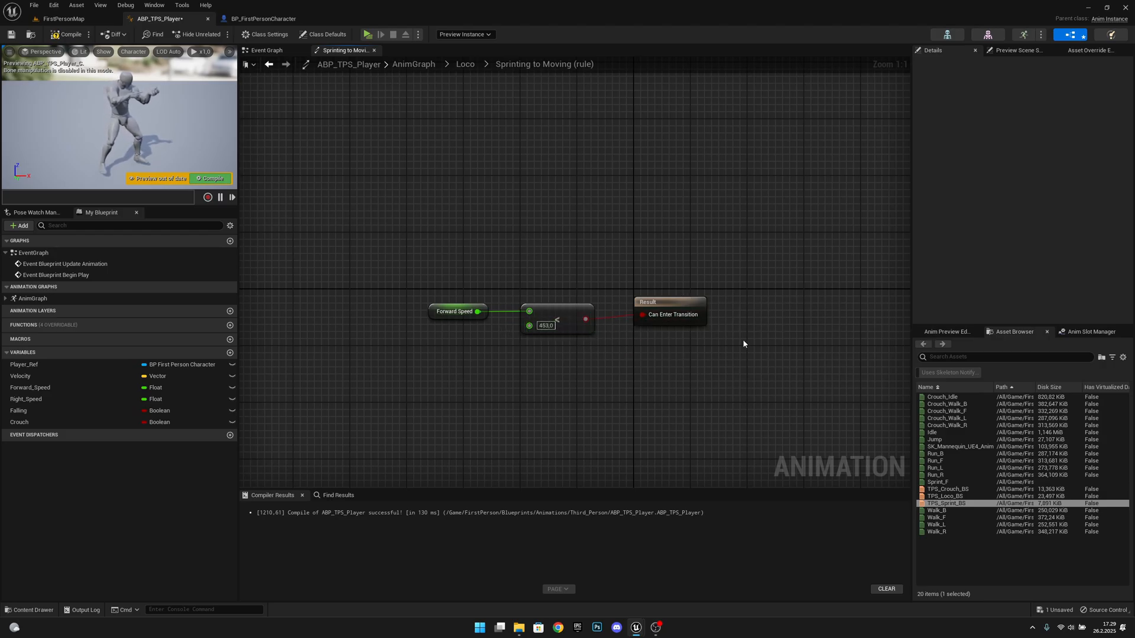
Compile and save the animation blueprint and return to the Loco state machine.
{"action": "left_click", "coordinate": [77, 36]}
{"action": "left_click", "coordinate": [11, 34]}
{"action": "left_click", "coordinate": [465, 63]}
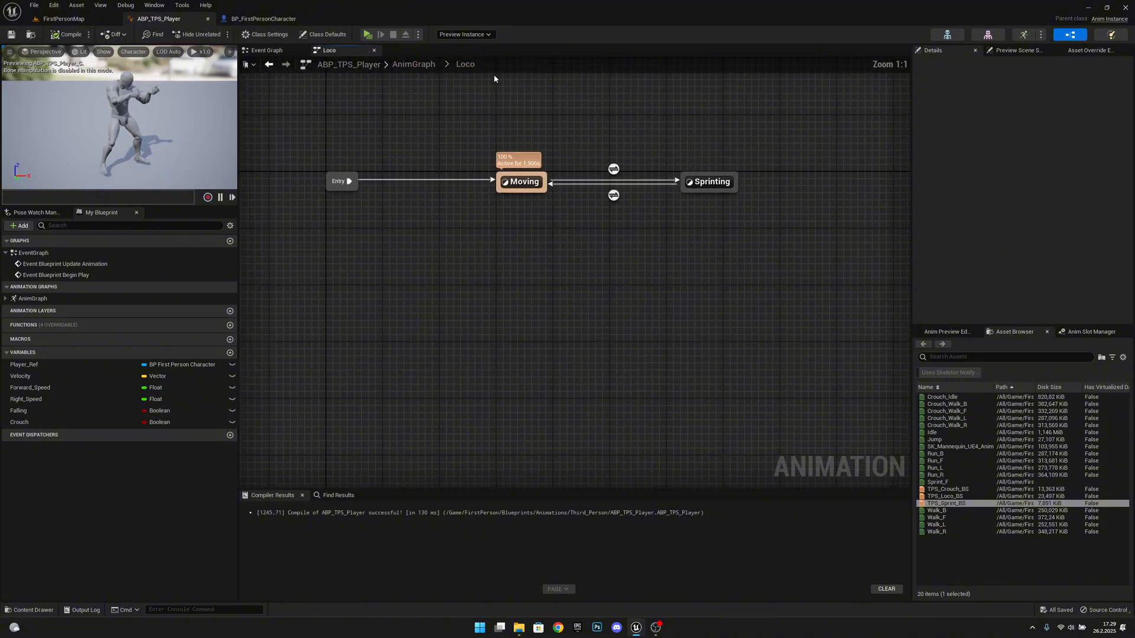
{"action": "right_click_drag", "start_coordinate": [666, 230], "coordinate": [664, 336]}
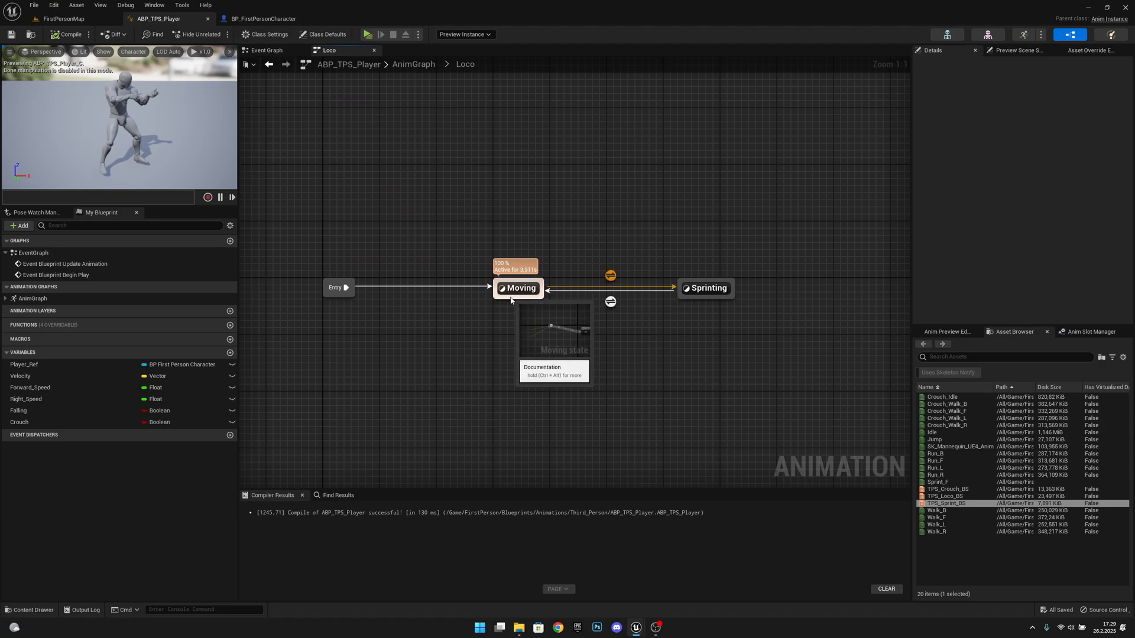
{"action": "left_click_drag", "start_coordinate": [512, 301], "coordinate": [522, 380]}
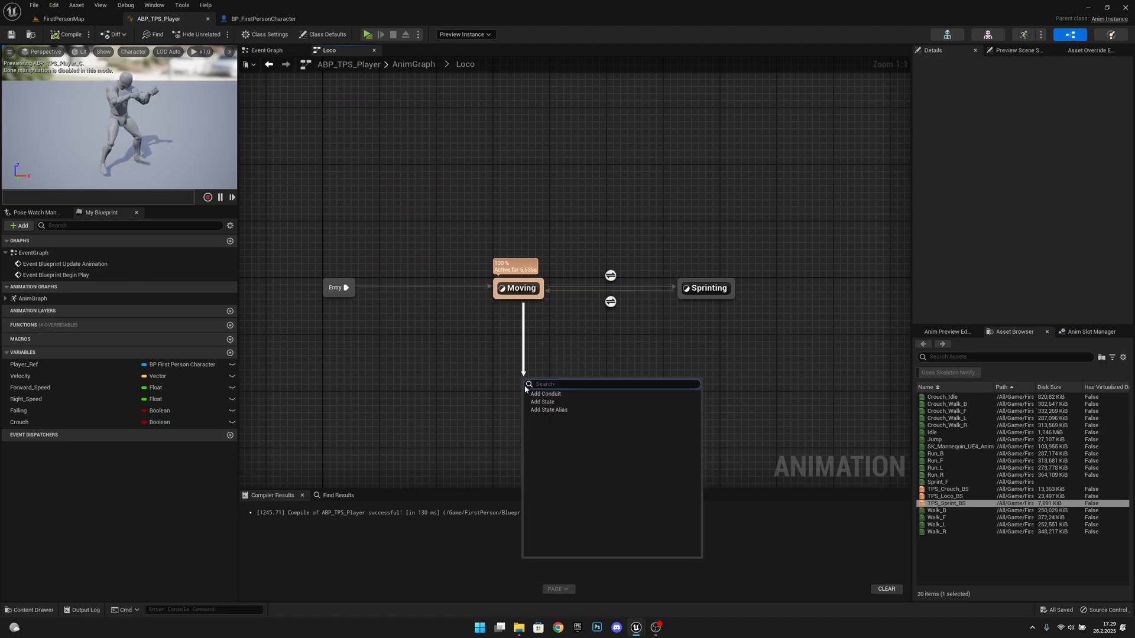
{"action": "left_click", "coordinate": [549, 396]}
{"action": "key", "text": "Delete"}
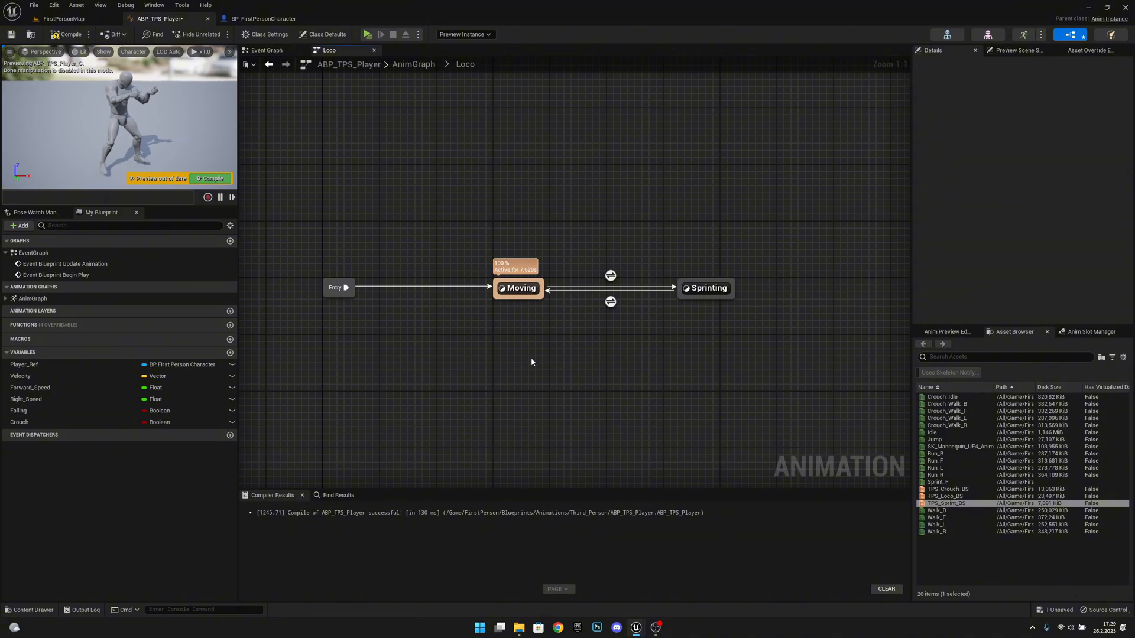
Add a state named Crouch with a transition from Moving and position it directly below the Moving state.
{"action": "left_click_drag", "start_coordinate": [517, 302], "coordinate": [516, 365]}
{"action": "left_click", "coordinate": [550, 389]}
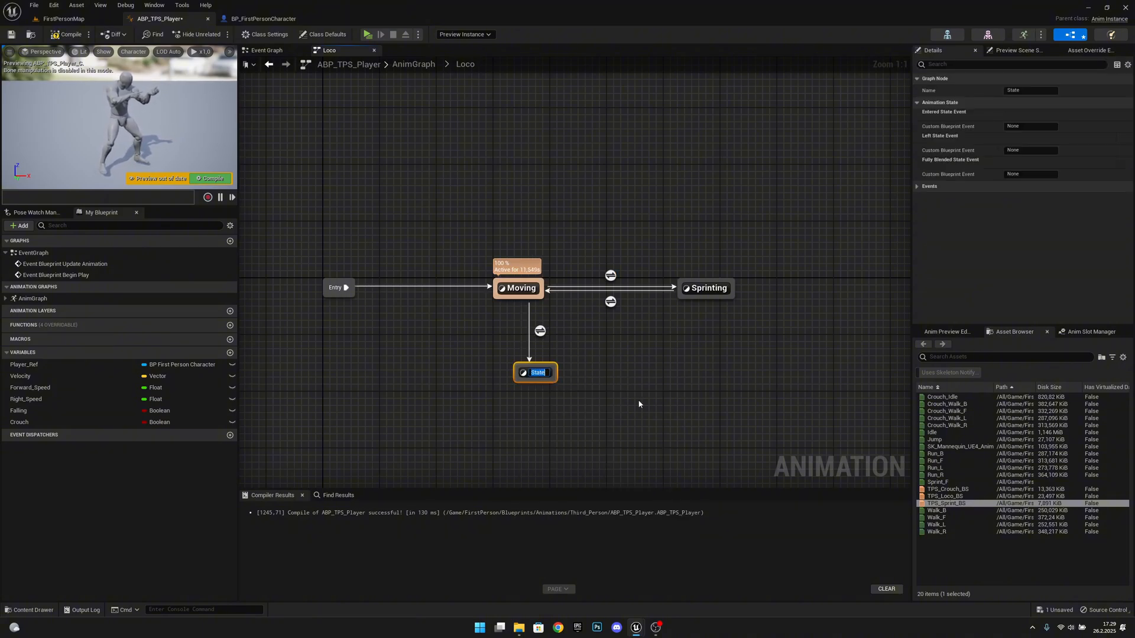
{"action": "type", "text": "Crouch"}
{"action": "key", "text": "Return"}
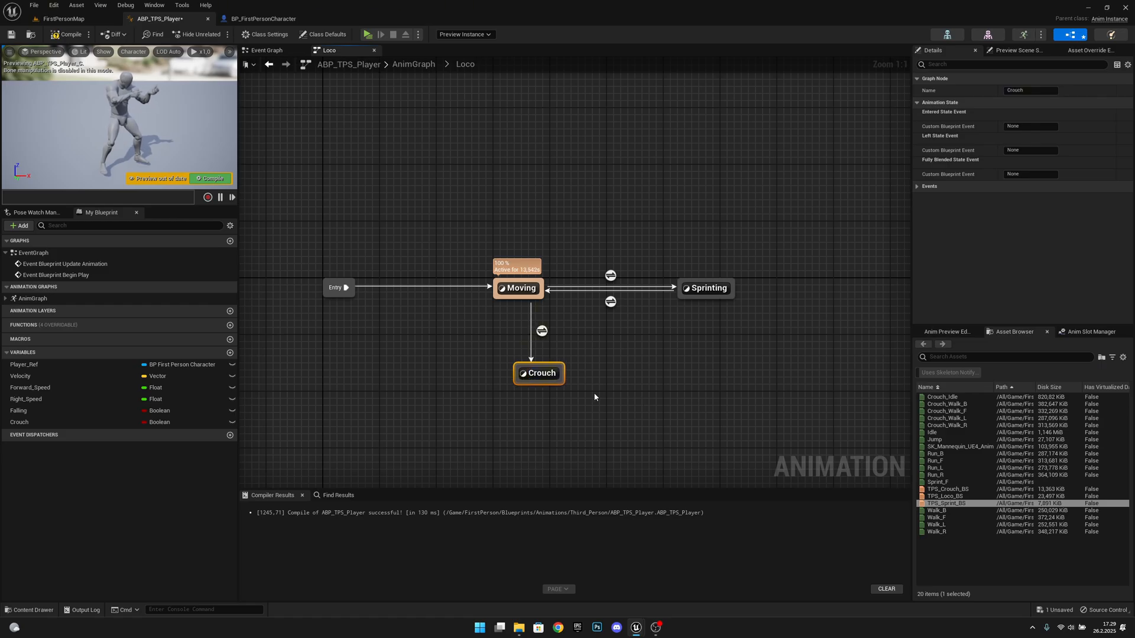
{"action": "right_click_drag", "start_coordinate": [571, 420], "coordinate": [595, 422]}
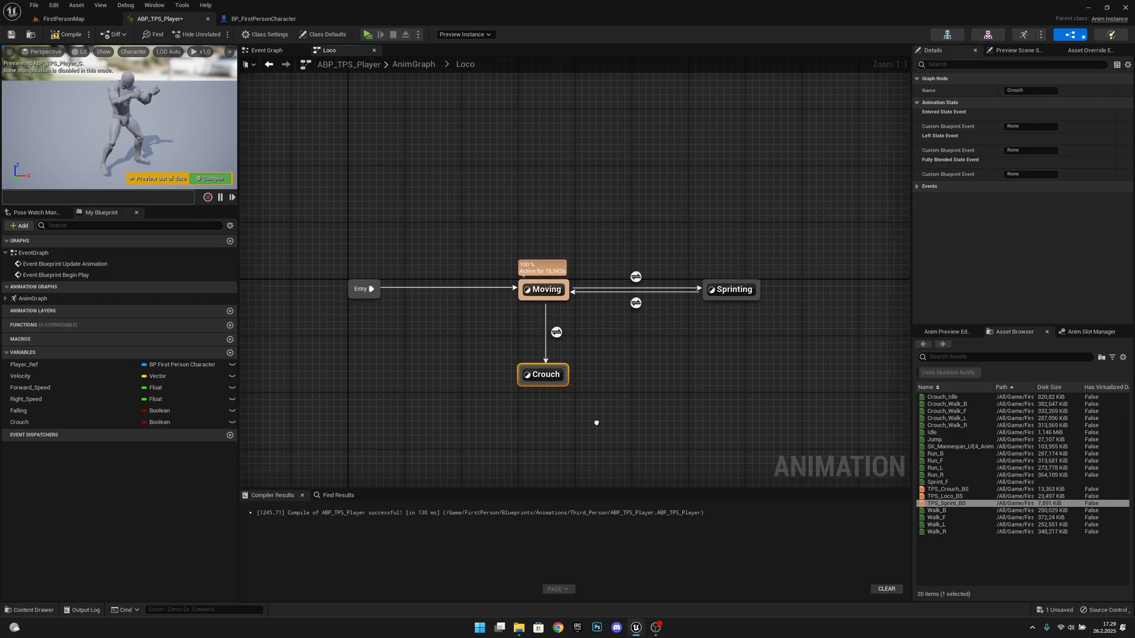
{"action": "left_click_drag", "start_coordinate": [569, 381], "coordinate": [593, 410]}
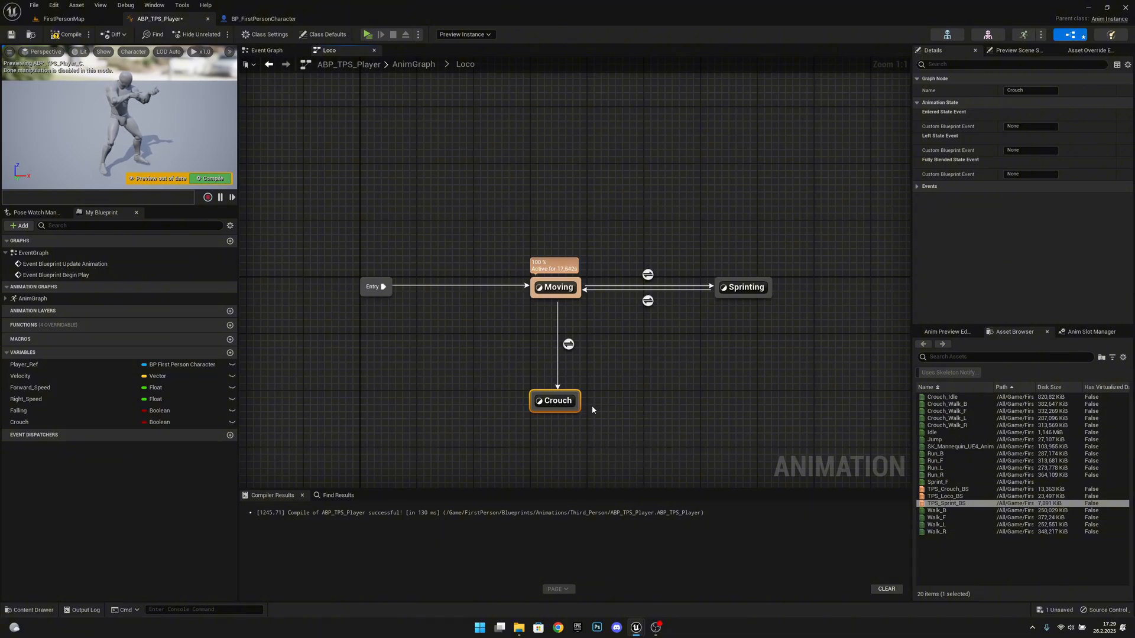
{"action": "left_click", "coordinate": [592, 410]}
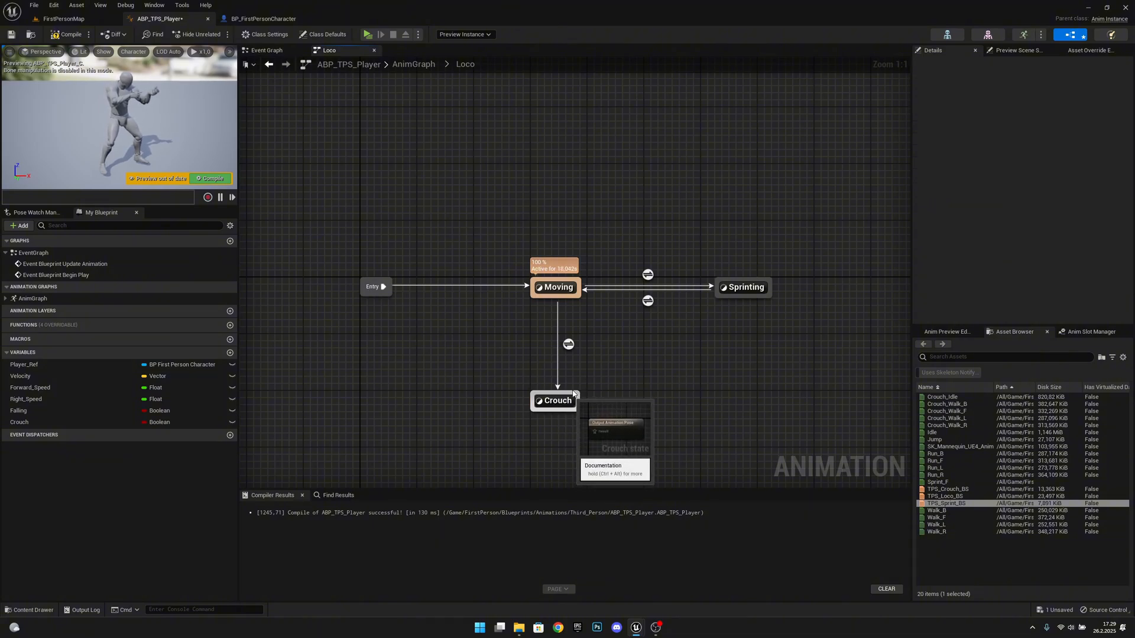
Open the Moving to Crouch rule and connect the Crouch boolean variable to Can Enter Transition.
{"action": "double_click", "coordinate": [568, 344]}
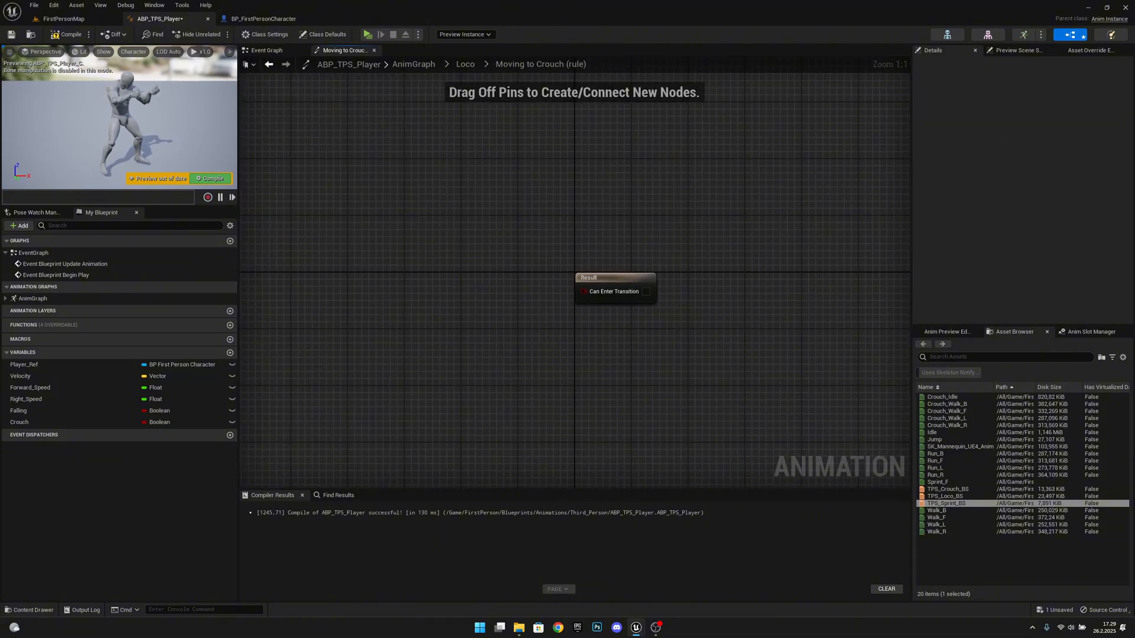
{"action": "left_click_drag", "start_coordinate": [19, 422], "coordinate": [598, 292]}
{"action": "left_click", "coordinate": [520, 308]}
{"action": "left_click_drag", "start_coordinate": [608, 280], "coordinate": [623, 279]}
{"action": "left_click", "coordinate": [573, 334]}
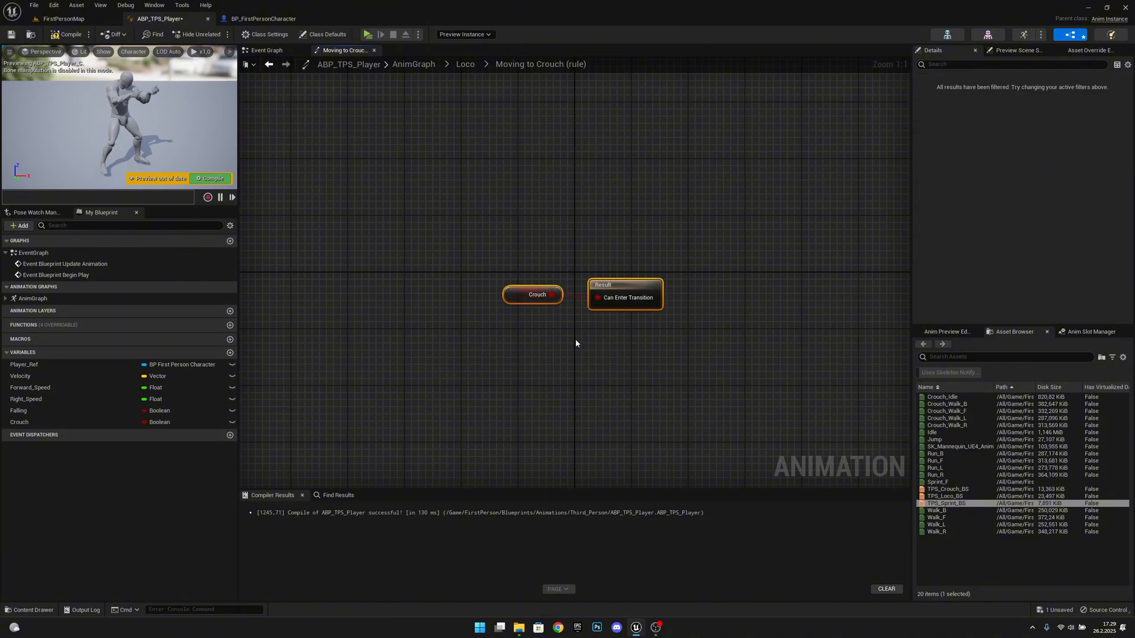
{"action": "right_click_drag", "start_coordinate": [751, 373], "coordinate": [743, 369]}
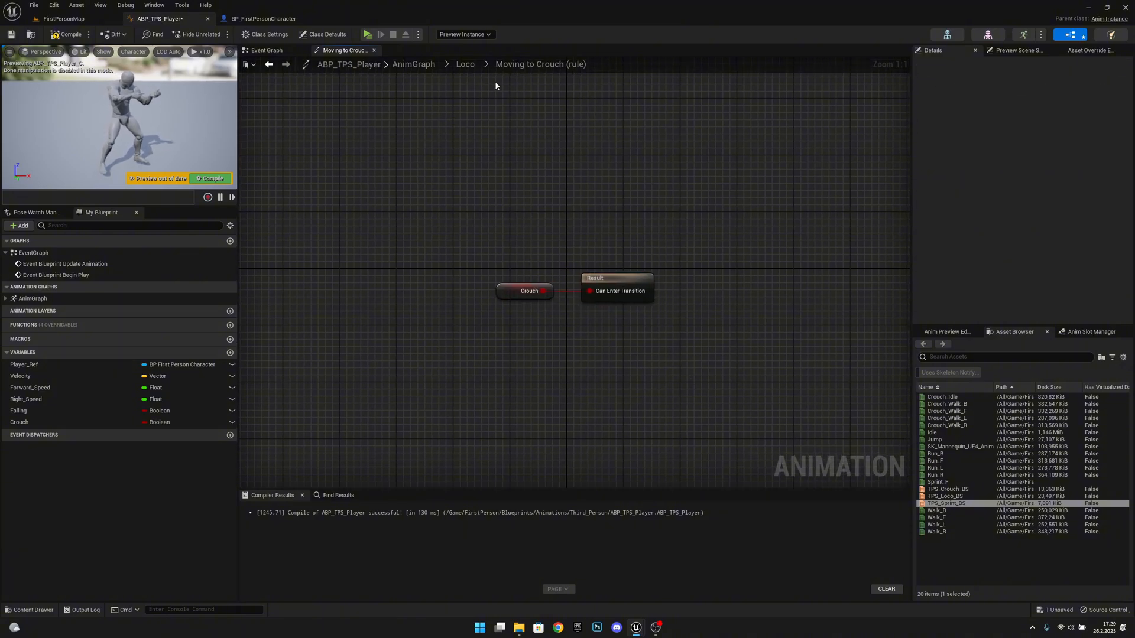
Open the Crouch state from Loco, add the TPS_Crouch_BS blend space and connect it to the Output Animation Pose.
{"action": "left_click", "coordinate": [466, 65]}
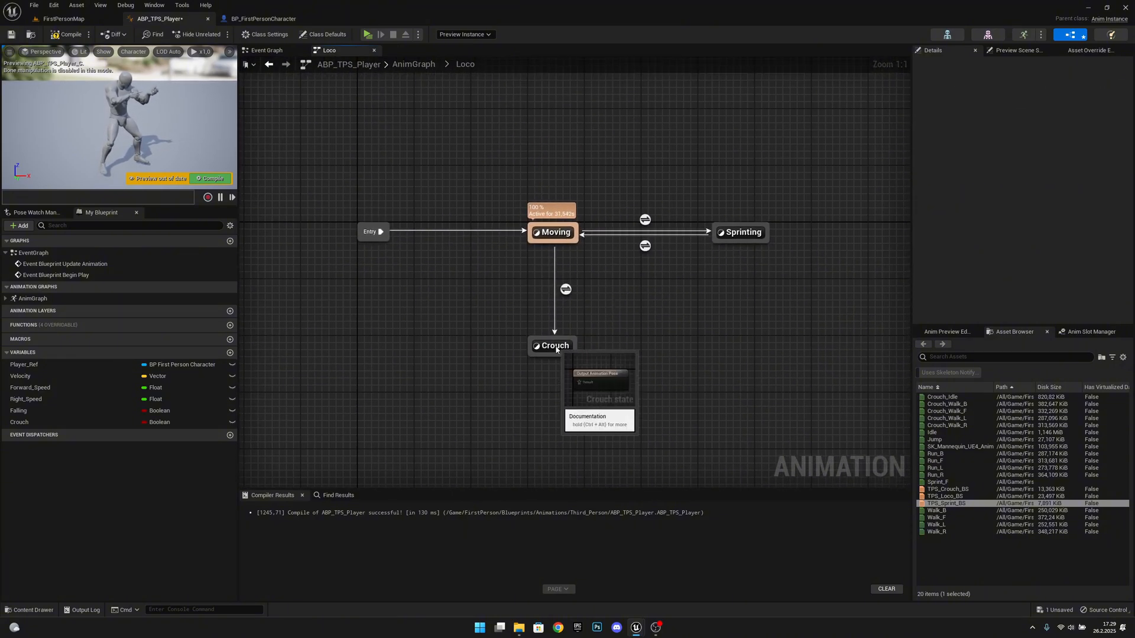
{"action": "double_click", "coordinate": [556, 342]}
{"action": "right_click_drag", "start_coordinate": [653, 348], "coordinate": [683, 357]}
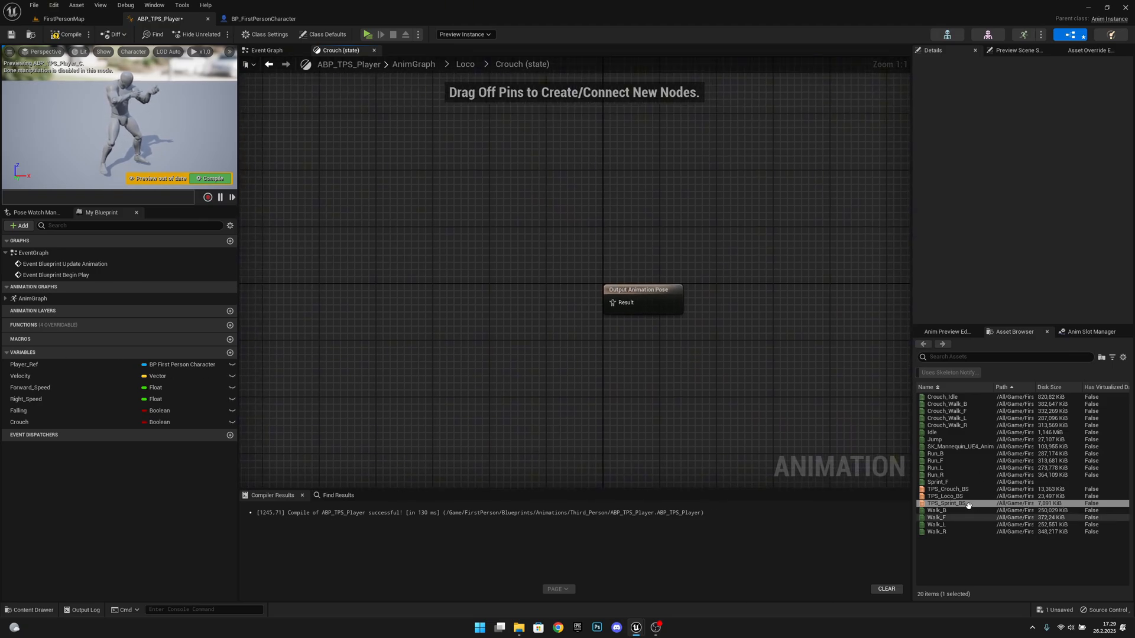
{"action": "left_click_drag", "start_coordinate": [940, 489], "coordinate": [522, 294]}
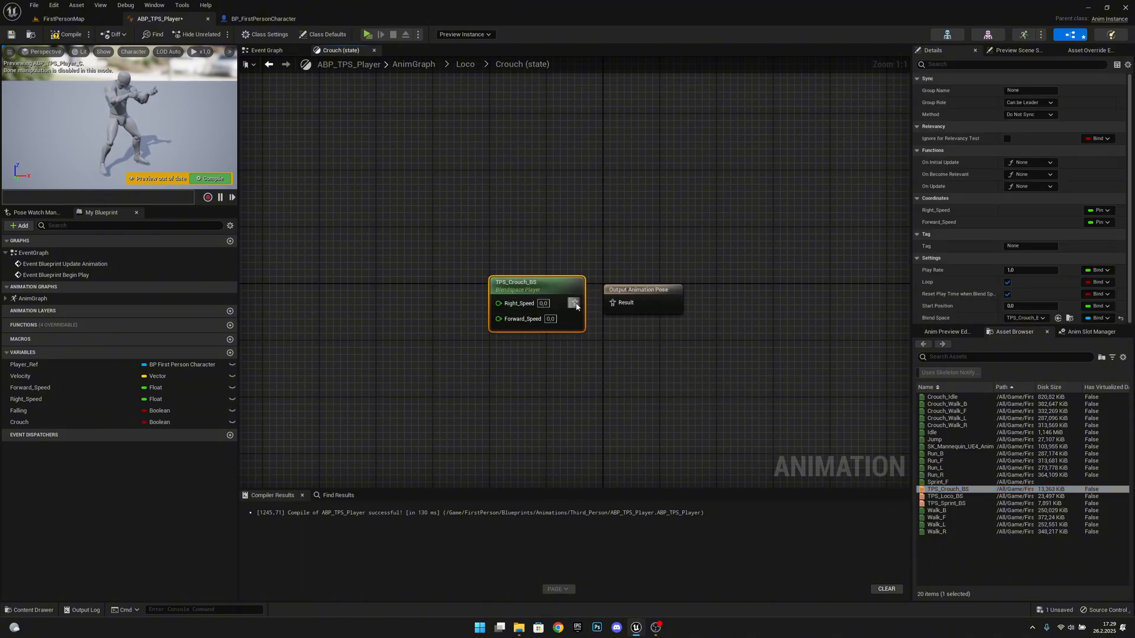
Connect the Right_Speed and Forward_Speed variables to the matching TPS_Crouch_BS inputs and compile the blueprint.
{"action": "right_click_drag", "start_coordinate": [559, 371], "coordinate": [687, 379]}
{"action": "left_click_drag", "start_coordinate": [44, 399], "coordinate": [626, 310]}
{"action": "left_click", "coordinate": [559, 313]}
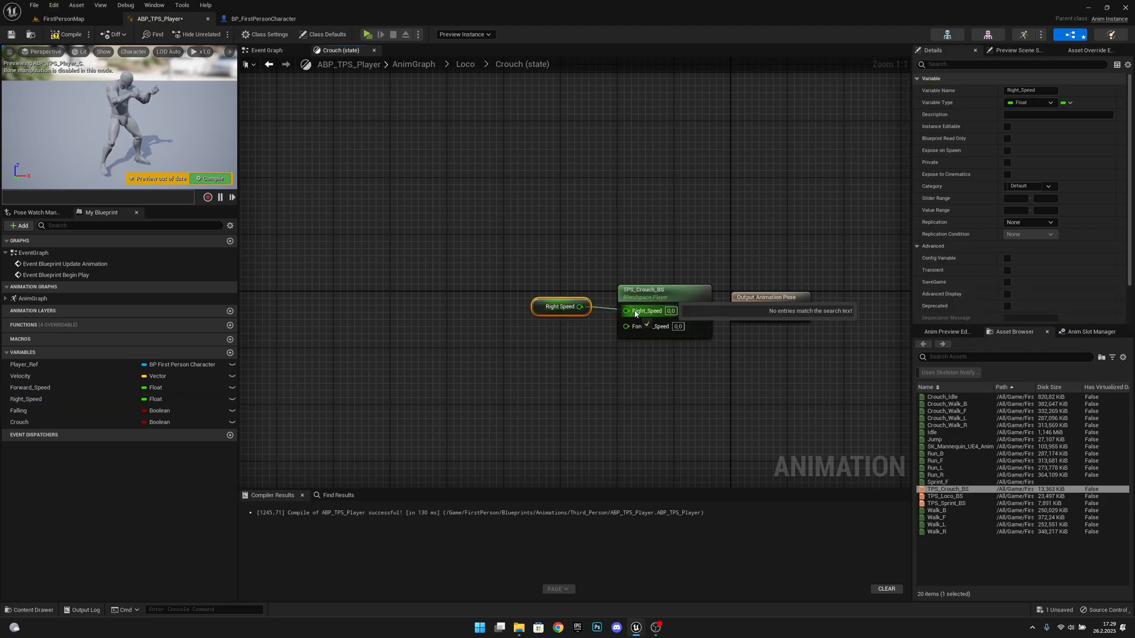
{"action": "left_click_drag", "start_coordinate": [65, 390], "coordinate": [650, 319]}
{"action": "left_click", "coordinate": [556, 335]}
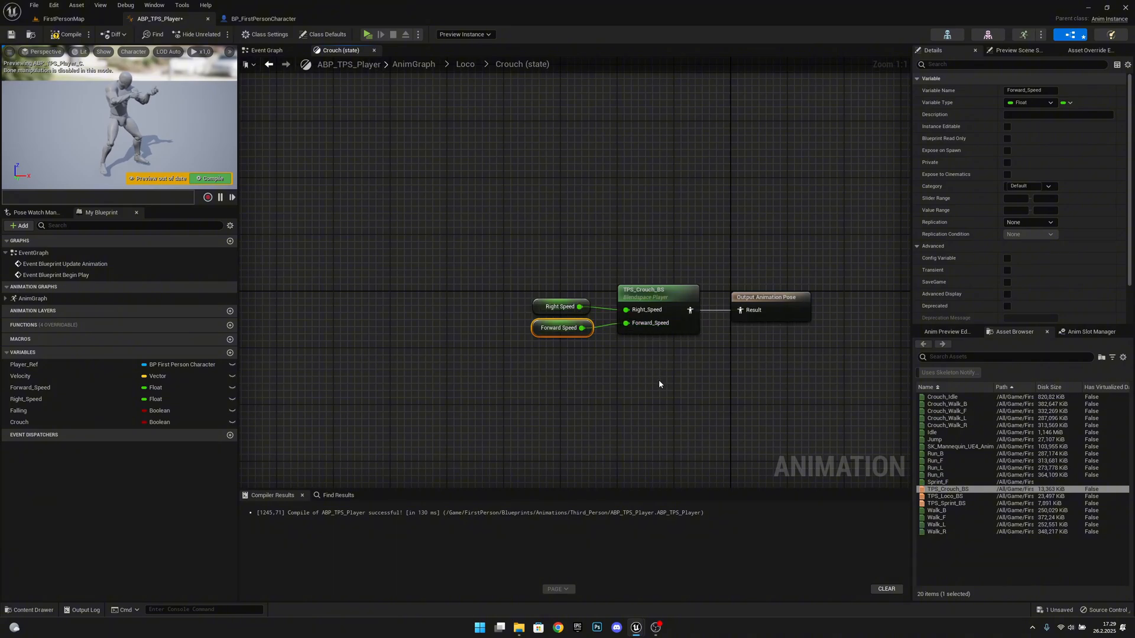
{"action": "left_click", "coordinate": [66, 37]}
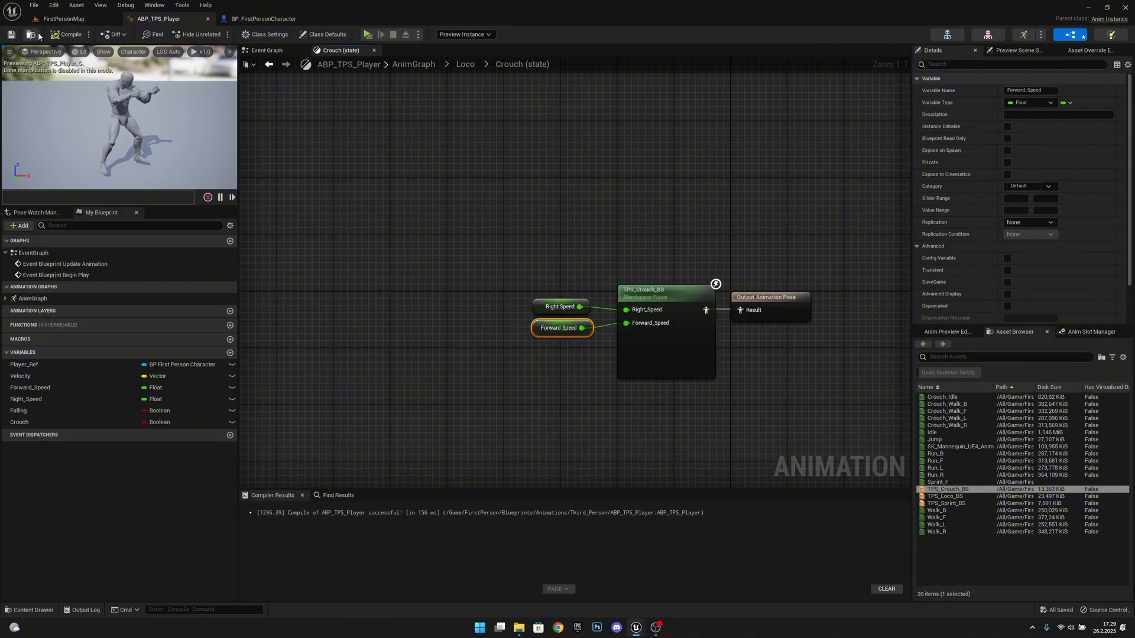
Return to Loco, create a transition from Crouch back to Moving and open its rule.
{"action": "left_click", "coordinate": [465, 65]}
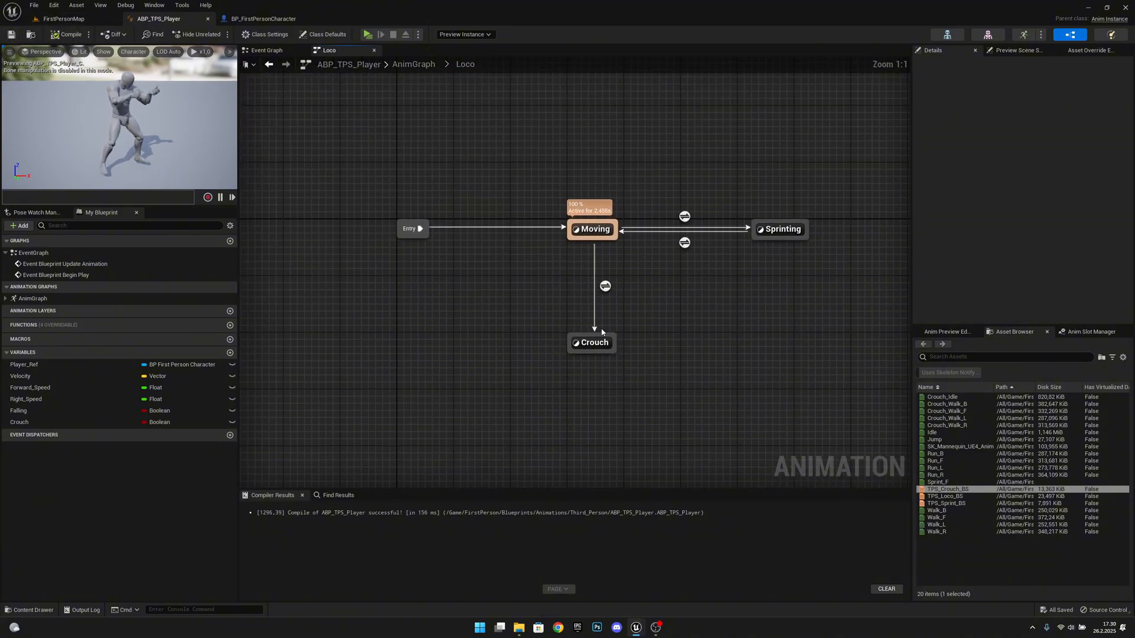
{"action": "left_click_drag", "start_coordinate": [588, 338], "coordinate": [591, 234]}
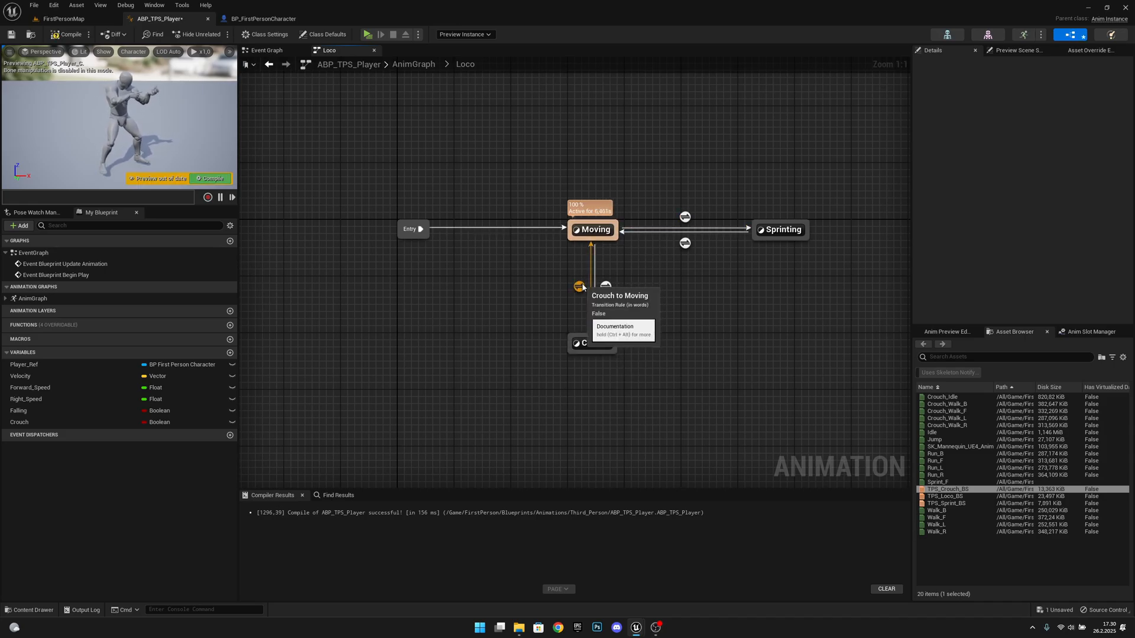
{"action": "double_click", "coordinate": [579, 287]}
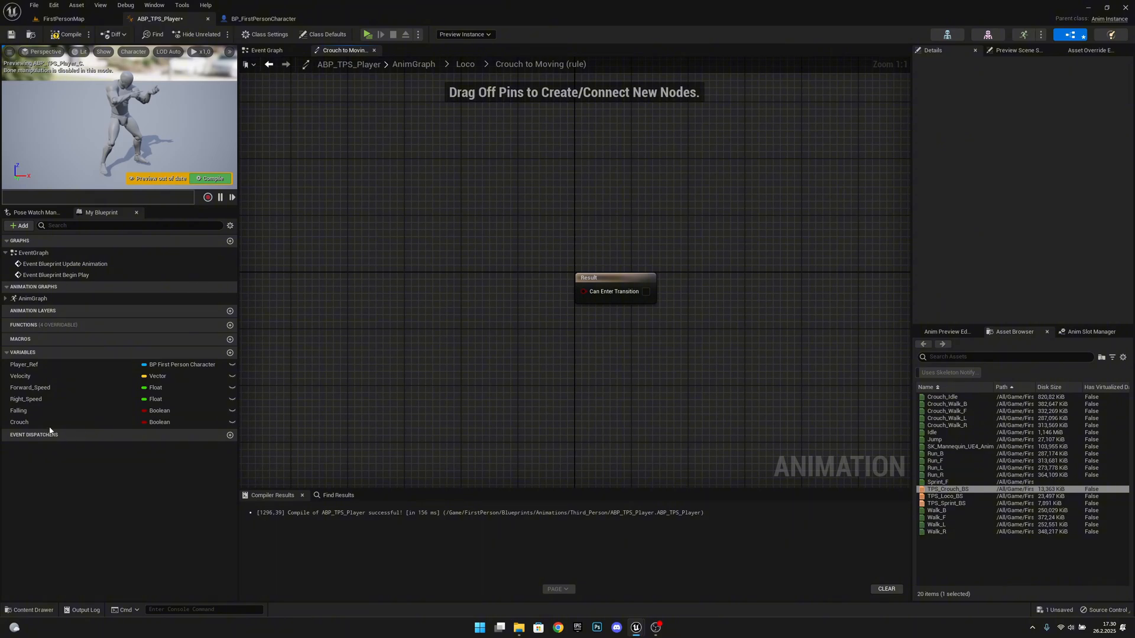
In the Crouch to Moving rule, connect the Crouch variable through a NOT Boolean node to Can Enter Transition and straighten the nodes.
{"action": "left_click_drag", "start_coordinate": [48, 422], "coordinate": [495, 293]}
{"action": "left_click", "coordinate": [450, 301]}
{"action": "type", "text": "not boole"}
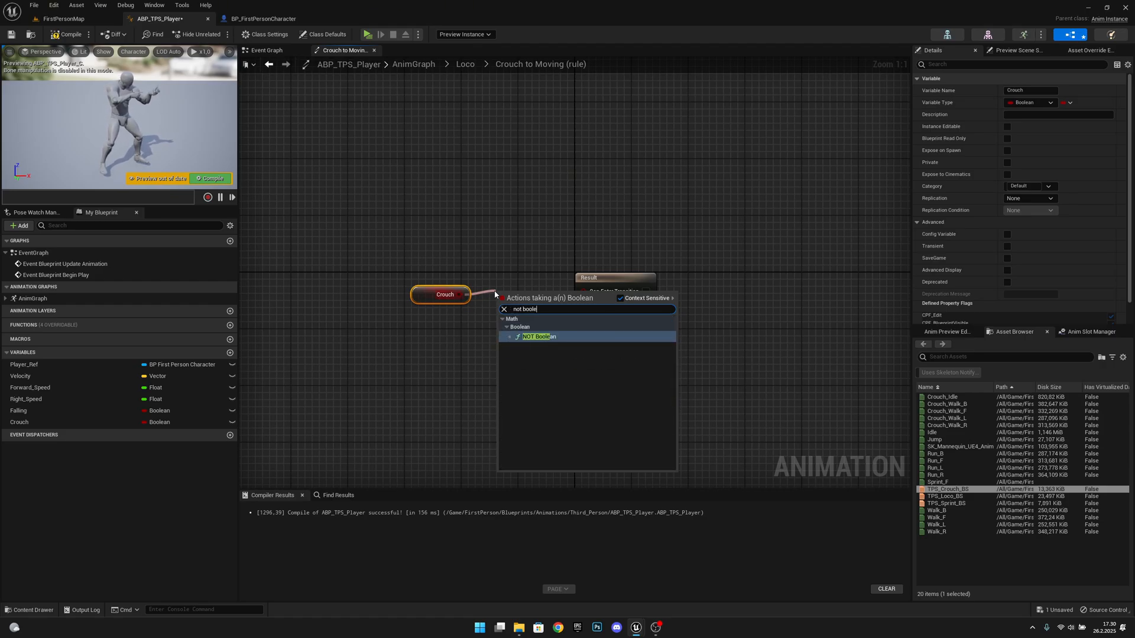
{"action": "key", "text": "Return"}
{"action": "left_click_drag", "start_coordinate": [561, 294], "coordinate": [520, 299]}
{"action": "left_click_drag", "start_coordinate": [643, 340], "coordinate": [413, 266]}
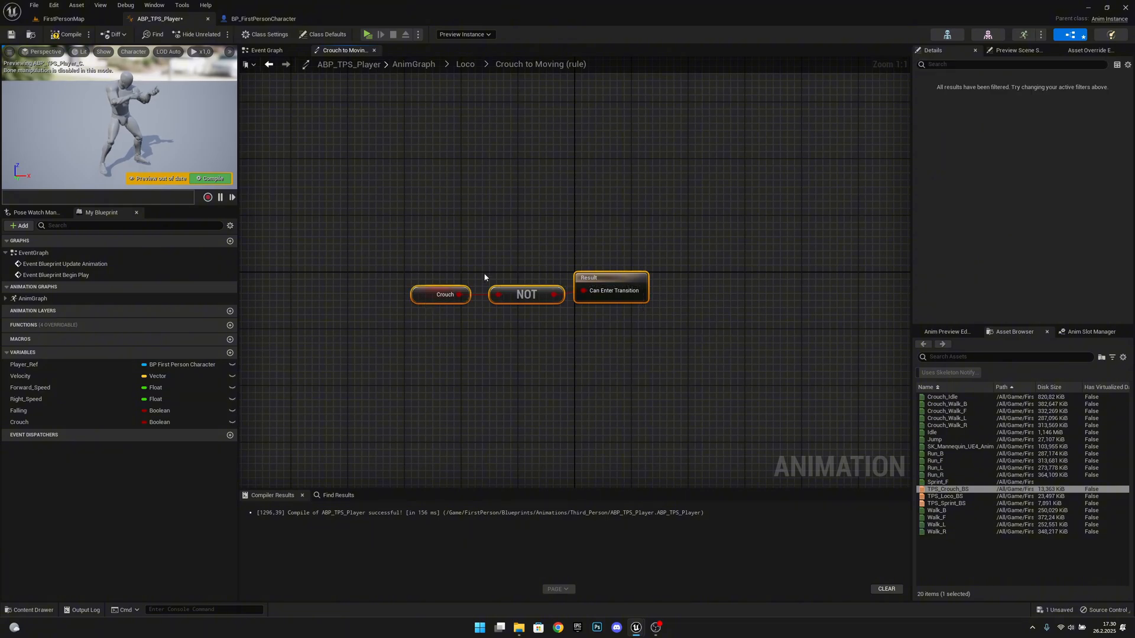
{"action": "key", "text": "q"}
Compile the animation blueprint and save all changes.
{"action": "left_click", "coordinate": [65, 35]}
{"action": "left_click", "coordinate": [34, 6]}
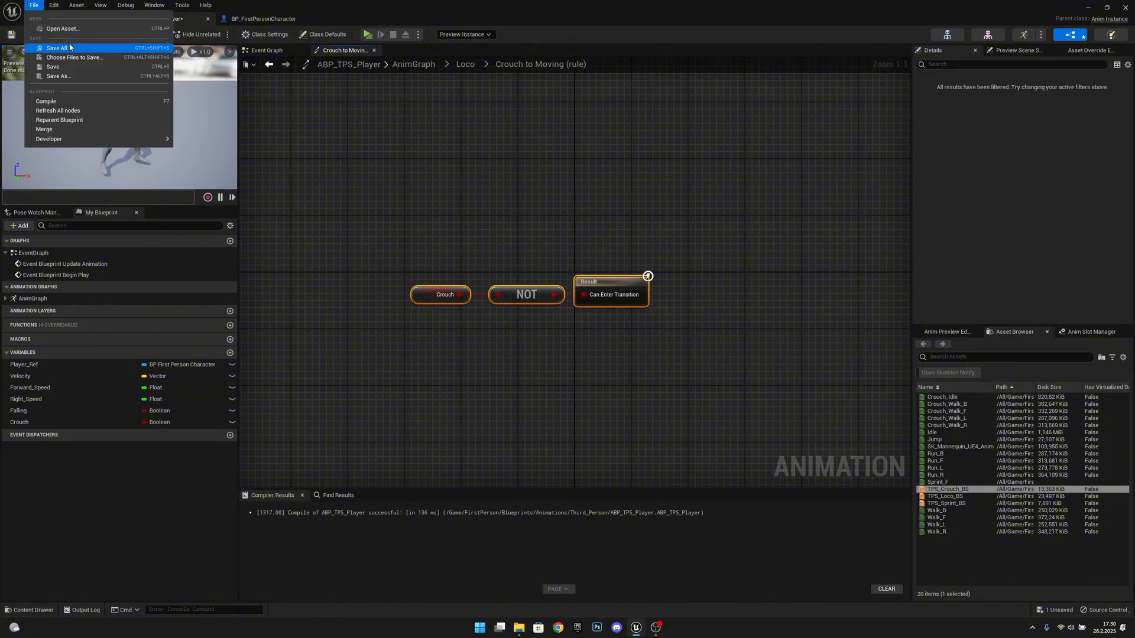
{"action": "left_click", "coordinate": [50, 47]}
Return to the Loco state machine and add a state alias named To_Jump above the Sprinting state.
{"action": "left_click", "coordinate": [464, 68]}
{"action": "right_click_drag", "start_coordinate": [734, 306], "coordinate": [664, 416]}
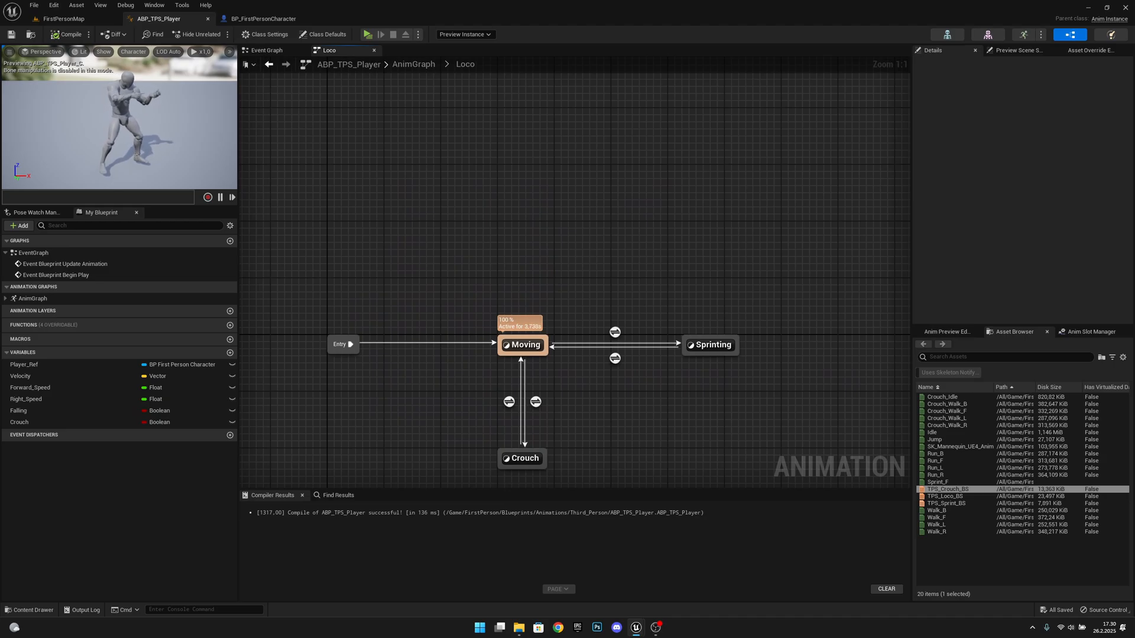
{"action": "right_click_drag", "start_coordinate": [742, 274], "coordinate": [750, 288]}
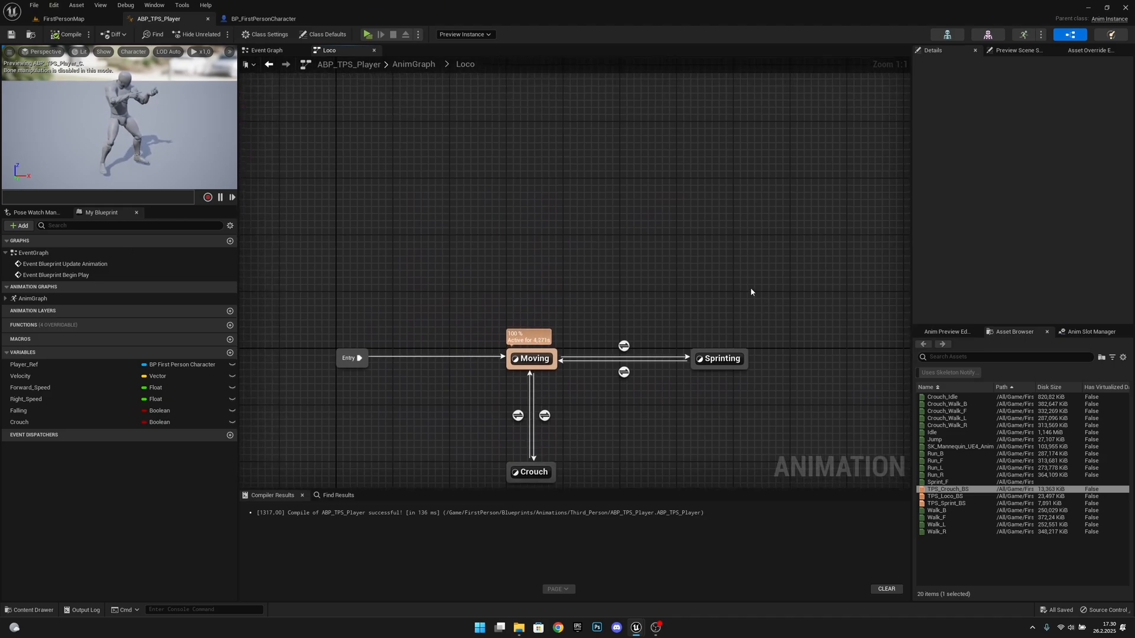
{"action": "right_click_drag", "start_coordinate": [693, 224], "coordinate": [698, 229]}
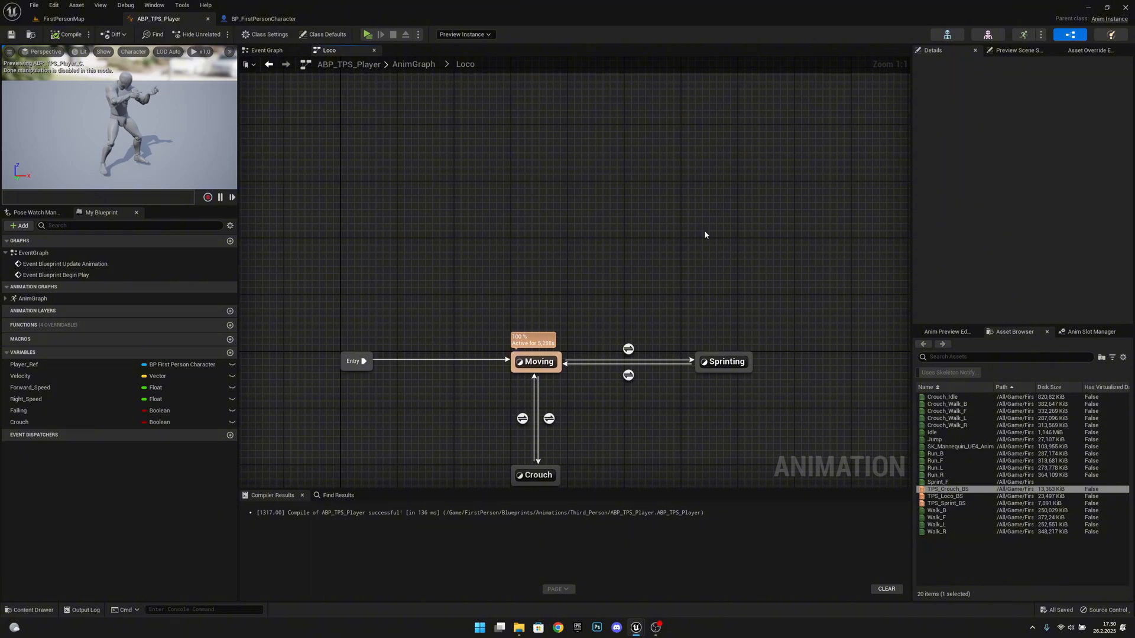
{"action": "right_click", "coordinate": [704, 231]}
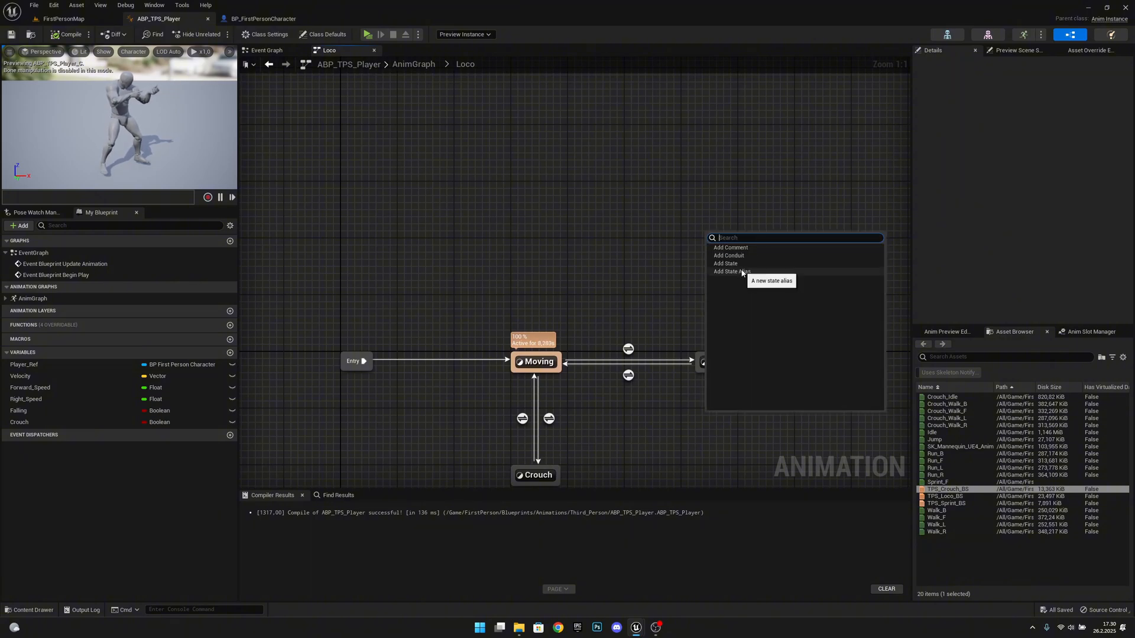
{"action": "left_click", "coordinate": [741, 271]}
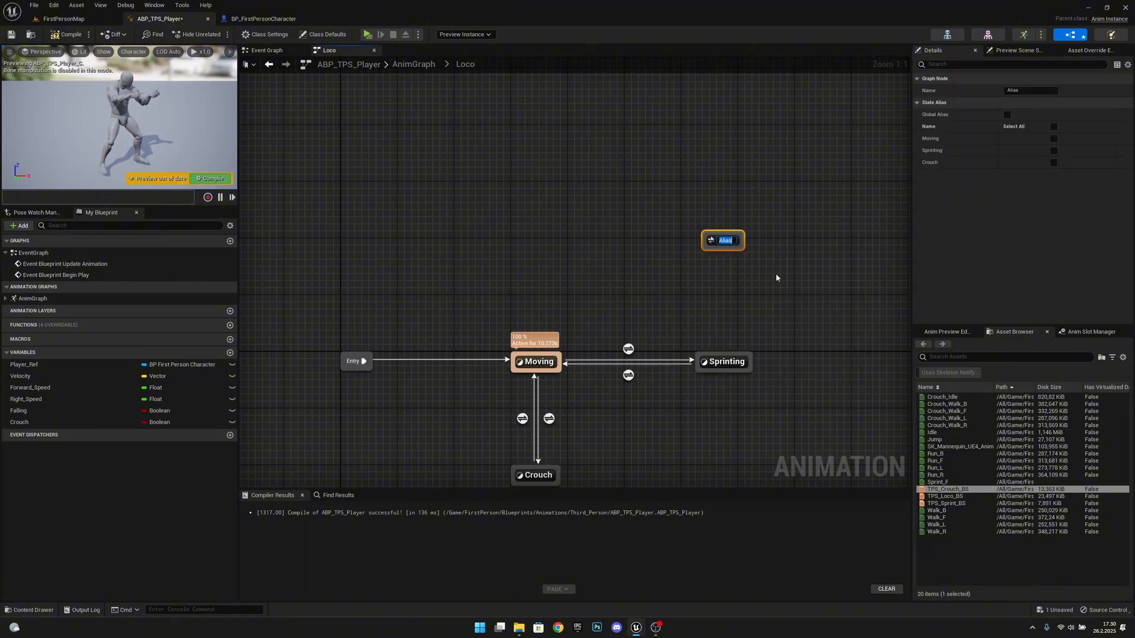
{"action": "type", "text": "To_Jump"}
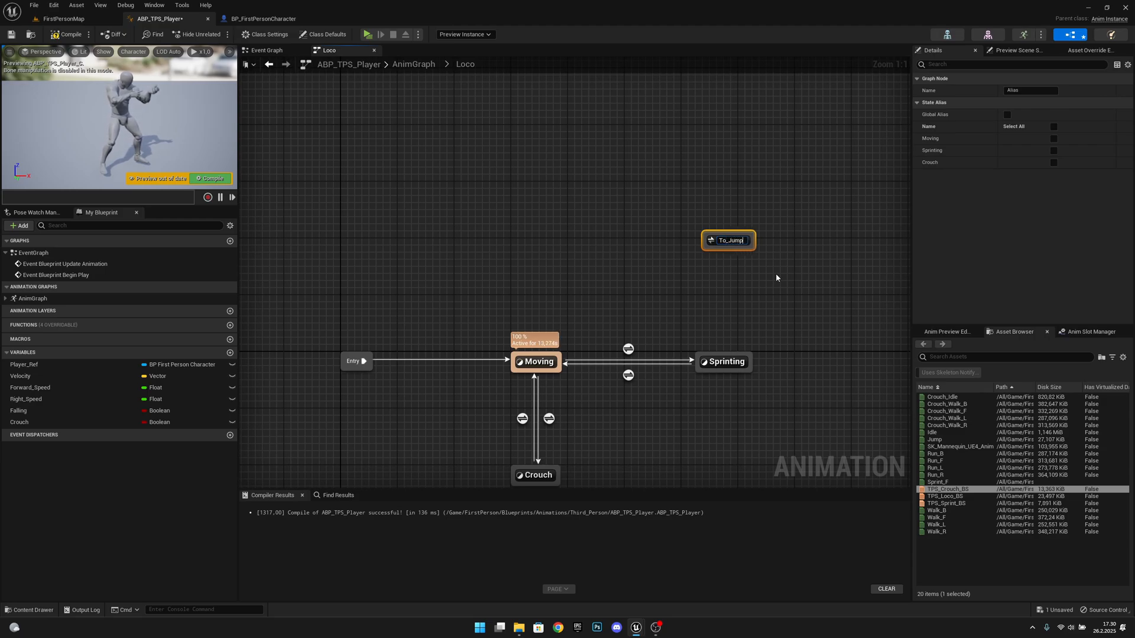
{"action": "key", "text": "Return"}
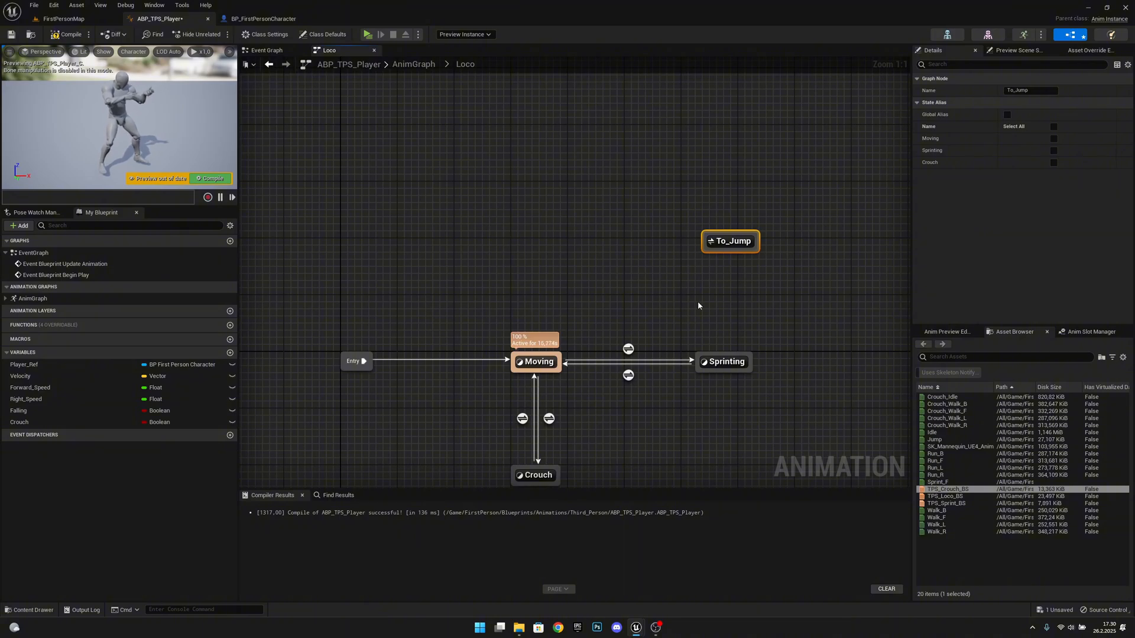
Line up the To_Jump alias above Sprinting and include the Moving, Sprinting and Crouch states in it.
{"action": "left_click_drag", "start_coordinate": [731, 241], "coordinate": [717, 242]}
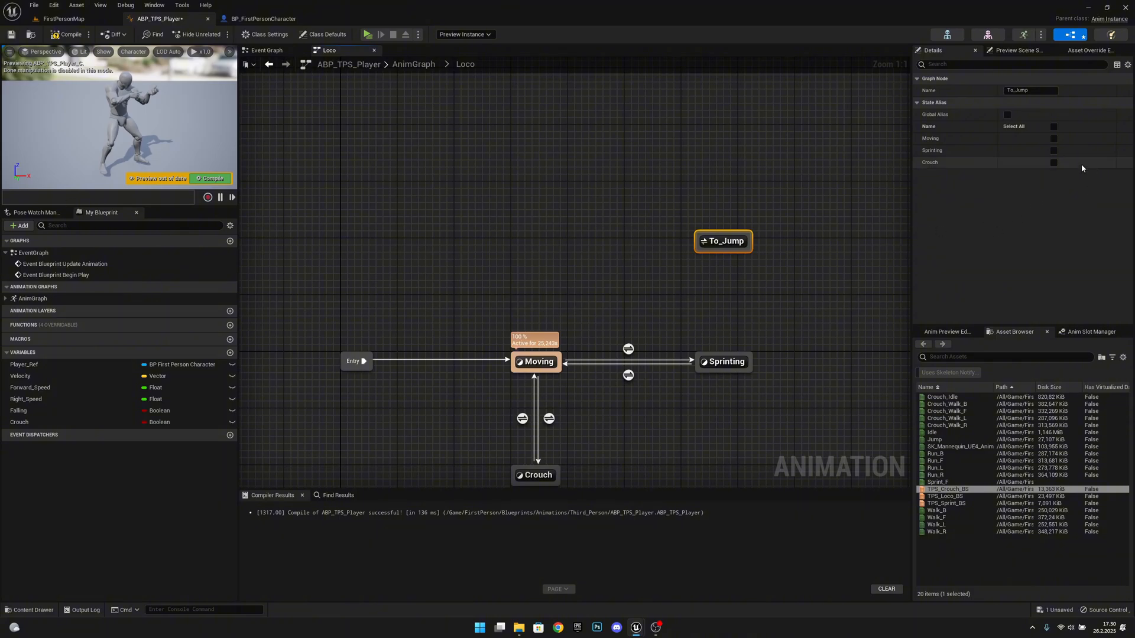
{"action": "left_click", "coordinate": [1053, 139]}
{"action": "left_click", "coordinate": [1054, 151]}
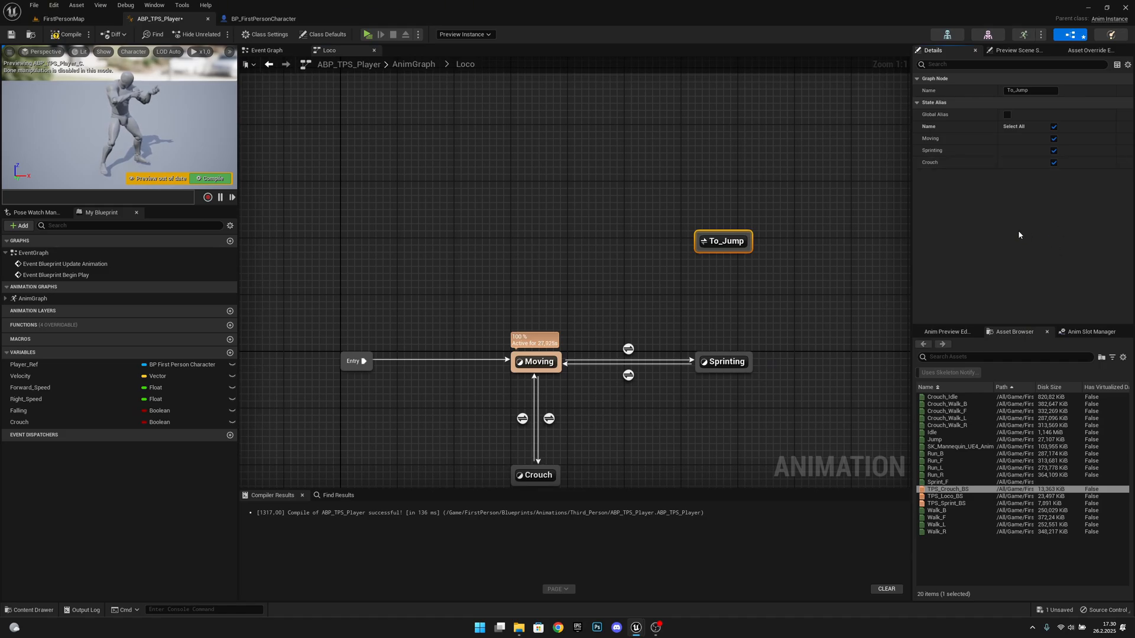
Create a new state with a transition from To_Jump, place it above Moving and name it Jumping.
{"action": "left_click_drag", "start_coordinate": [702, 242], "coordinate": [554, 247]}
{"action": "left_click", "coordinate": [571, 266]}
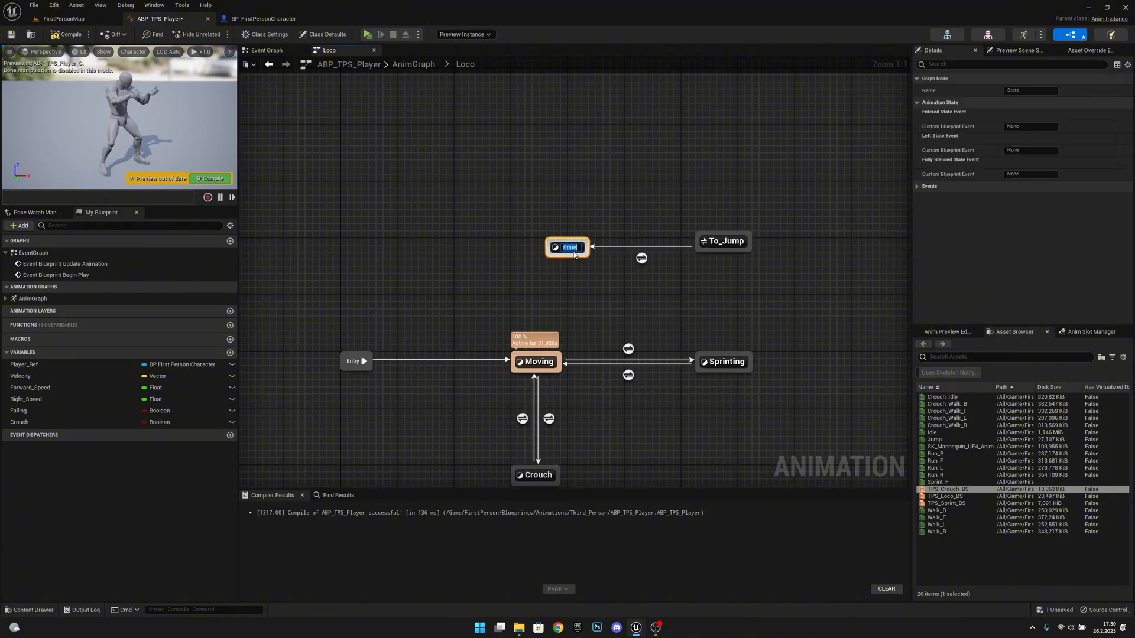
{"action": "left_click", "coordinate": [552, 248]}
{"action": "left_click", "coordinate": [559, 245]}
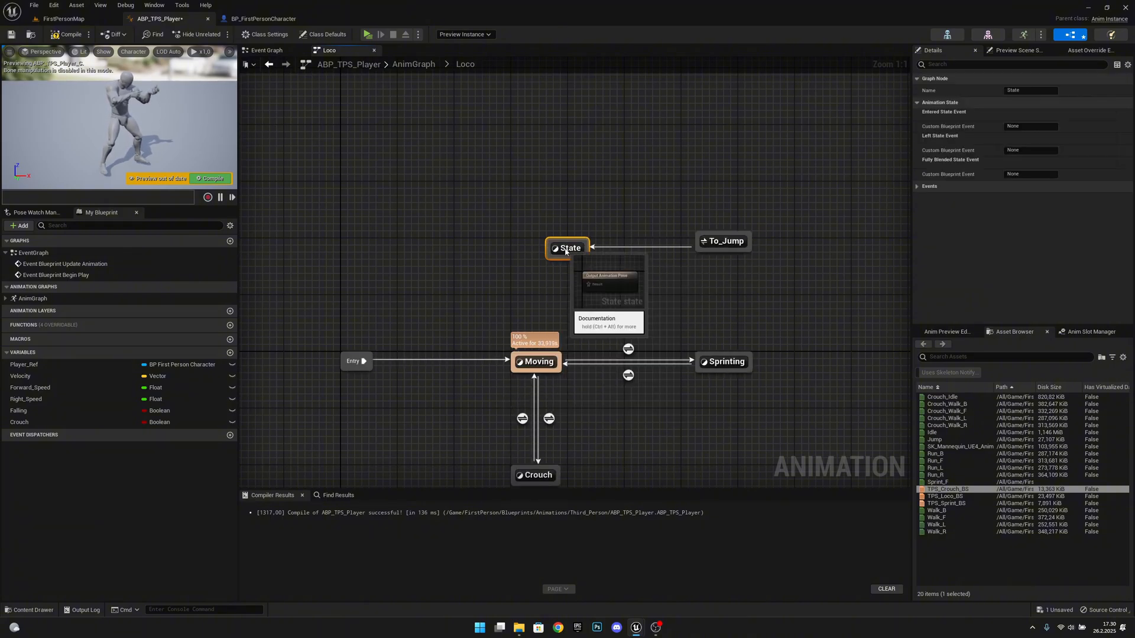
{"action": "left_click_drag", "start_coordinate": [564, 251], "coordinate": [537, 241]}
{"action": "left_click", "coordinate": [538, 240]}
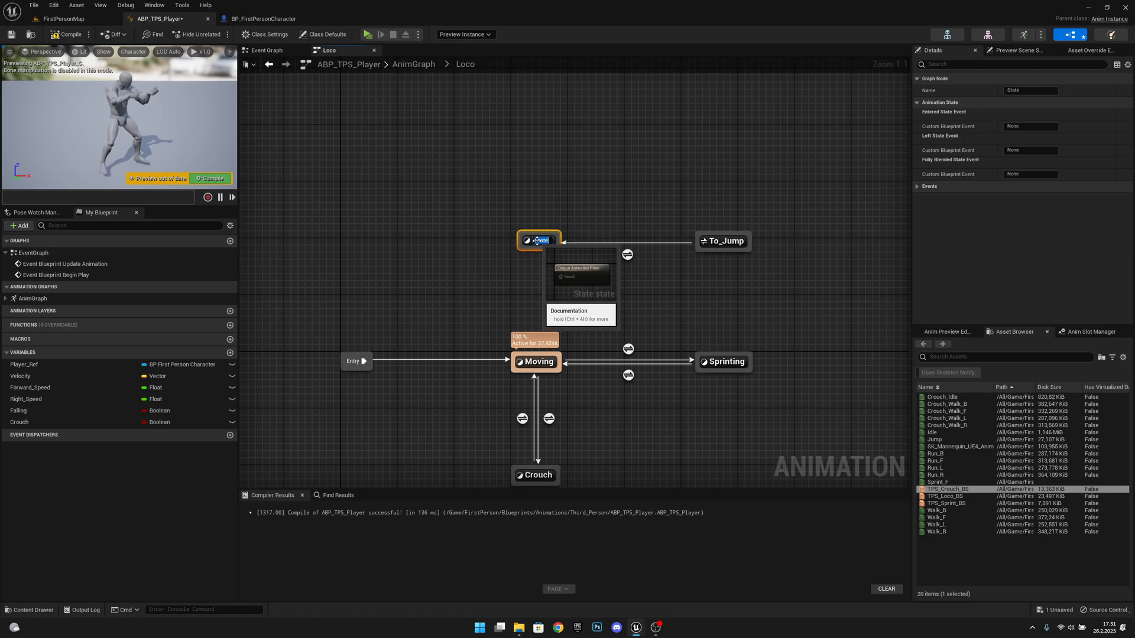
{"action": "type", "text": "Jum"}
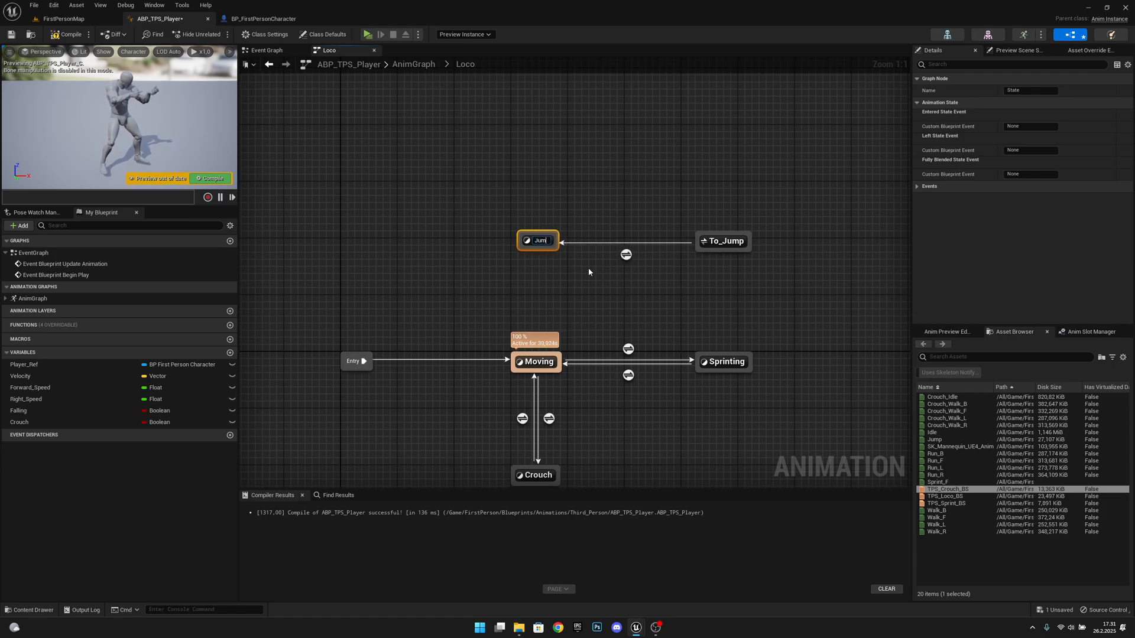
{"action": "type", "text": "ping"}
{"action": "key", "text": "Return"}
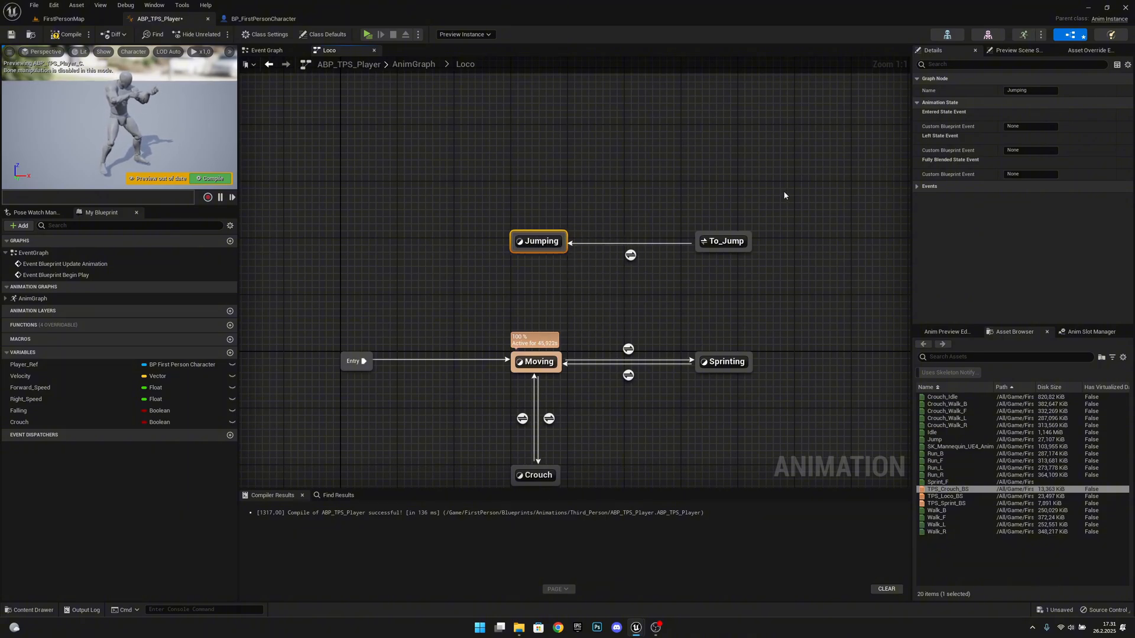
Open the To_Jump to Jumping rule and connect the Falling variable to Can Enter Transition, straightening the nodes.
{"action": "double_click", "coordinate": [630, 255]}
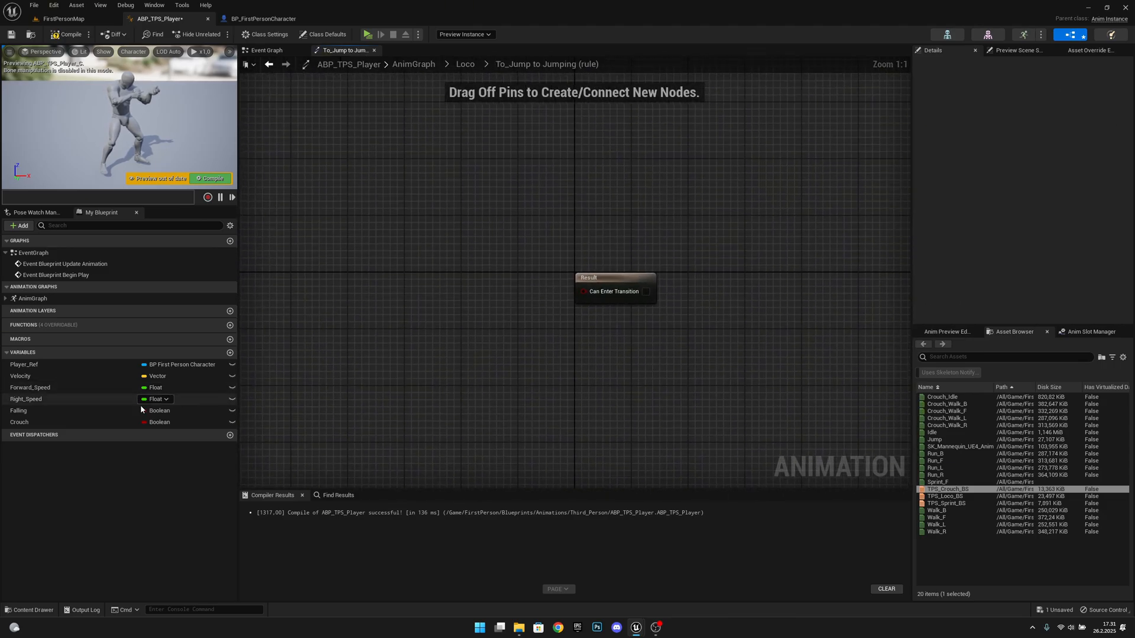
{"action": "left_click_drag", "start_coordinate": [38, 412], "coordinate": [584, 290]}
{"action": "left_click", "coordinate": [518, 301]}
{"action": "left_click_drag", "start_coordinate": [514, 288], "coordinate": [514, 295]}
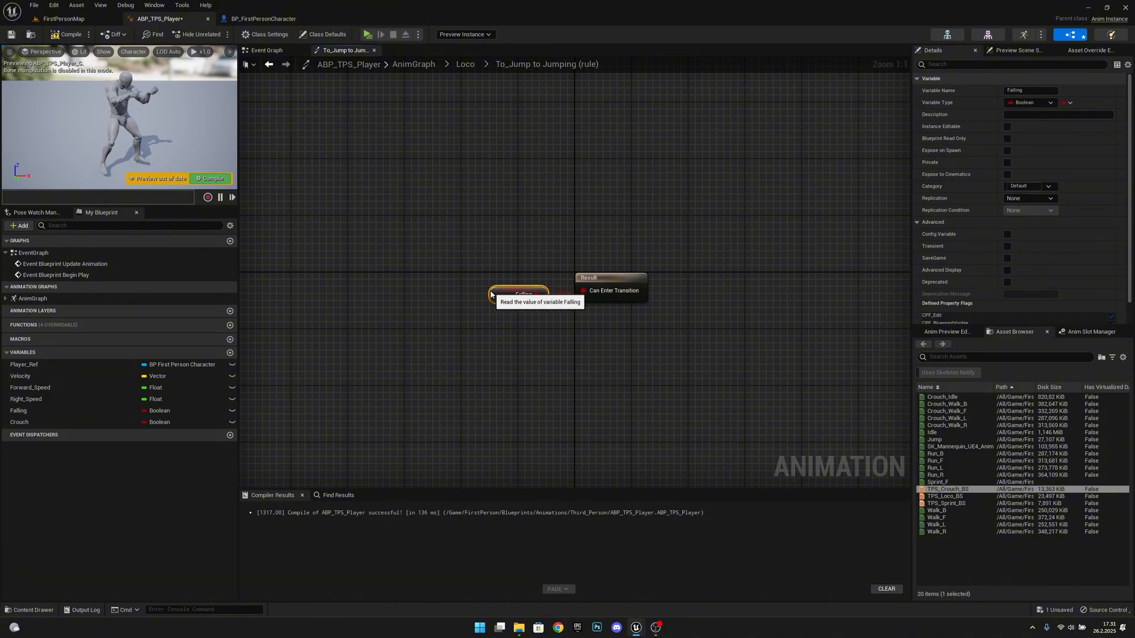
{"action": "left_click_drag", "start_coordinate": [646, 330], "coordinate": [505, 272]}
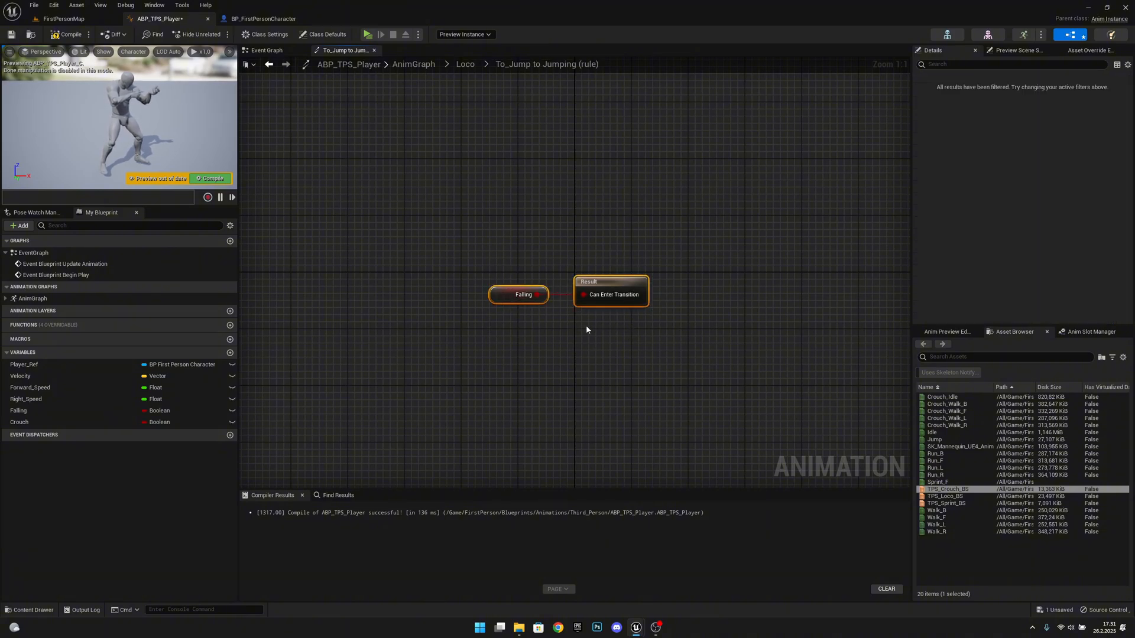
{"action": "right_click_drag", "start_coordinate": [586, 330], "coordinate": [580, 338]}
Return to Loco and rename the Jumping state to In Air.
{"action": "left_click", "coordinate": [466, 66]}
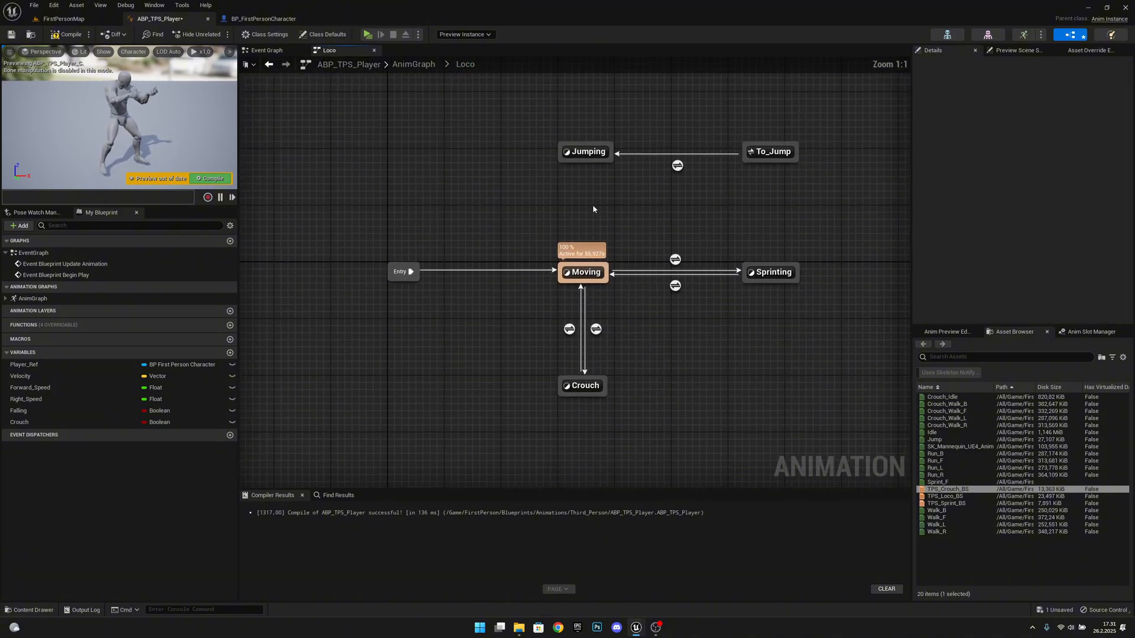
{"action": "right_click_drag", "start_coordinate": [610, 211], "coordinate": [607, 251]}
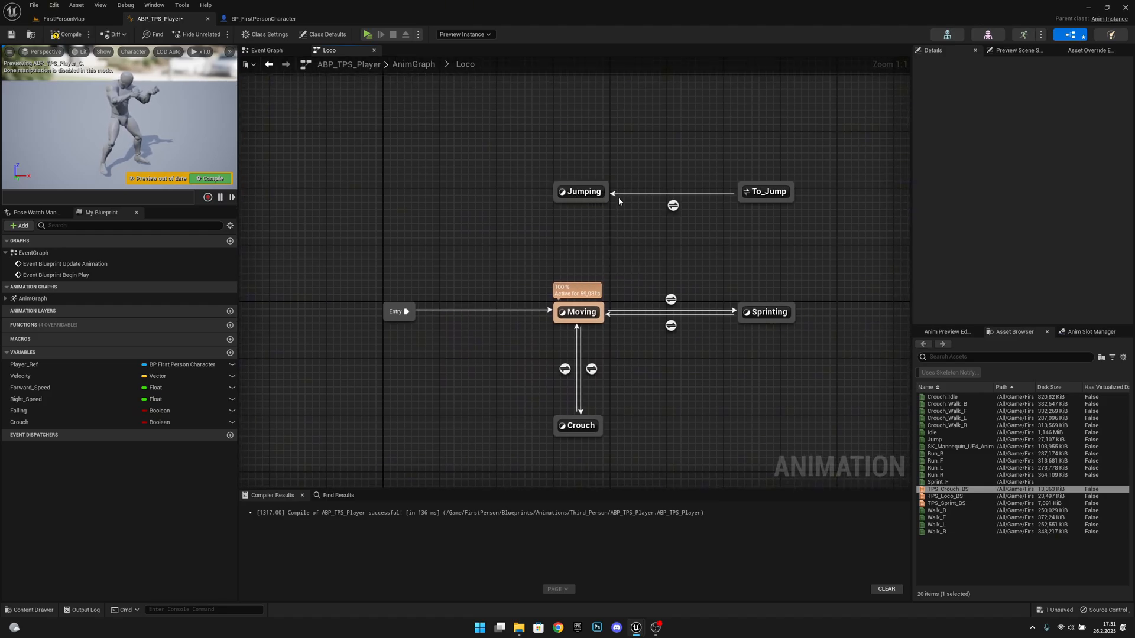
{"action": "left_click", "coordinate": [597, 198]}
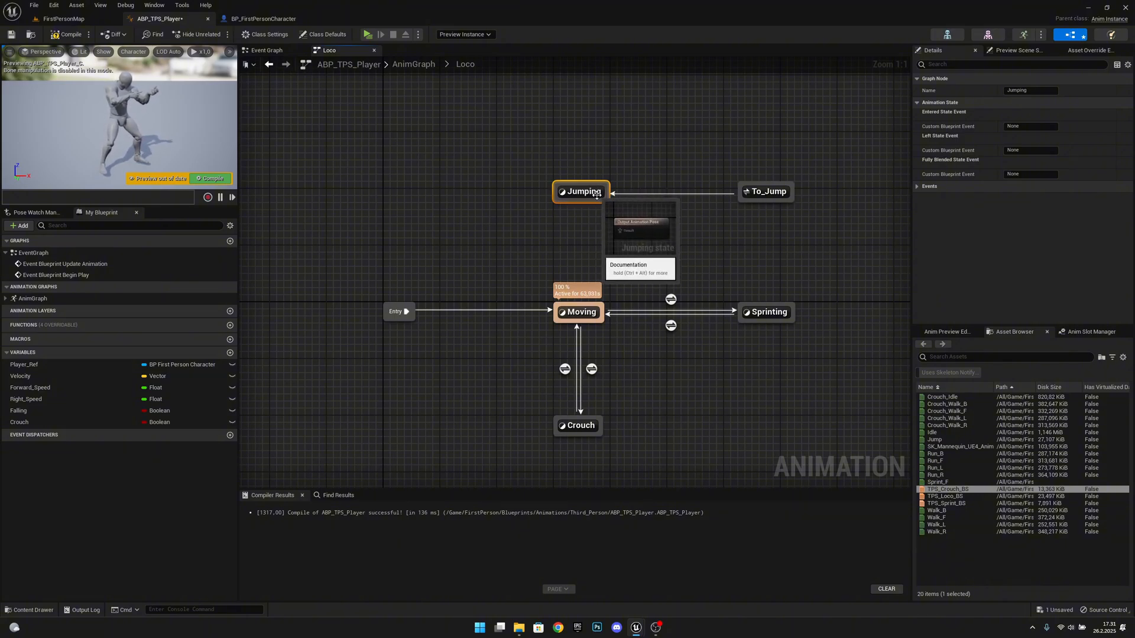
{"action": "key", "text": "F2"}
{"action": "key", "text": "BackSpace"}
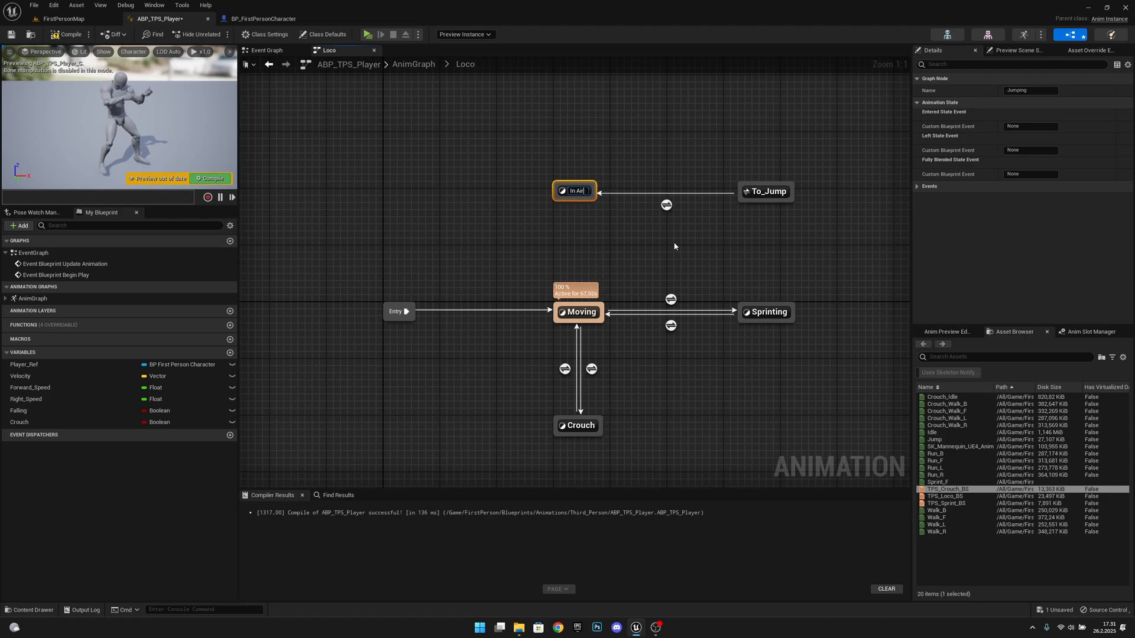
{"action": "key", "text": "Return"}
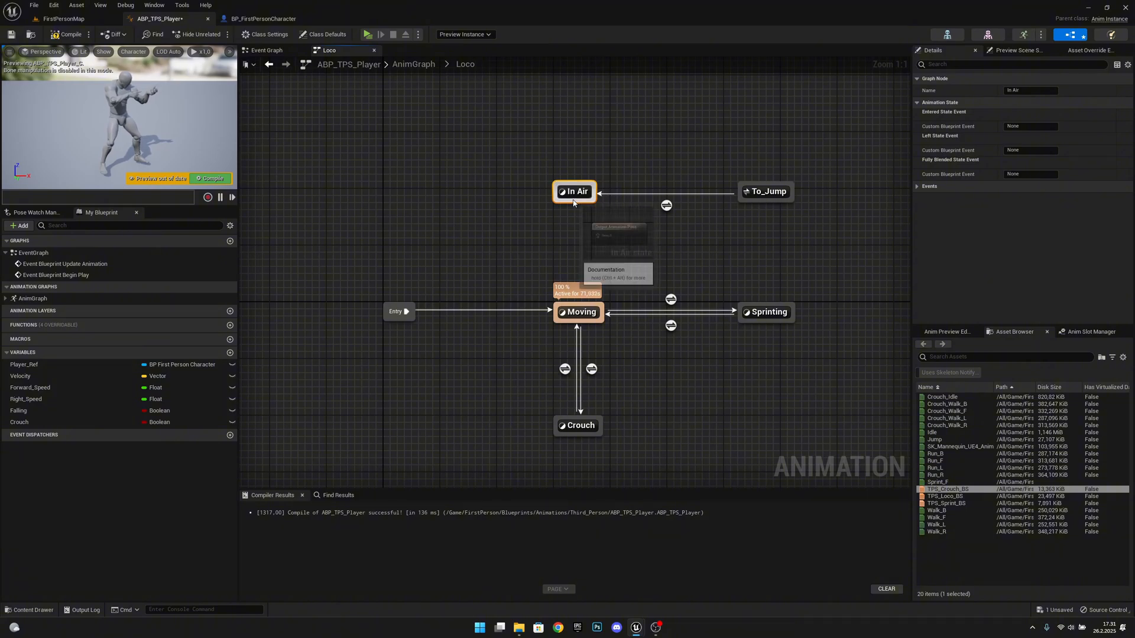
Create a transition from In Air to Moving and connect Falling through a NOT Boolean node to Can Enter Transition in its rule.
{"action": "left_click_drag", "start_coordinate": [578, 202], "coordinate": [578, 307]}
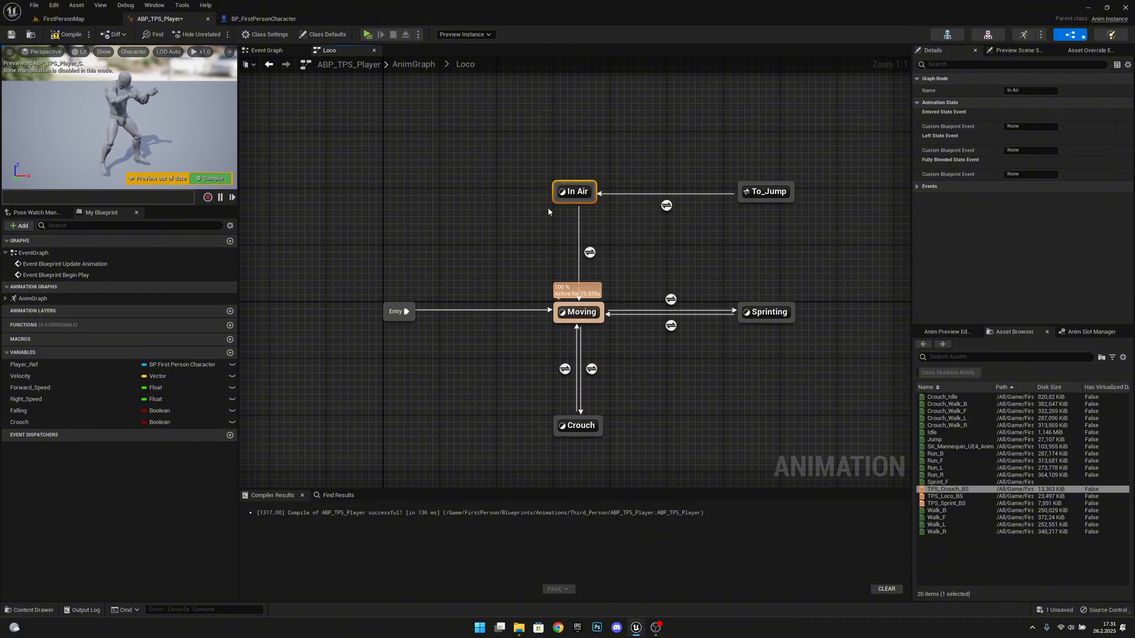
{"action": "double_click", "coordinate": [589, 253]}
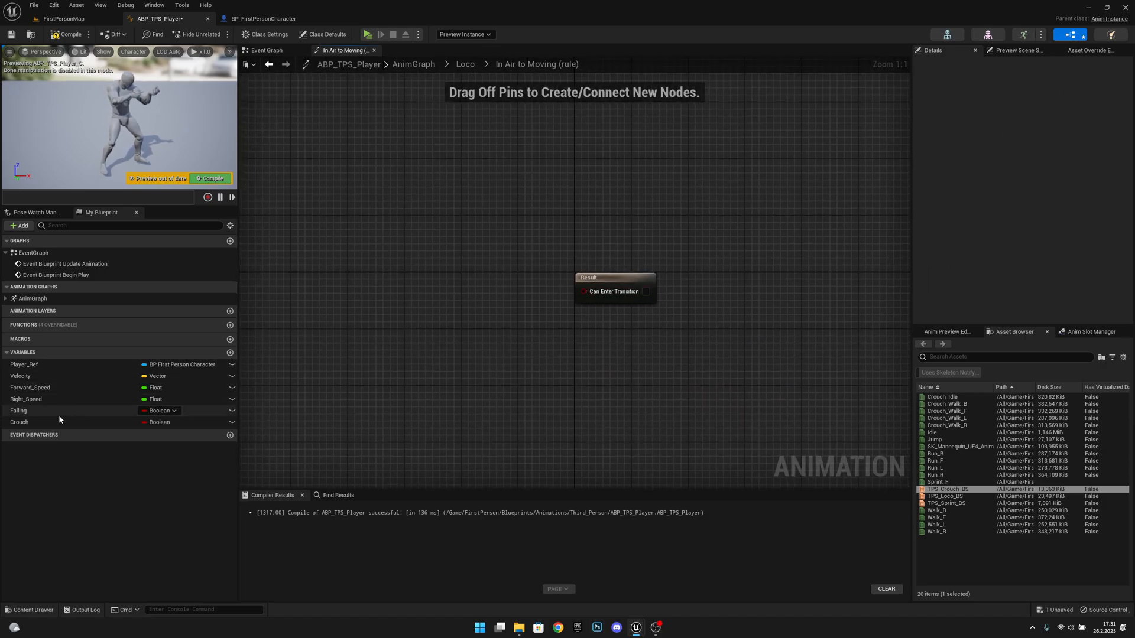
{"action": "left_click_drag", "start_coordinate": [59, 412], "coordinate": [585, 291]}
{"action": "left_click", "coordinate": [425, 294]}
{"action": "type", "text": "not bo"}
{"action": "key", "text": "Return"}
{"action": "left_click_drag", "start_coordinate": [627, 325], "coordinate": [392, 256]}
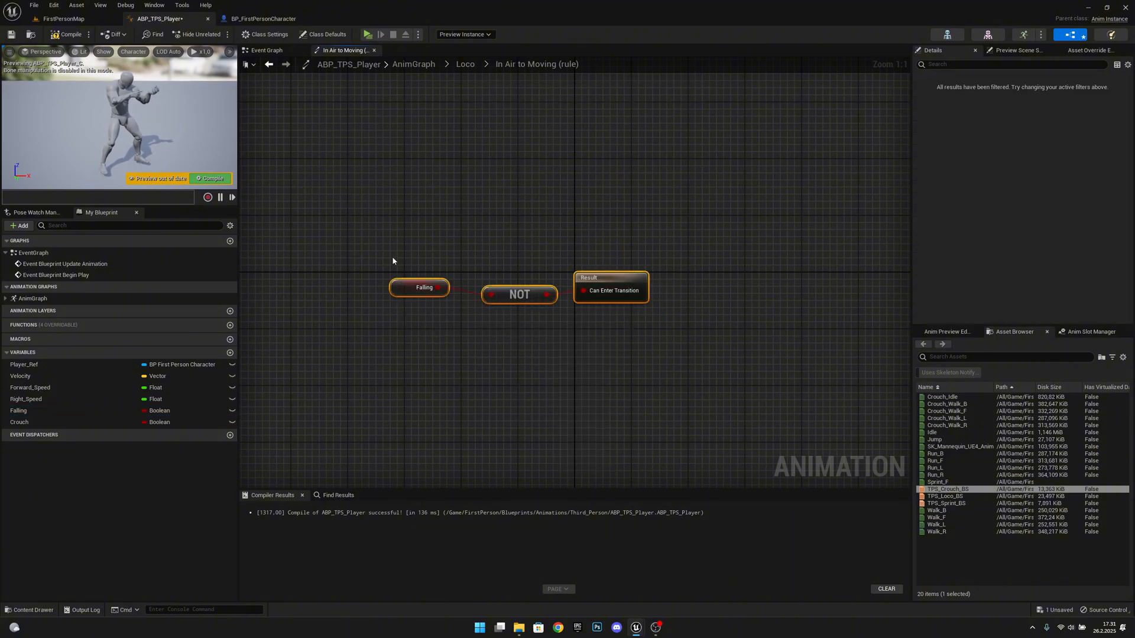
{"action": "key", "text": "q"}
Compile the blueprint with the finished In Air to Moving rule and save the changes.
{"action": "left_click", "coordinate": [69, 37]}
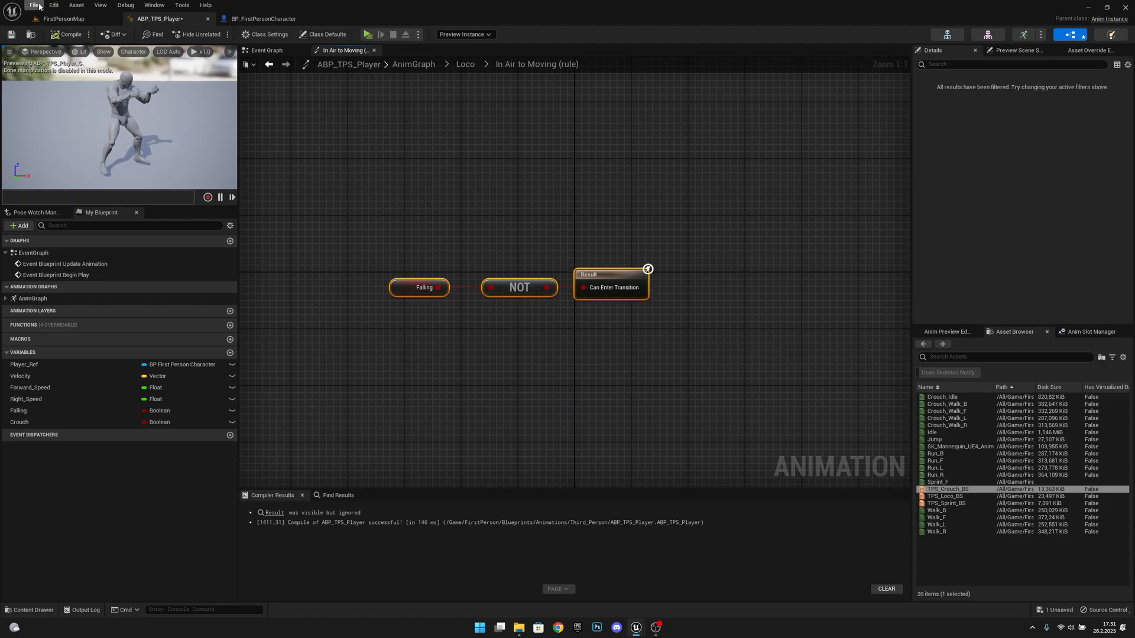
{"action": "left_click", "coordinate": [34, 5]}
{"action": "left_click", "coordinate": [50, 56]}
Open the In Air state from Loco, add the Jump animation and connect it to the Output Animation Pose.
{"action": "left_click", "coordinate": [466, 65]}
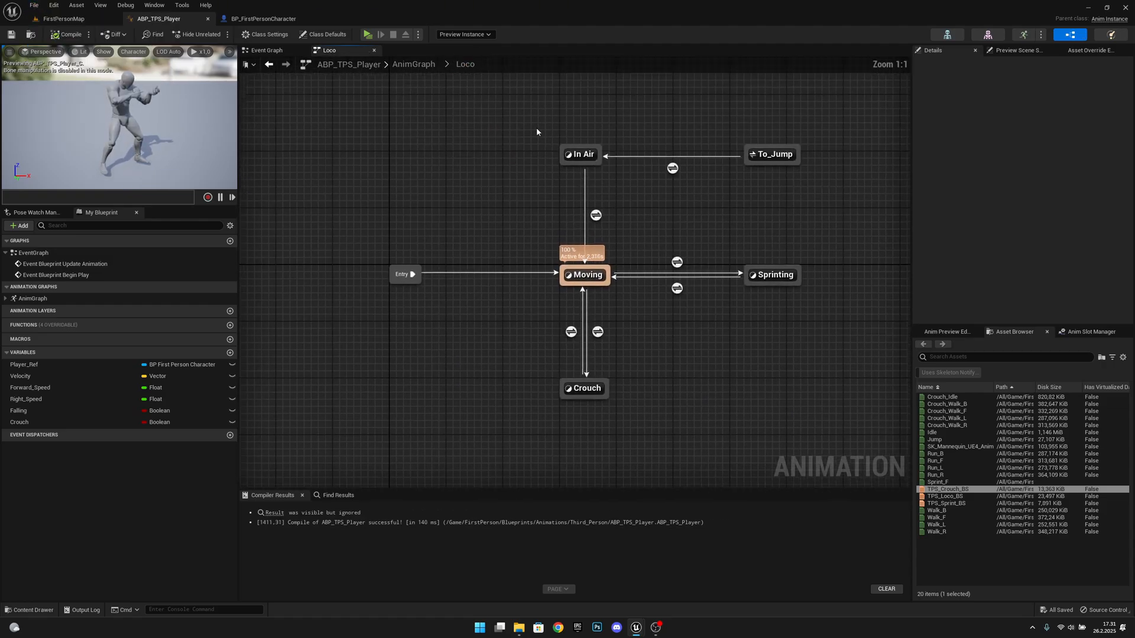
{"action": "left_click", "coordinate": [588, 168]}
{"action": "double_click", "coordinate": [588, 167]}
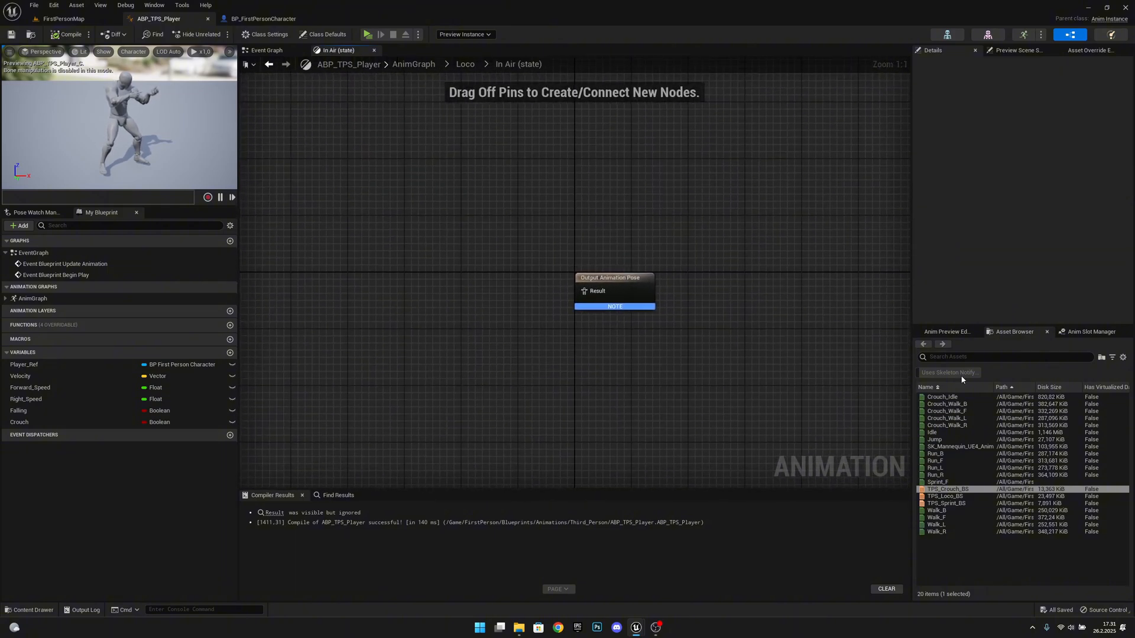
{"action": "left_click_drag", "start_coordinate": [985, 440], "coordinate": [601, 294]}
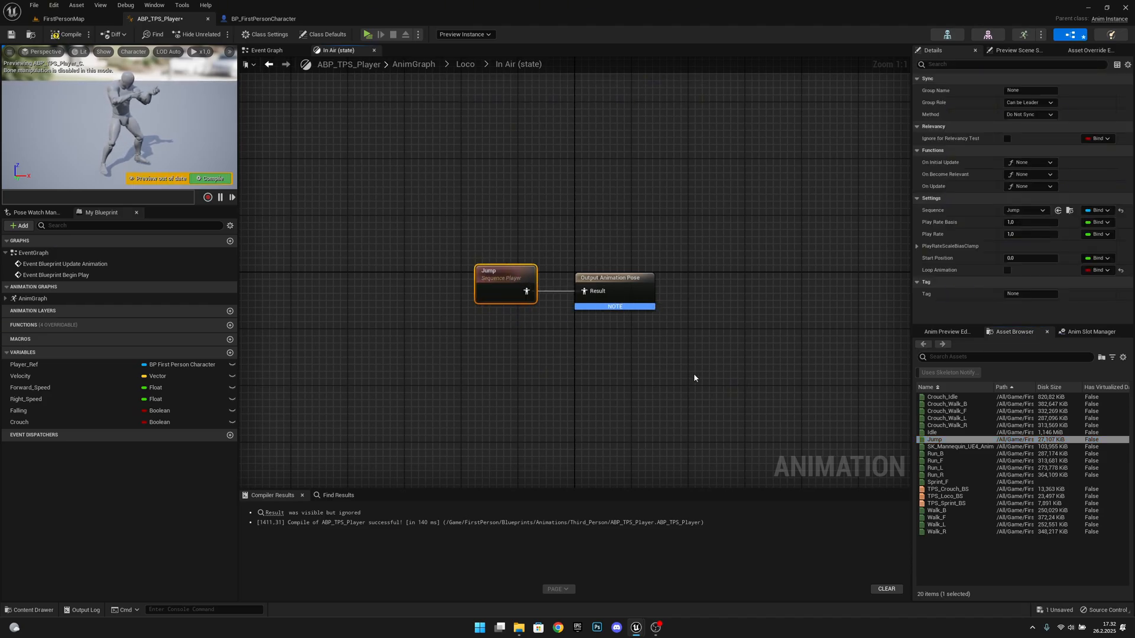
{"action": "right_click_drag", "start_coordinate": [693, 379], "coordinate": [697, 401]}
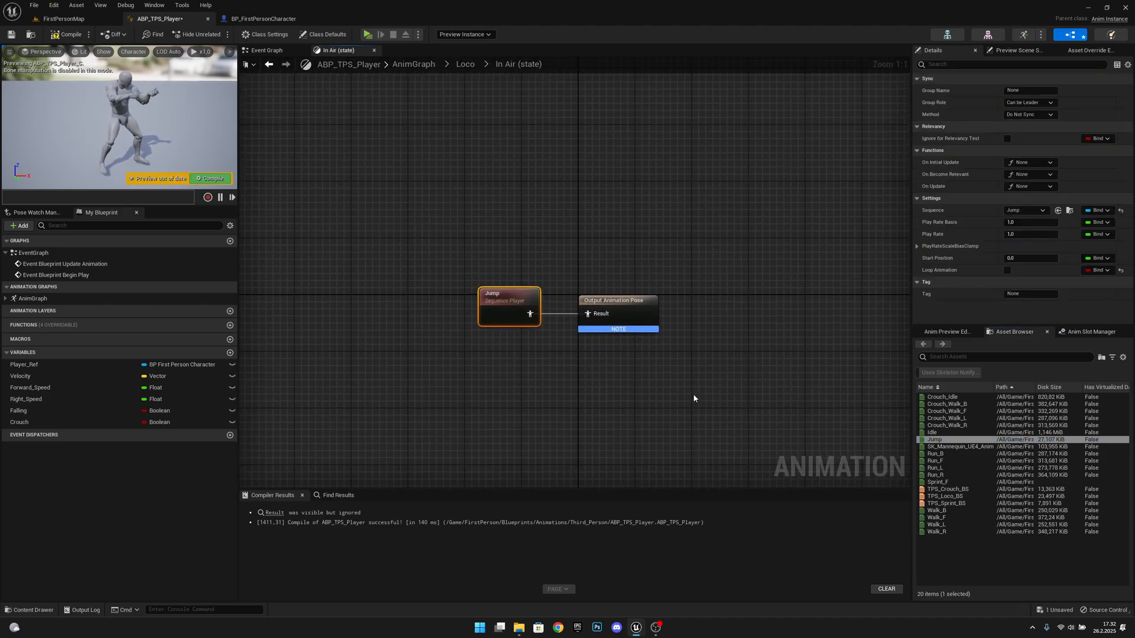
Compile the animation blueprint, then go back to Loco and close the ABP_TPS_Player editor.
{"action": "left_click", "coordinate": [73, 34]}
{"action": "left_click", "coordinate": [464, 66]}
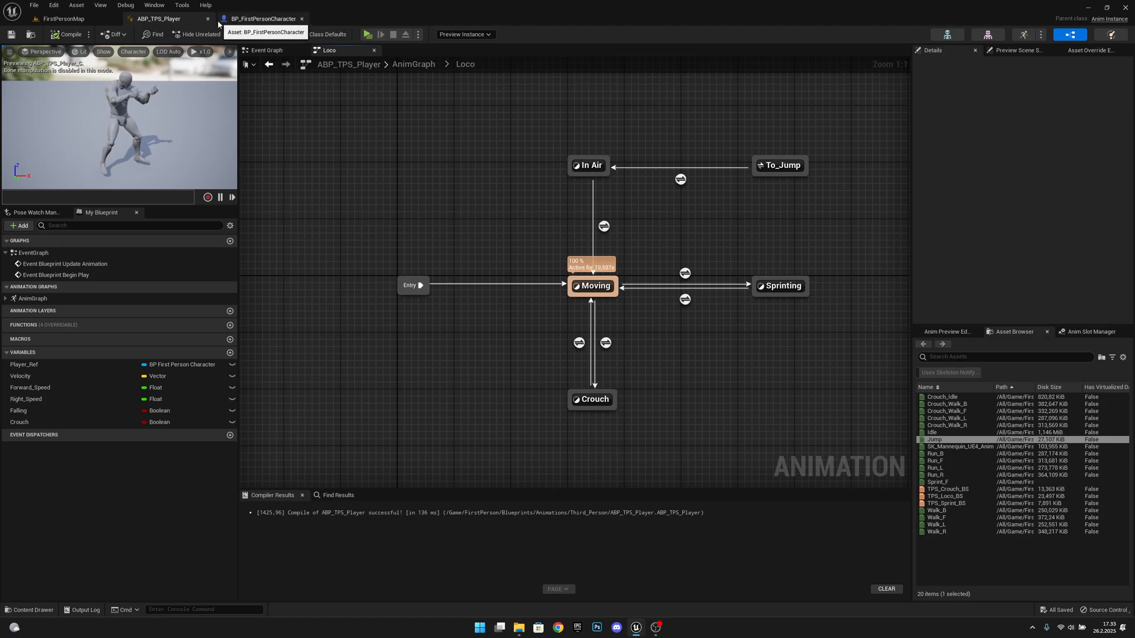
{"action": "left_click", "coordinate": [208, 21]}
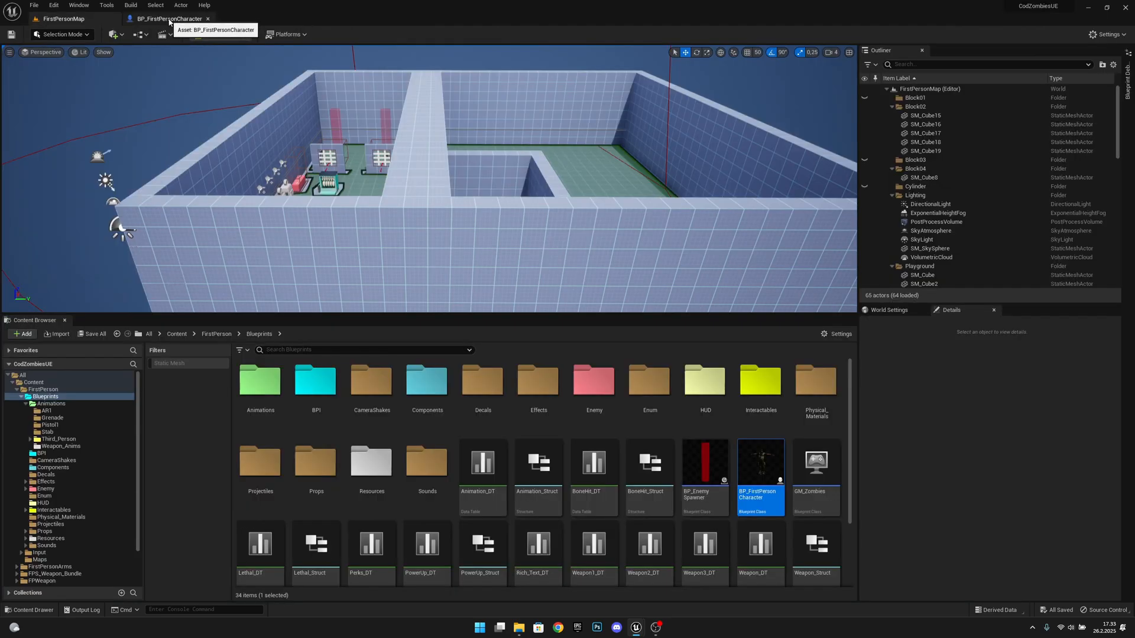
In the BP_FirstPersonCharacter viewport, select Hands_Mesh and locate its skeletal mesh asset in the project content.
{"action": "left_click", "coordinate": [185, 22]}
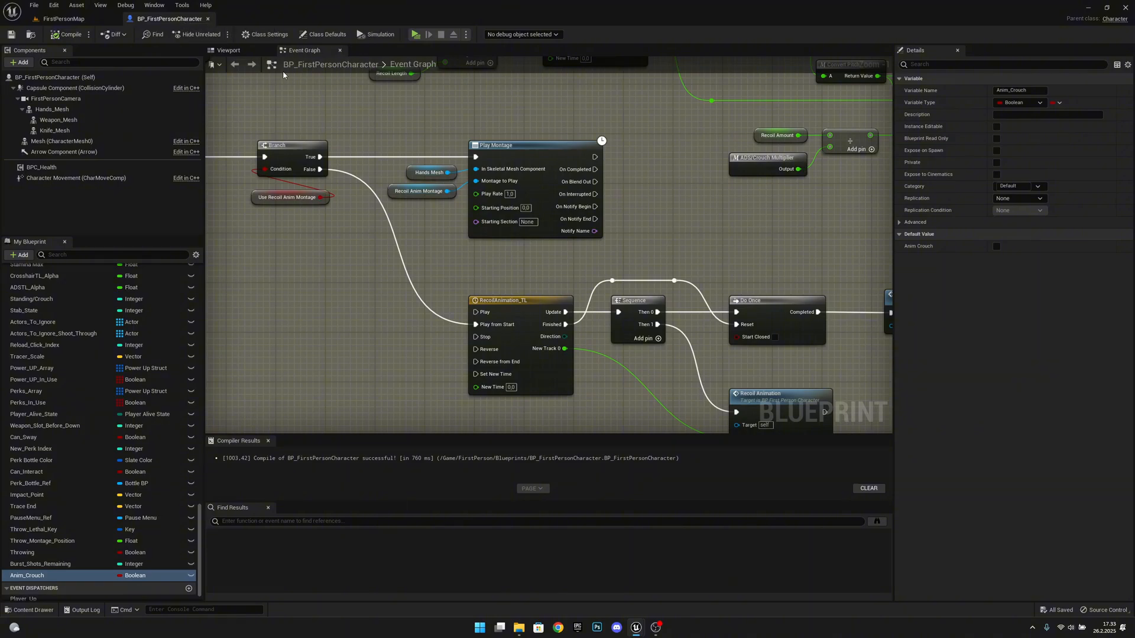
{"action": "left_click", "coordinate": [229, 51]}
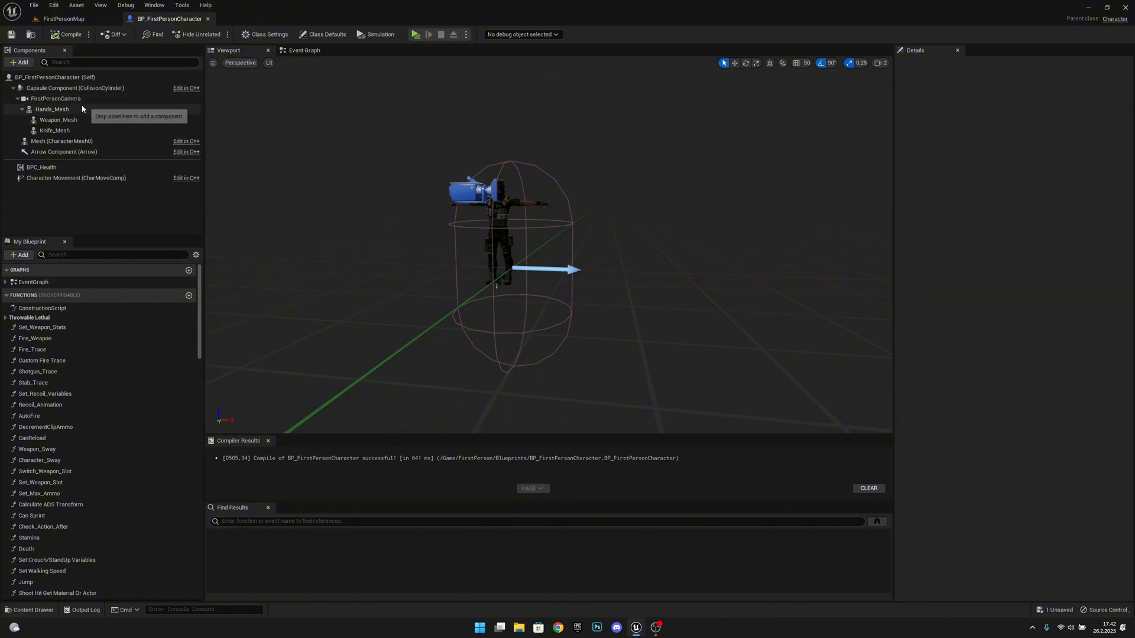
{"action": "left_click", "coordinate": [500, 215]}
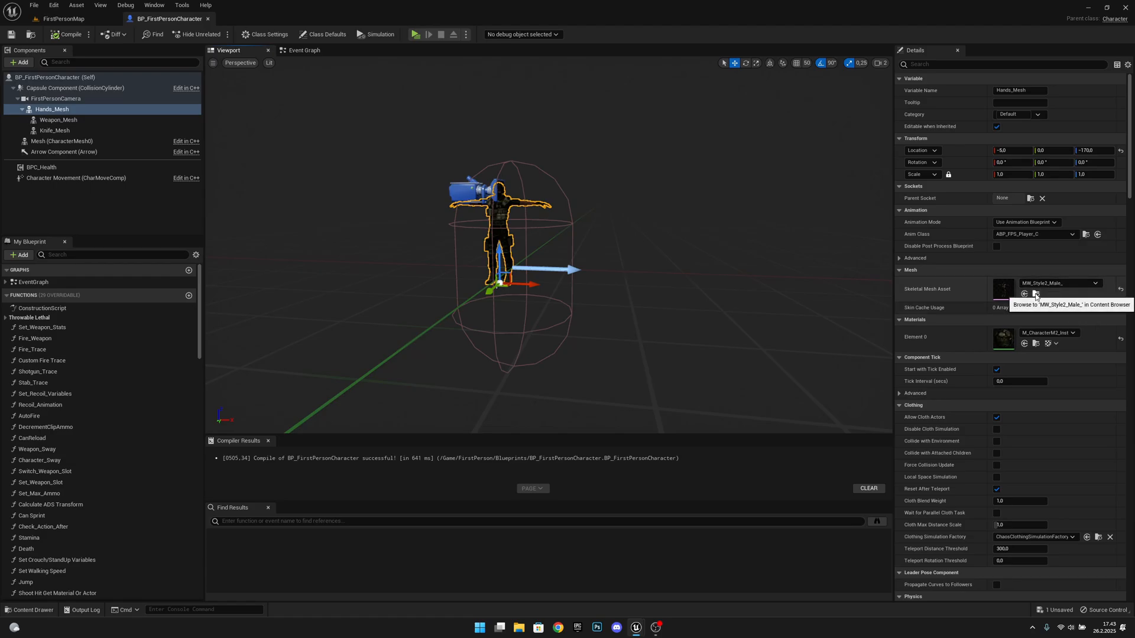
{"action": "left_click", "coordinate": [1037, 293]}
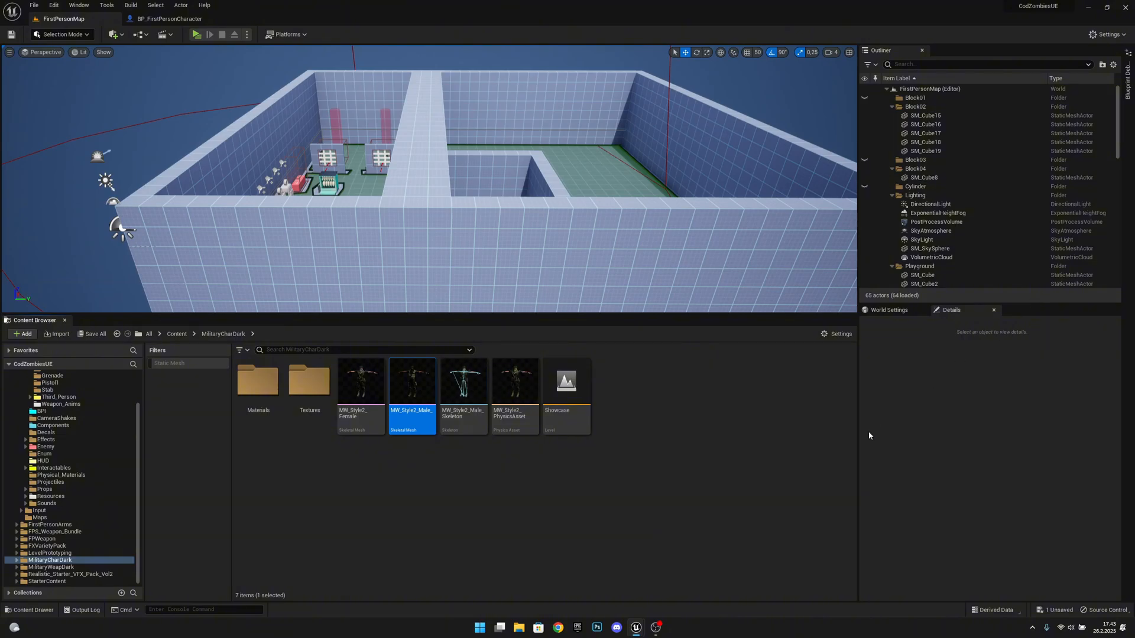
Duplicate the MW_Style2_Male_ skeletal mesh and name the copy MW_Style2_Male_Full.
{"action": "right_click", "coordinate": [413, 398]}
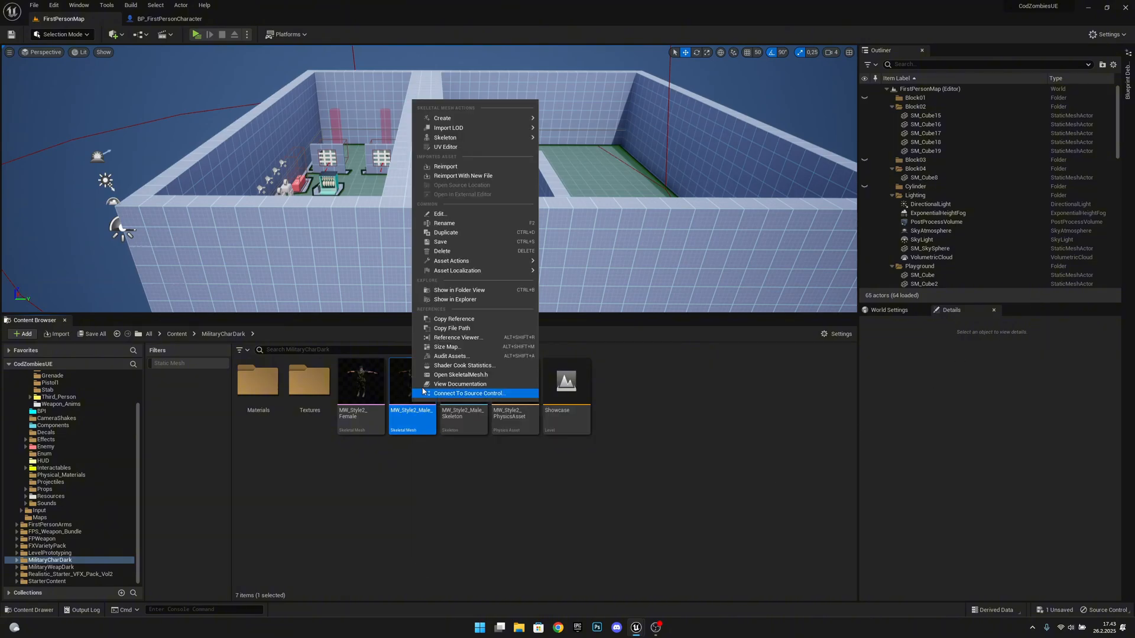
{"action": "left_click", "coordinate": [467, 232]}
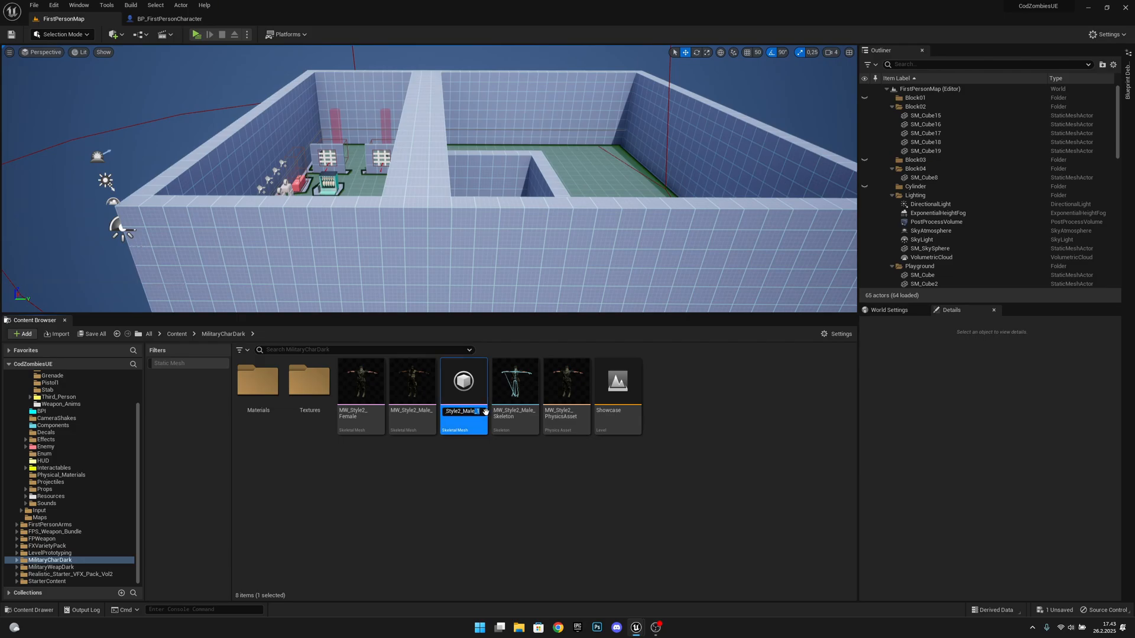
{"action": "key", "text": "BackSpace"}
{"action": "type", "text": "Full"}
{"action": "key", "text": "Return"}
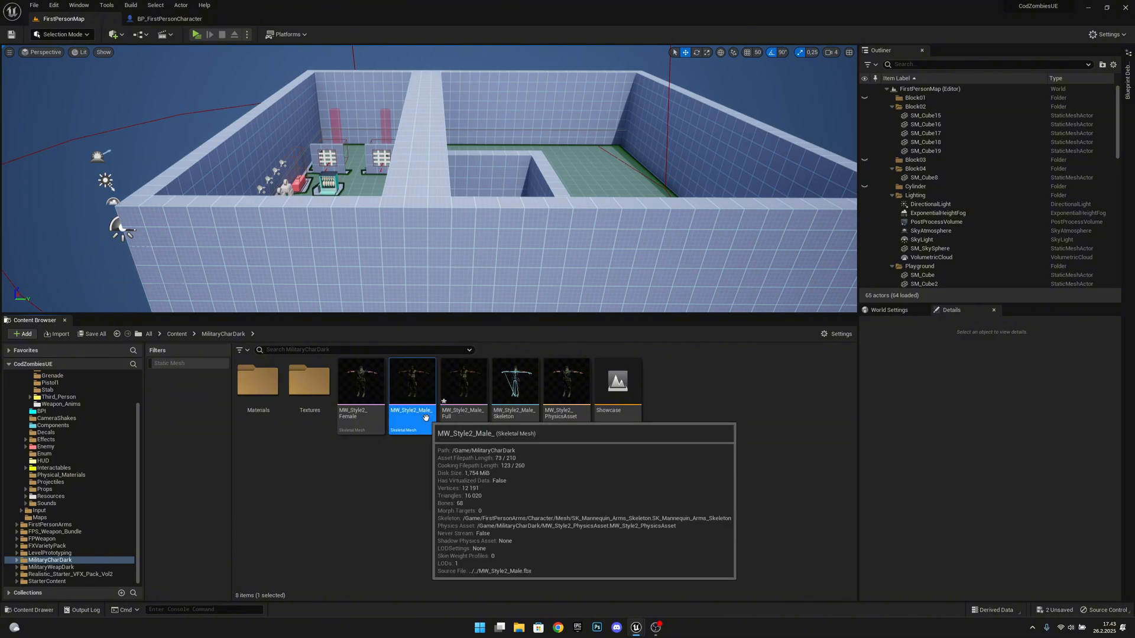
Rename the original MW_Style2_Male_ skeletal mesh as MW_Style2_Male_Hands.
{"action": "left_click", "coordinate": [429, 421]}
{"action": "key", "text": "F2"}
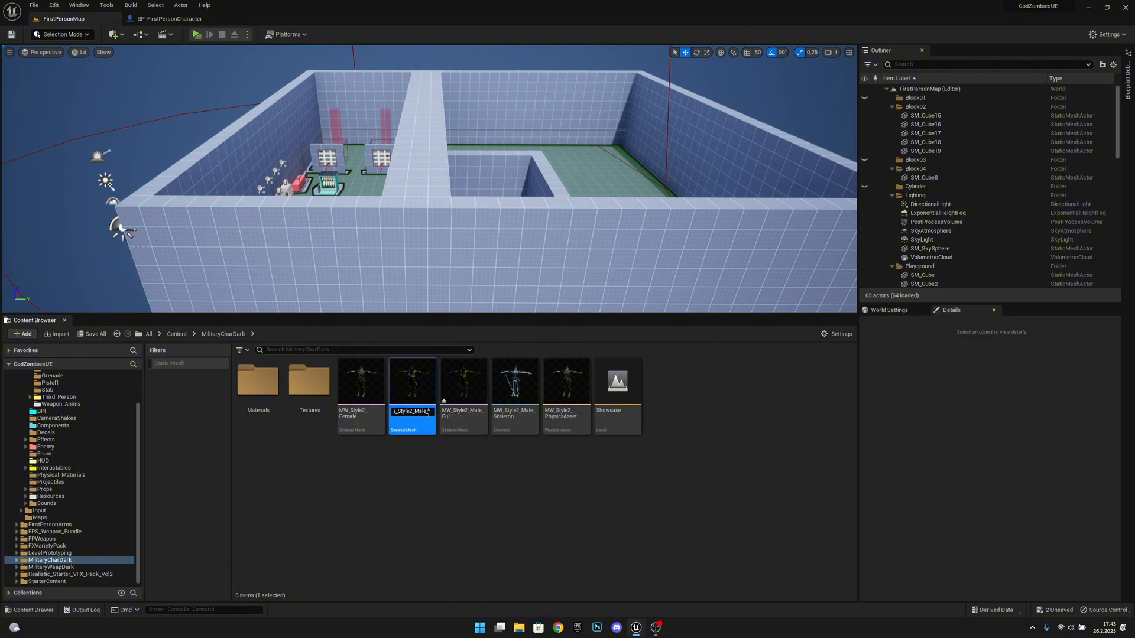
{"action": "type", "text": "Hands"}
{"action": "key", "text": "Return"}
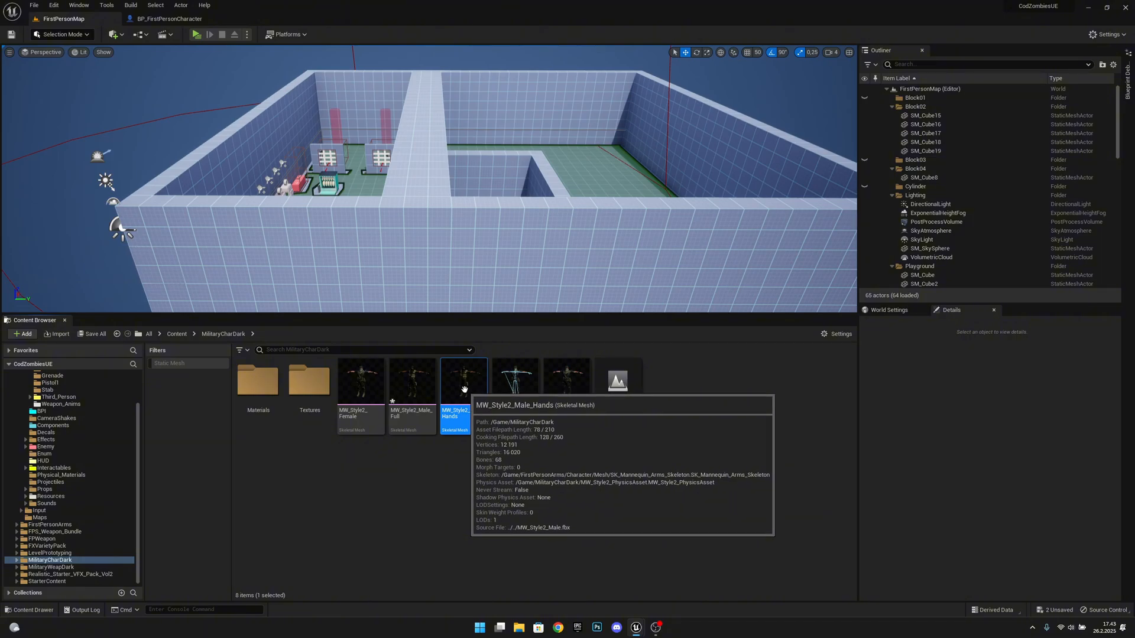
Assign the SK_Mannequin_UE4_Skeleton skeleton to the MW_Style2_Male_Full skeletal mesh, searching the skeletons for "ue4".
{"action": "left_click", "coordinate": [417, 395]}
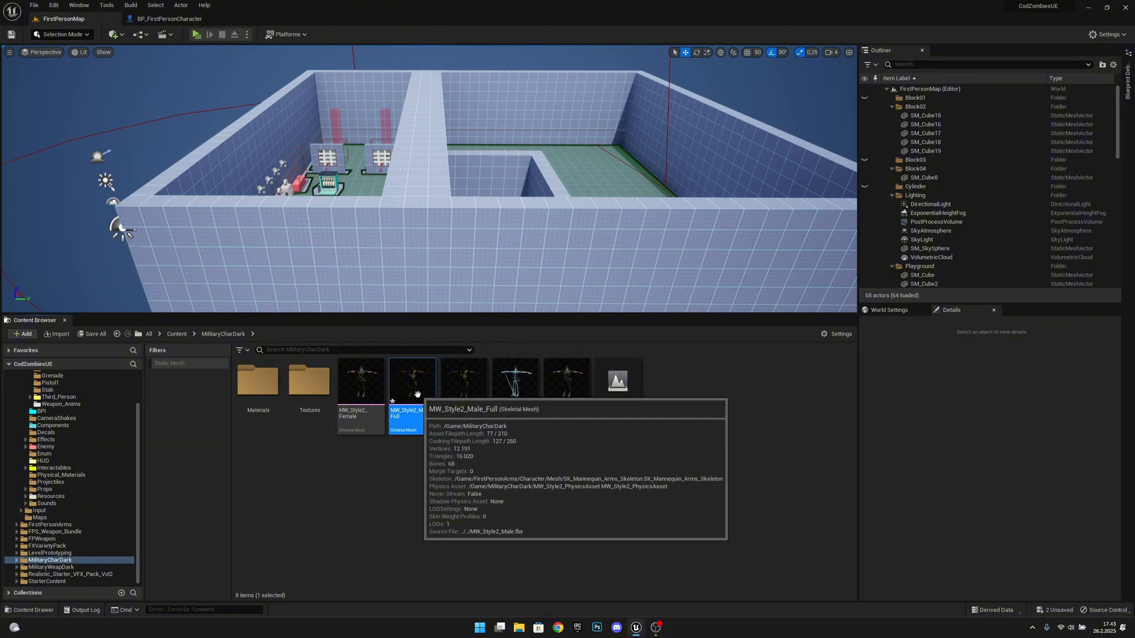
{"action": "right_click", "coordinate": [417, 395]}
{"action": "mouse_move", "coordinate": [483, 136]}
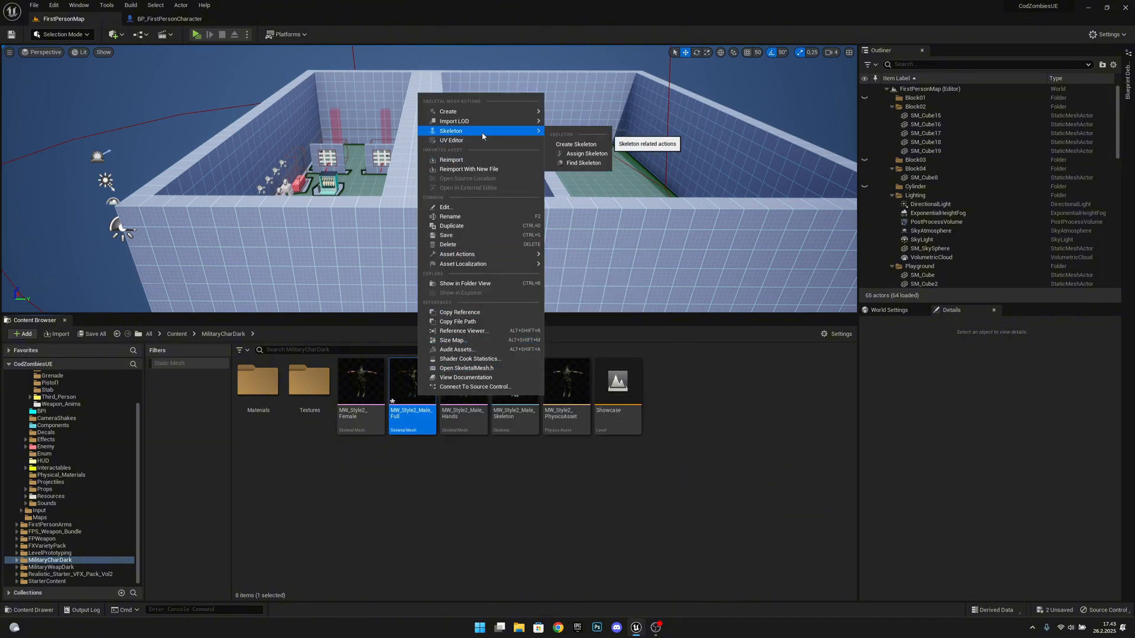
{"action": "left_click", "coordinate": [586, 153]}
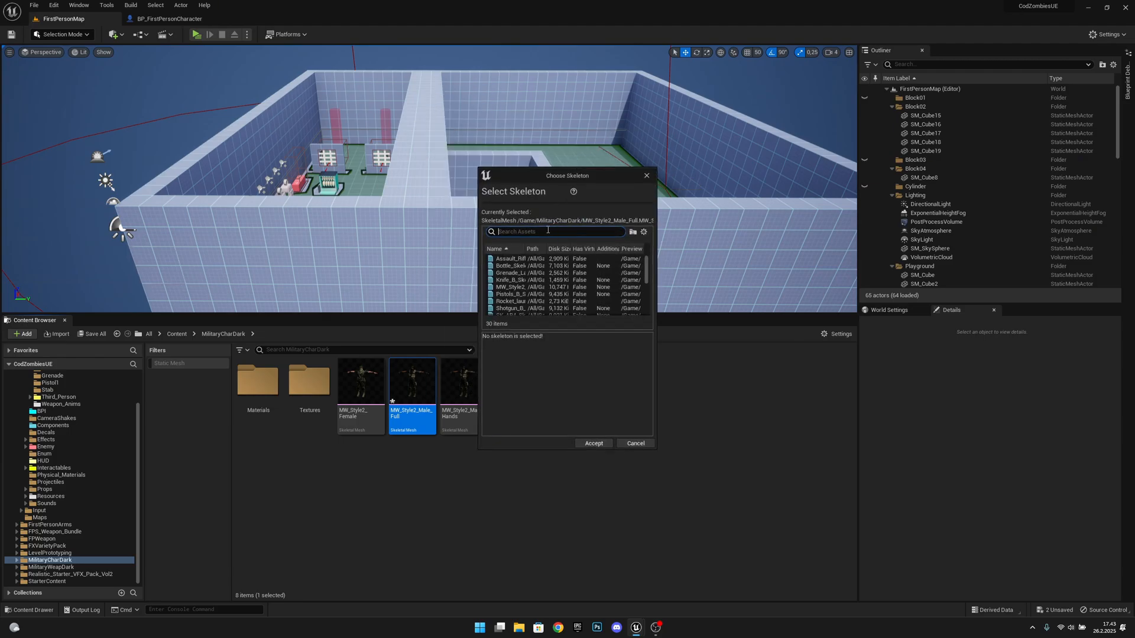
{"action": "type", "text": "ue4"}
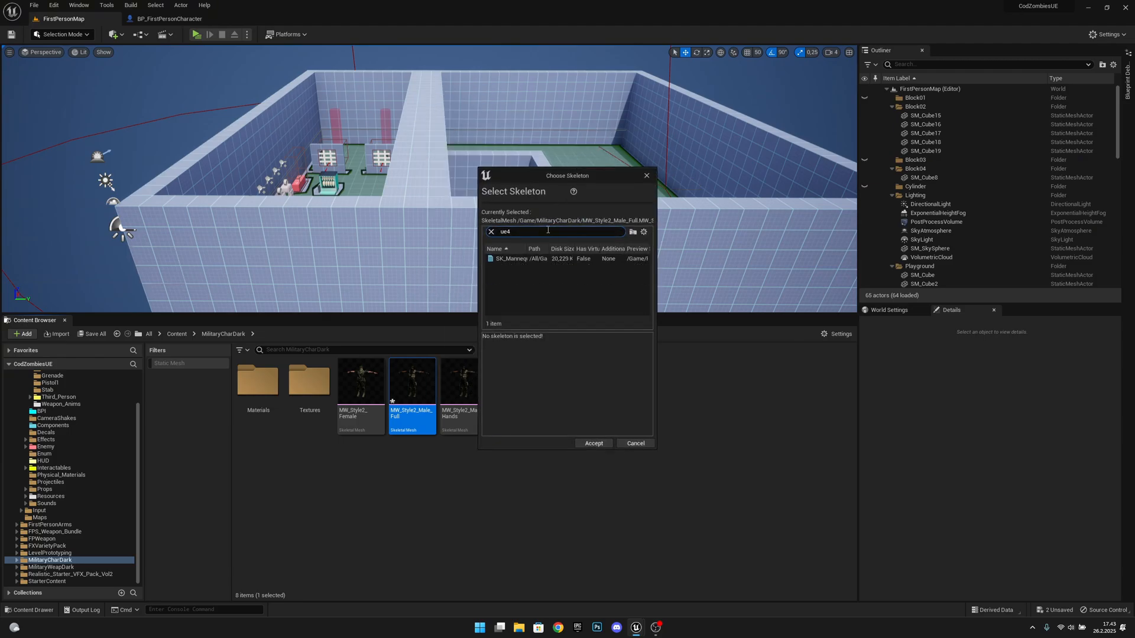
{"action": "left_click", "coordinate": [535, 259]}
{"action": "left_click", "coordinate": [593, 443]}
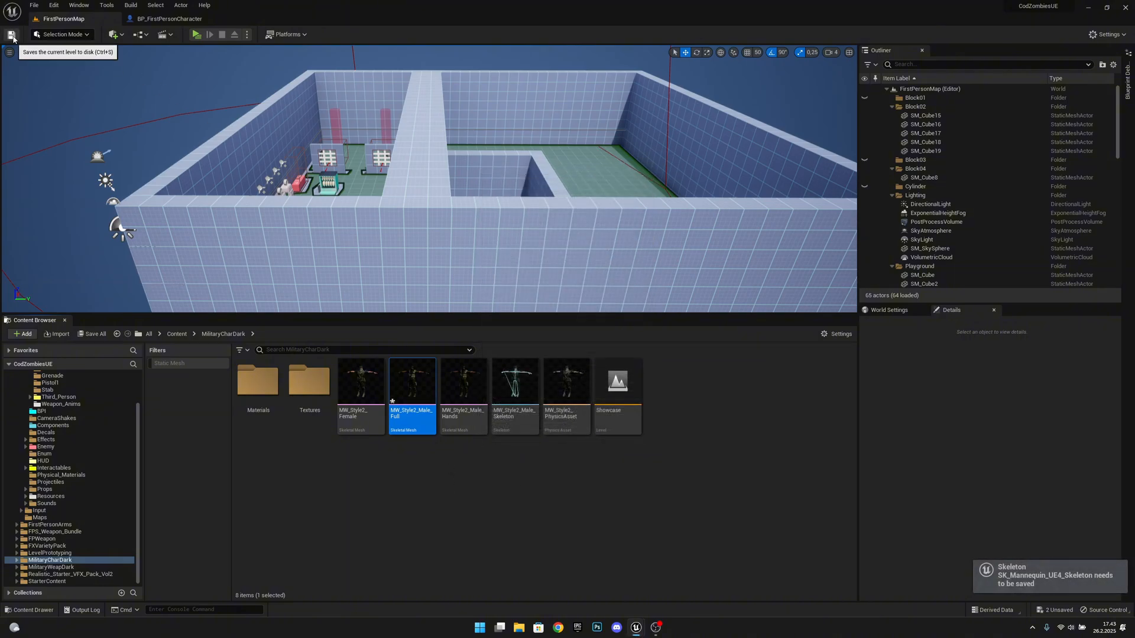
In BP_FirstPersonCharacter, set the skeletal mesh asset of the Mesh (CharacterMesh0) component to MW_Style2_Male_Full.
{"action": "left_click", "coordinate": [169, 19]}
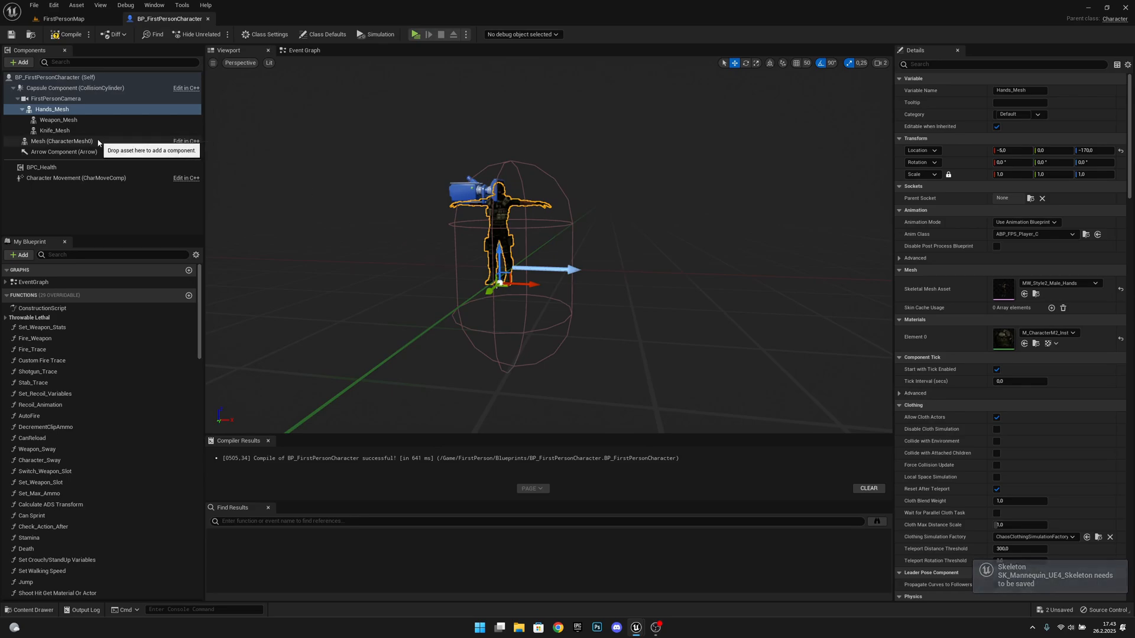
{"action": "left_click", "coordinate": [60, 142]}
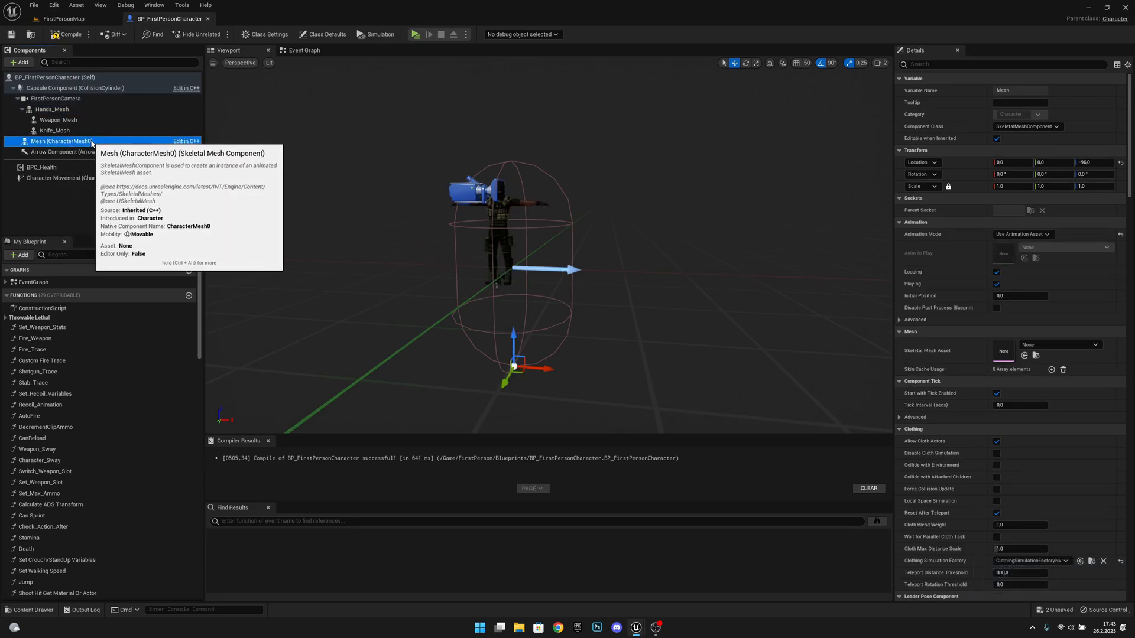
{"action": "left_click", "coordinate": [1046, 346]}
{"action": "type", "text": "full"}
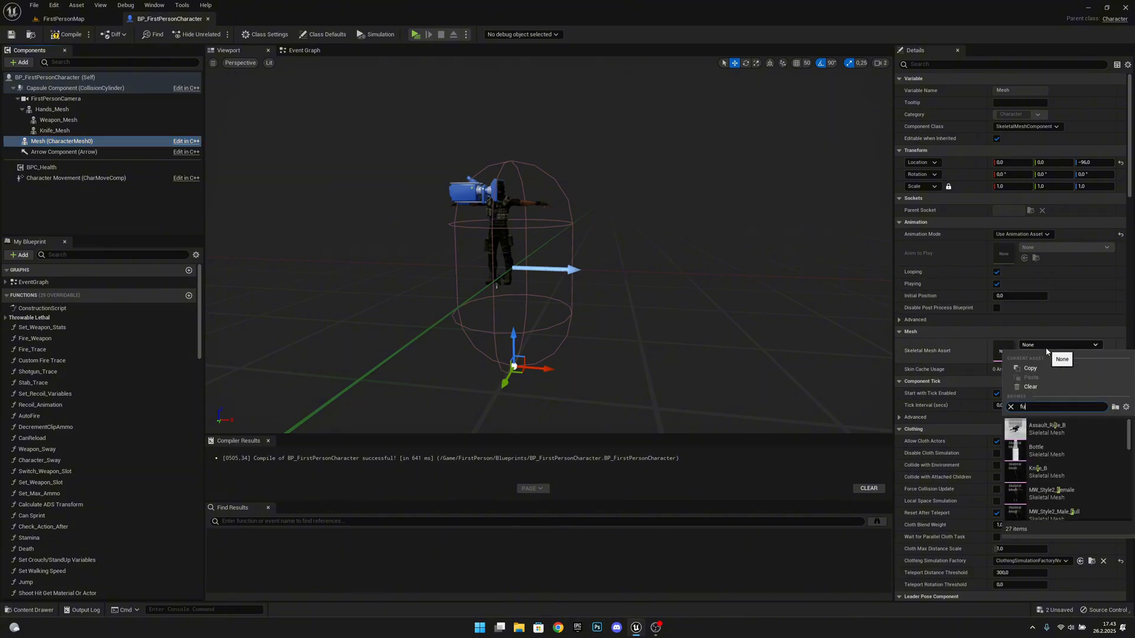
{"action": "left_click", "coordinate": [1082, 424]}
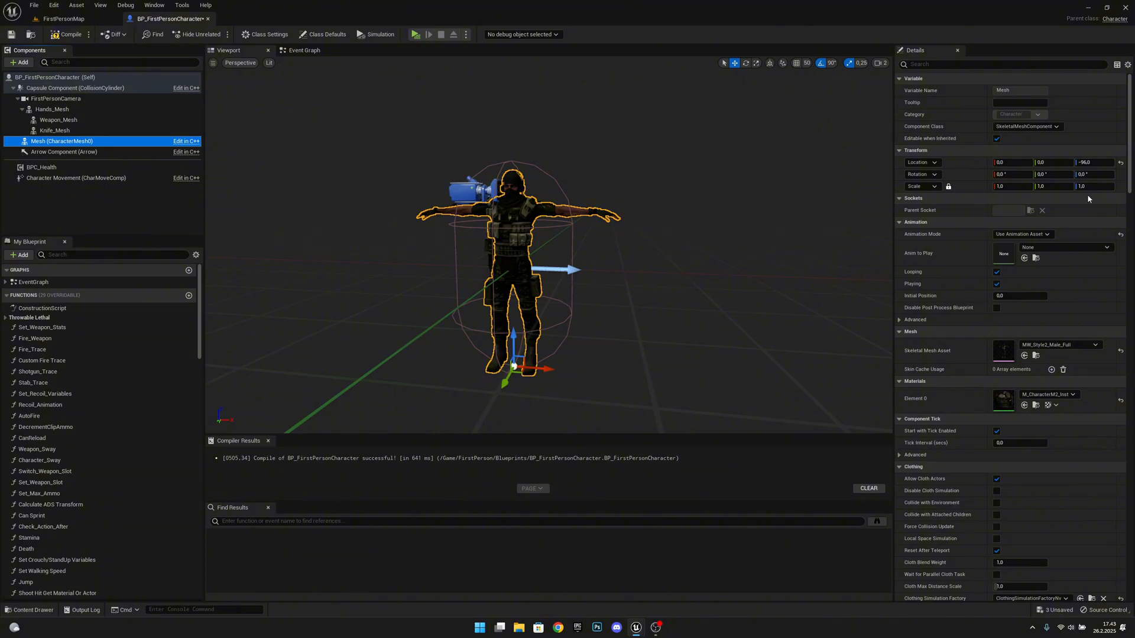
Switch the Mesh component's animation mode to Use Animation Blueprint and set its anim class to ABP_TPS_Player.
{"action": "left_click", "coordinate": [1018, 234]}
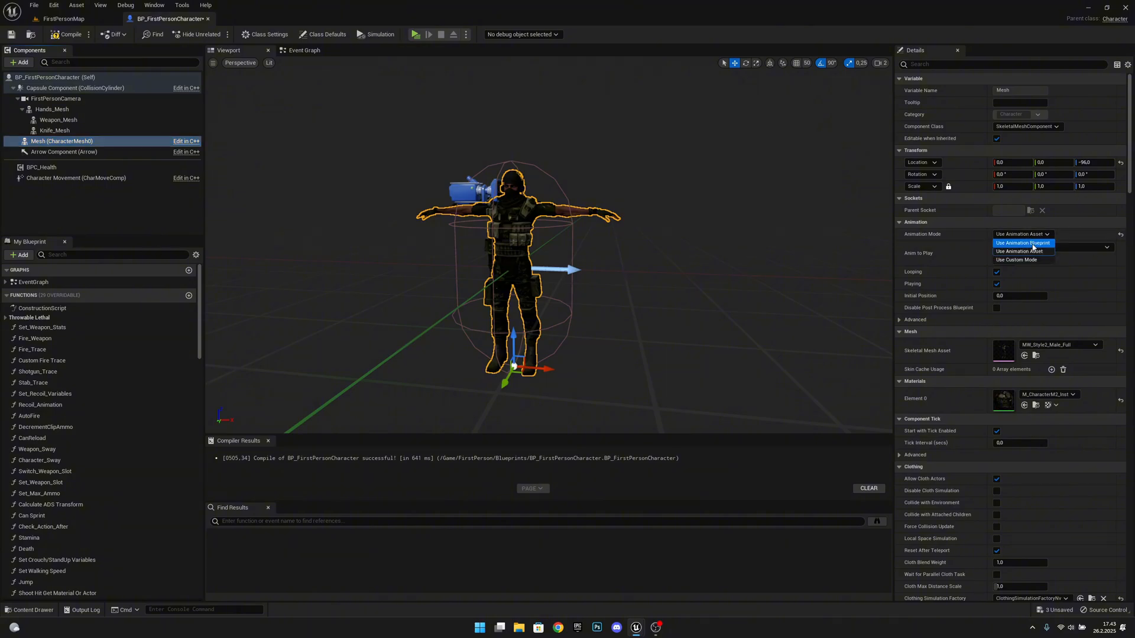
{"action": "left_click", "coordinate": [1036, 243]}
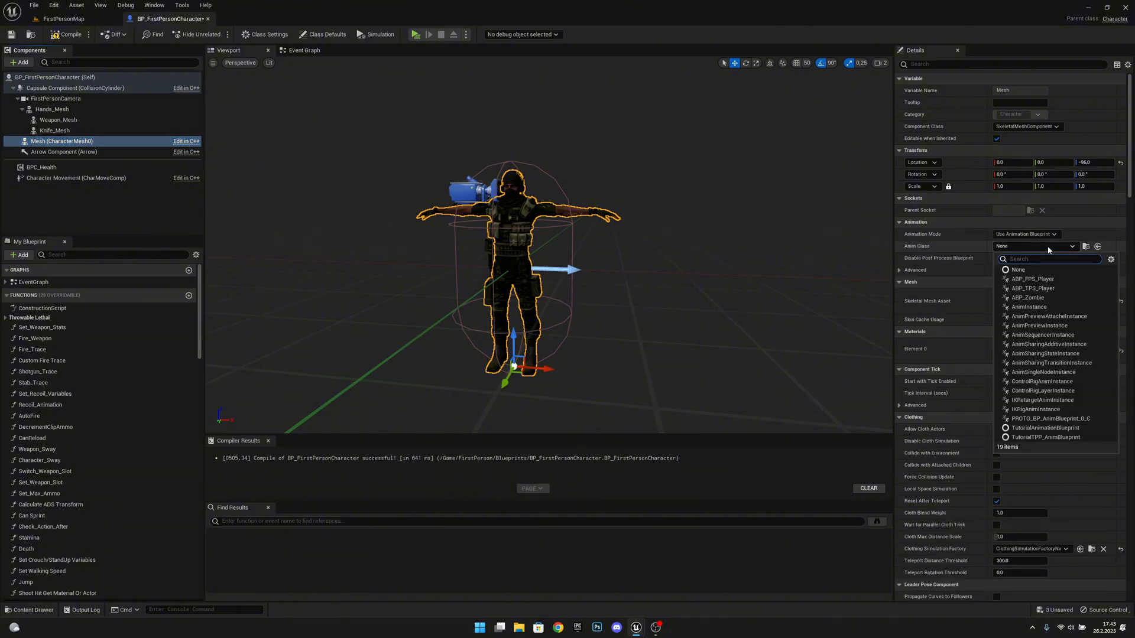
{"action": "left_click", "coordinate": [1050, 289]}
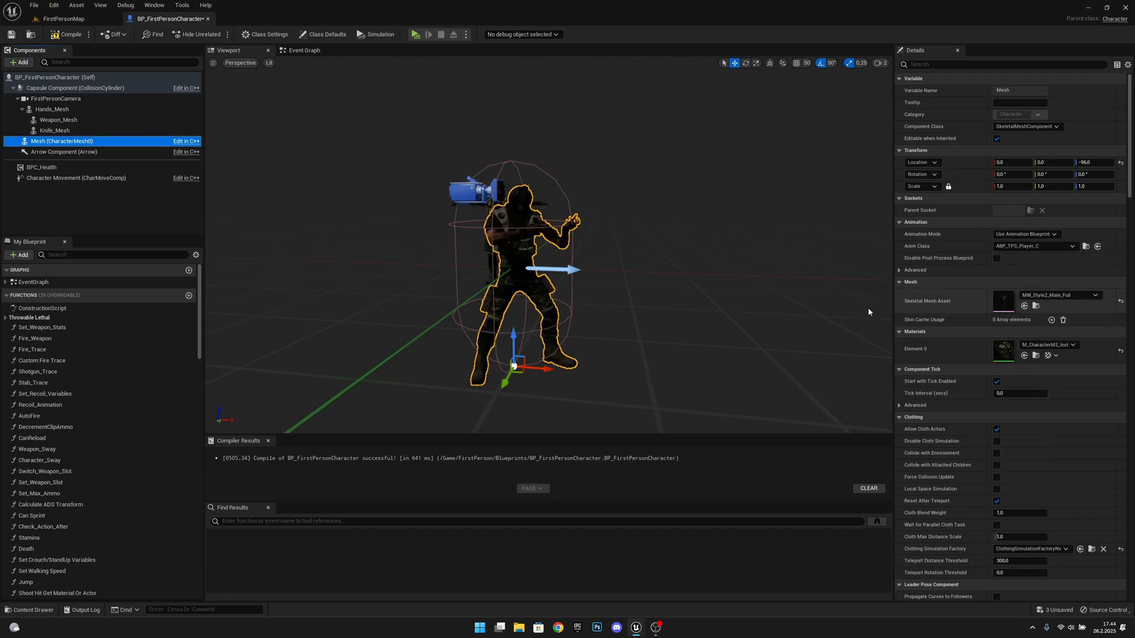
Set the Mesh component's X location to -10, then compile the character blueprint and save all assets.
{"action": "left_click", "coordinate": [1008, 163]}
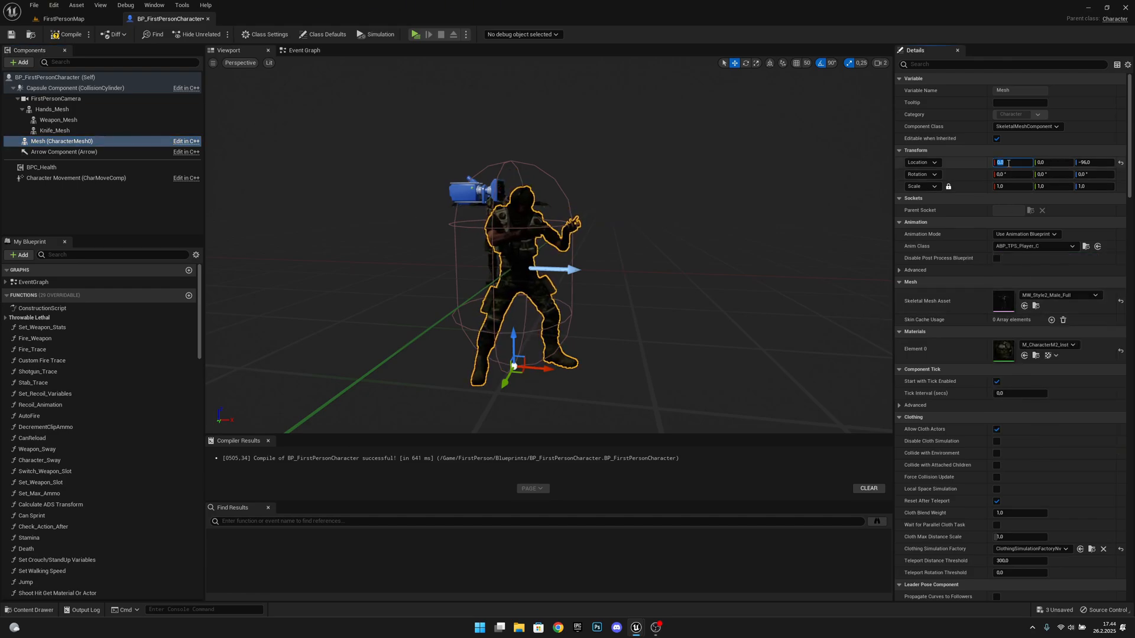
{"action": "type", "text": "-10"}
{"action": "key", "text": "Return"}
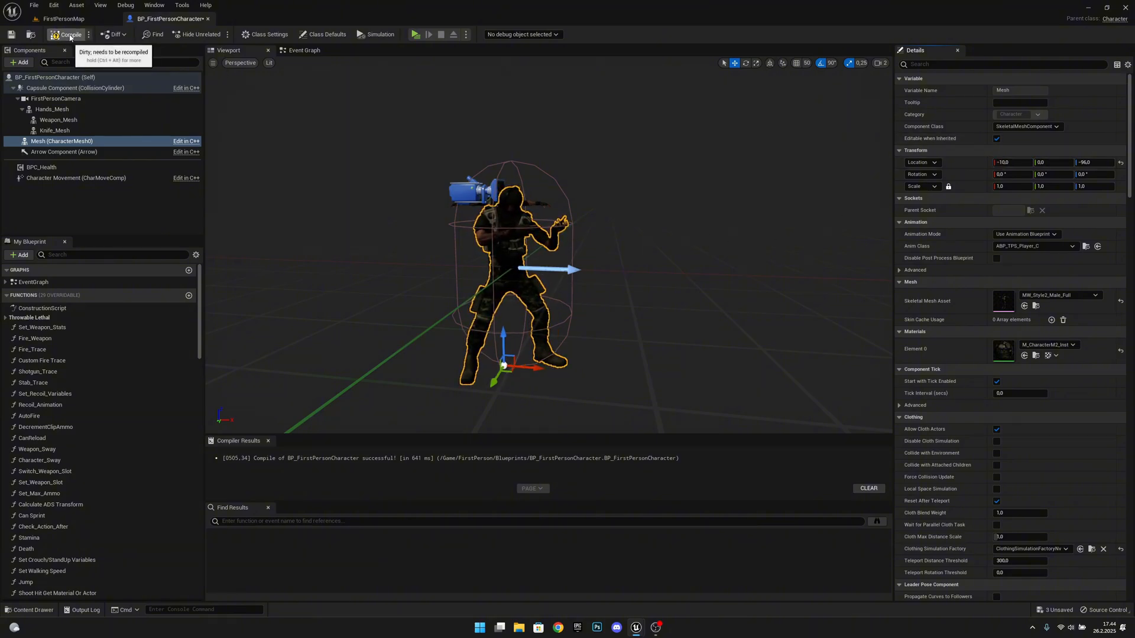
{"action": "left_click", "coordinate": [35, 5]}
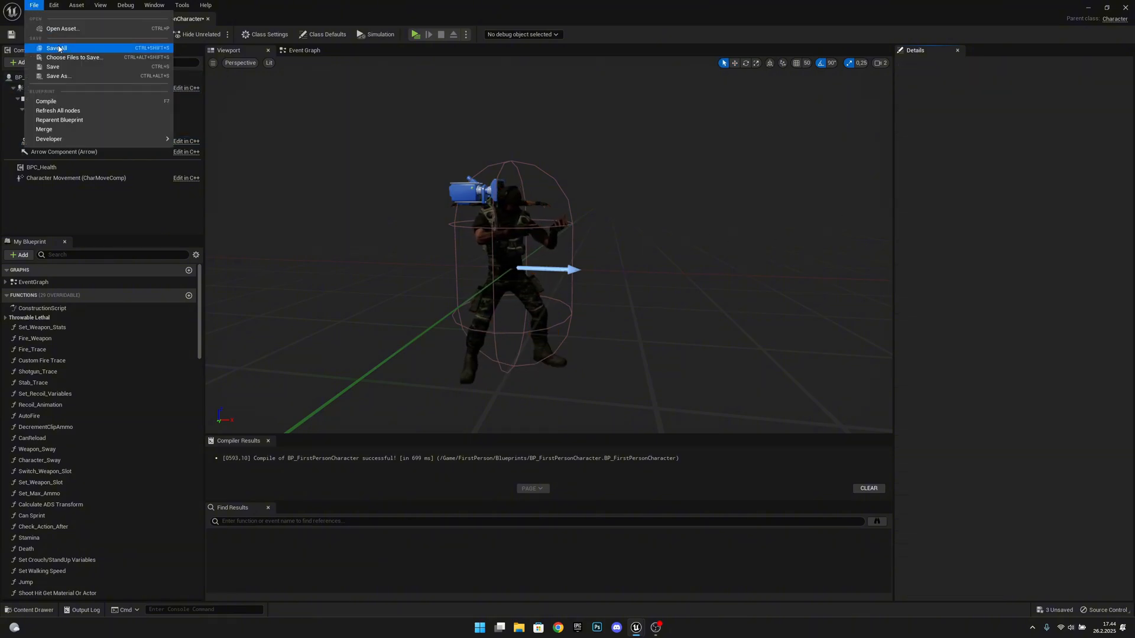
{"action": "left_click", "coordinate": [59, 48]}
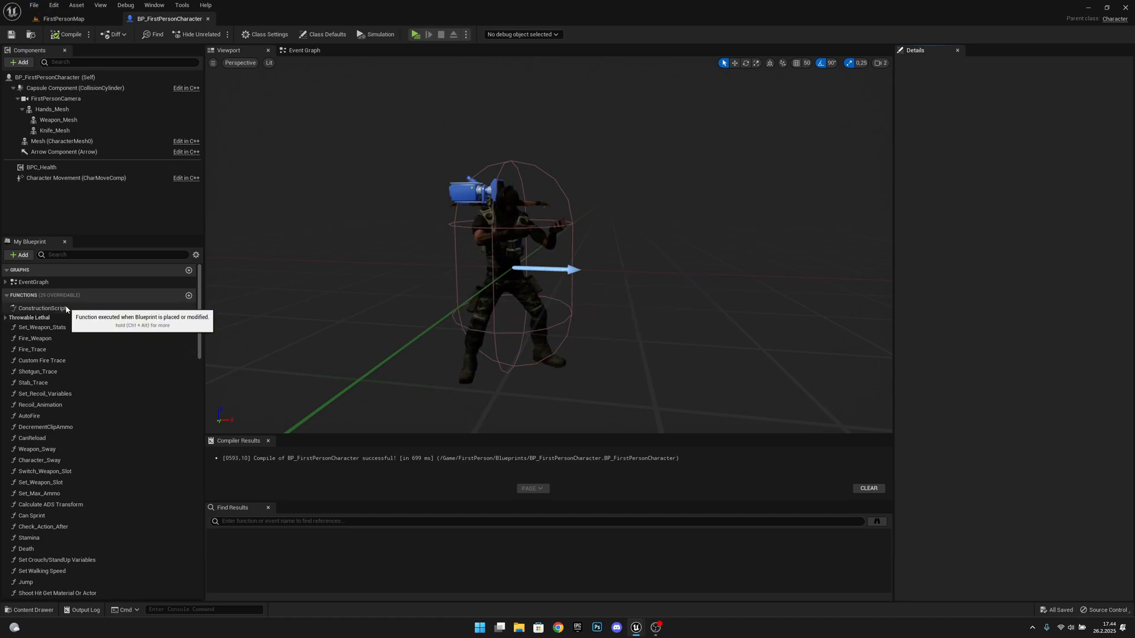
Open the character's Construction Script and place a Mesh component reference beyond the existing Hide Bone by Name node.
{"action": "double_click", "coordinate": [41, 309]}
{"action": "right_click_drag", "start_coordinate": [805, 299], "coordinate": [529, 310]}
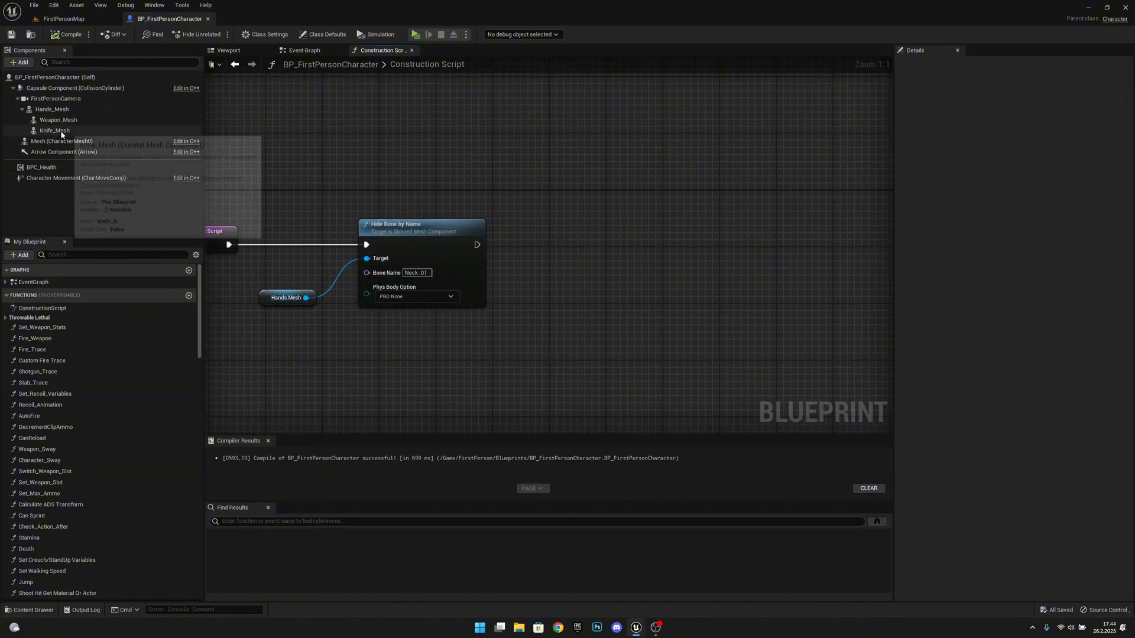
{"action": "left_click_drag", "start_coordinate": [61, 140], "coordinate": [555, 294]}
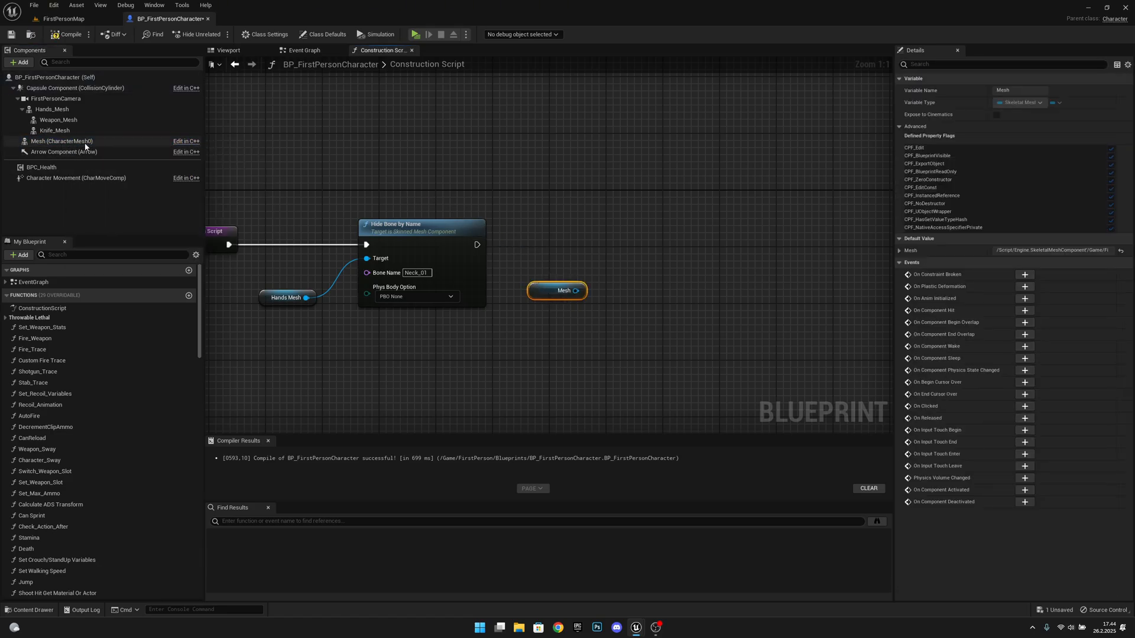
{"action": "right_click_drag", "start_coordinate": [658, 312], "coordinate": [535, 298]}
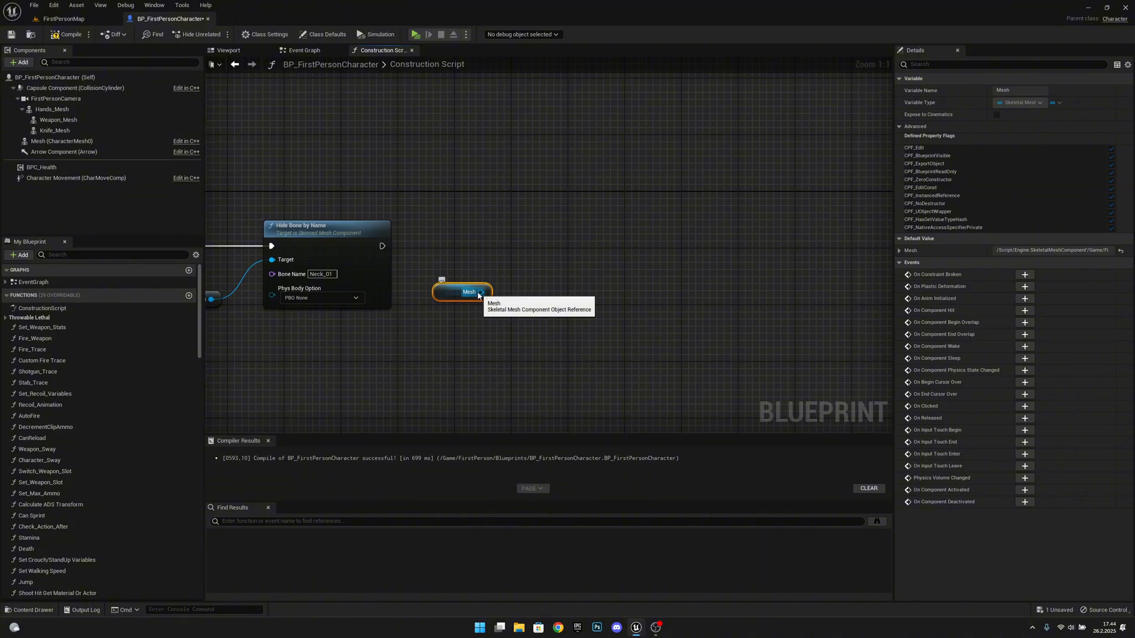
Add a Hide Bone by Name node targeting Mesh and chain it after the existing Hide Bone by Name node.
{"action": "left_click_drag", "start_coordinate": [480, 292], "coordinate": [549, 275]}
{"action": "type", "text": "hide"}
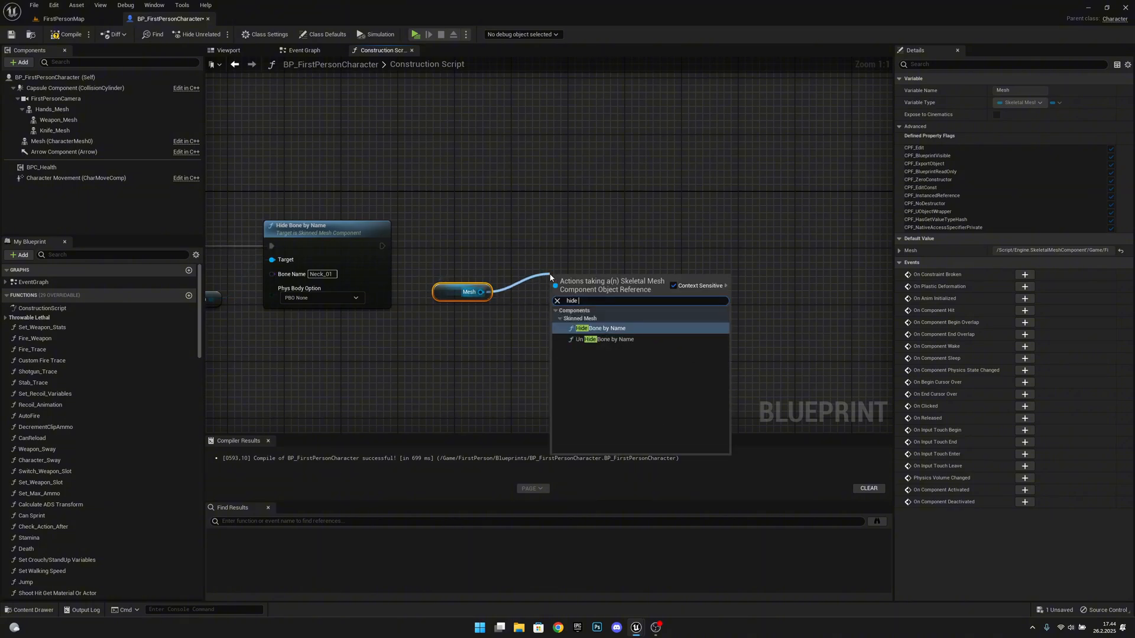
{"action": "type", "text": " bone"}
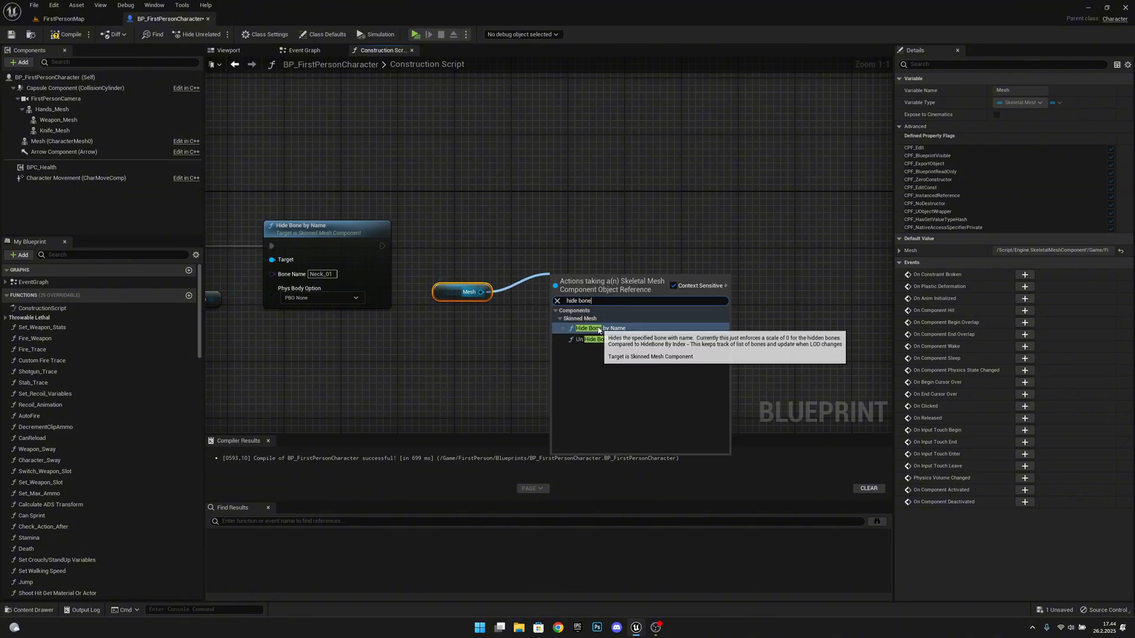
{"action": "left_click", "coordinate": [600, 328]}
{"action": "left_click_drag", "start_coordinate": [384, 246], "coordinate": [548, 246]}
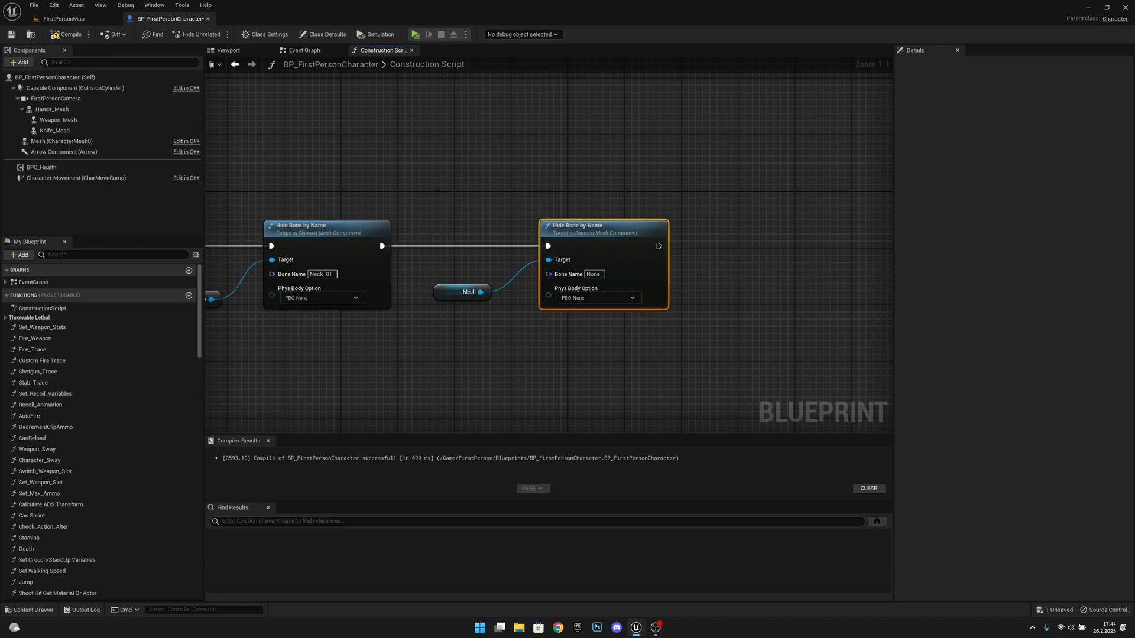
Set the new Hide Bone by Name node's bone name to Spine_03, then compile and save the blueprint.
{"action": "left_click", "coordinate": [594, 274]}
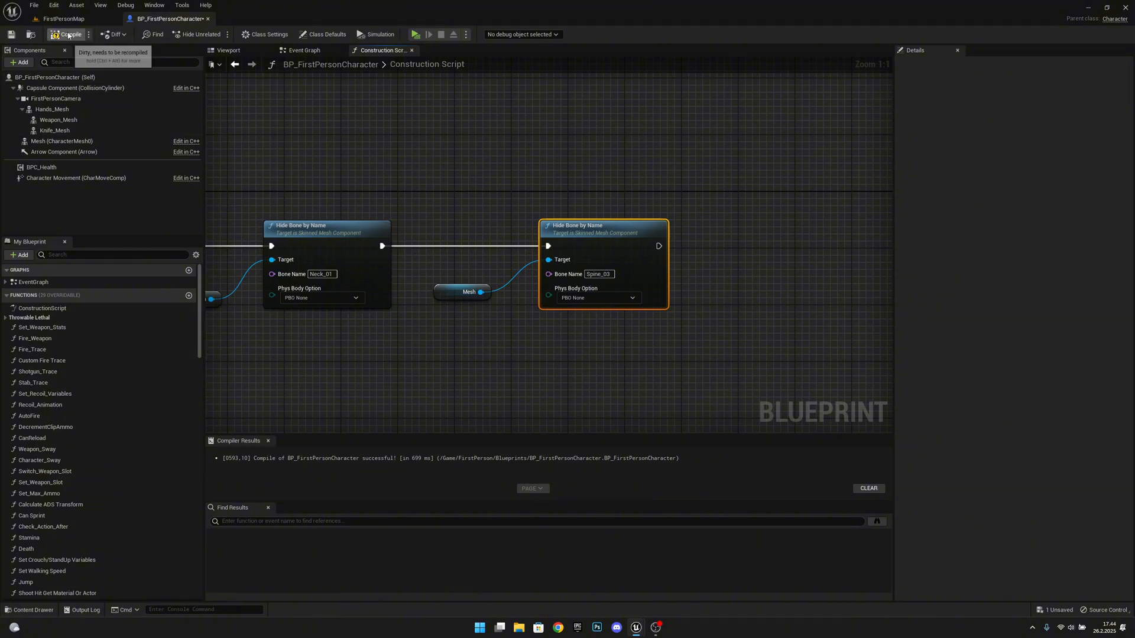
{"action": "left_click", "coordinate": [19, 36]}
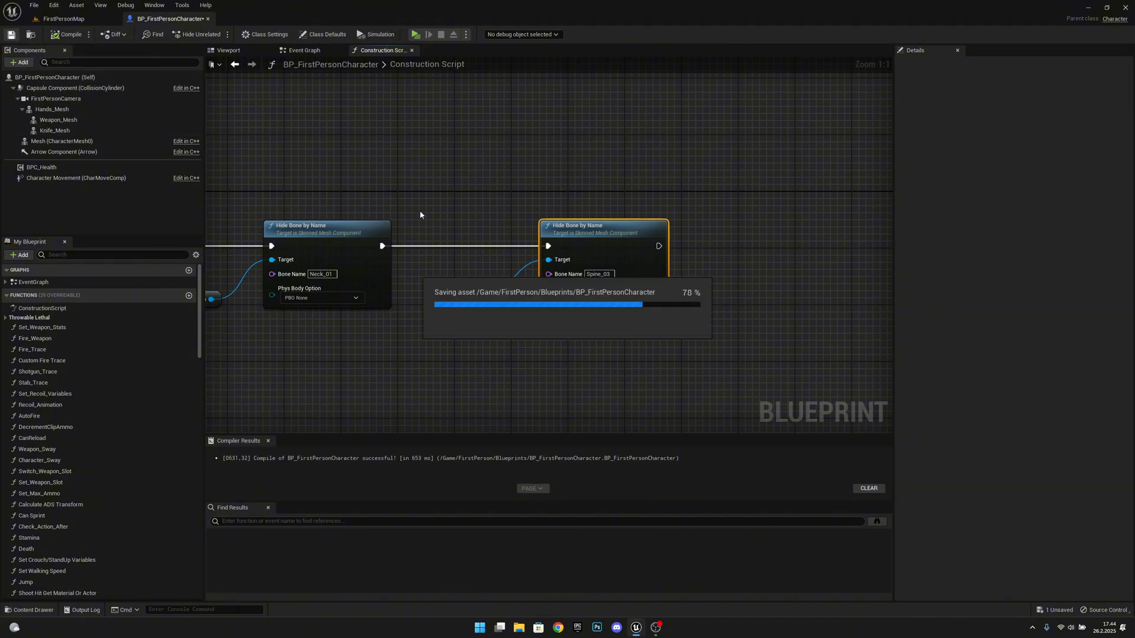
Check the character in the viewport and play the game to inspect the body from the first-person view.
{"action": "left_click", "coordinate": [229, 50]}
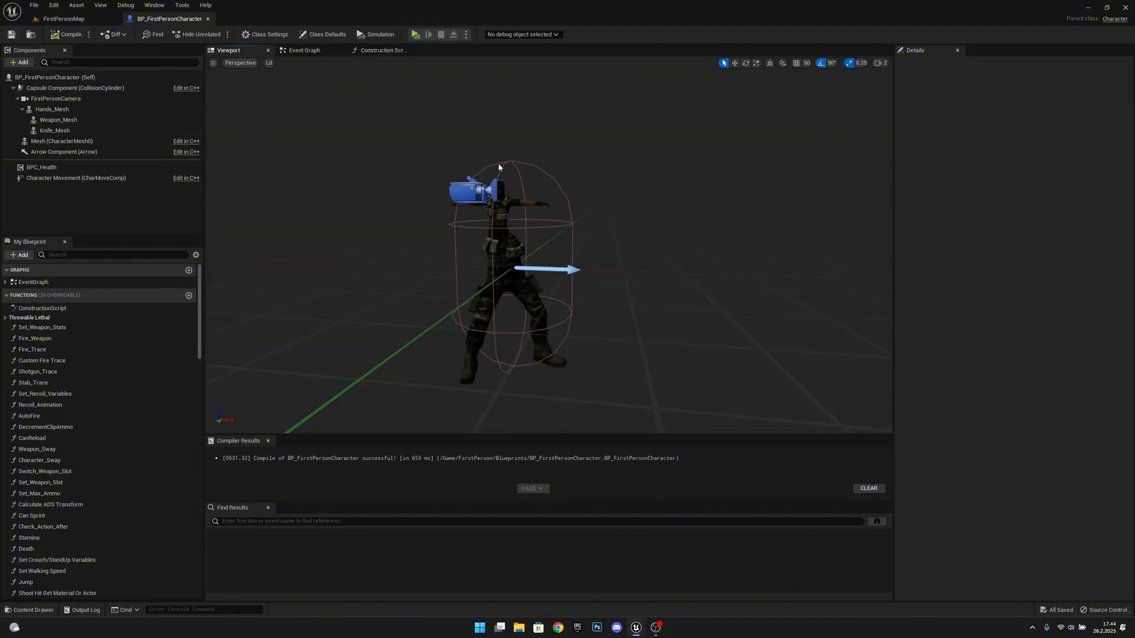
{"action": "left_click", "coordinate": [416, 35]}
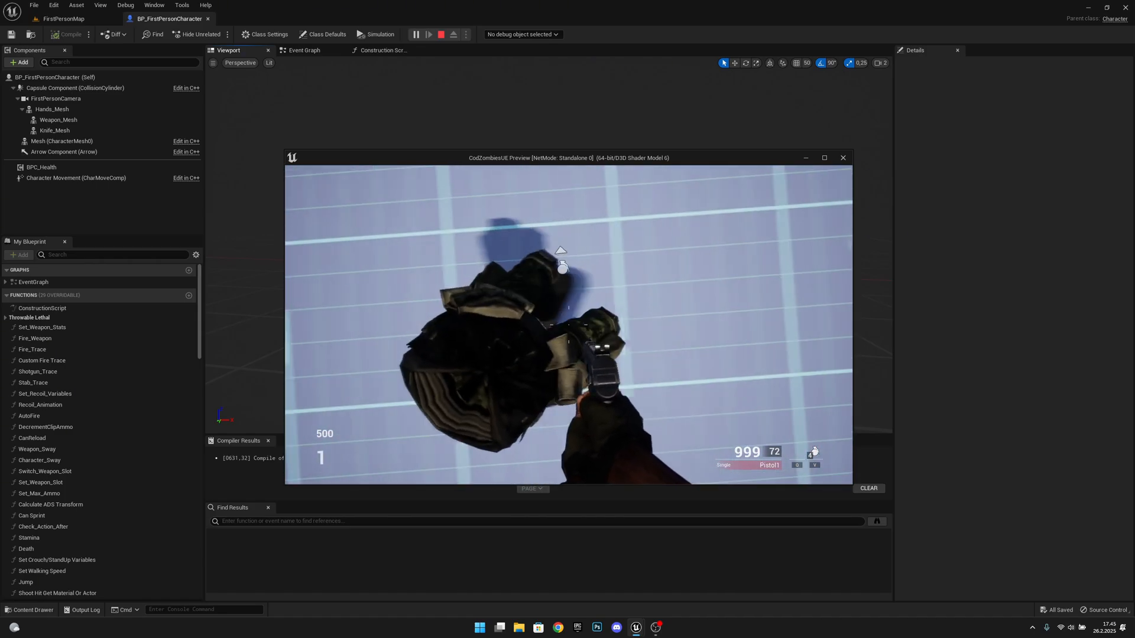
Replay the game and examine the body from the first-person view while crouching and walking in different directions.
{"action": "key", "text": "Escape"}
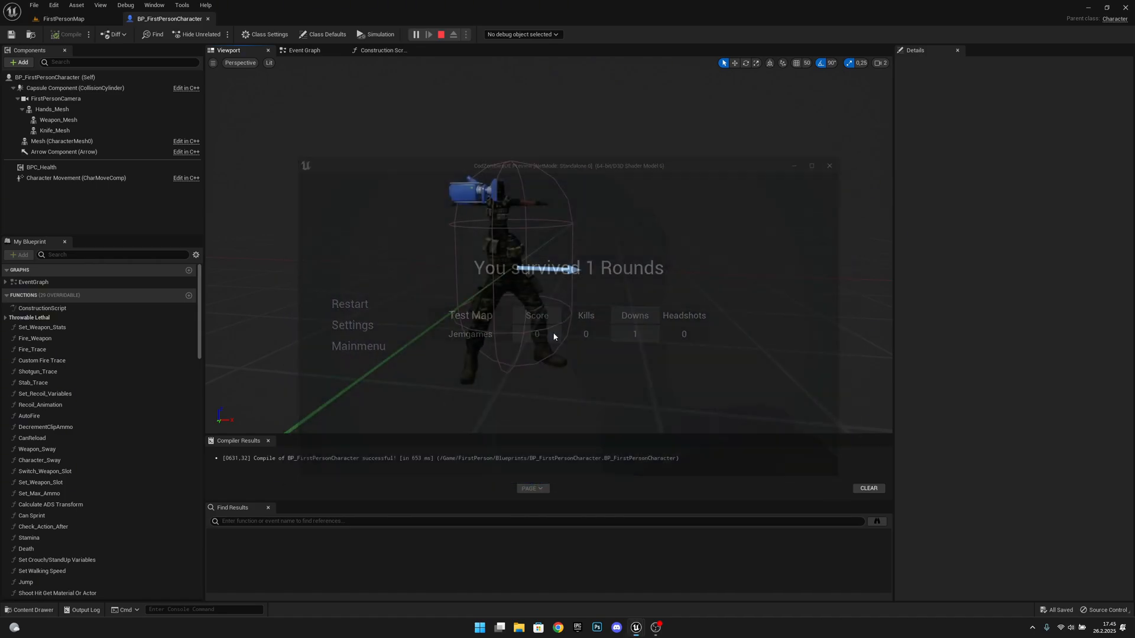
{"action": "left_click", "coordinate": [417, 34]}
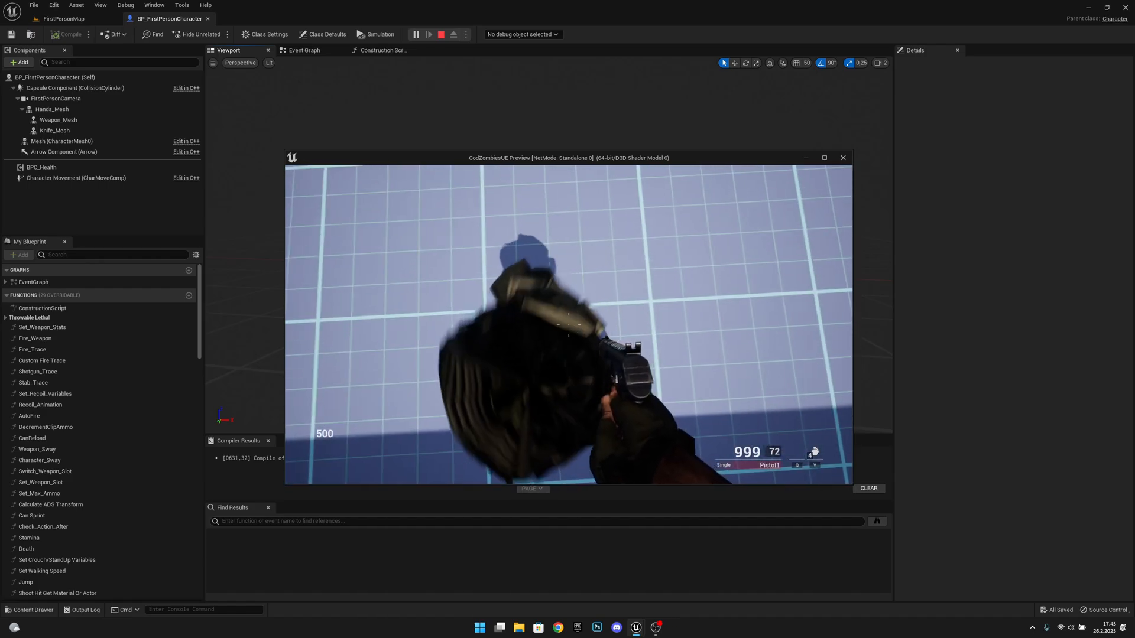
{"action": "key", "text": "d"}
{"action": "key", "text": "c"}
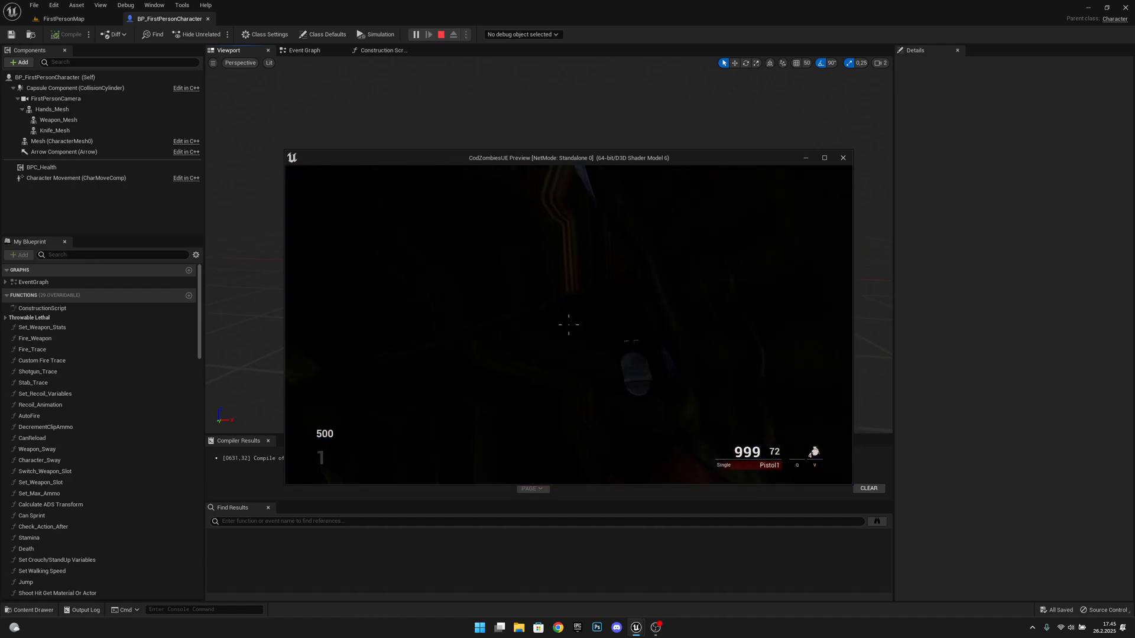
{"action": "key", "text": "c"}
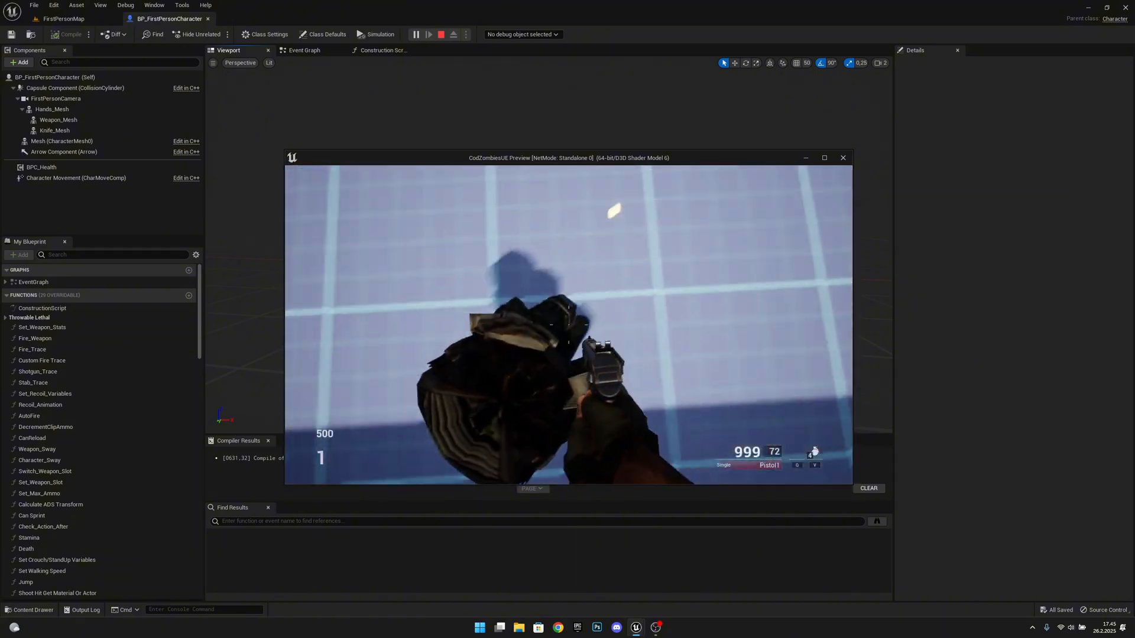
{"action": "key", "text": "c"}
{"action": "key", "text": "c"}
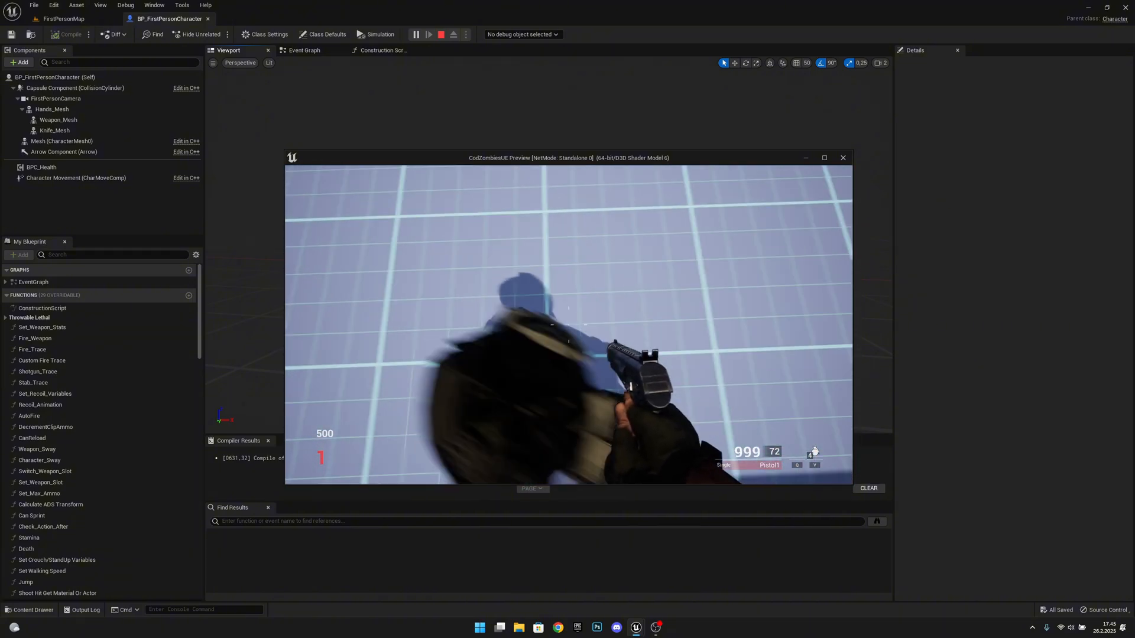
{"action": "key", "text": "a"}
{"action": "key", "text": "d"}
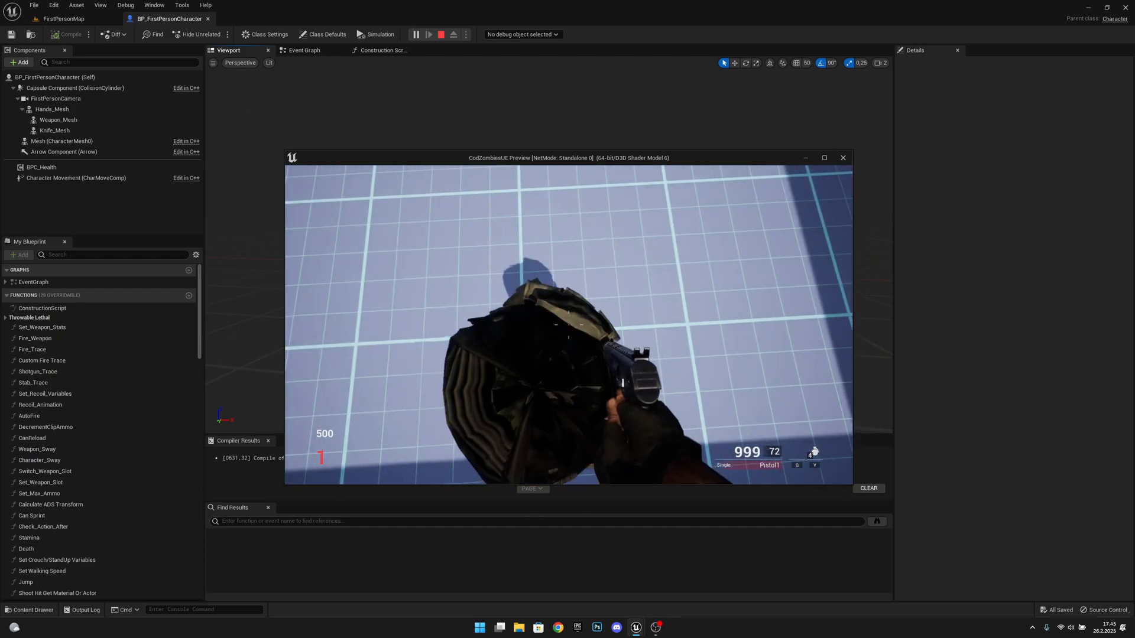
{"action": "key", "text": "w"}
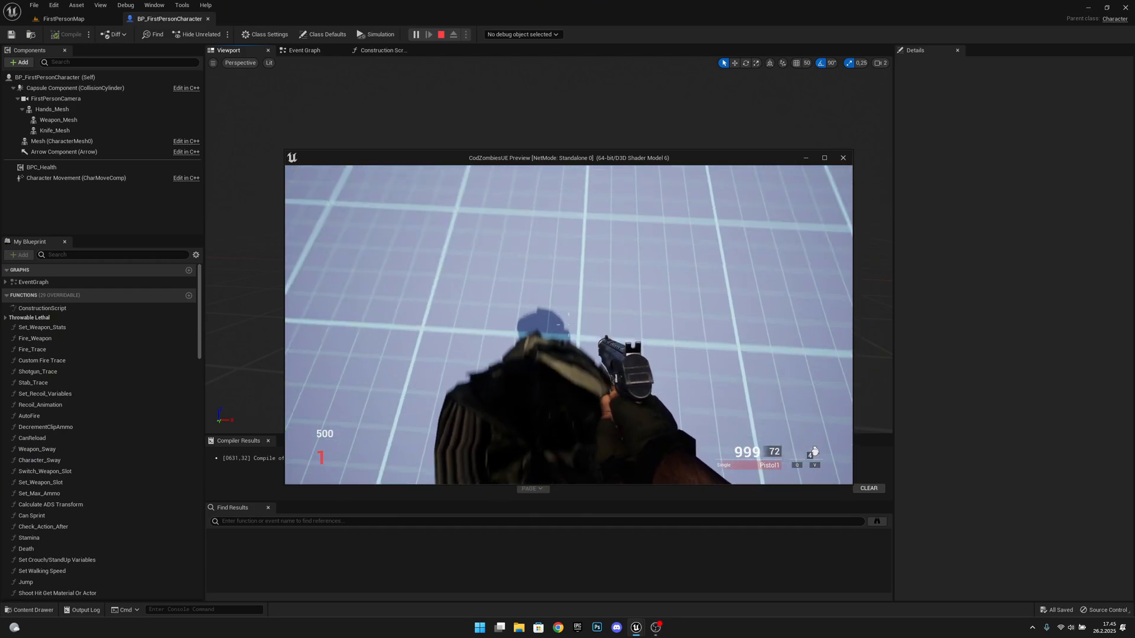
{"action": "key", "text": "s"}
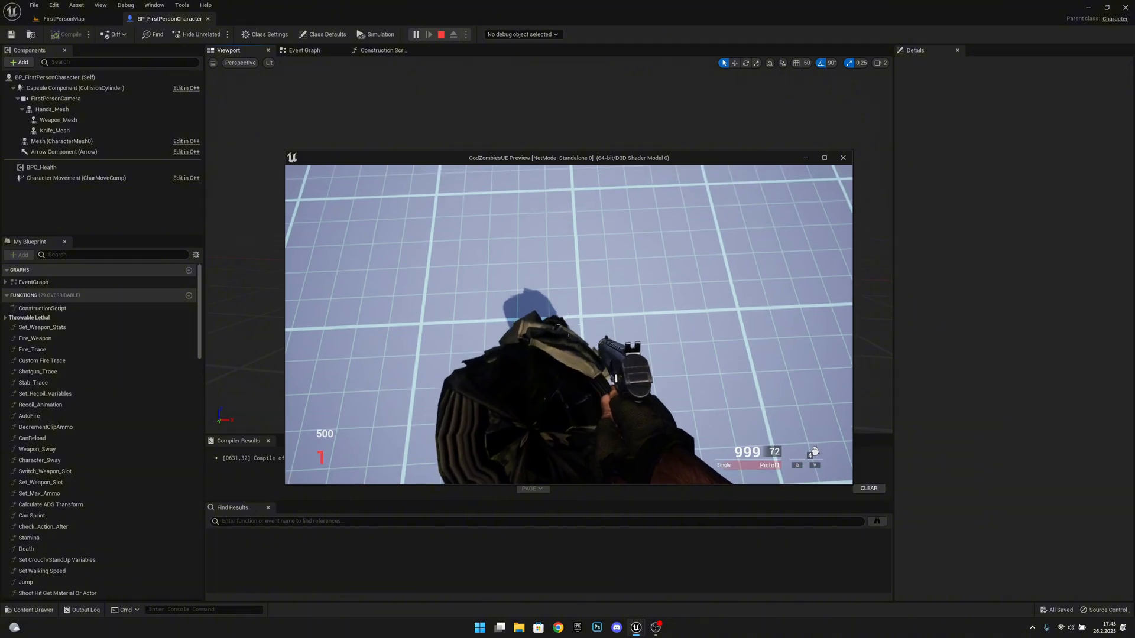
{"action": "key", "text": "Escape"}
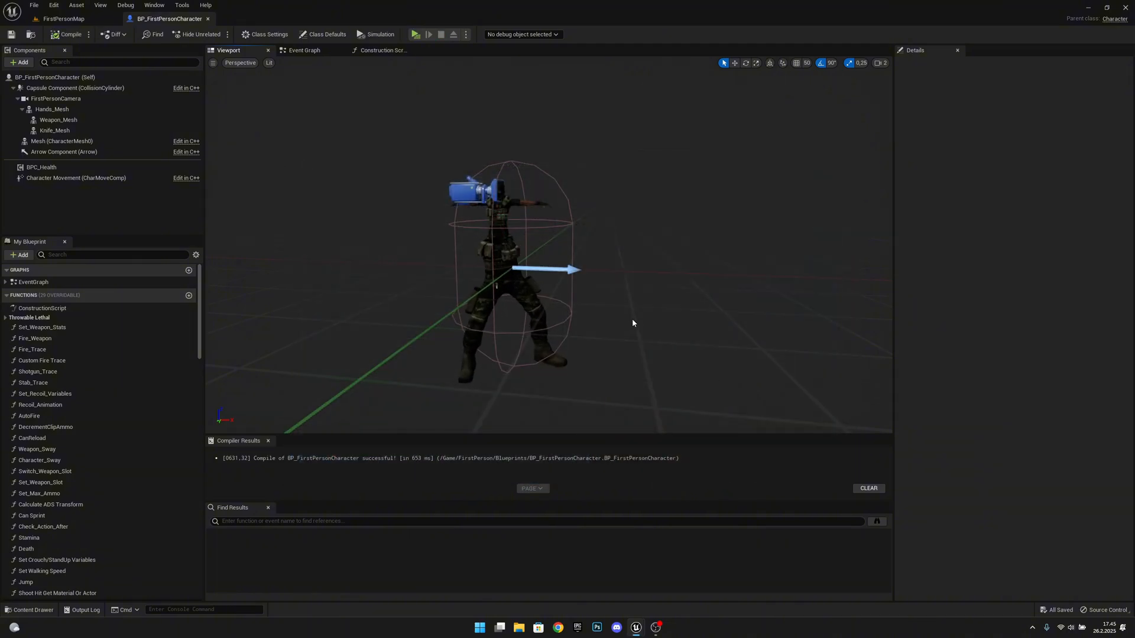
Create a new blueprint function named Camera_Control.
{"action": "left_click", "coordinate": [190, 296]}
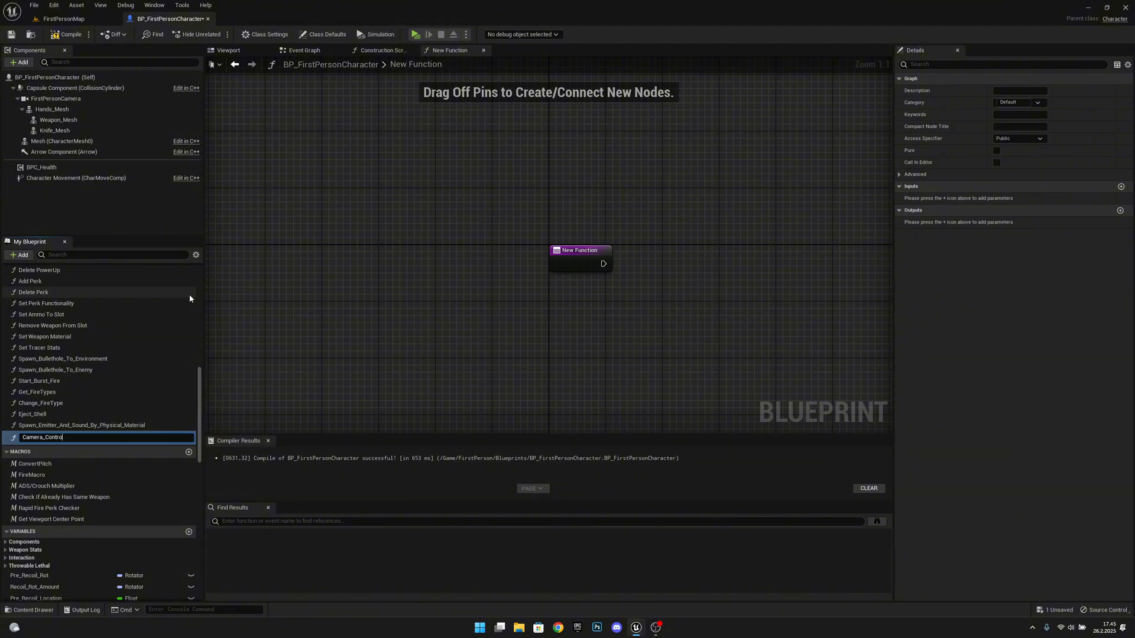
{"action": "type", "text": "Camera_Control"}
{"action": "key", "text": "Return"}
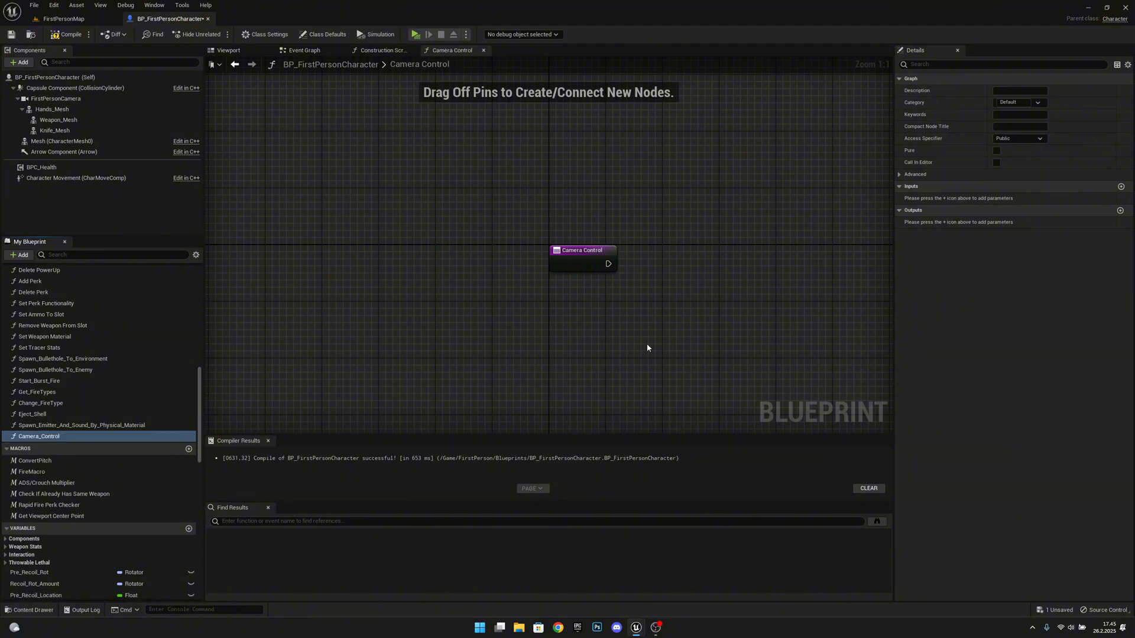
Place a First Person Camera reference in the Camera_Control graph and add a Get Relative Transform node targeting it.
{"action": "right_click_drag", "start_coordinate": [722, 333], "coordinate": [535, 292]}
{"action": "left_click_drag", "start_coordinate": [56, 99], "coordinate": [364, 303]}
{"action": "type", "text": "ge"}
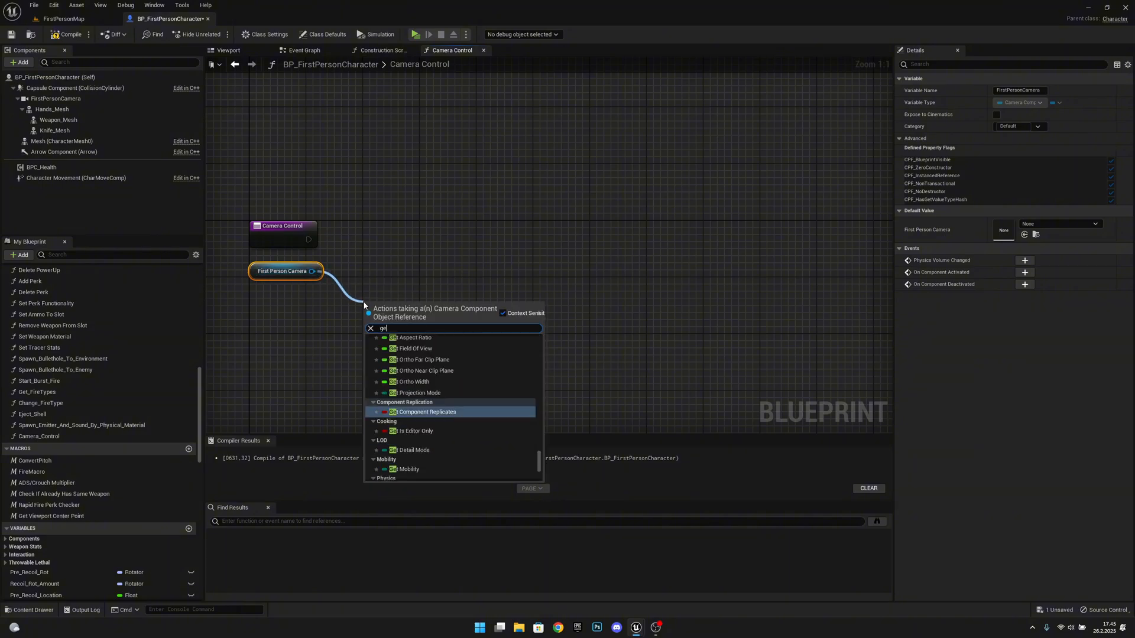
{"action": "type", "text": "t rel"}
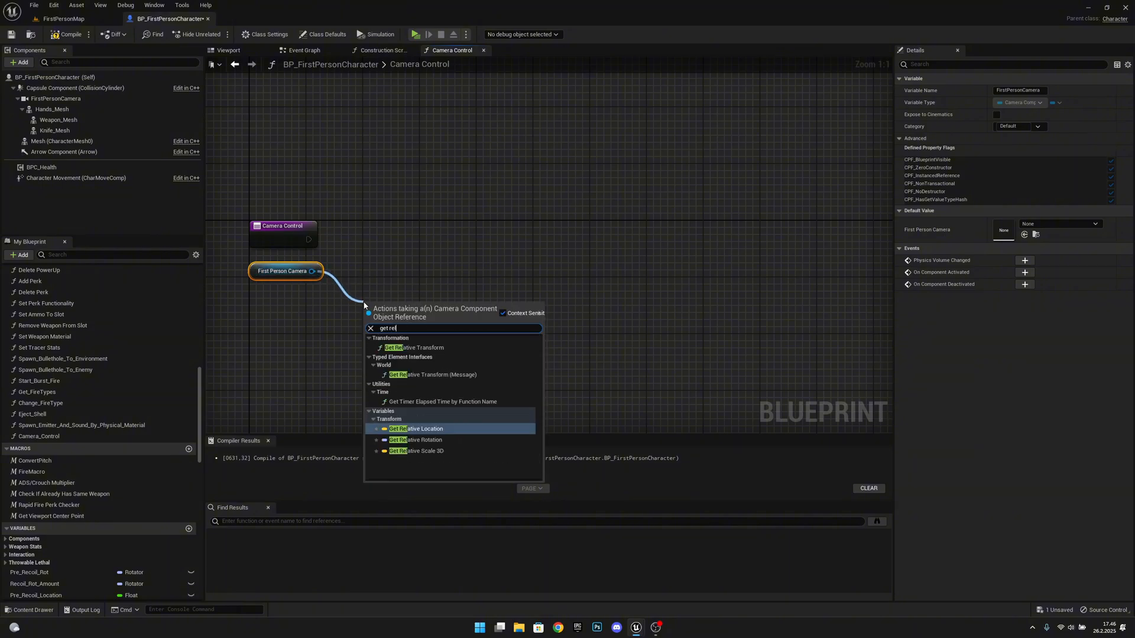
{"action": "type", "text": "ative tr"}
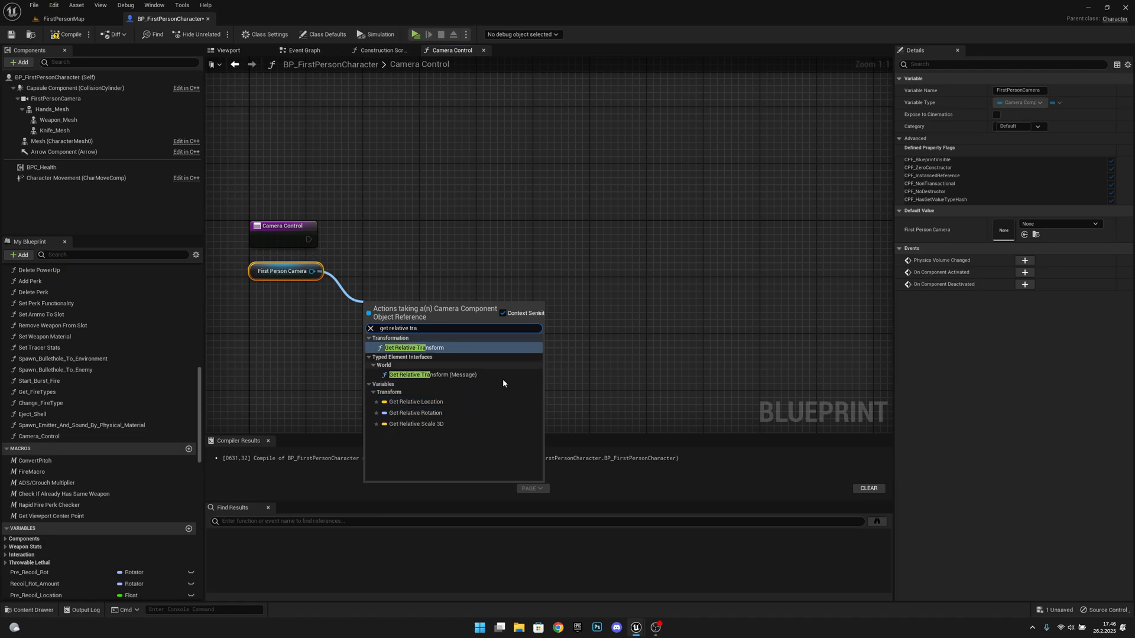
{"action": "type", "text": "a"}
{"action": "left_click", "coordinate": [441, 349]}
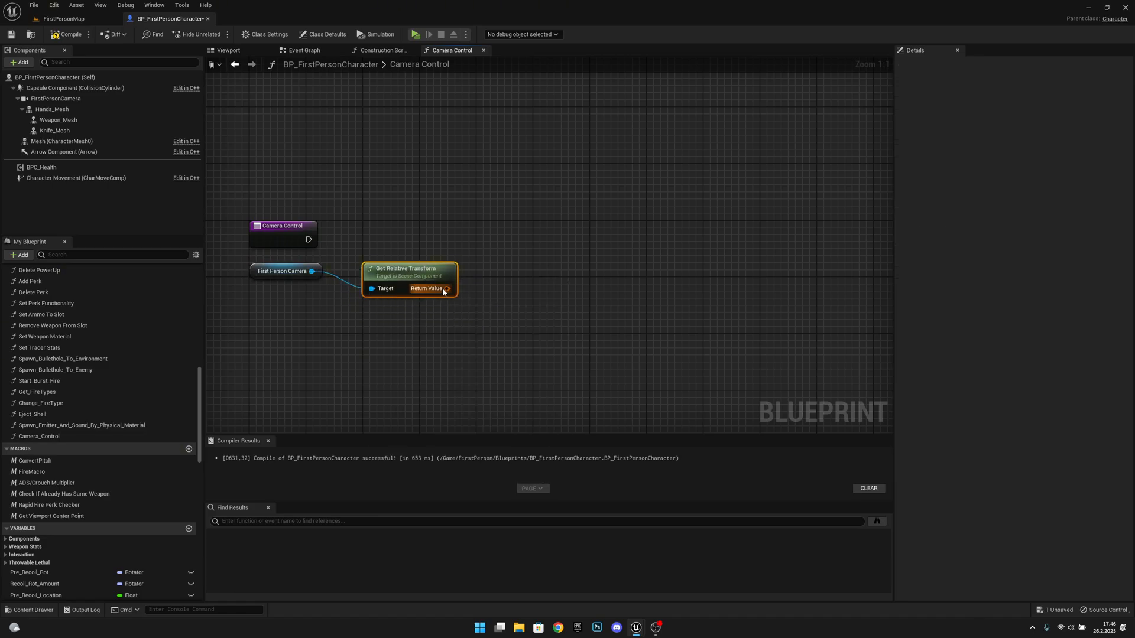
Split the Get Relative Transform output into separate location and rotation components, leaving scale whole, and lay the node out beside the camera reference.
{"action": "right_click", "coordinate": [447, 289]}
{"action": "left_click", "coordinate": [473, 325]}
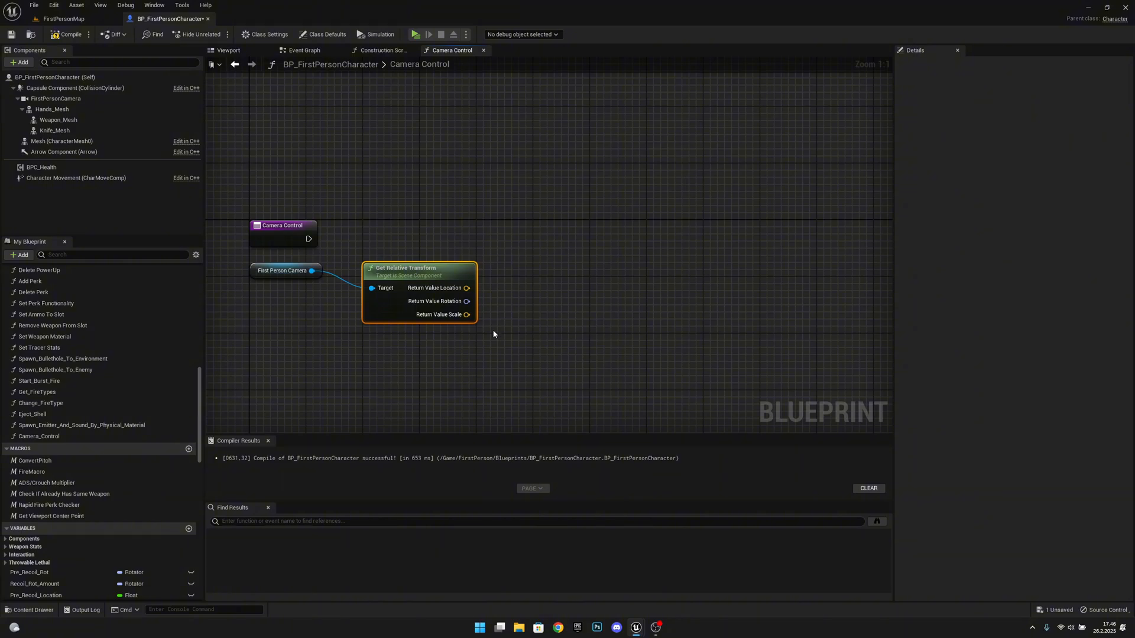
{"action": "right_click", "coordinate": [470, 291]}
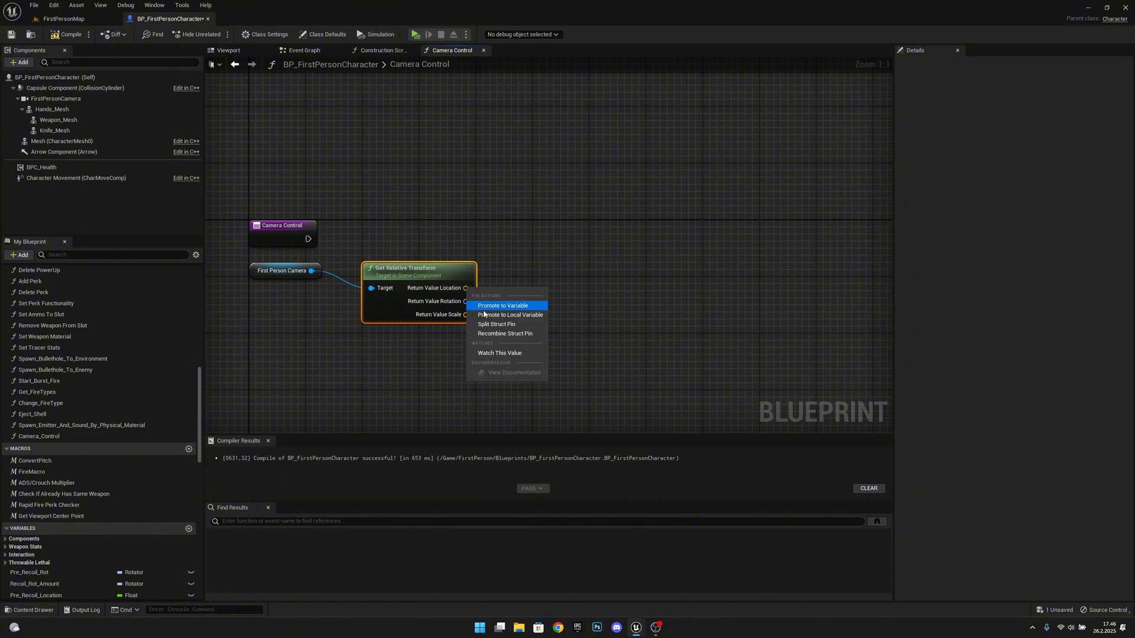
{"action": "left_click", "coordinate": [499, 324]}
{"action": "right_click", "coordinate": [471, 329]}
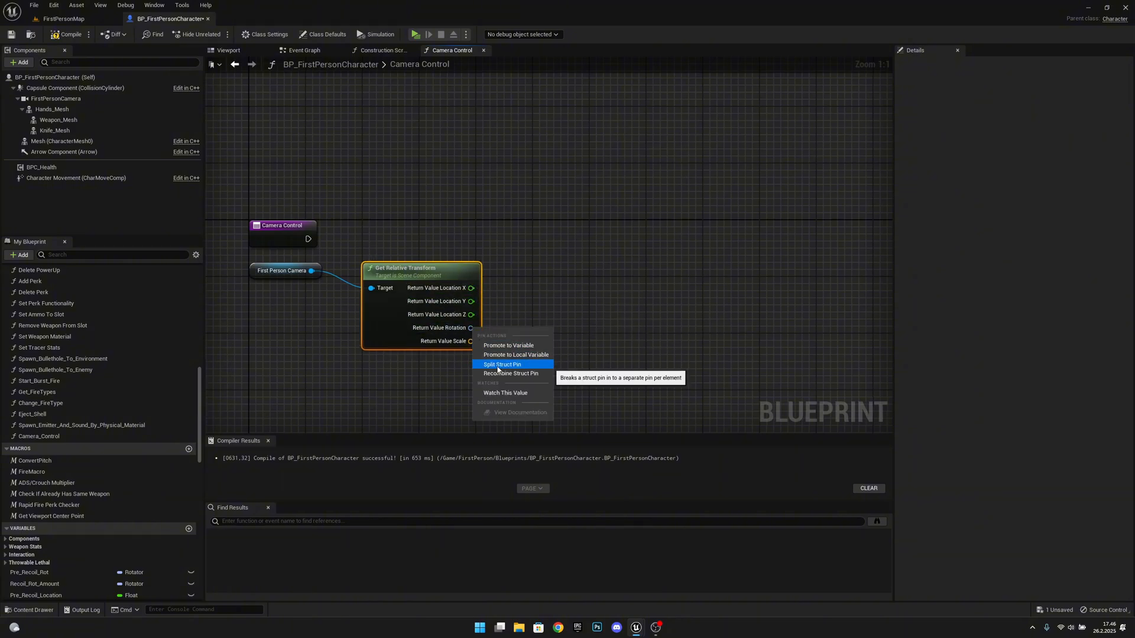
{"action": "left_click", "coordinate": [493, 364]}
{"action": "left_click", "coordinate": [273, 272]}
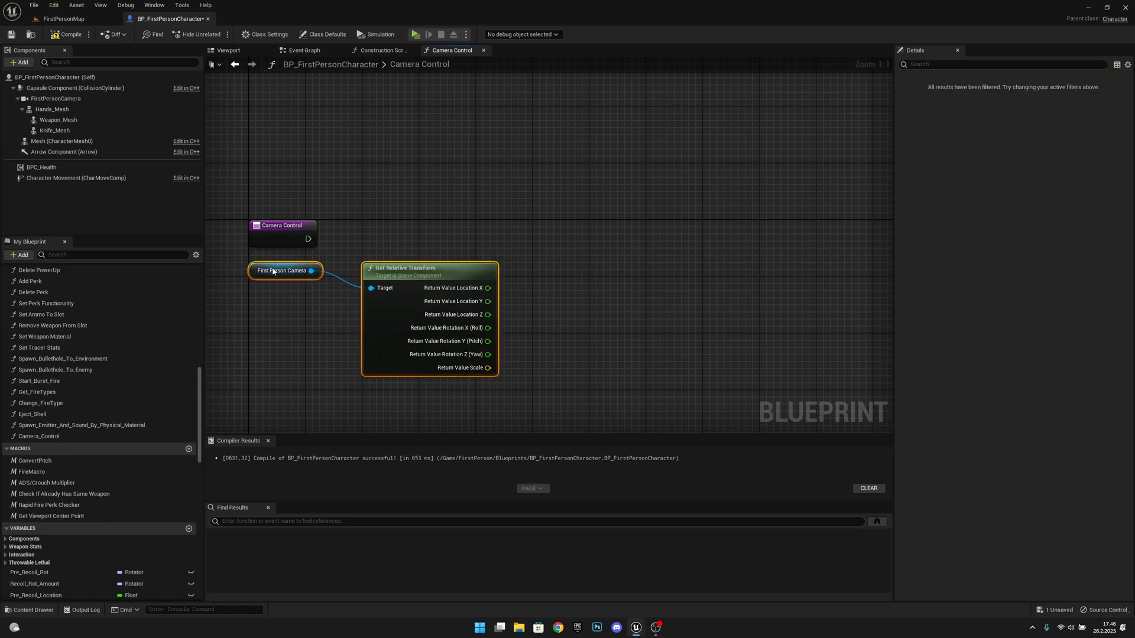
{"action": "left_click", "coordinate": [613, 358]}
{"action": "right_click_drag", "start_coordinate": [381, 347], "coordinate": [343, 331]}
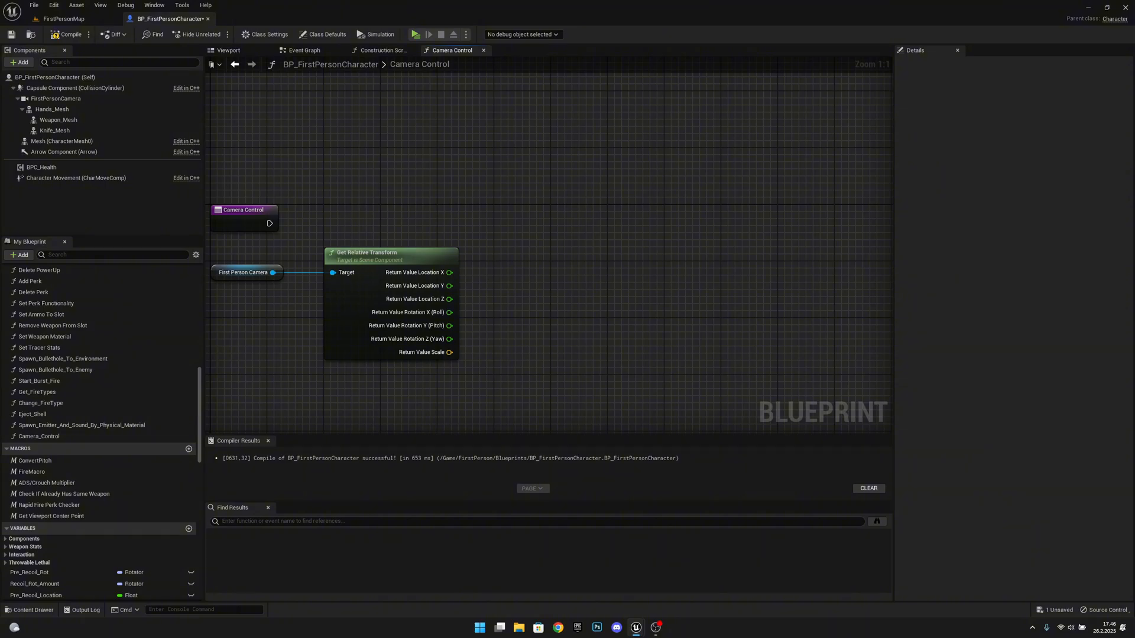
{"action": "left_click_drag", "start_coordinate": [379, 257], "coordinate": [378, 279]}
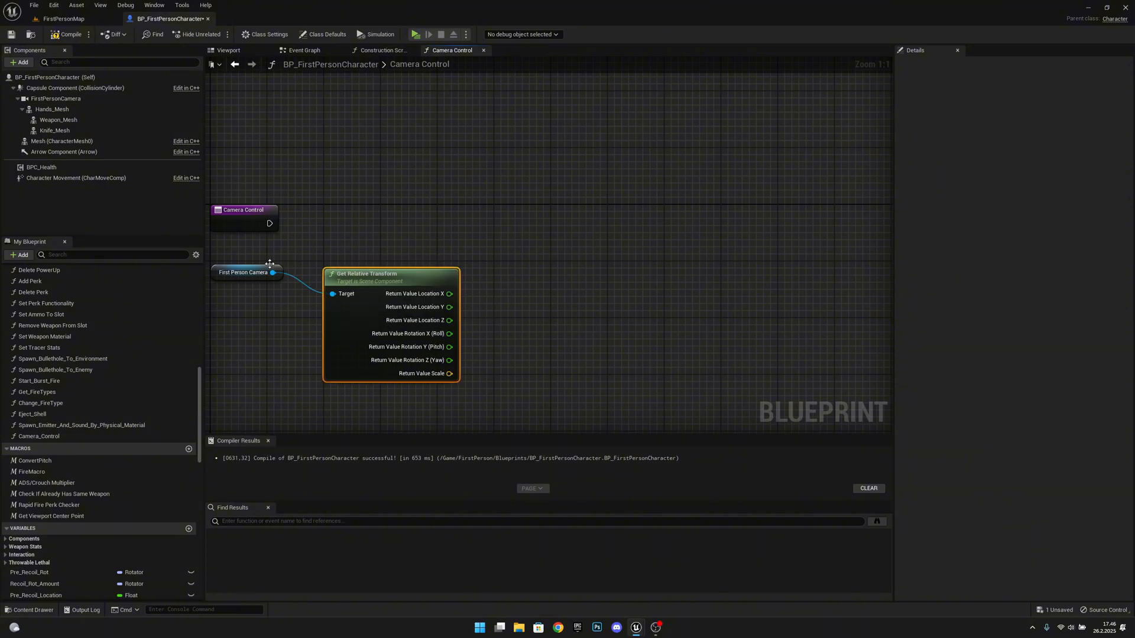
Add a Set Relative Location node targeting First Person Camera and connect the Camera Control entry's execution to it.
{"action": "left_click_drag", "start_coordinate": [216, 273], "coordinate": [642, 251]}
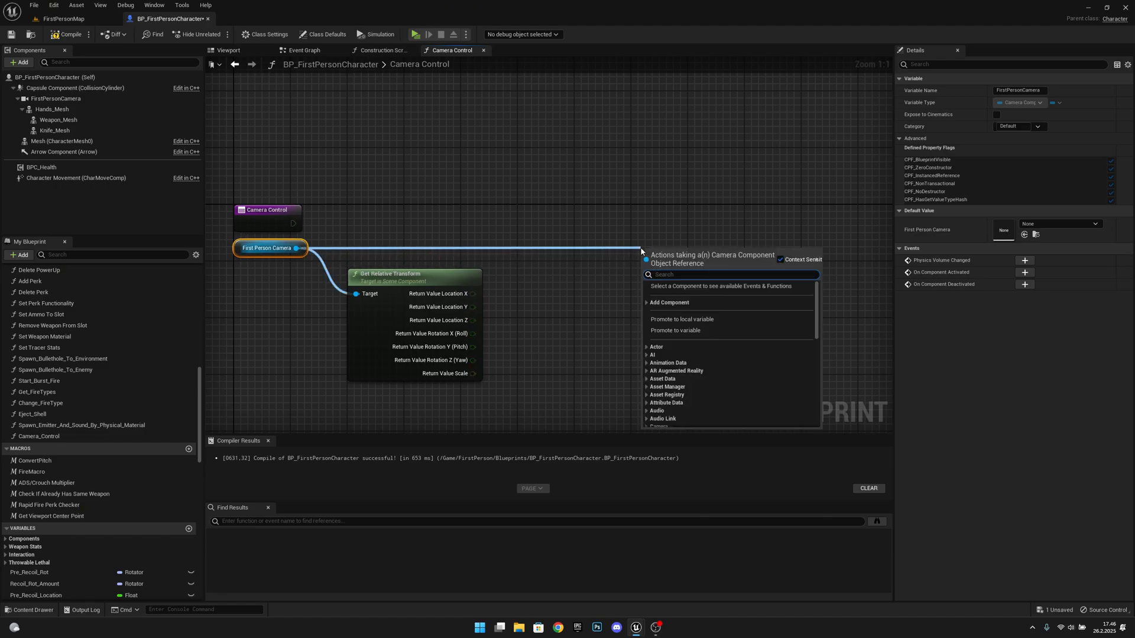
{"action": "type", "text": "set rel"}
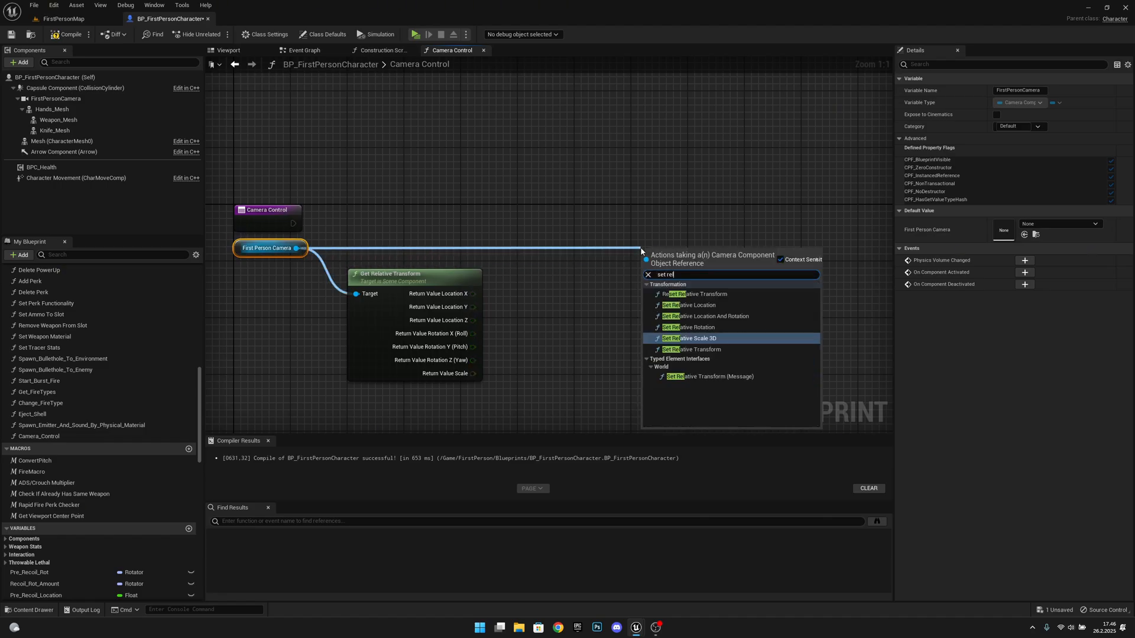
{"action": "type", "text": "ative locatio"}
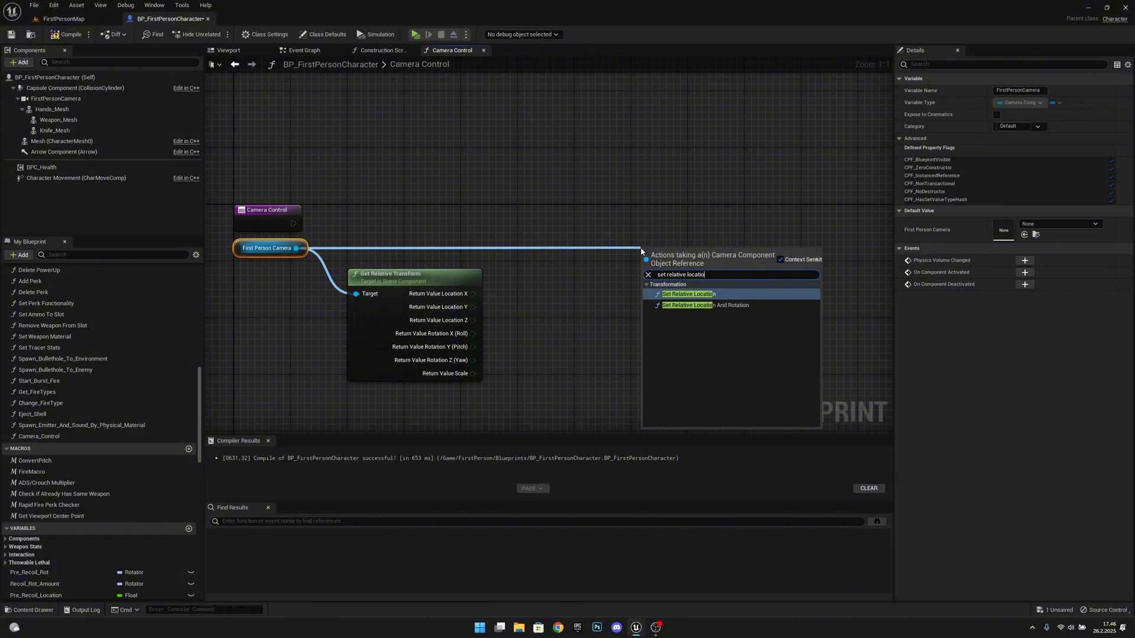
{"action": "type", "text": "nb"}
{"action": "key", "text": "BackSpace"}
{"action": "left_click", "coordinate": [715, 294]}
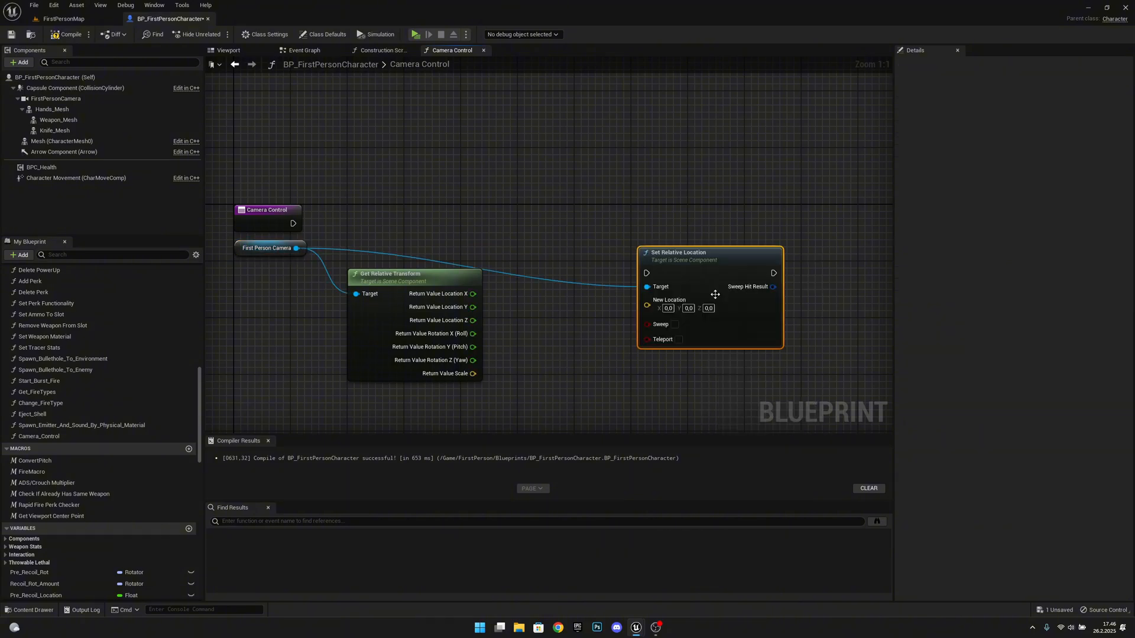
{"action": "left_click_drag", "start_coordinate": [712, 260], "coordinate": [861, 223]}
{"action": "left_click_drag", "start_coordinate": [293, 223], "coordinate": [873, 219]}
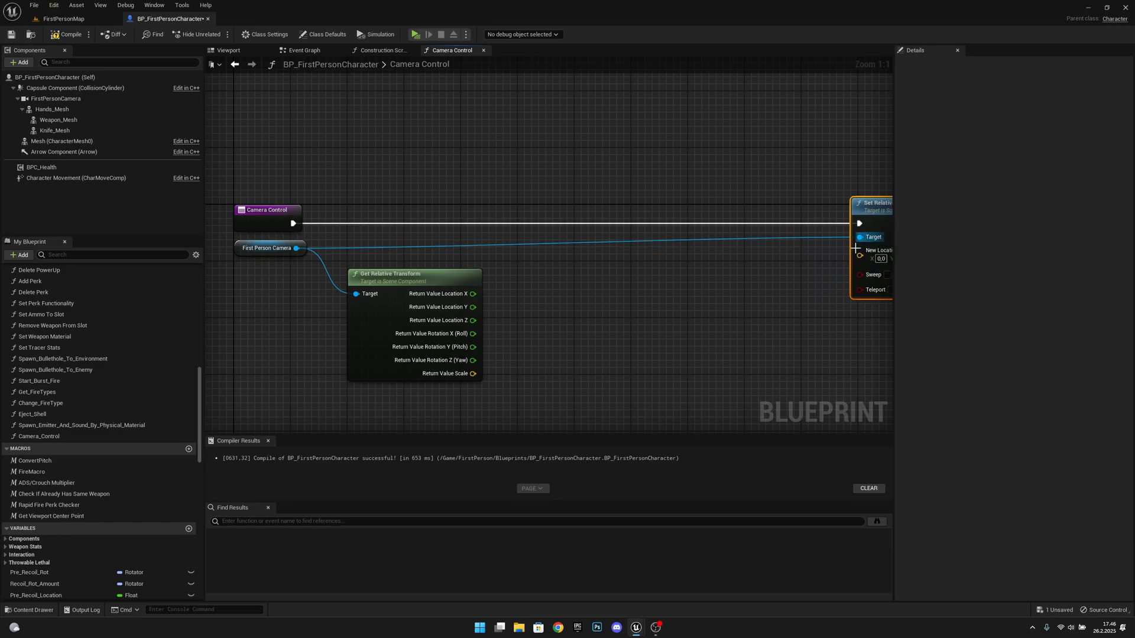
Split Set Relative Location's New Location and connect the transform's Location Y and Z outputs to the matching inputs.
{"action": "right_click_drag", "start_coordinate": [806, 294], "coordinate": [686, 230]}
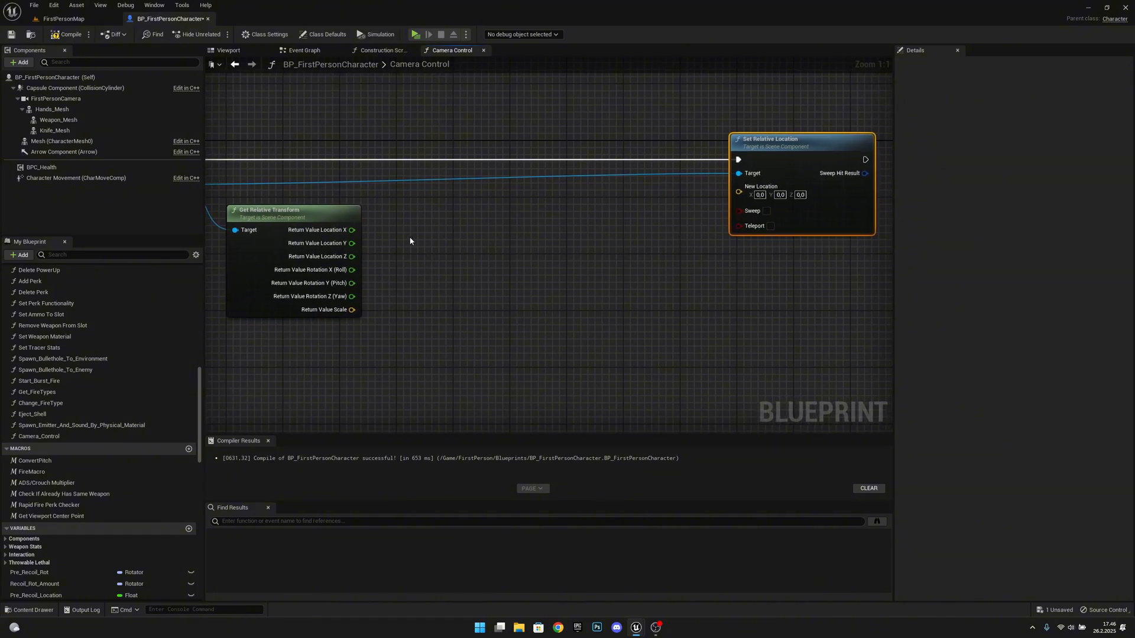
{"action": "left_click_drag", "start_coordinate": [353, 242], "coordinate": [397, 256]}
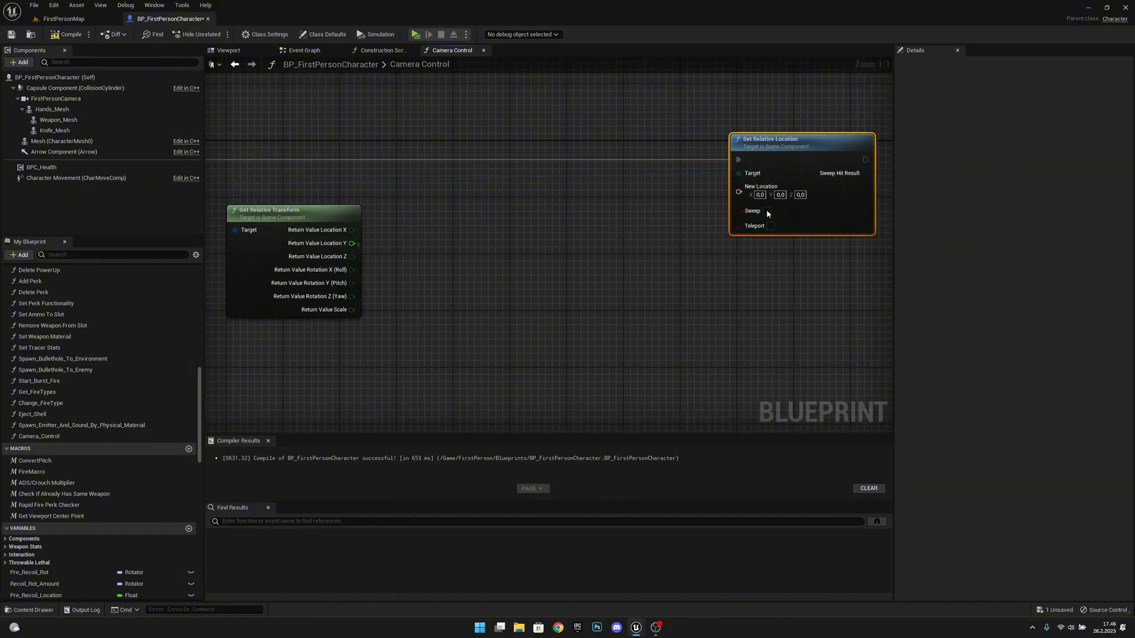
{"action": "right_click", "coordinate": [739, 192]}
{"action": "left_click", "coordinate": [756, 230]}
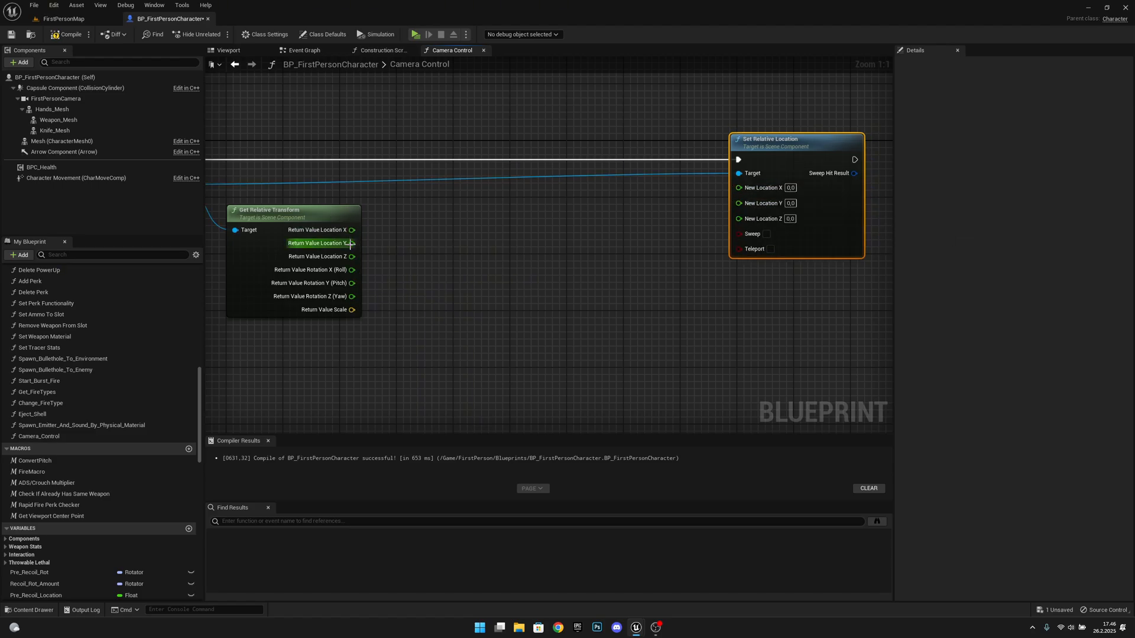
{"action": "mouse_move", "coordinate": [350, 243]}
{"action": "left_mouse_down"}
{"action": "mouse_move", "coordinate": [739, 230]}
{"action": "mouse_move", "coordinate": [739, 203]}
{"action": "mouse_move", "coordinate": [496, 249]}
{"action": "mouse_move", "coordinate": [348, 259]}
{"action": "left_mouse_up"}
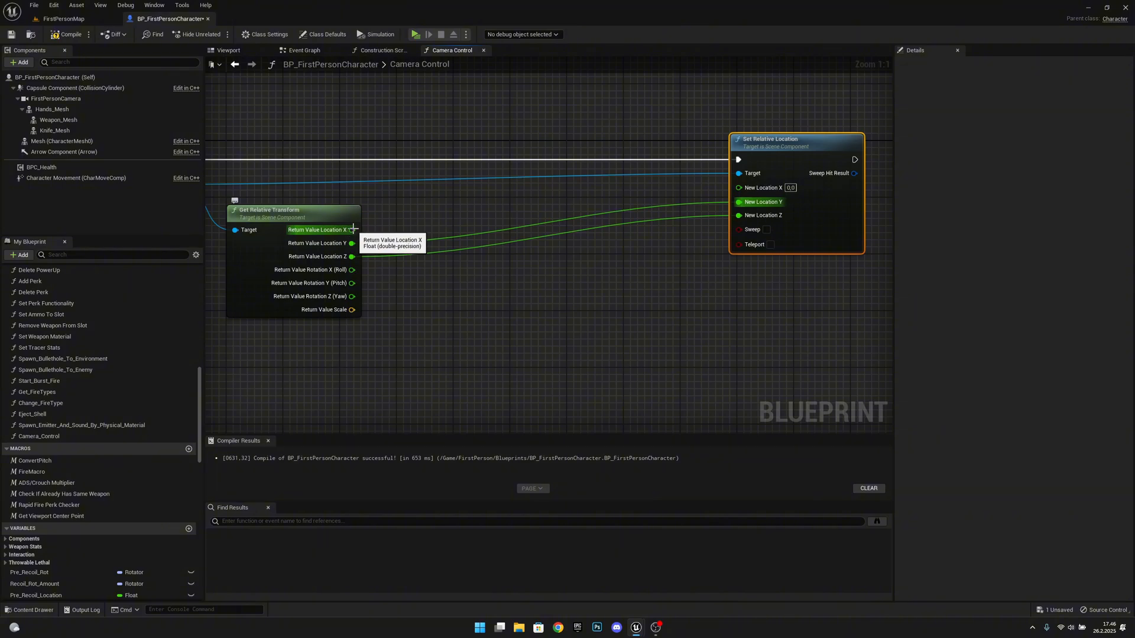
Add a Map Range Clamped node fed by Return Value Location X and position it between the two transform nodes.
{"action": "left_click_drag", "start_coordinate": [353, 229], "coordinate": [459, 282]}
{"action": "type", "text": "mapo"}
{"action": "key", "text": "BackSpace"}
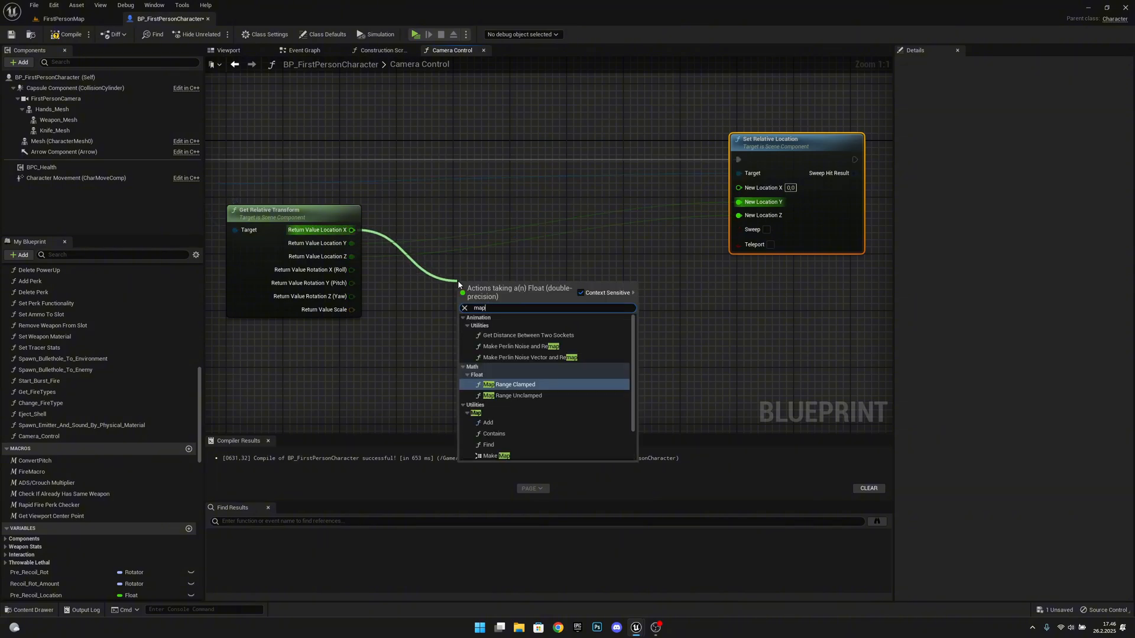
{"action": "type", "text": "range"}
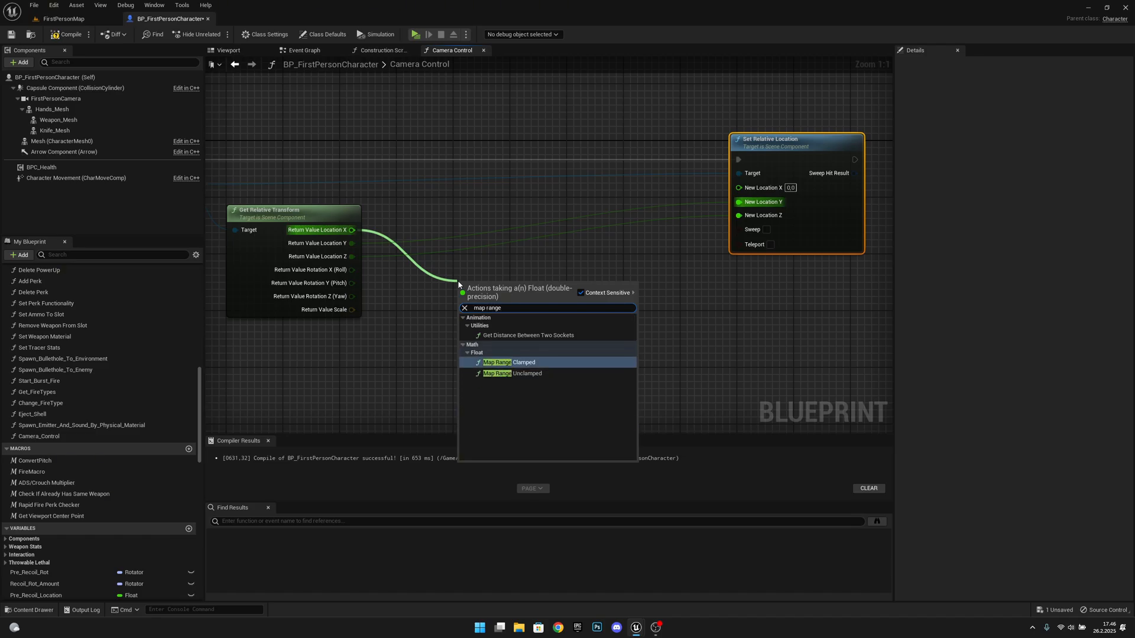
{"action": "key", "text": "Return"}
{"action": "left_click_drag", "start_coordinate": [490, 282], "coordinate": [515, 271]}
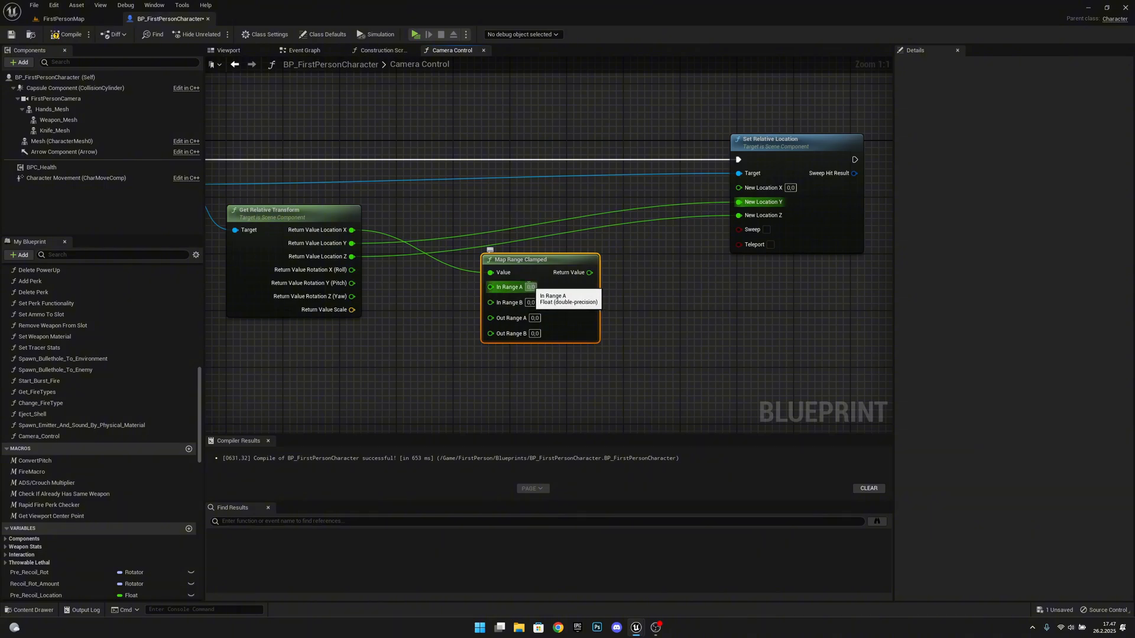
Set the Map Range Clamped node's In Range A to -20 and In Range B to -90, and compile and save the blueprint.
{"action": "left_click", "coordinate": [530, 287]}
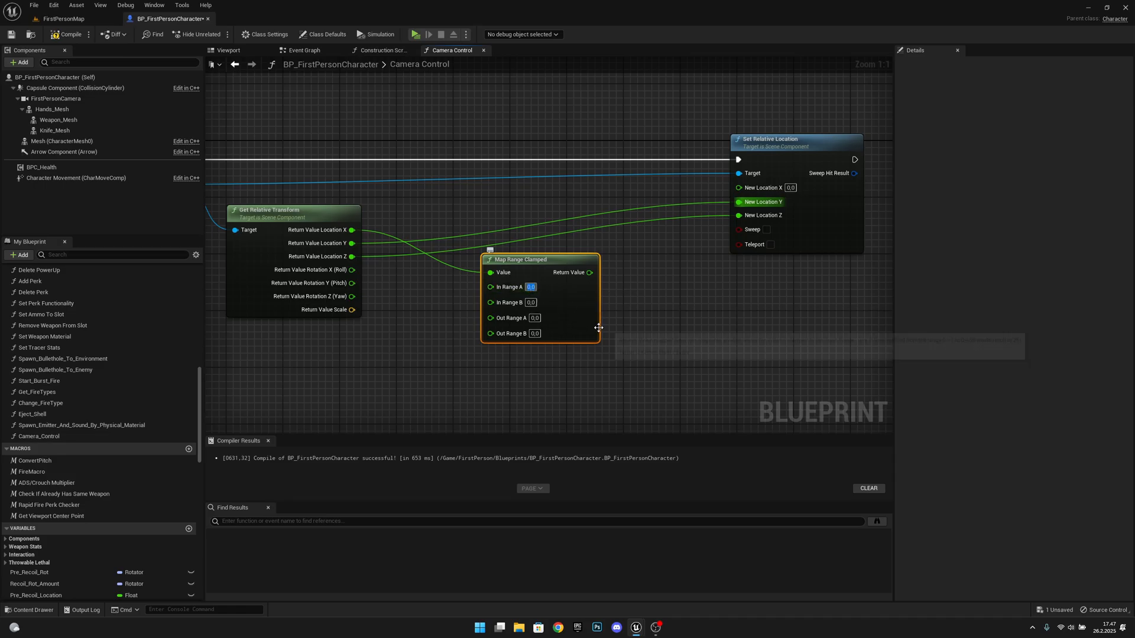
{"action": "type", "text": "-20"}
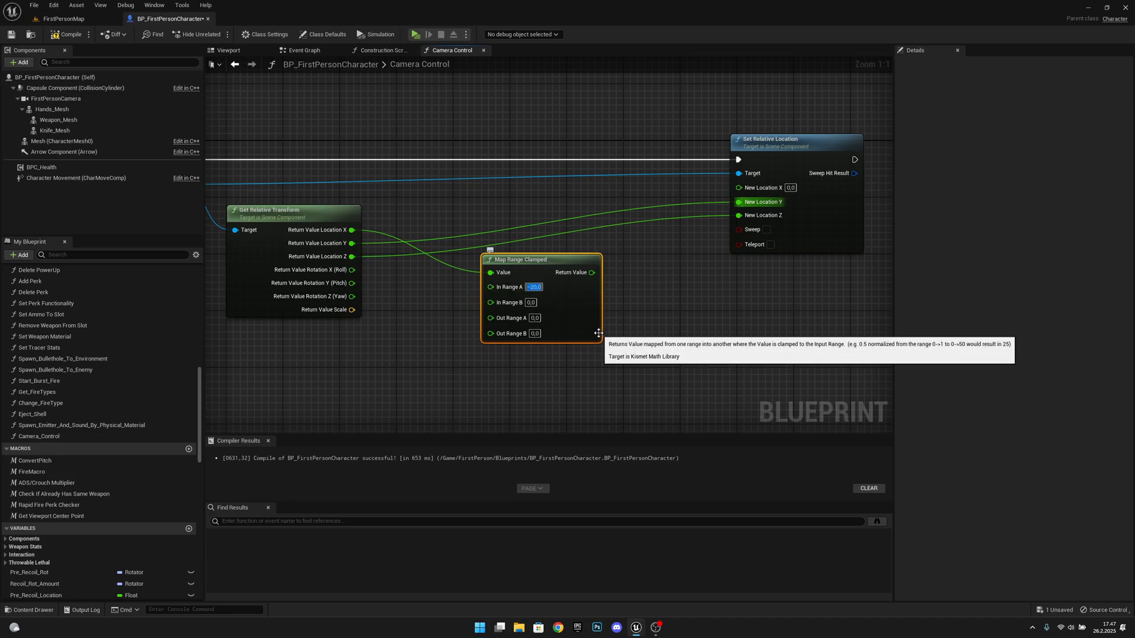
{"action": "left_click", "coordinate": [531, 302]}
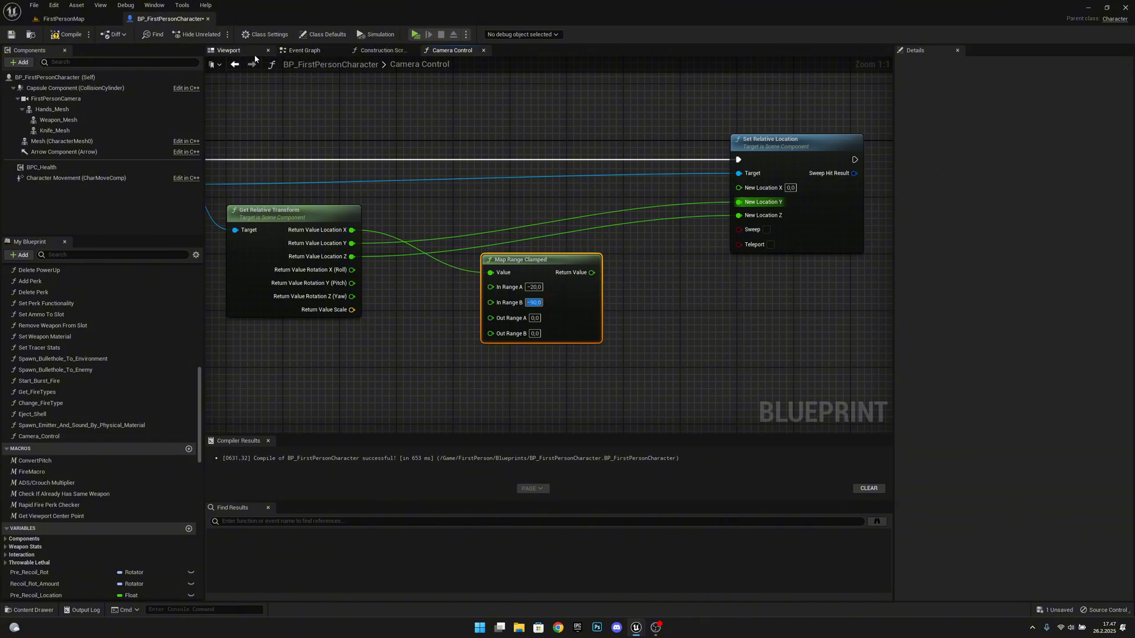
{"action": "left_click", "coordinate": [64, 34]}
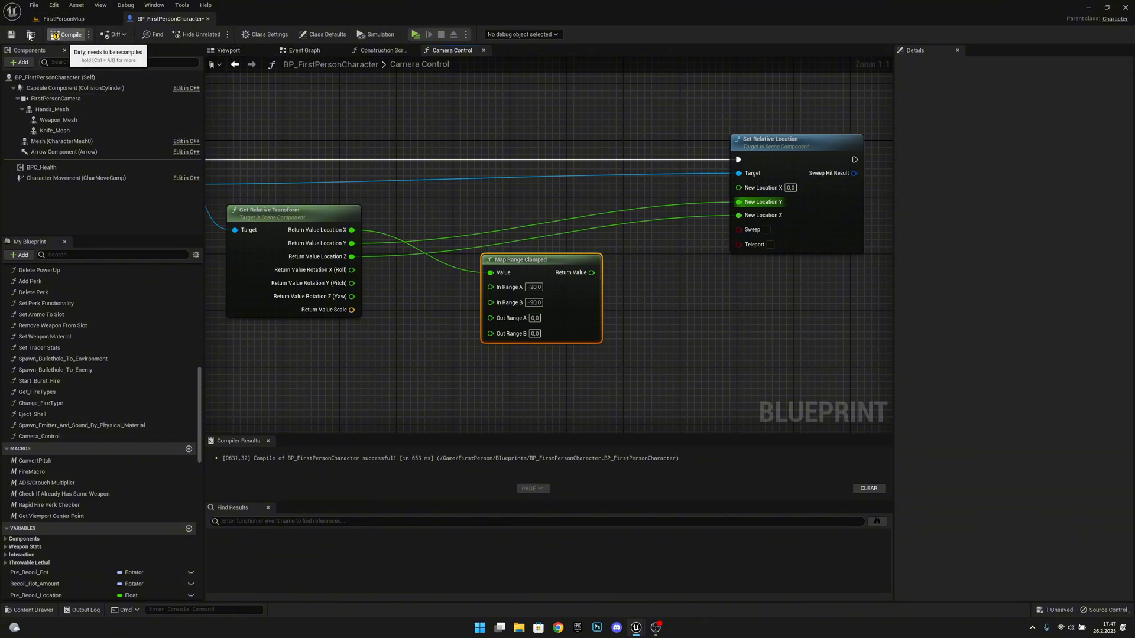
{"action": "left_click", "coordinate": [13, 34]}
Try pitching First Person Camera downward in the viewport with rotation snapping off, and undo the rotation.
{"action": "left_click", "coordinate": [243, 49]}
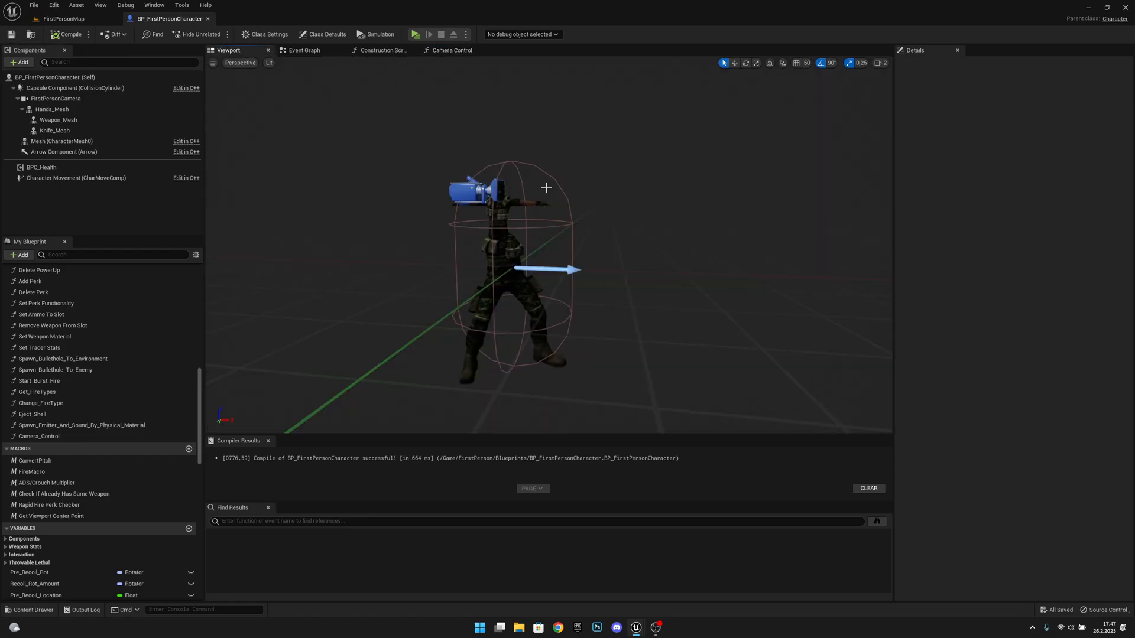
{"action": "right_click_drag", "start_coordinate": [520, 218], "coordinate": [491, 218]}
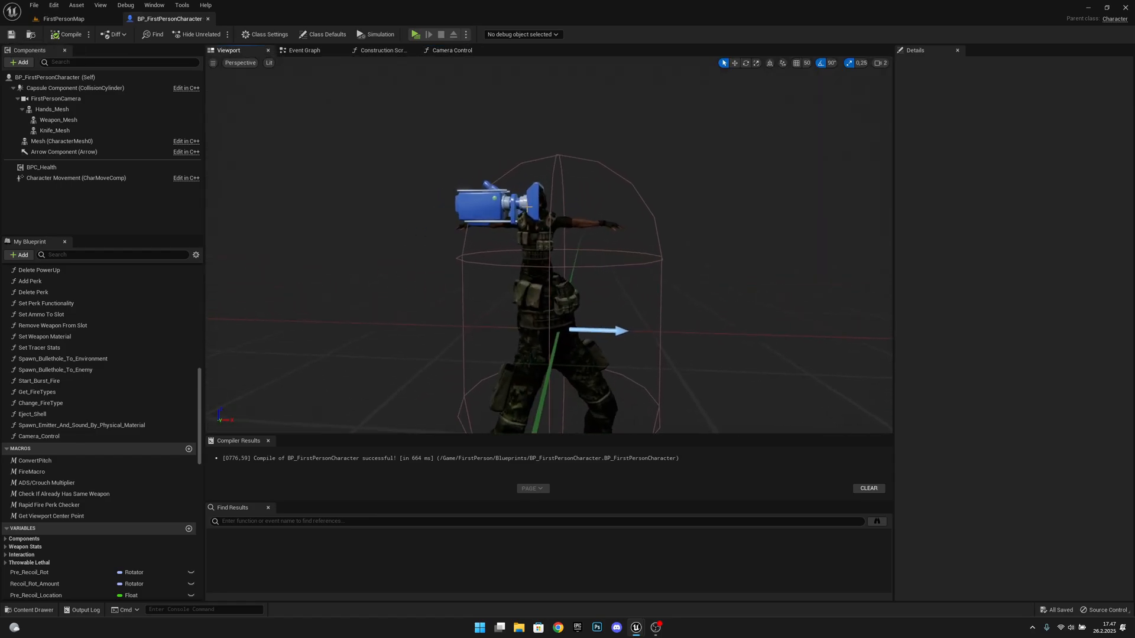
{"action": "left_click", "coordinate": [514, 204]}
{"action": "key", "text": "e"}
{"action": "left_click_drag", "start_coordinate": [575, 204], "coordinate": [490, 204]}
{"action": "key", "text": "ctrl+z"}
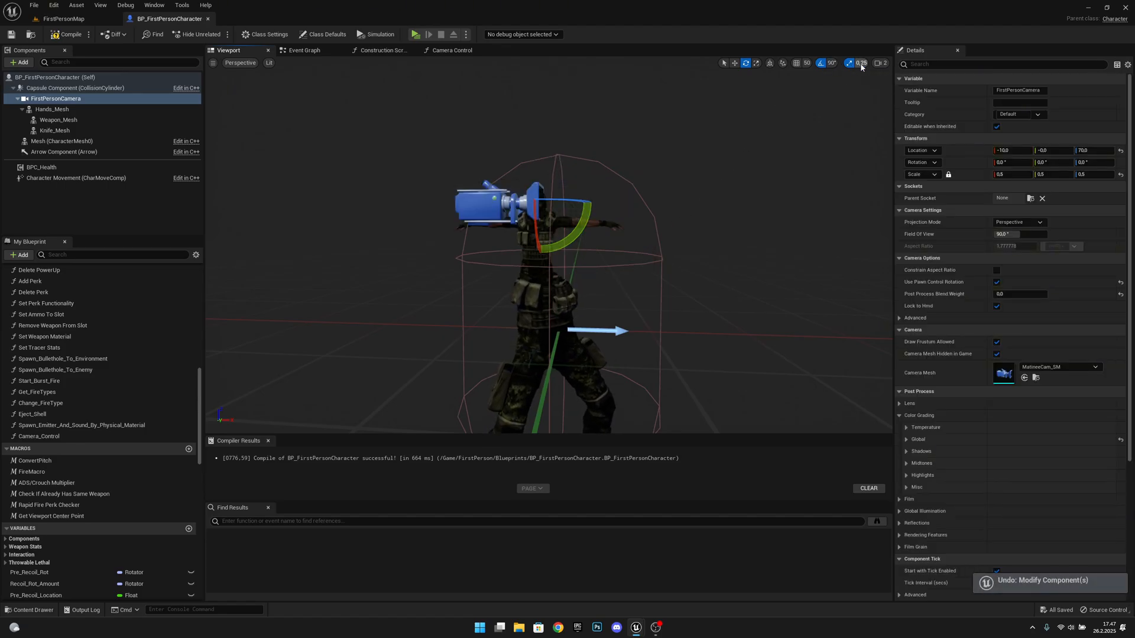
{"action": "left_click", "coordinate": [822, 66]}
{"action": "left_click_drag", "start_coordinate": [588, 215], "coordinate": [589, 231]}
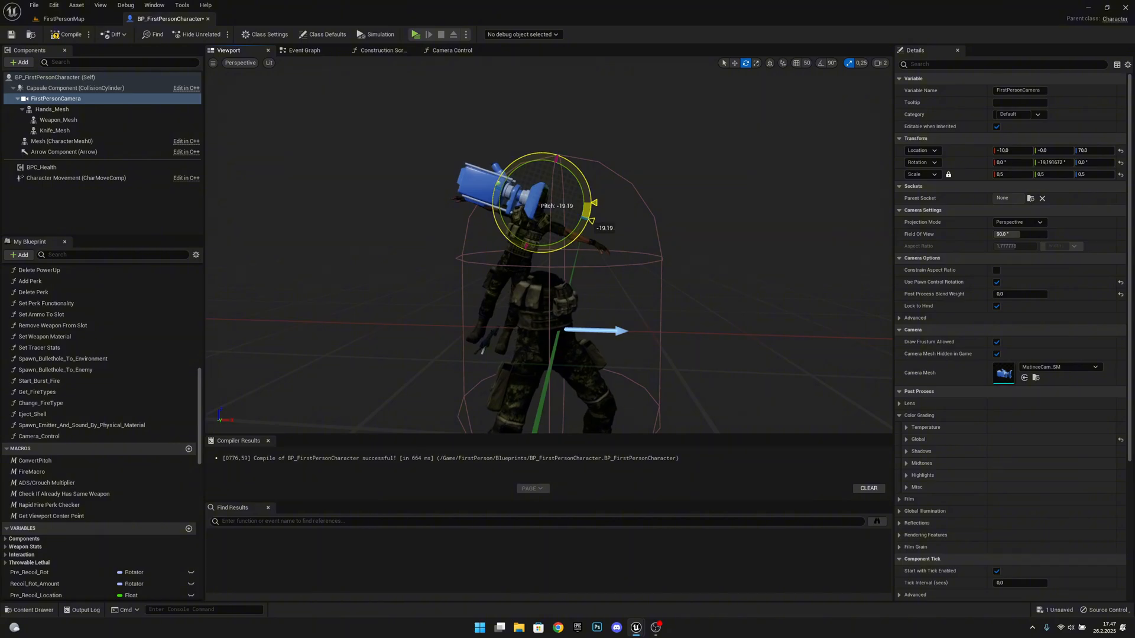
{"action": "left_click_drag", "start_coordinate": [593, 224], "coordinate": [642, 214]}
{"action": "key", "text": "ctrl+z"}
{"action": "key", "text": "ctrl+z"}
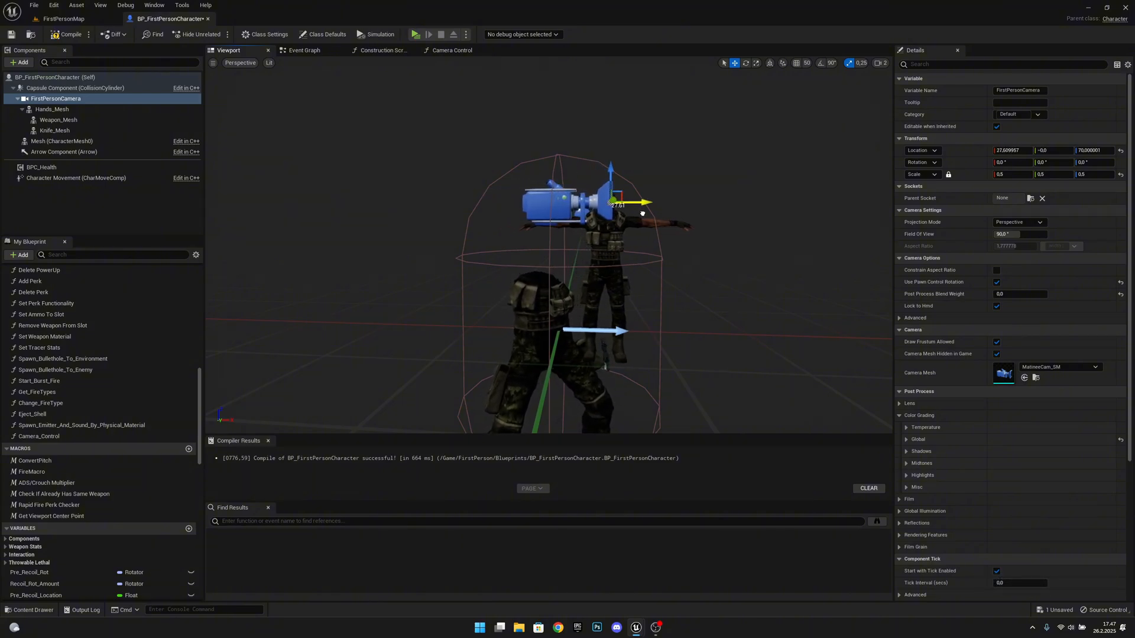
Try sliding First Person Camera back and forth along its X axis in the viewport, and undo the moves.
{"action": "left_click_drag", "start_coordinate": [643, 213], "coordinate": [565, 212]}
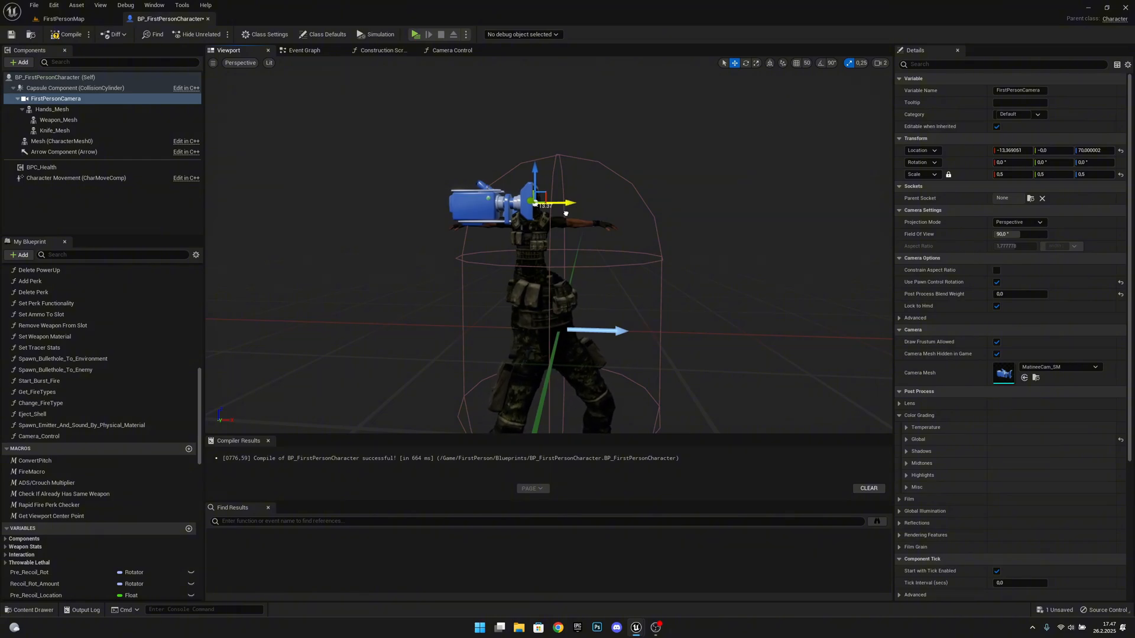
{"action": "mouse_move", "coordinate": [568, 214]}
{"action": "left_mouse_down"}
{"action": "mouse_move", "coordinate": [641, 215]}
{"action": "mouse_move", "coordinate": [565, 219]}
{"action": "left_mouse_up"}
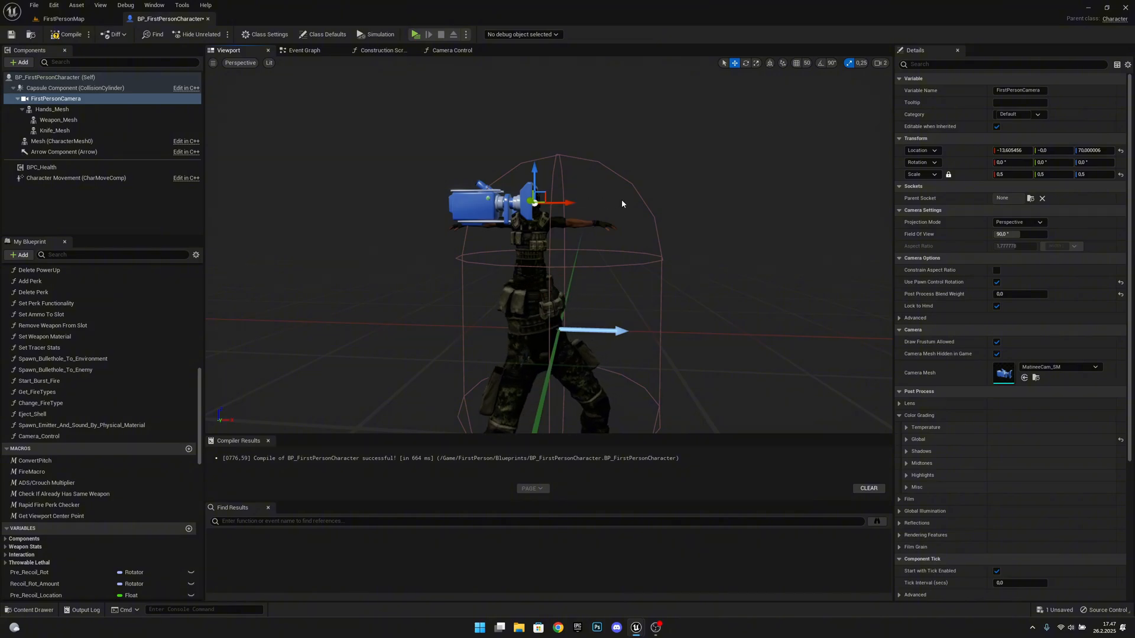
{"action": "mouse_move", "coordinate": [564, 207]}
{"action": "left_mouse_down"}
{"action": "mouse_move", "coordinate": [695, 202]}
{"action": "mouse_move", "coordinate": [576, 219]}
{"action": "left_mouse_up"}
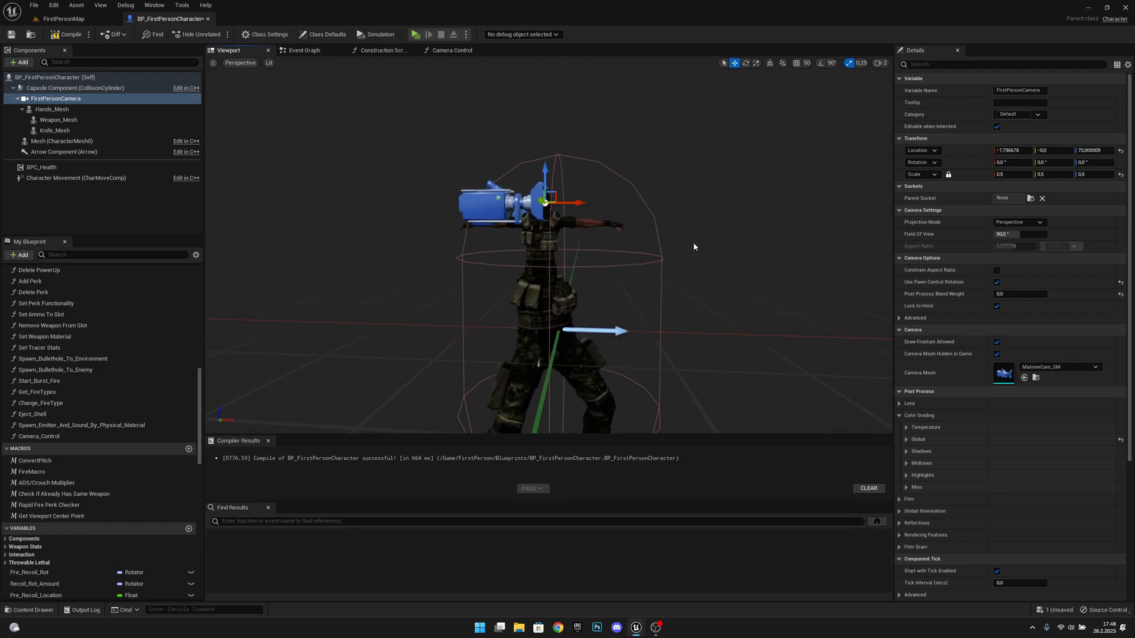
{"action": "key", "text": "ctrl+z"}
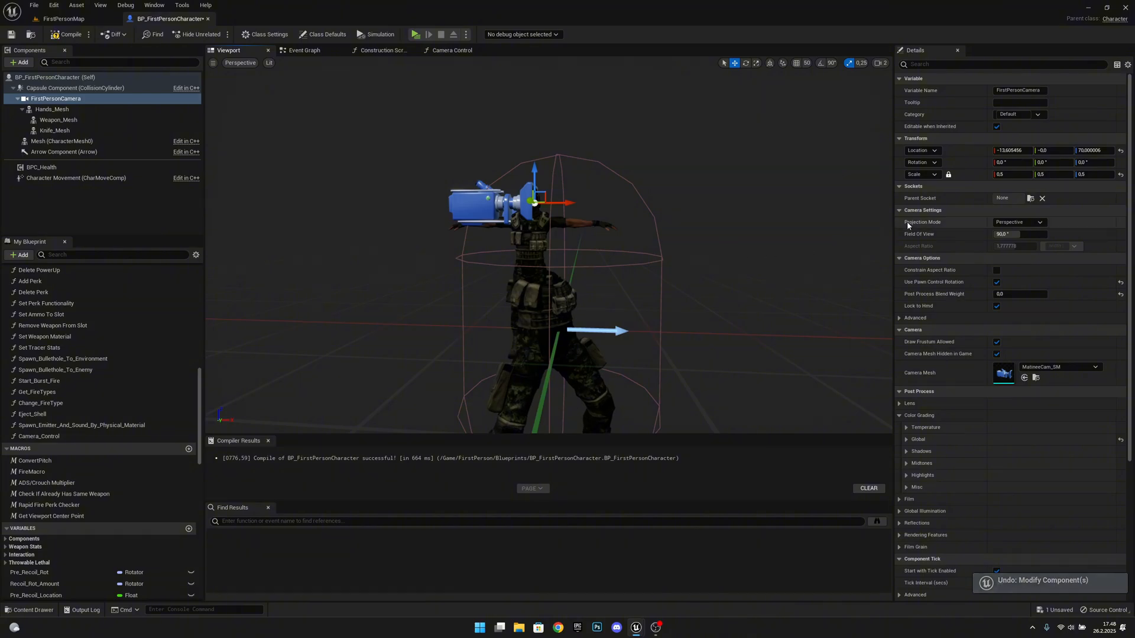
{"action": "key", "text": "ctrl+z"}
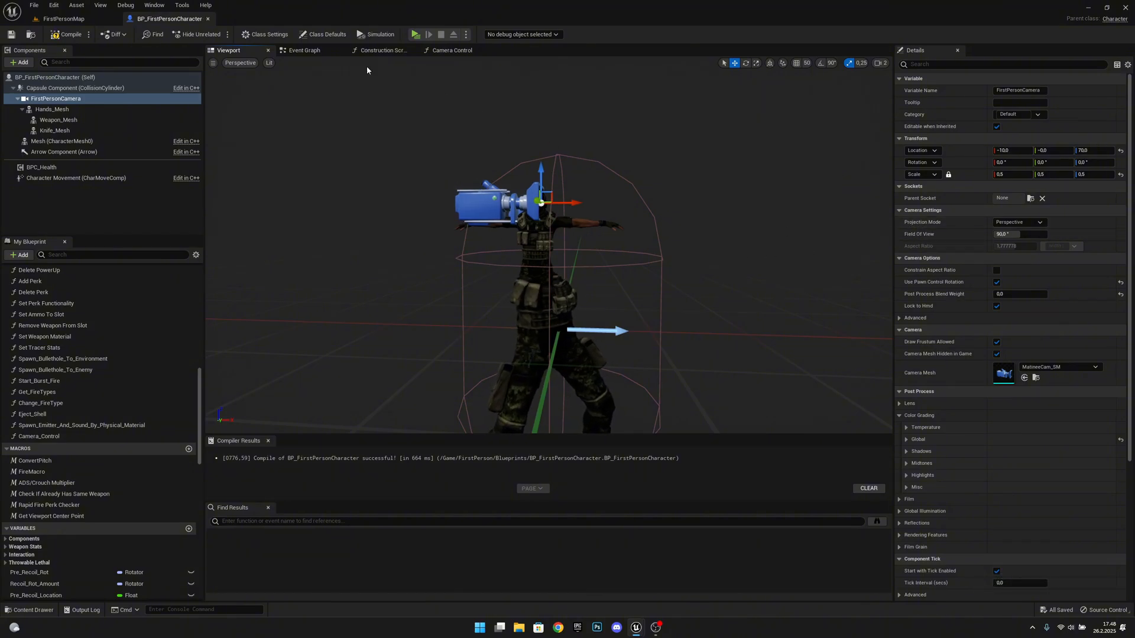
In Camera Control, set Out Range B to 30 and feed the Map Range Clamped Value from Return Value Rotation Y (Pitch) instead of Location X.
{"action": "left_click", "coordinate": [452, 50]}
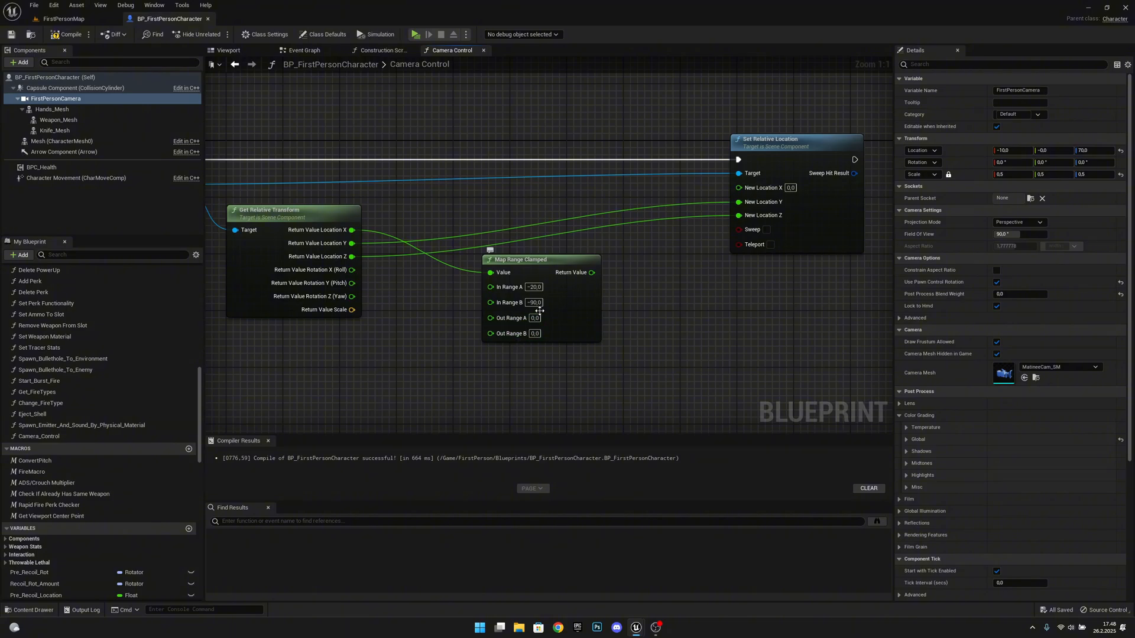
{"action": "left_click", "coordinate": [532, 334]}
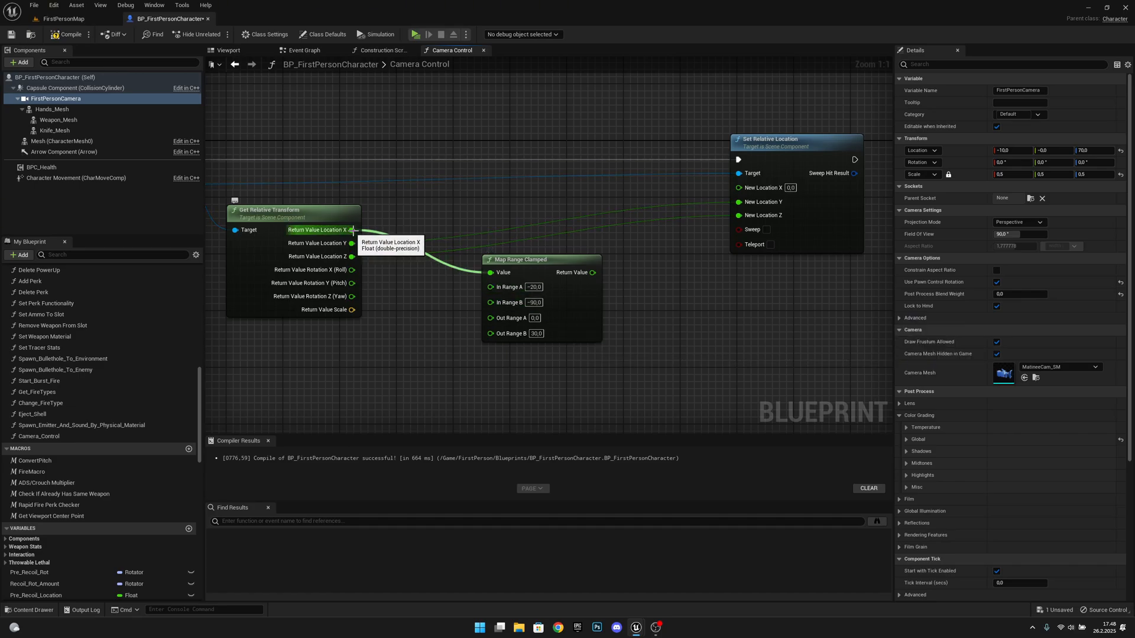
{"action": "left_click_drag", "start_coordinate": [352, 284], "coordinate": [522, 273]}
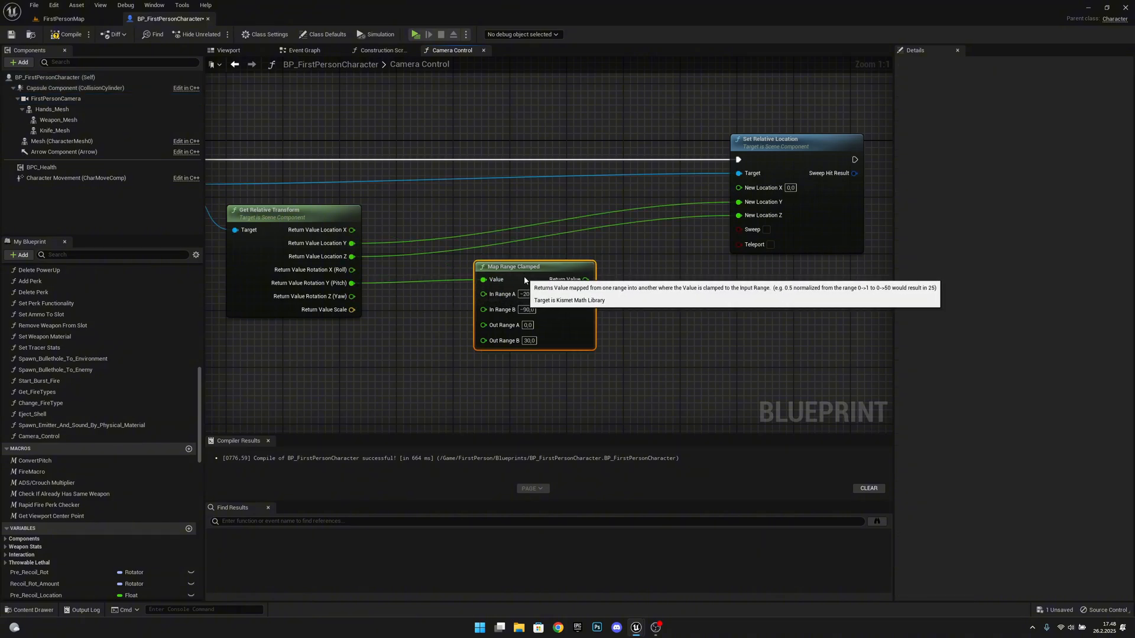
Try rotating First Person Camera about its pitch axis in the viewport, and undo the rotation.
{"action": "left_click", "coordinate": [228, 50]}
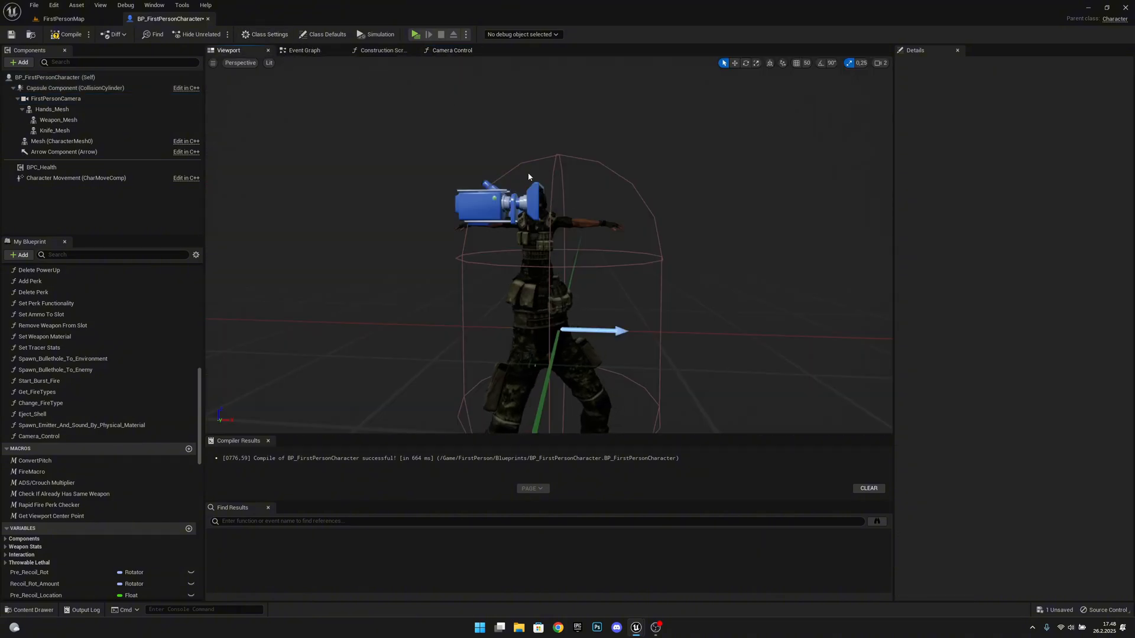
{"action": "left_click", "coordinate": [526, 188]}
{"action": "key", "text": "e"}
{"action": "left_click_drag", "start_coordinate": [590, 201], "coordinate": [591, 203]}
{"action": "key", "text": "ctrl+z"}
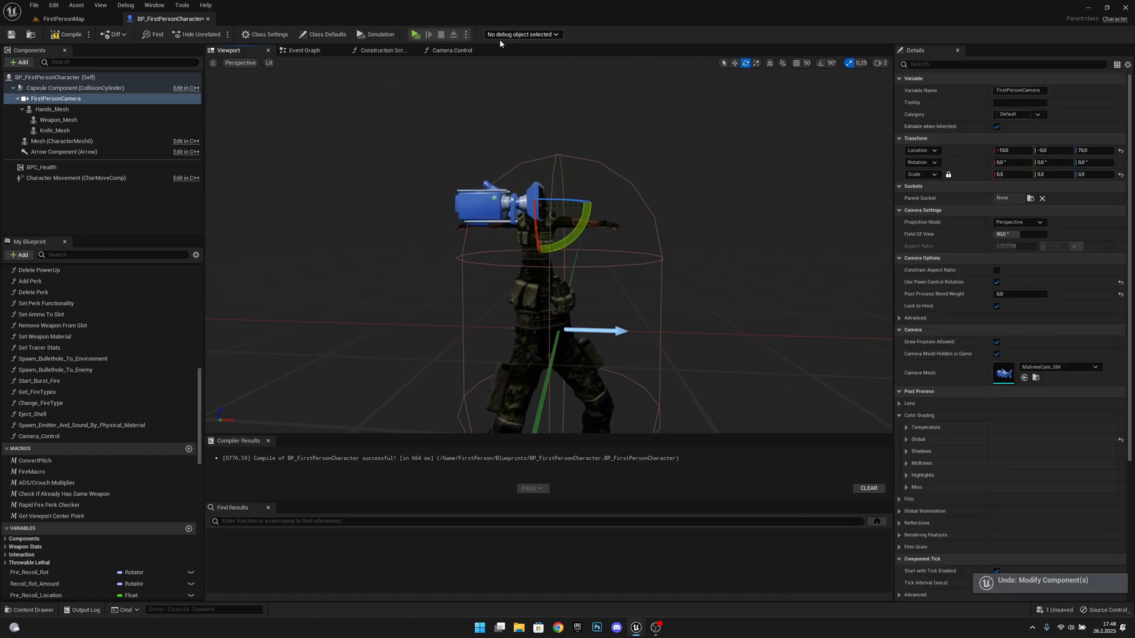
Connect the Map Range Clamped Return Value to New Location X of Set Relative Location, and compile and save the blueprint.
{"action": "left_click", "coordinate": [452, 50]}
{"action": "left_click_drag", "start_coordinate": [585, 280], "coordinate": [751, 188]}
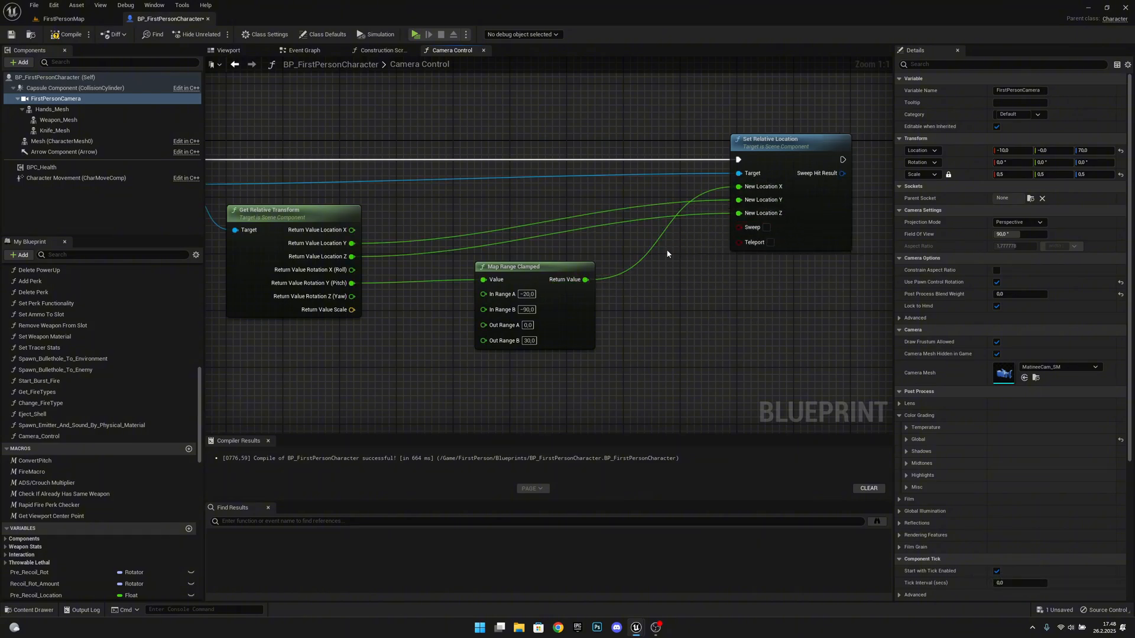
{"action": "left_click", "coordinate": [11, 35]}
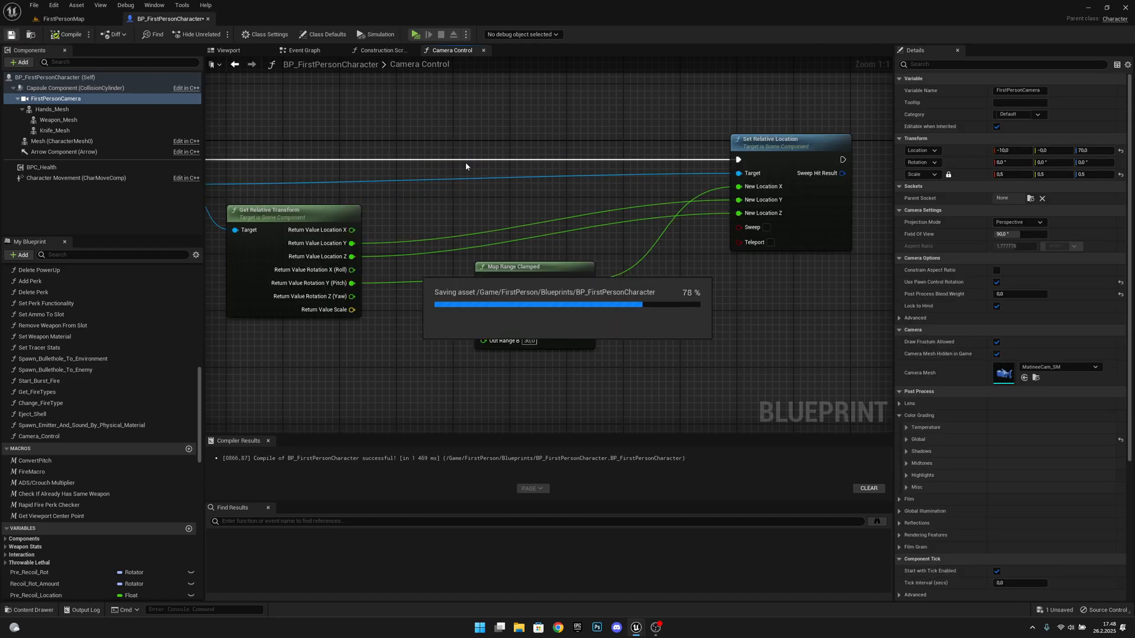
In the Event Graph, shift the nodes following Event Tick to the right to make room before Weapon Sway.
{"action": "left_click", "coordinate": [304, 50]}
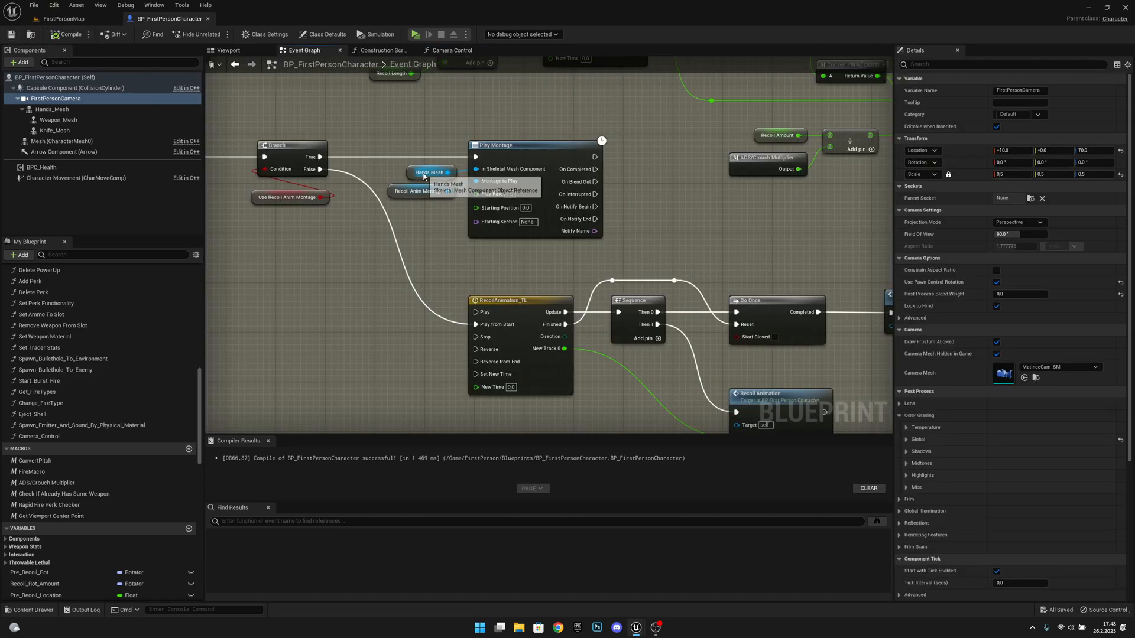
{"action": "scroll", "coordinate": [733, 245], "scroll_direction": "down", "scroll_amount": 8}
{"action": "scroll", "coordinate": [590, 278], "scroll_direction": "up", "scroll_amount": 4}
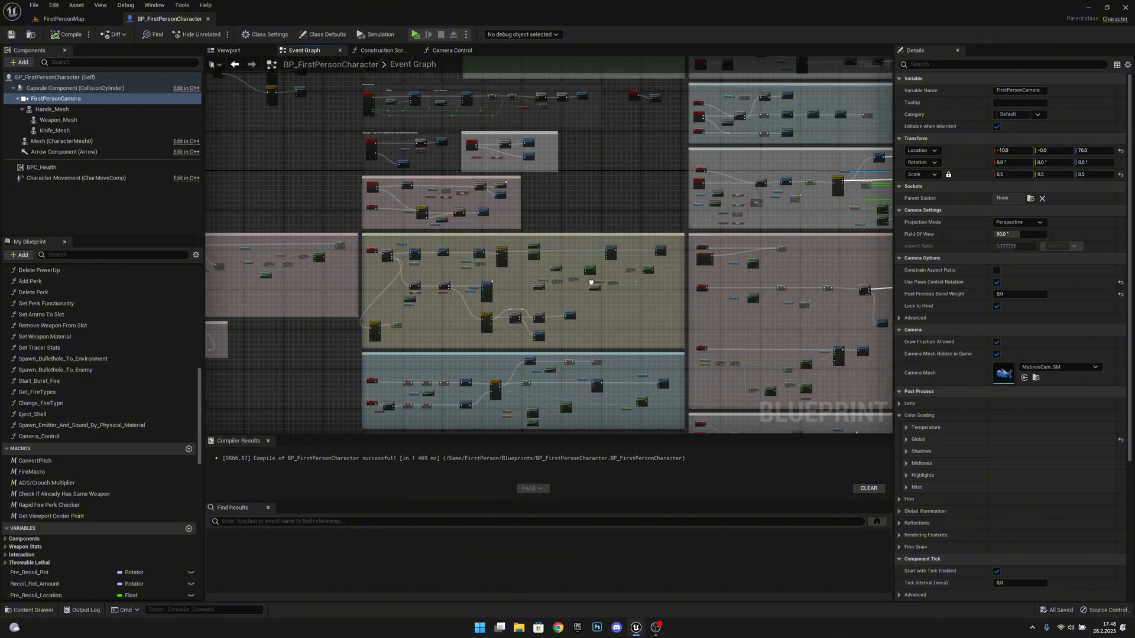
{"action": "scroll", "coordinate": [488, 168], "scroll_direction": "up", "scroll_amount": 3}
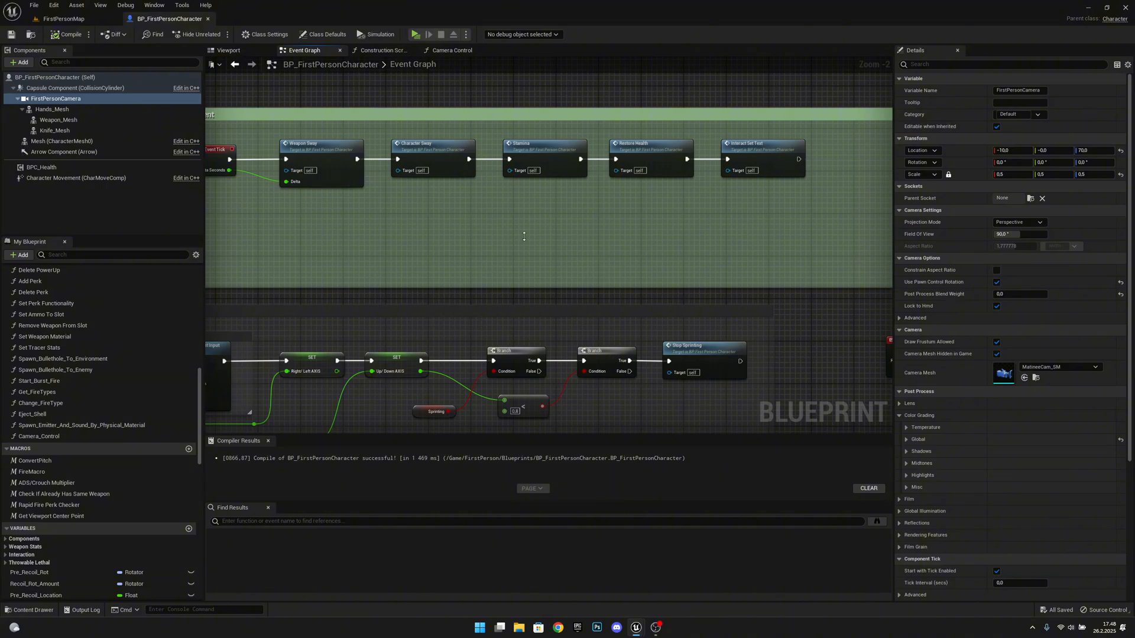
{"action": "right_click_drag", "start_coordinate": [523, 237], "coordinate": [581, 260]}
{"action": "left_click_drag", "start_coordinate": [871, 244], "coordinate": [366, 171]}
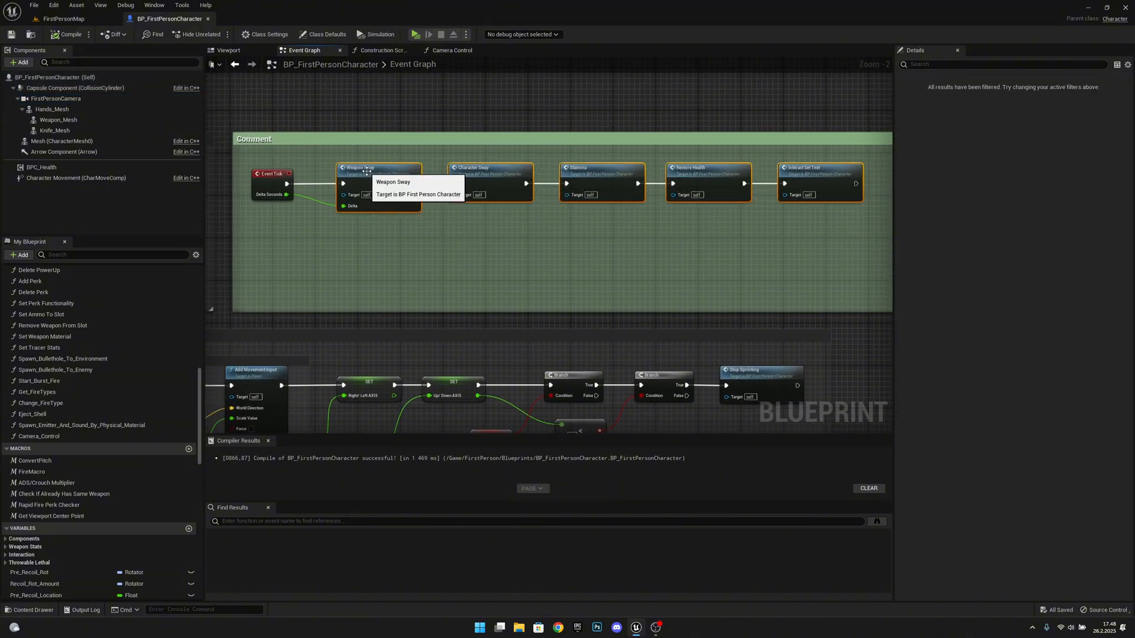
{"action": "key", "text": "Right"}
{"action": "key", "text": "Right"}
{"action": "key", "text": "Right"}
{"action": "key", "text": "Right"}
{"action": "key", "text": "Right"}
{"action": "key", "text": "Right"}
{"action": "key", "text": "Right"}
{"action": "key", "text": "Right"}
{"action": "key", "text": "Right"}
{"action": "key", "text": "Right"}
{"action": "key", "text": "Right"}
{"action": "key", "text": "Right"}
{"action": "key", "text": "Right"}
{"action": "key", "text": "Right"}
{"action": "key", "text": "Right"}
{"action": "key", "text": "Right"}
{"action": "key", "text": "Right"}
{"action": "key", "text": "Right"}
{"action": "key", "text": "Right"}
{"action": "key", "text": "Right"}
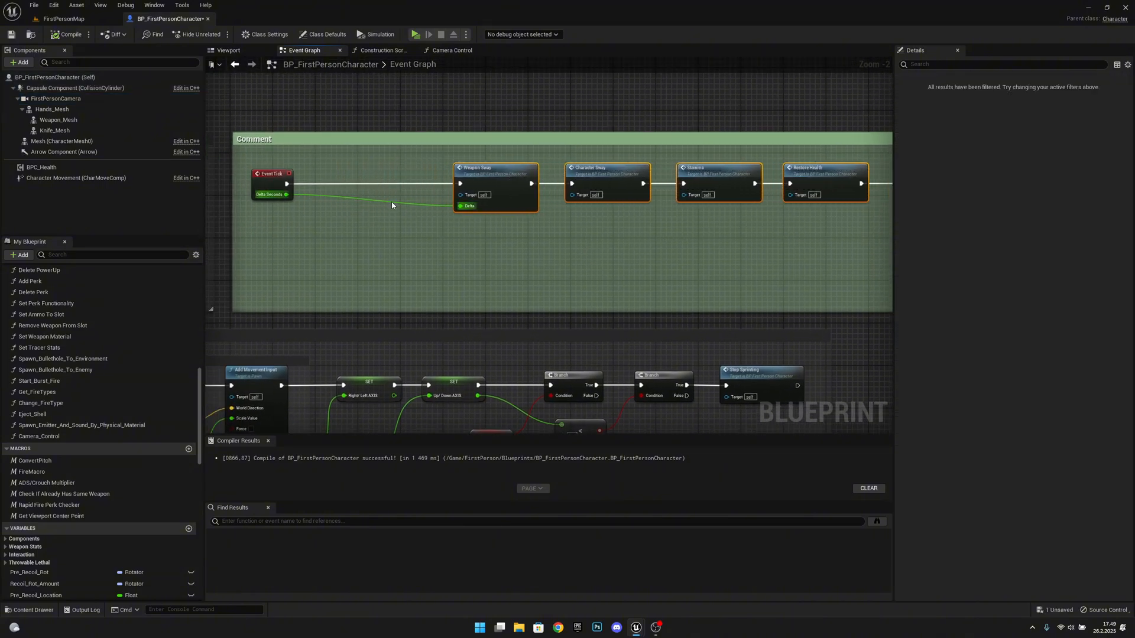
{"action": "key", "text": "Right"}
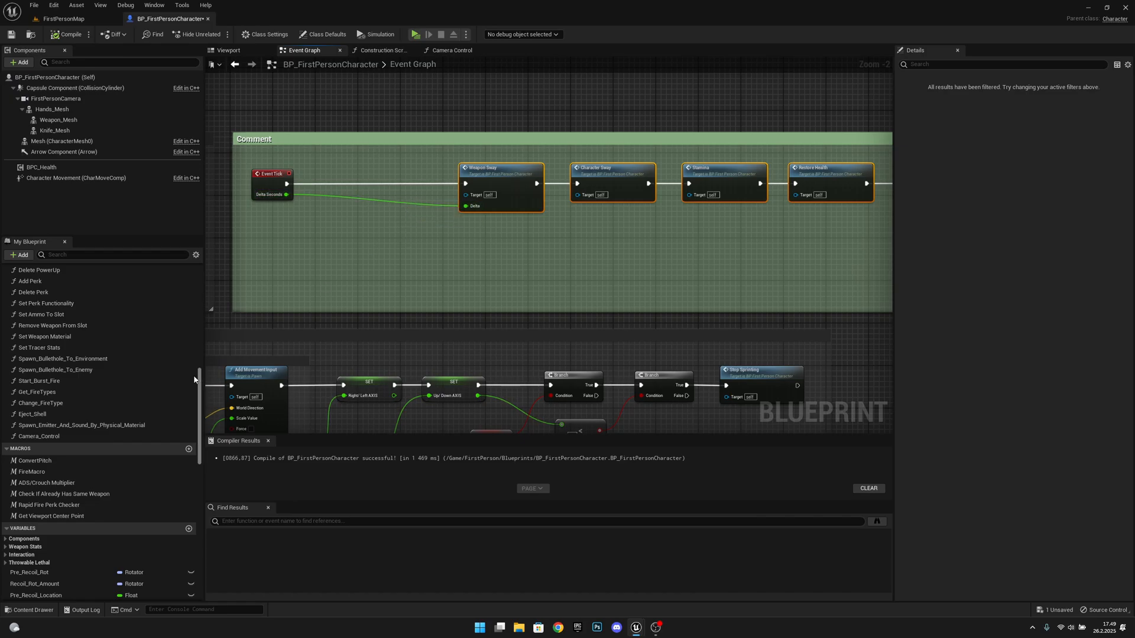
Insert a Camera Control call between Event Tick and Weapon Sway, route the Delta Seconds wire below it with two reroute points, and compile and save.
{"action": "left_click_drag", "start_coordinate": [39, 437], "coordinate": [350, 223]}
{"action": "double_click", "coordinate": [438, 205]}
{"action": "double_click", "coordinate": [398, 214]}
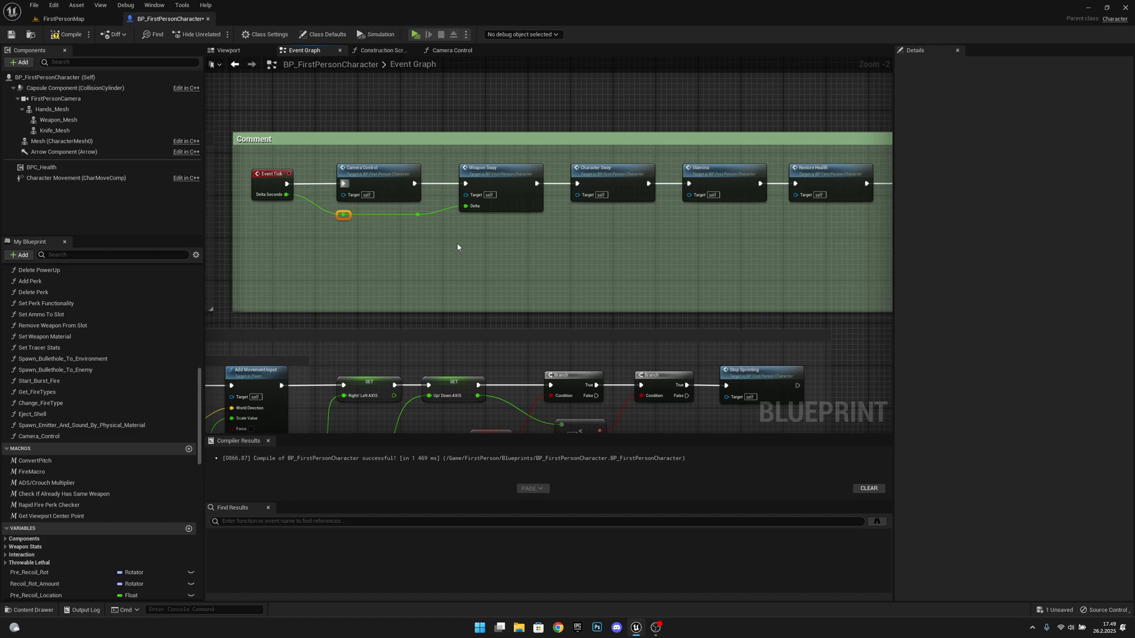
{"action": "right_click_drag", "start_coordinate": [656, 225], "coordinate": [650, 240]}
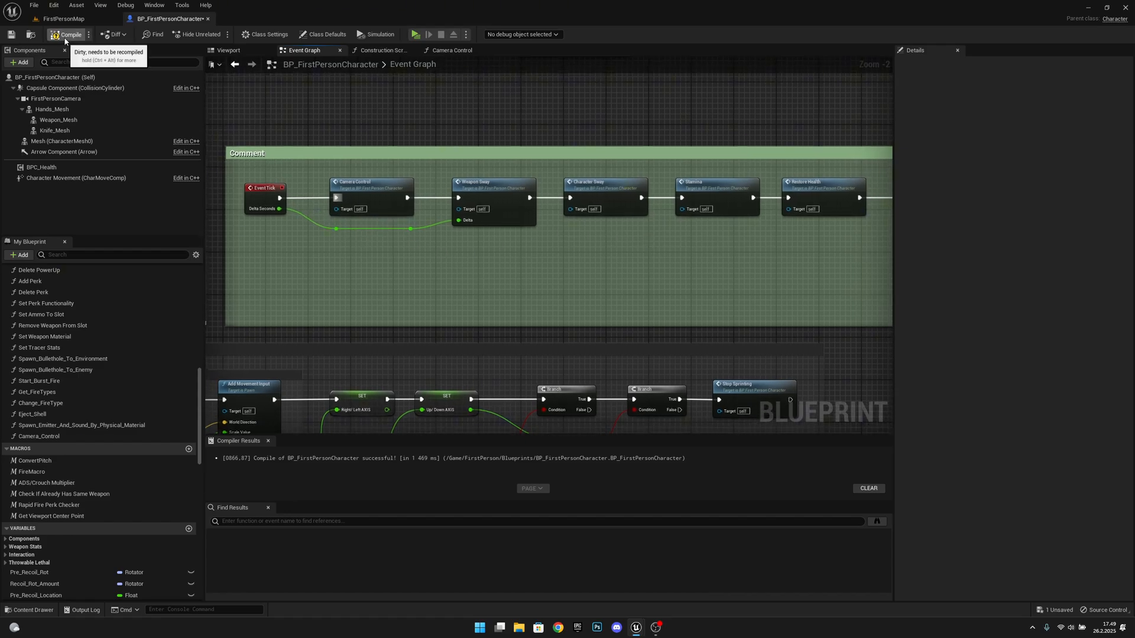
{"action": "left_click", "coordinate": [11, 35]}
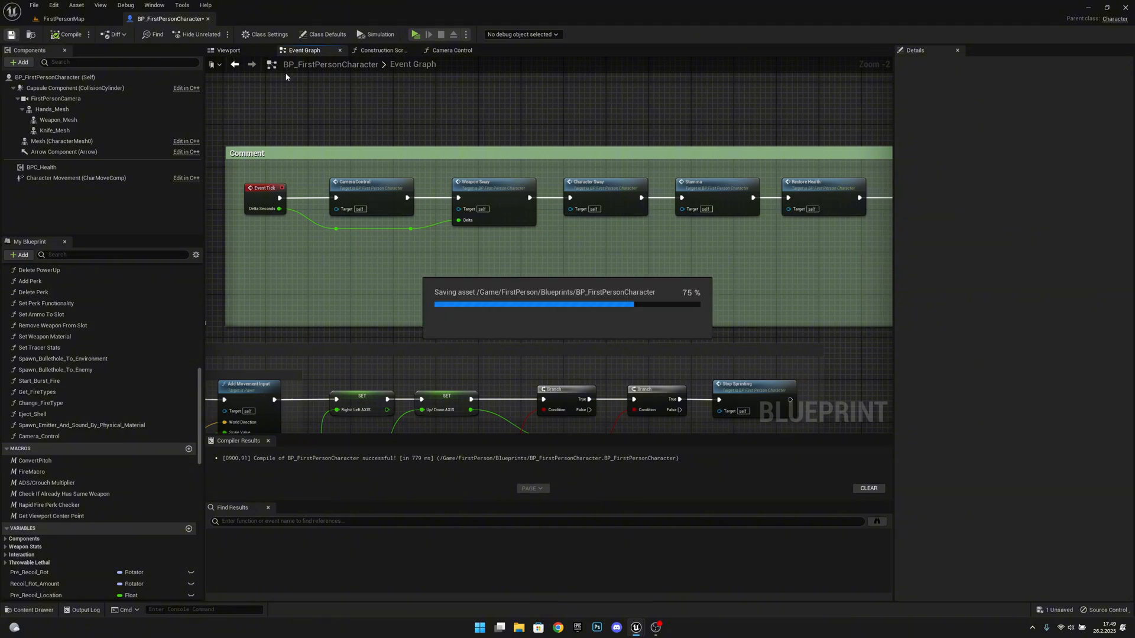
Play-test FirstPersonMap, looking down at the character's body to check the camera offset, and stop the session.
{"action": "left_click", "coordinate": [63, 18]}
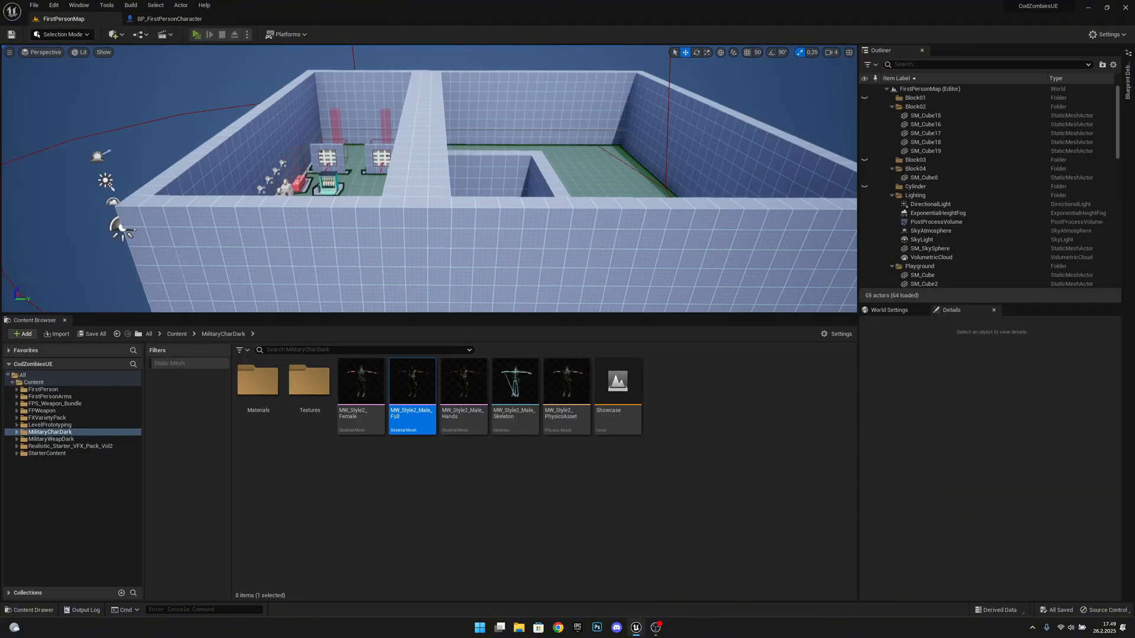
{"action": "key", "text": "alt+p"}
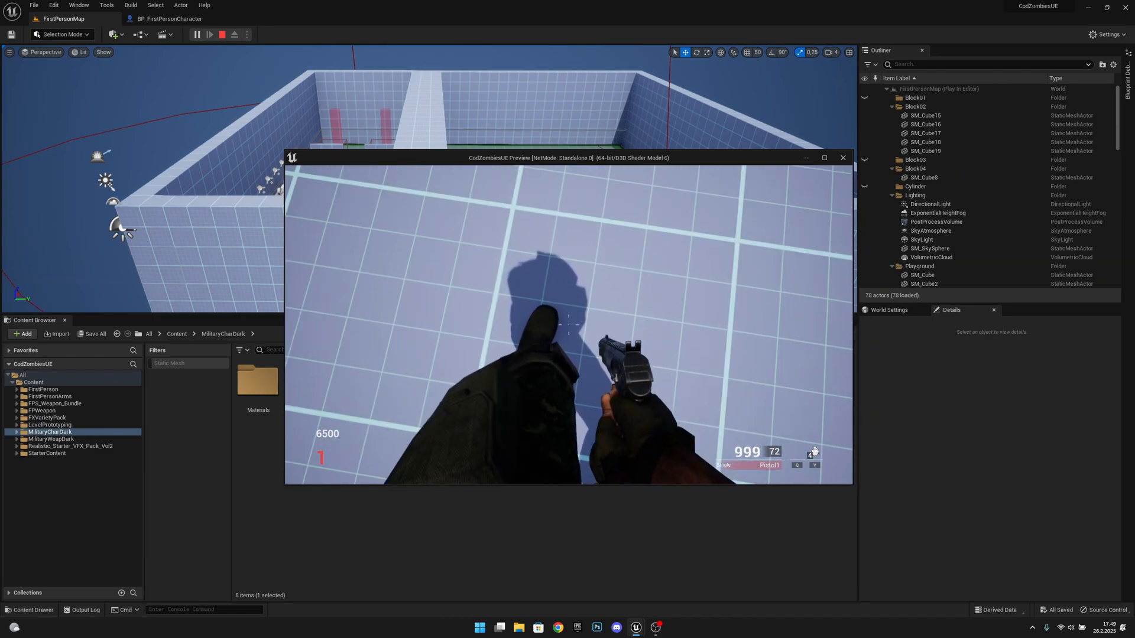
{"action": "key", "text": "Escape"}
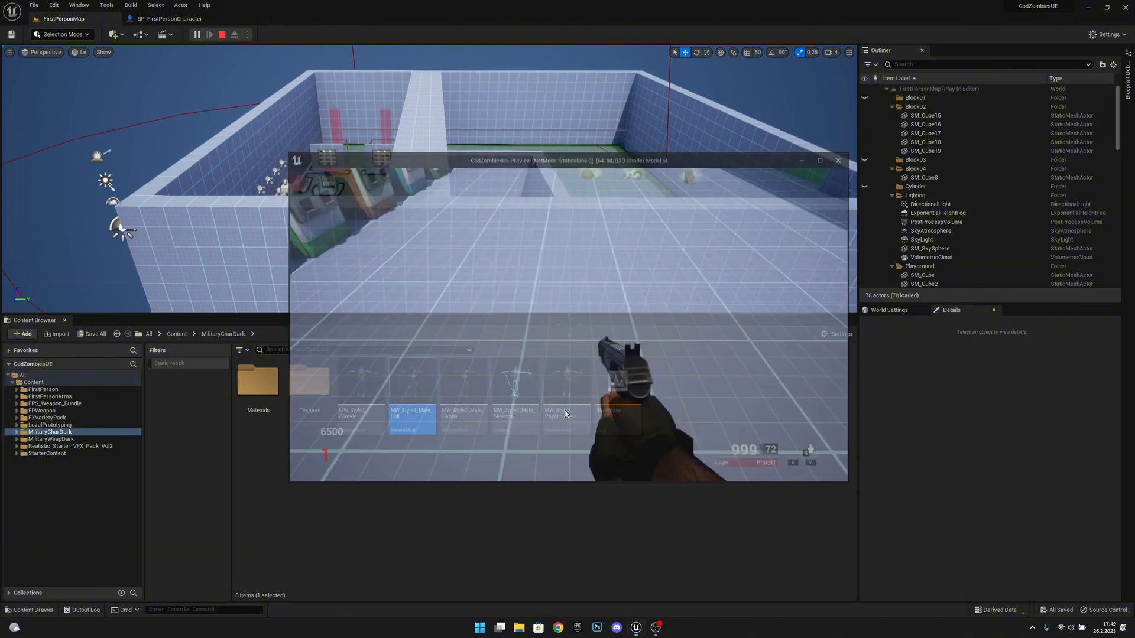
Disable Cast Shadow on the Mesh (CharacterMesh0) component of BP_FirstPersonCharacter.
{"action": "left_click", "coordinate": [174, 19]}
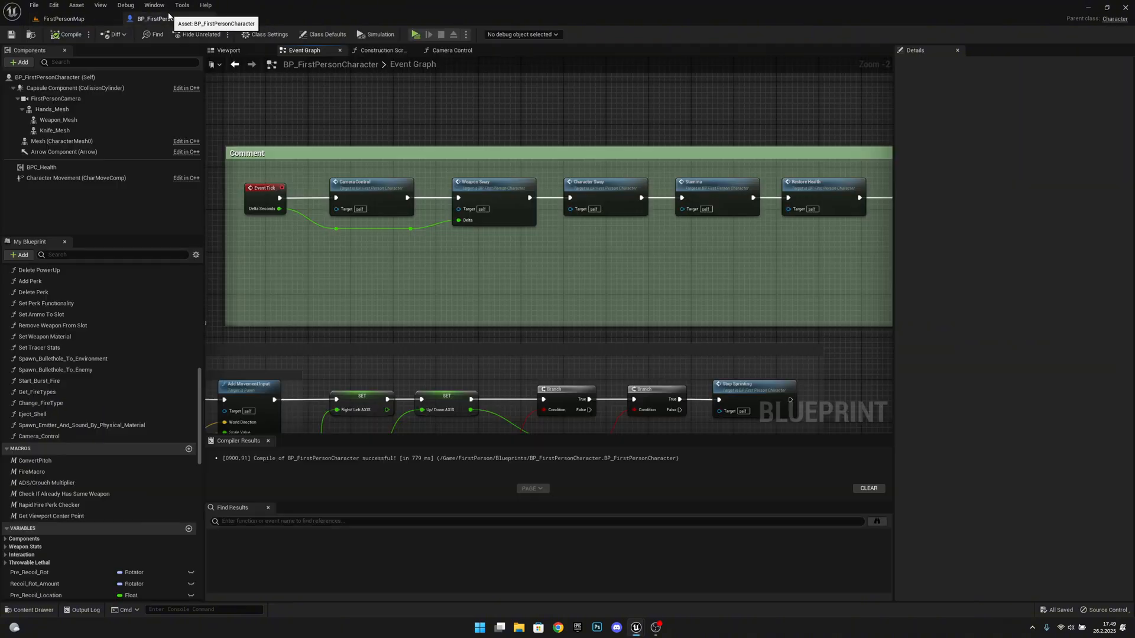
{"action": "left_click", "coordinate": [62, 141]}
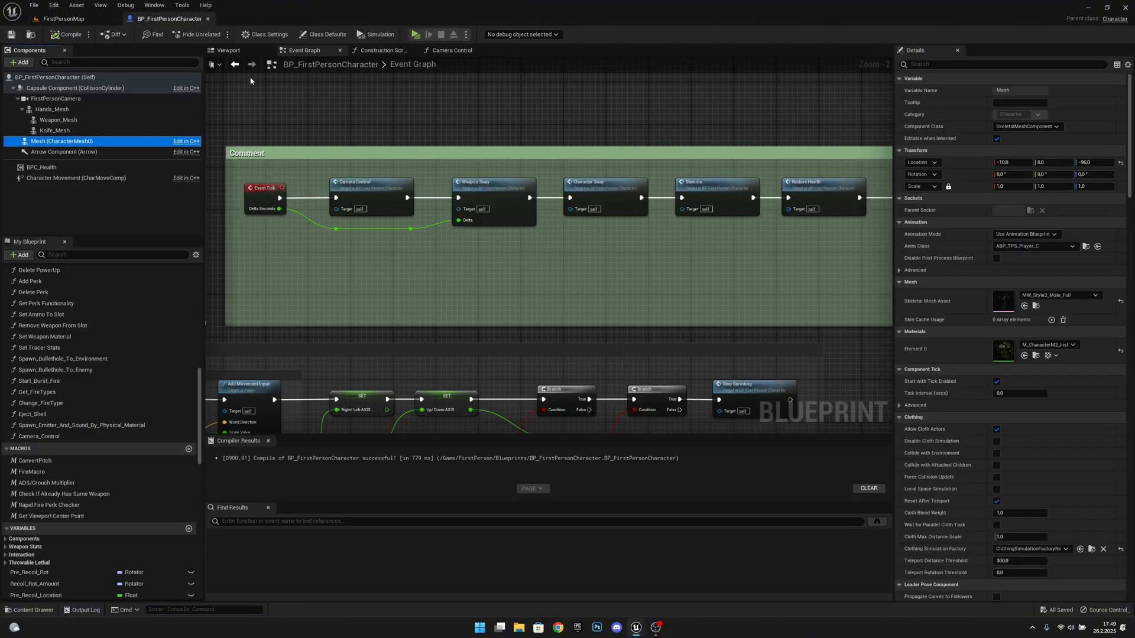
{"action": "left_click", "coordinate": [228, 50]}
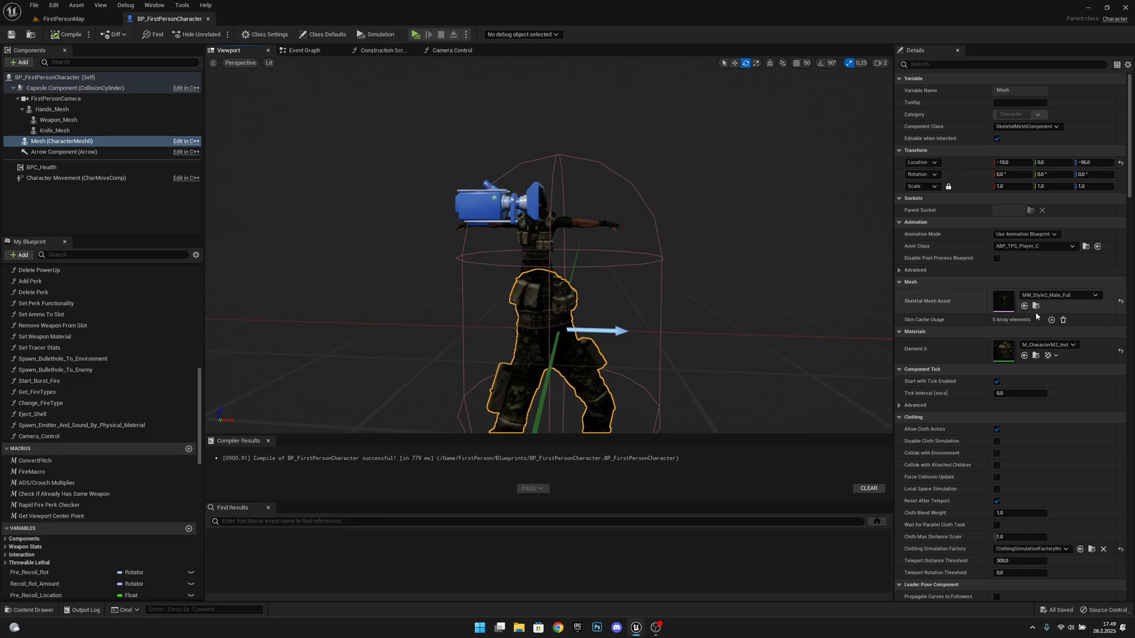
{"action": "scroll", "coordinate": [1016, 409], "scroll_direction": "down", "scroll_amount": 10}
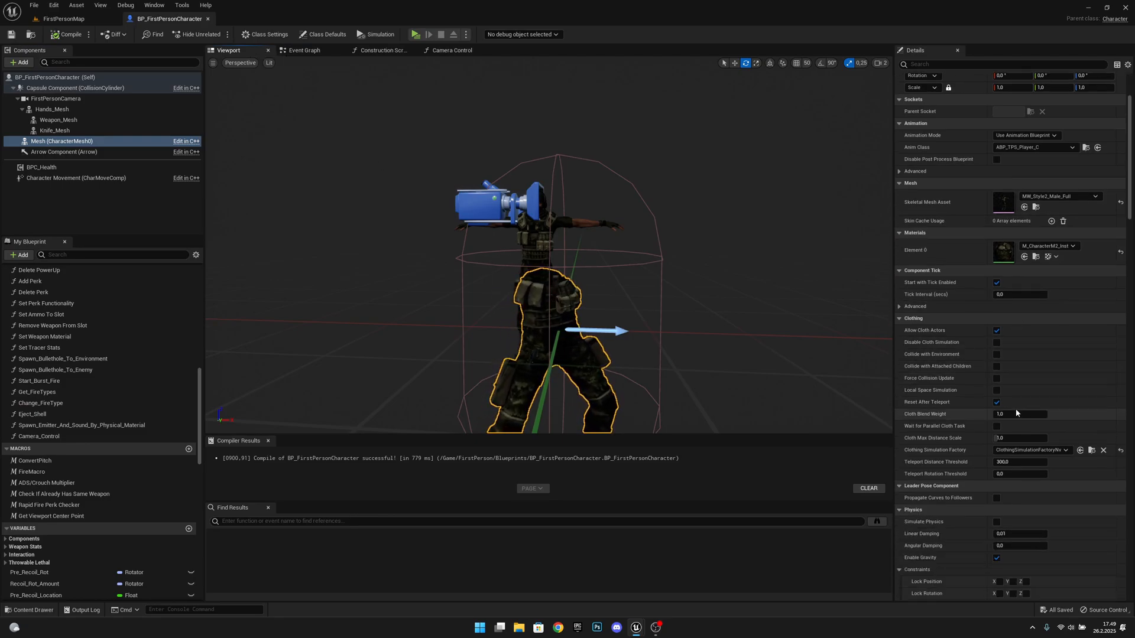
{"action": "scroll", "coordinate": [1014, 466], "scroll_direction": "down", "scroll_amount": 20}
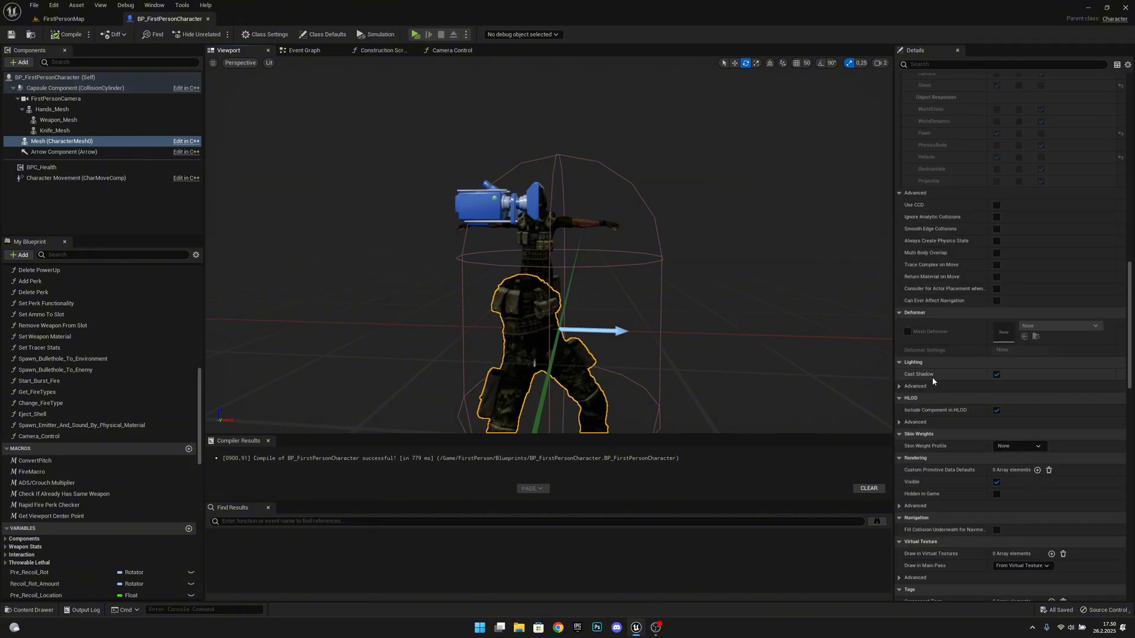
{"action": "left_click", "coordinate": [997, 375]}
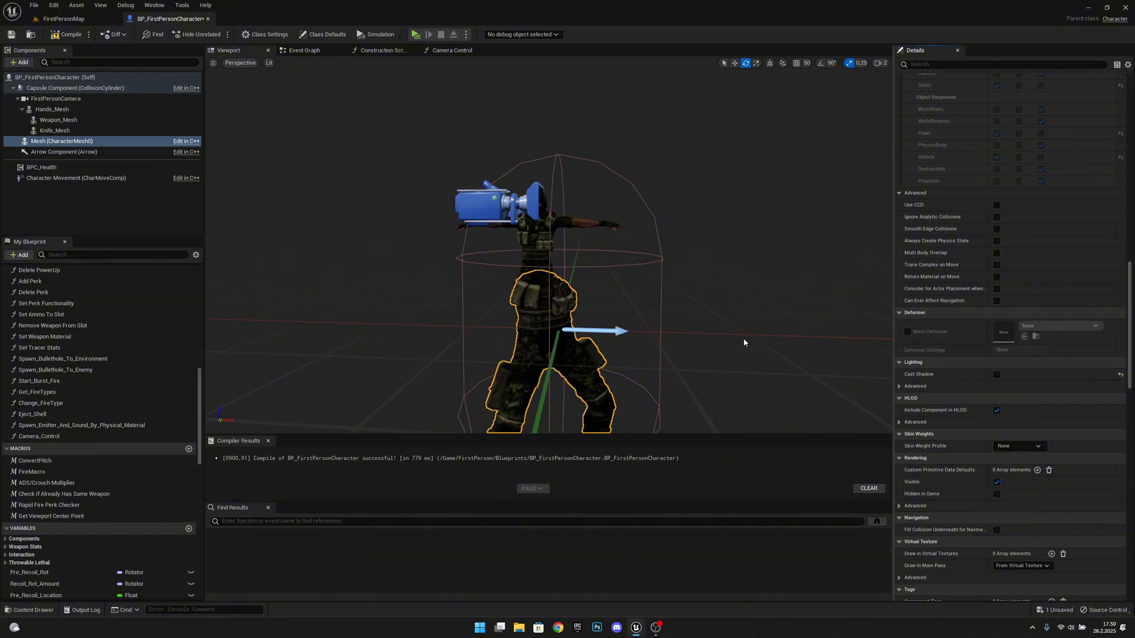
{"action": "scroll", "coordinate": [776, 317], "scroll_direction": "up", "scroll_amount": 3}
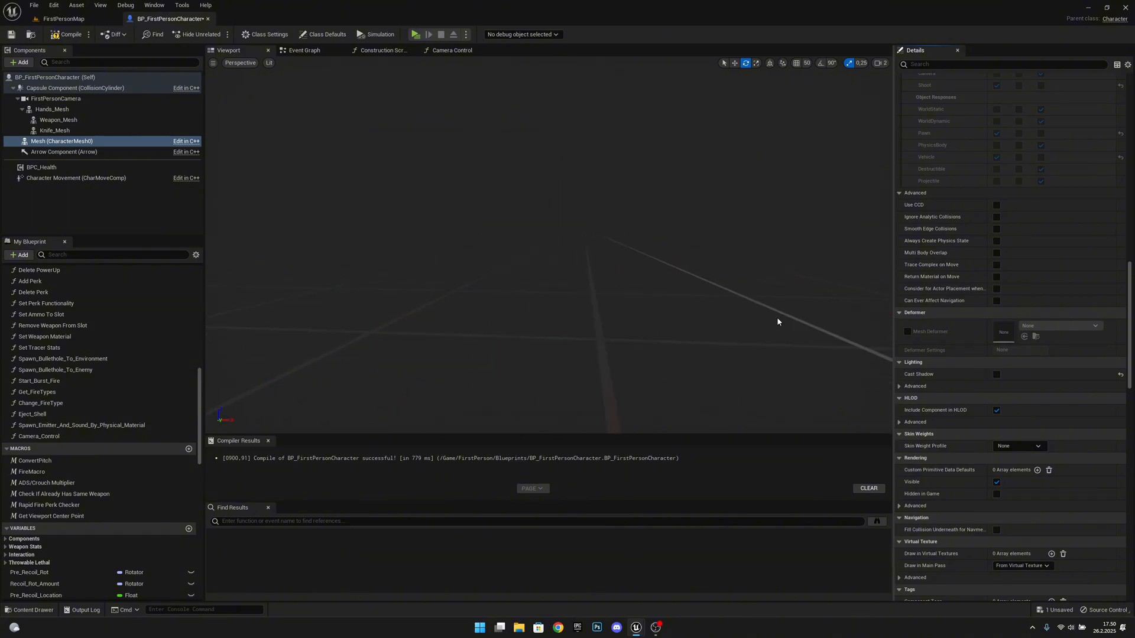
{"action": "scroll", "coordinate": [778, 318], "scroll_direction": "down", "scroll_amount": 4}
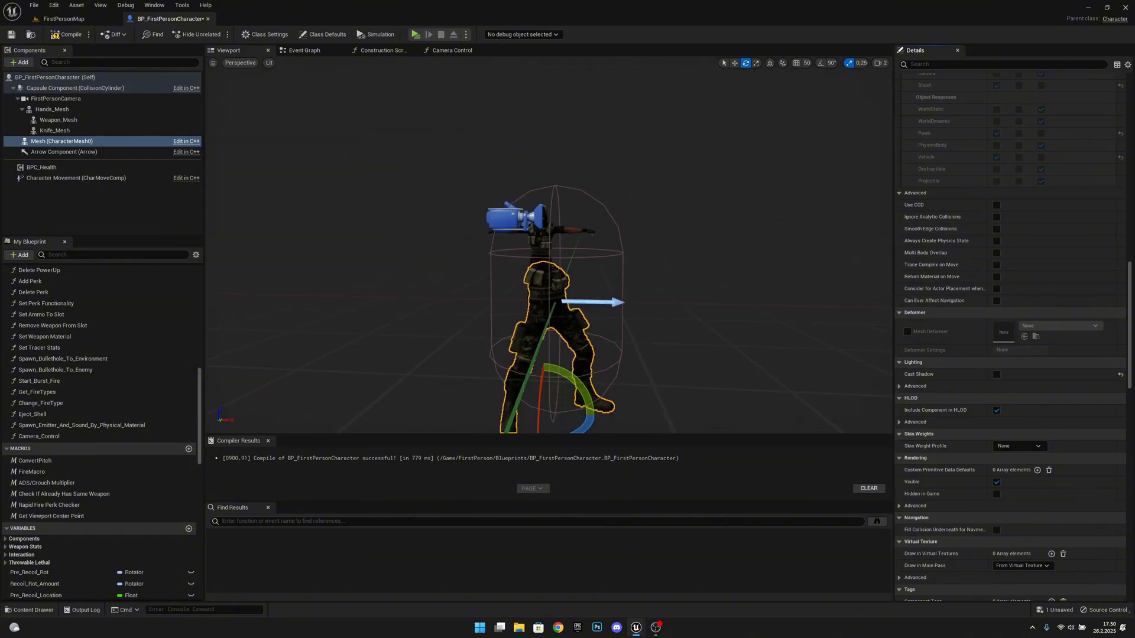
{"action": "left_click_drag", "start_coordinate": [1130, 261], "coordinate": [1119, 74]}
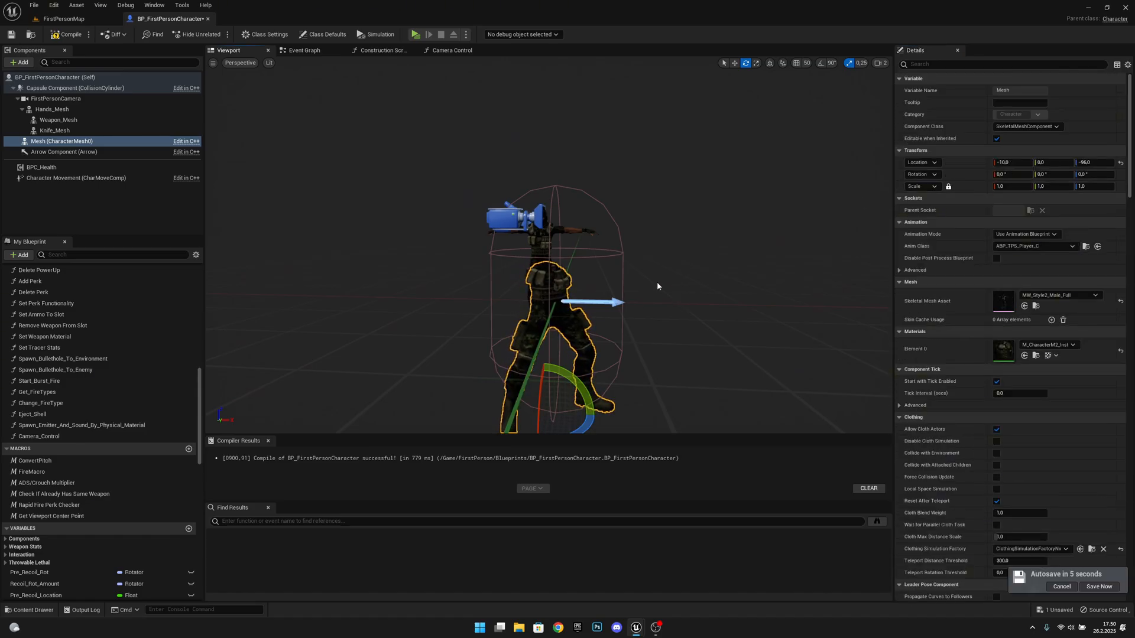
In the Event Graph, widen the comment box around the crouch and stand-up logic toward the right.
{"action": "left_click", "coordinate": [303, 51]}
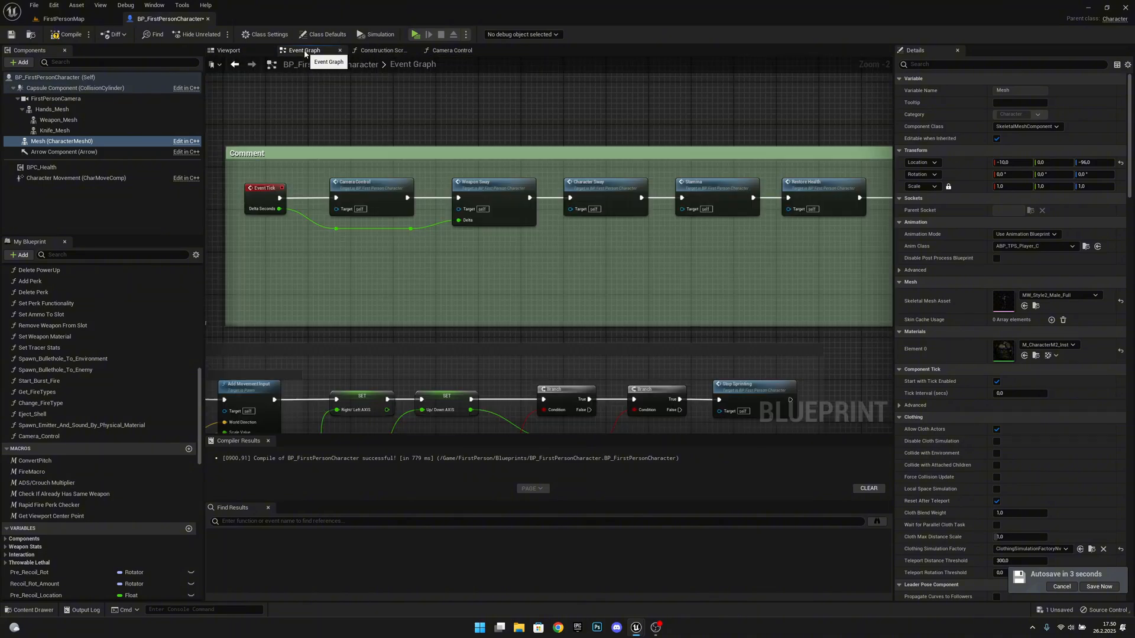
{"action": "scroll", "coordinate": [509, 236], "scroll_direction": "down", "scroll_amount": 7}
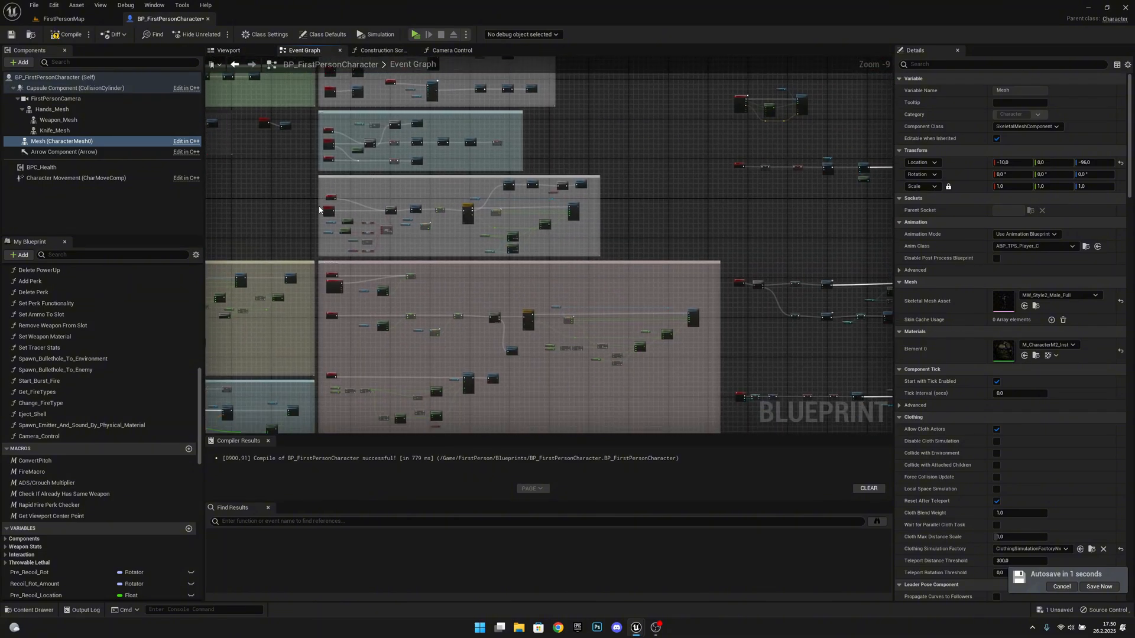
{"action": "scroll", "coordinate": [361, 284], "scroll_direction": "up", "scroll_amount": 4}
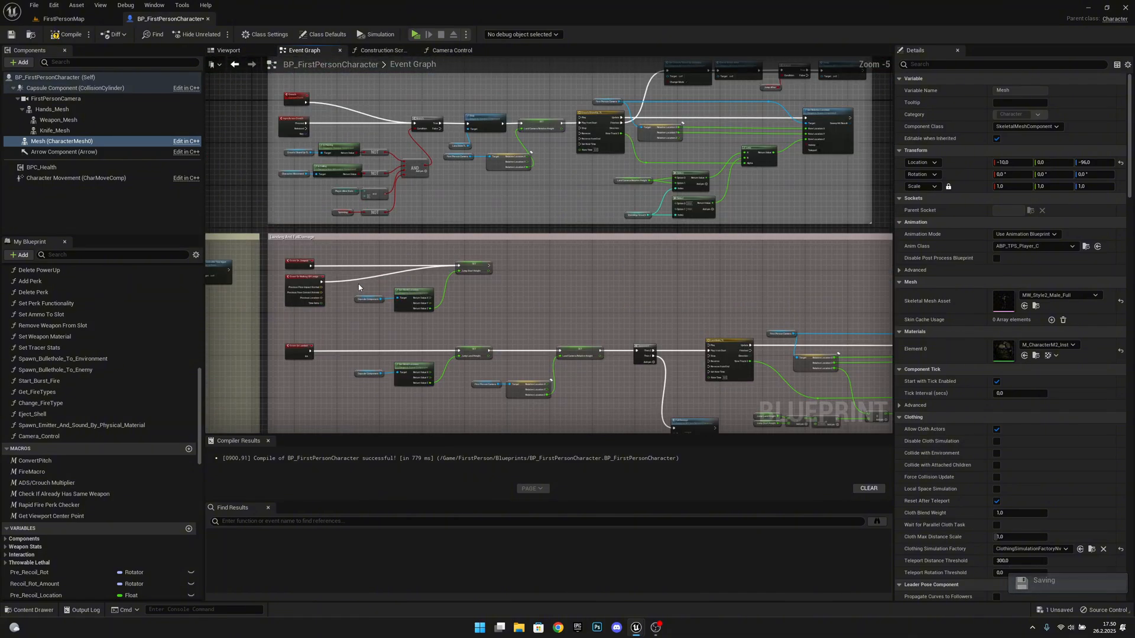
{"action": "right_click_drag", "start_coordinate": [373, 293], "coordinate": [378, 302]}
{"action": "scroll", "coordinate": [334, 227], "scroll_direction": "up", "scroll_amount": 3}
{"action": "right_click_drag", "start_coordinate": [814, 318], "coordinate": [557, 255]}
{"action": "scroll", "coordinate": [412, 261], "scroll_direction": "down", "scroll_amount": 2}
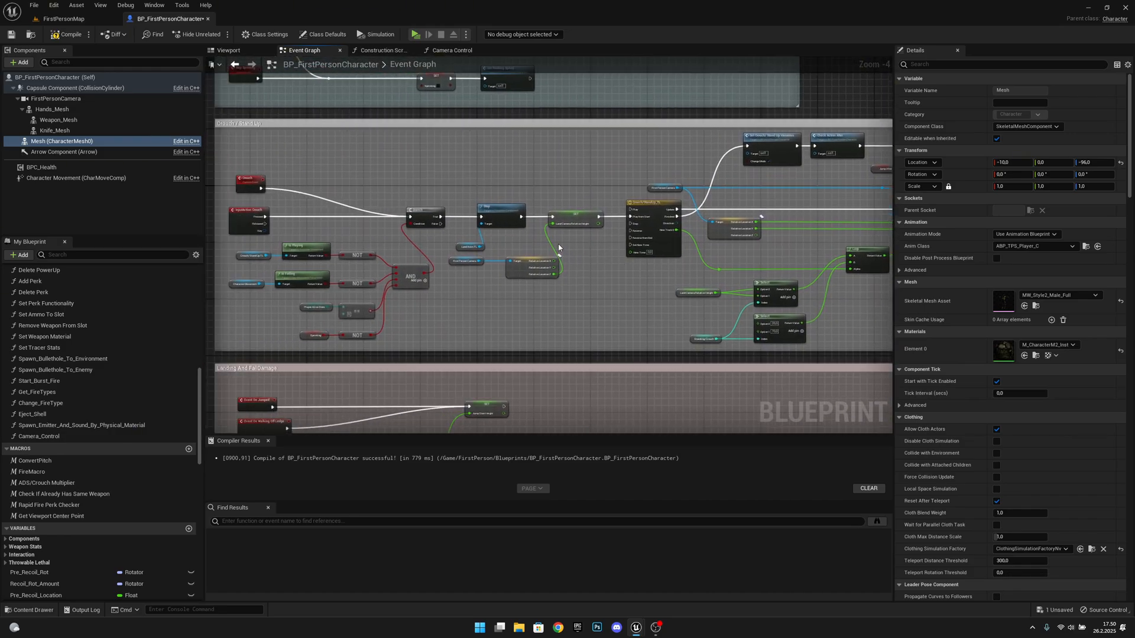
{"action": "scroll", "coordinate": [557, 244], "scroll_direction": "up", "scroll_amount": 1}
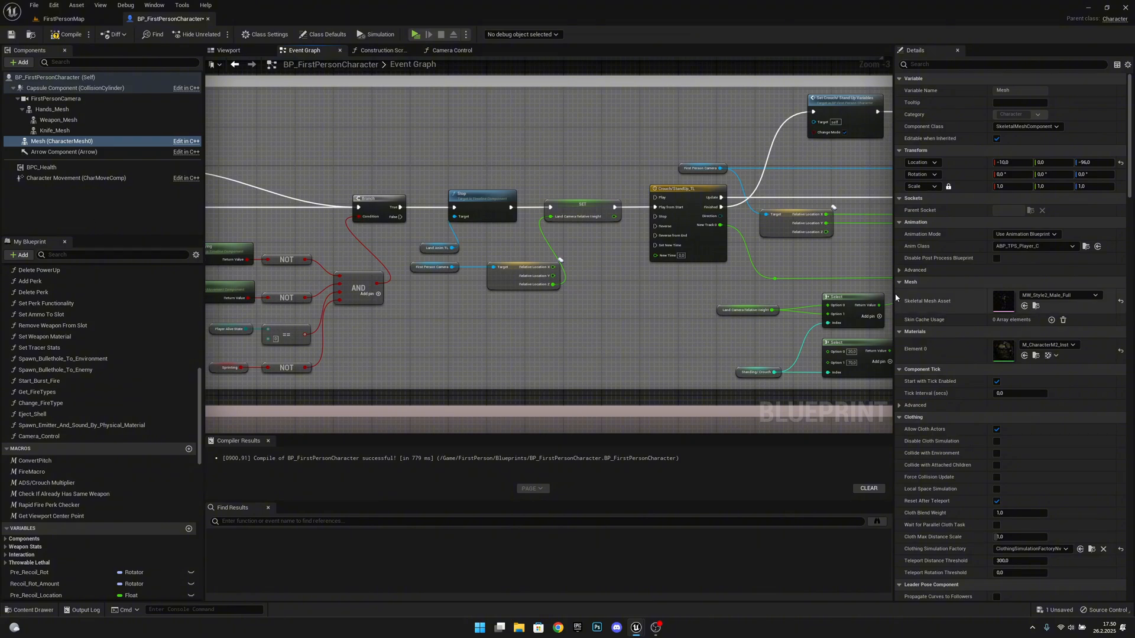
{"action": "right_click_drag", "start_coordinate": [673, 194], "coordinate": [442, 187]}
{"action": "scroll", "coordinate": [672, 275], "scroll_direction": "down", "scroll_amount": 1}
{"action": "right_click_drag", "start_coordinate": [672, 275], "coordinate": [517, 271]}
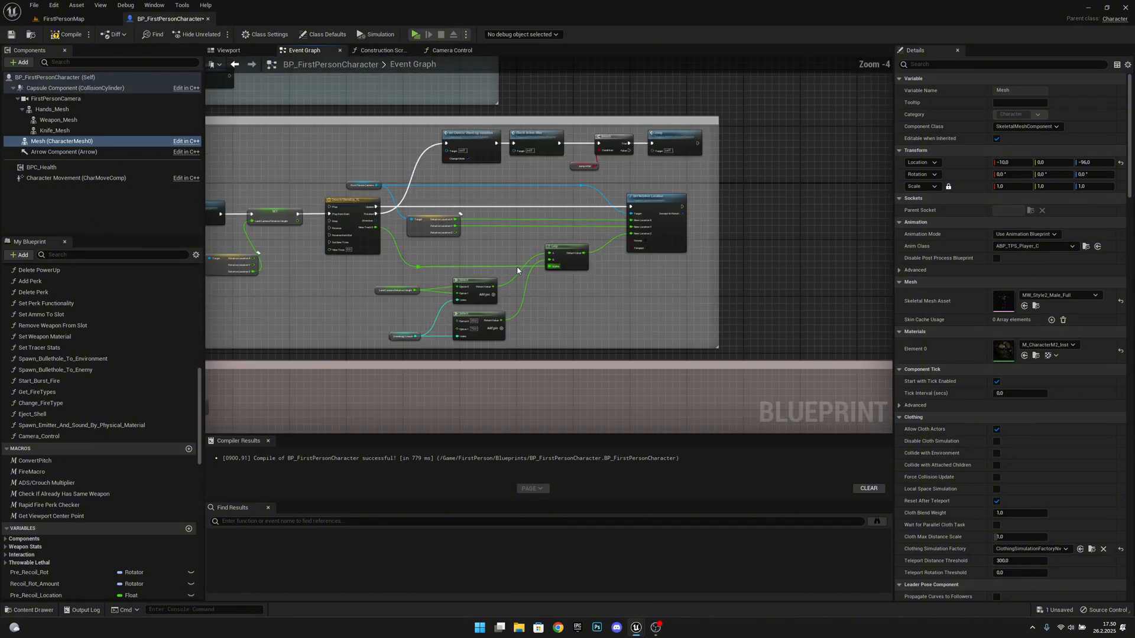
{"action": "left_click_drag", "start_coordinate": [717, 249], "coordinate": [835, 250]}
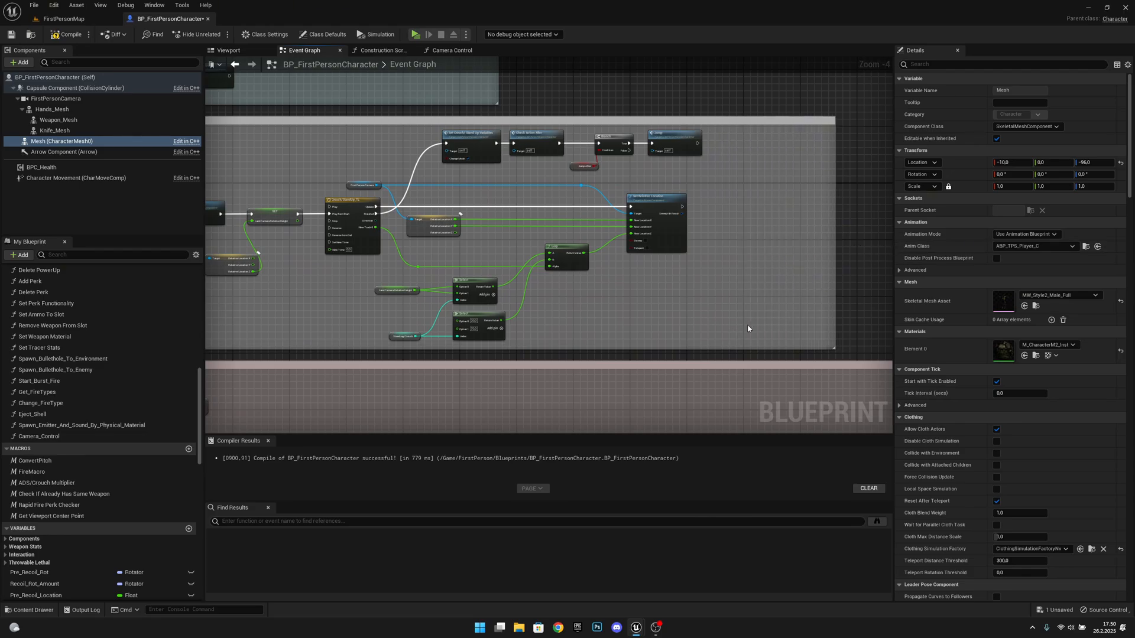
{"action": "left_click_drag", "start_coordinate": [835, 313], "coordinate": [870, 315]}
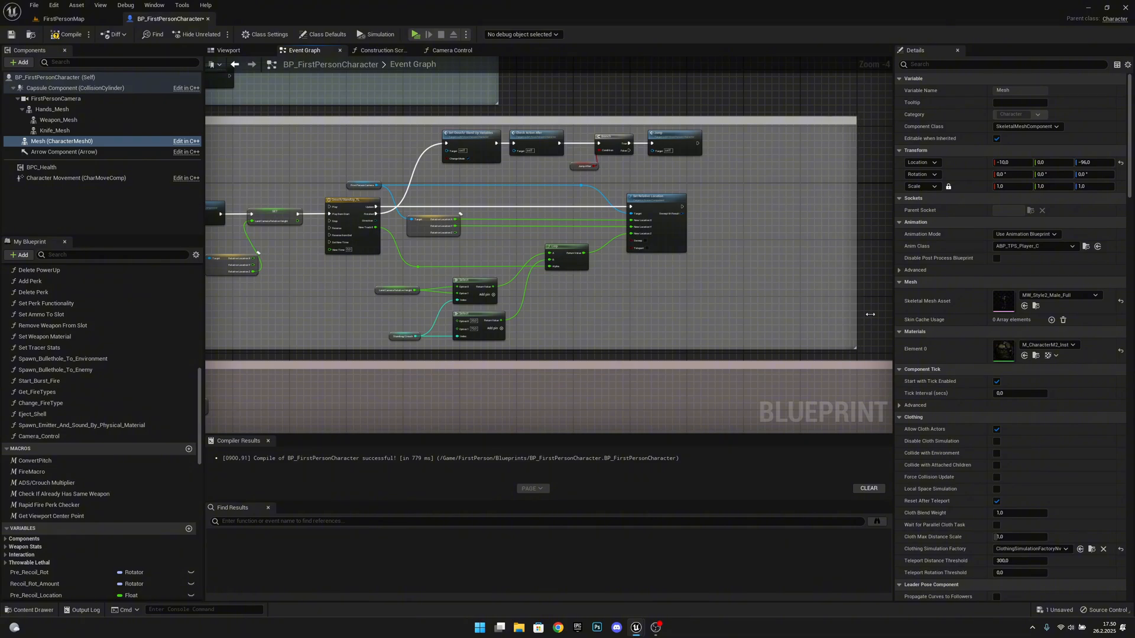
Shift the crouch/stand-up timeline and all nodes after it to the right, leaving a gap after the Land Camera Relative Height setter.
{"action": "left_click_drag", "start_coordinate": [720, 347], "coordinate": [328, 139]}
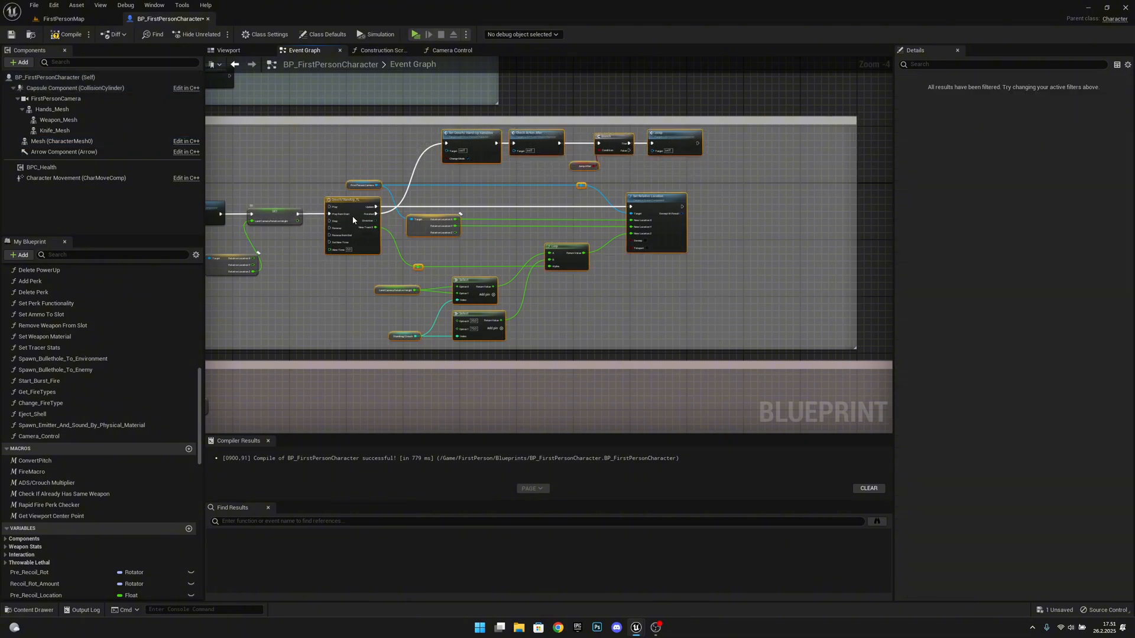
{"action": "key", "text": "Right"}
{"action": "key", "text": "Right"}
{"action": "key", "text": "Right"}
{"action": "key", "text": "Right"}
{"action": "key", "text": "Right"}
{"action": "key", "text": "Right"}
{"action": "key", "text": "Right"}
{"action": "key", "text": "Right"}
{"action": "key", "text": "Right"}
{"action": "key", "text": "Right"}
{"action": "key", "text": "Right"}
{"action": "key", "text": "Right"}
{"action": "key", "text": "Right"}
{"action": "key", "text": "Right"}
{"action": "key", "text": "Right"}
{"action": "key", "text": "Right"}
{"action": "key", "text": "Right"}
{"action": "key", "text": "Right"}
{"action": "key", "text": "Right"}
{"action": "key", "text": "Right"}
{"action": "key", "text": "Right"}
{"action": "key", "text": "Right"}
{"action": "key", "text": "Right"}
{"action": "key", "text": "Right"}
{"action": "key", "text": "Right"}
{"action": "key", "text": "Right"}
{"action": "key", "text": "Right"}
{"action": "key", "text": "Right"}
{"action": "key", "text": "Right"}
{"action": "key", "text": "Right"}
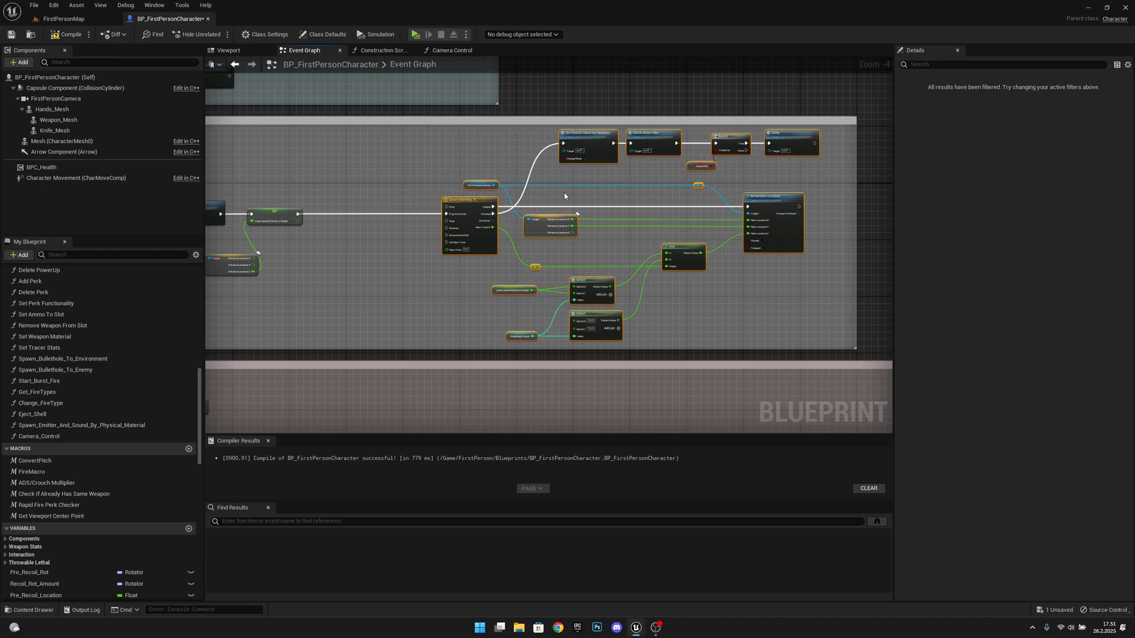
{"action": "scroll", "coordinate": [357, 242], "scroll_direction": "up", "scroll_amount": 2}
{"action": "right_click_drag", "start_coordinate": [360, 243], "coordinate": [450, 256]}
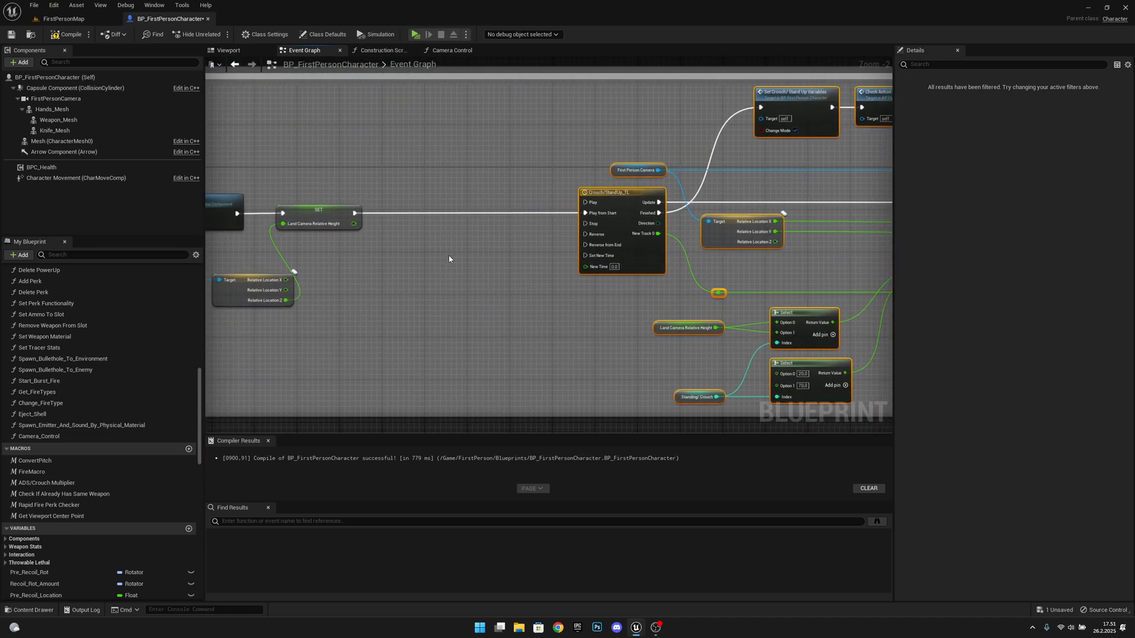
{"action": "key", "text": "Right"}
{"action": "key", "text": "Right"}
Insert a Set Anim_Crouch node between the Land Camera Relative Height setter and the timeline's Play from Start input.
{"action": "scroll", "coordinate": [99, 465], "scroll_direction": "down", "scroll_amount": 15}
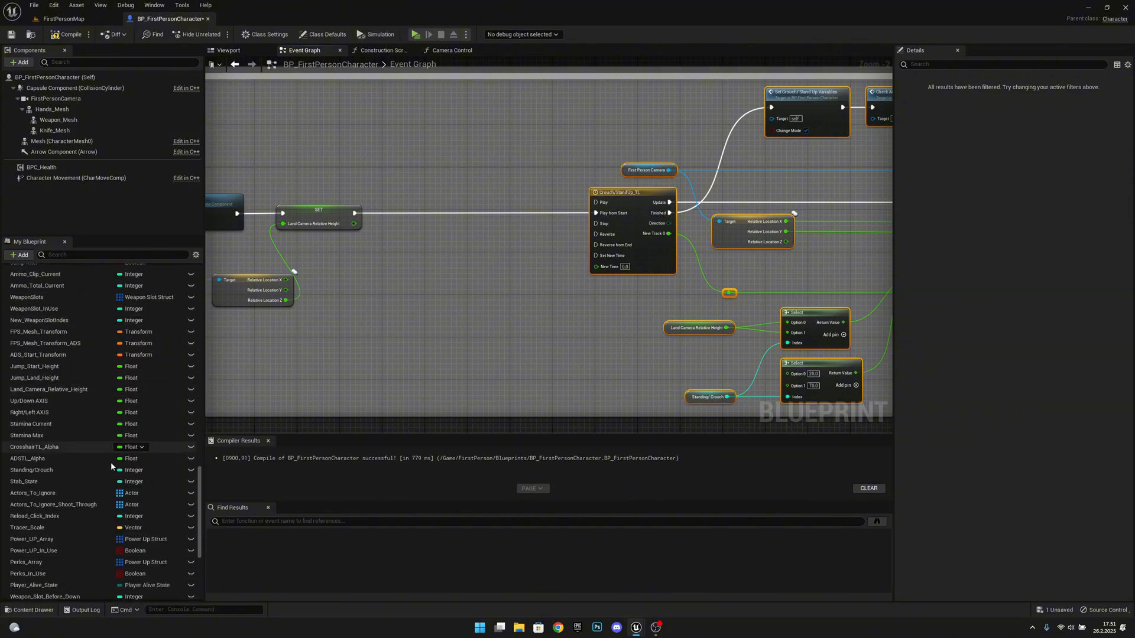
{"action": "left_click", "coordinate": [51, 563]}
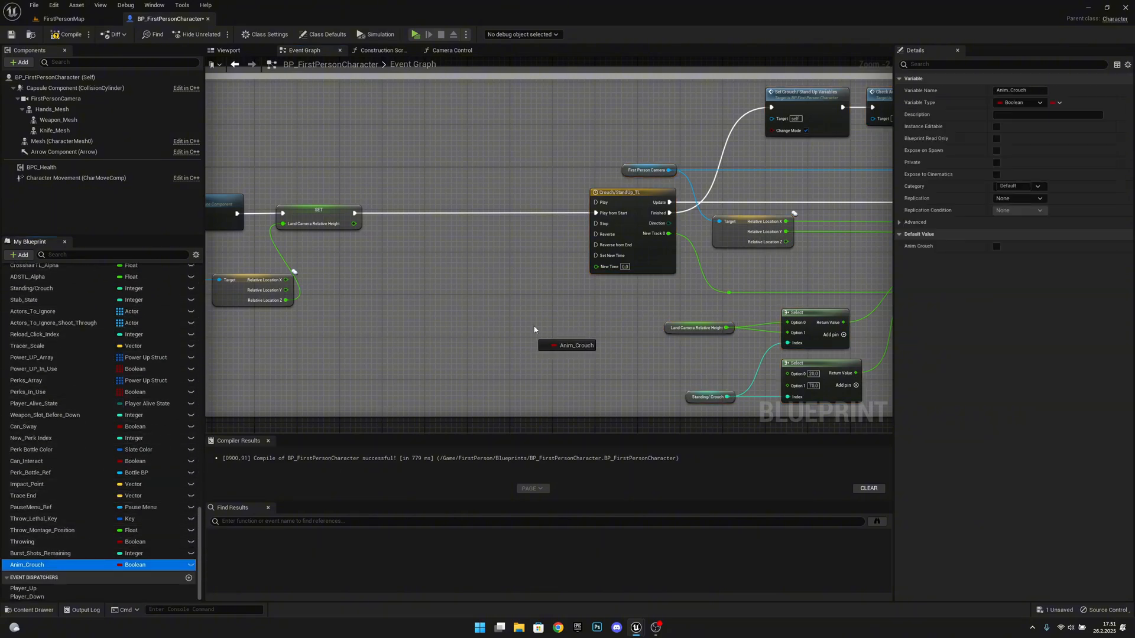
{"action": "left_click_drag", "start_coordinate": [457, 224], "coordinate": [473, 195], "text": "alt"}
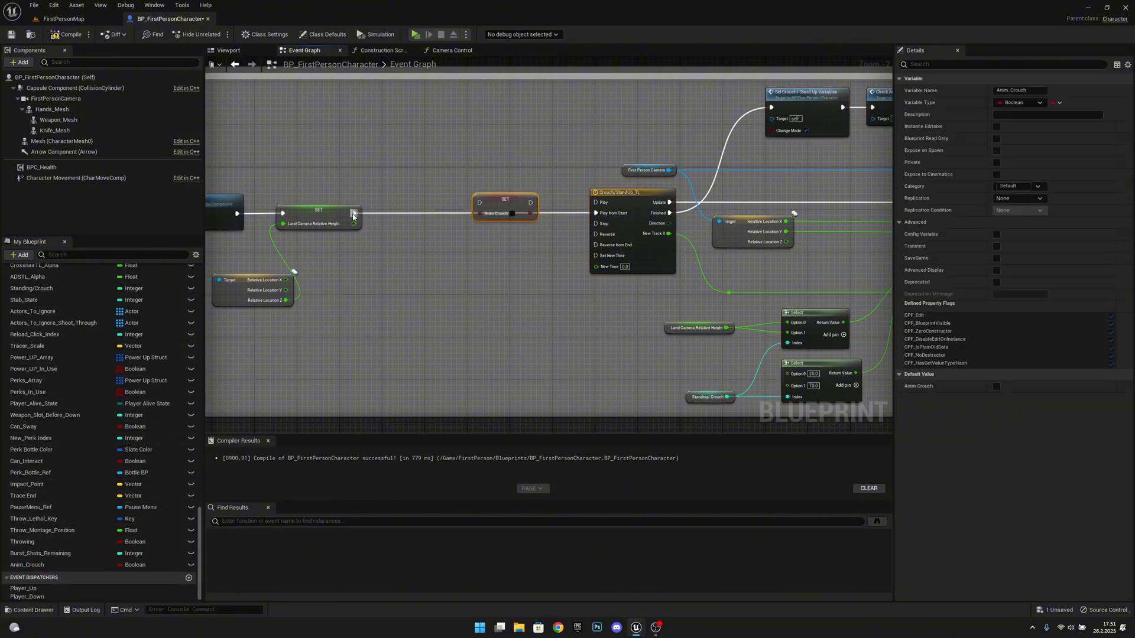
{"action": "left_click_drag", "start_coordinate": [354, 213], "coordinate": [483, 204]}
{"action": "left_click_drag", "start_coordinate": [510, 209], "coordinate": [596, 213]}
{"action": "right_click_drag", "start_coordinate": [501, 248], "coordinate": [556, 253]}
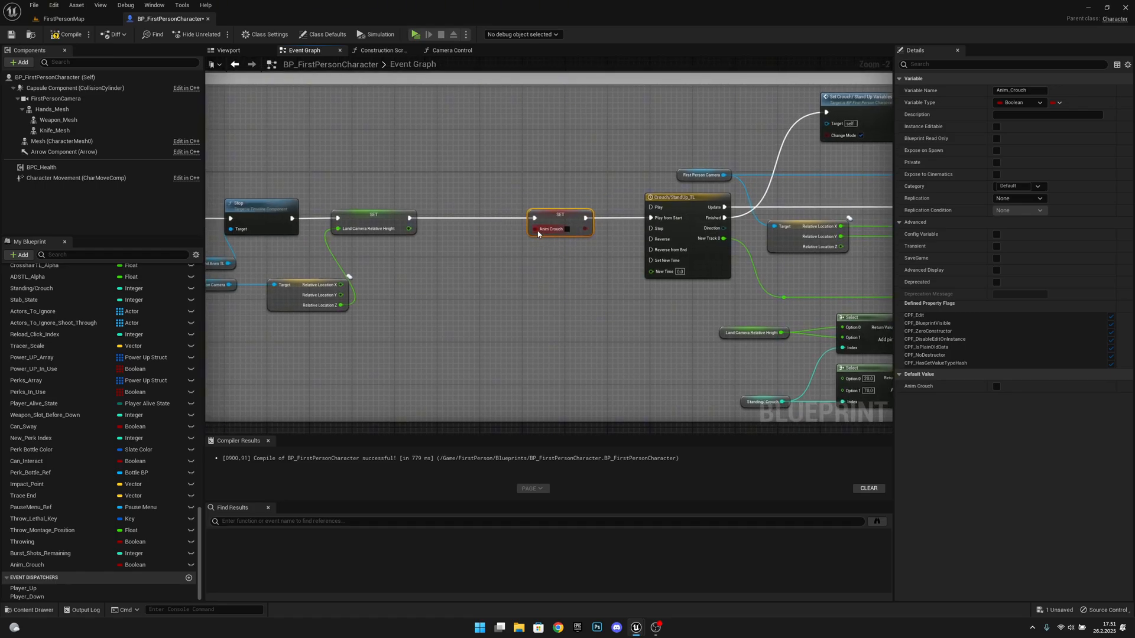
Feed the Anim Crouch input from a new Select node and place that node below the setter.
{"action": "left_click_drag", "start_coordinate": [534, 229], "coordinate": [543, 267]}
{"action": "type", "text": "select"}
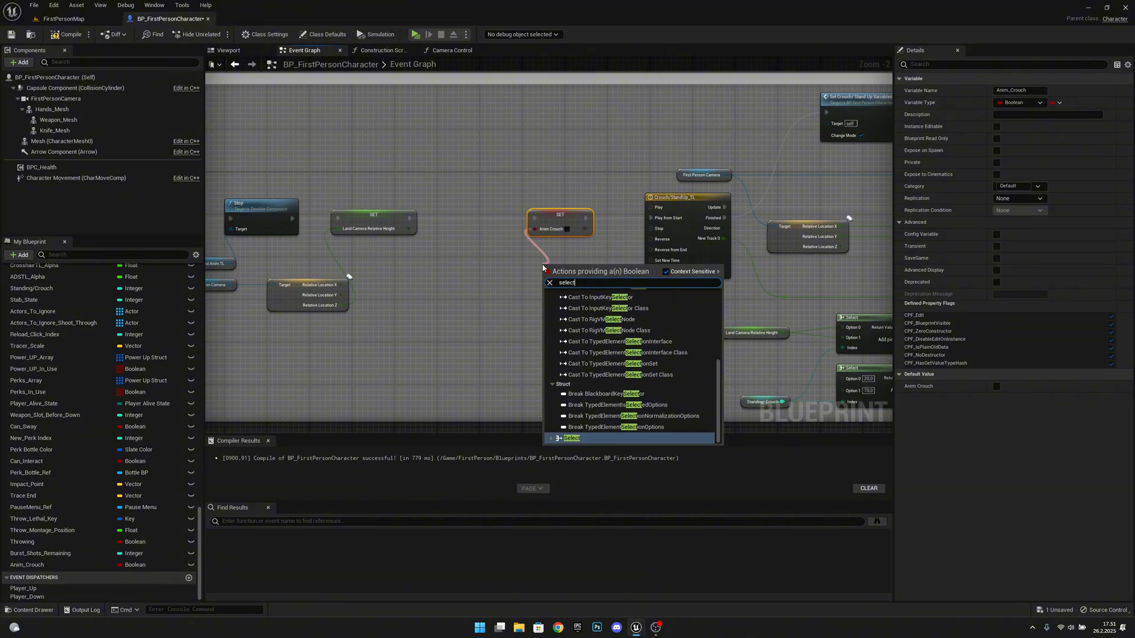
{"action": "key", "text": "Return"}
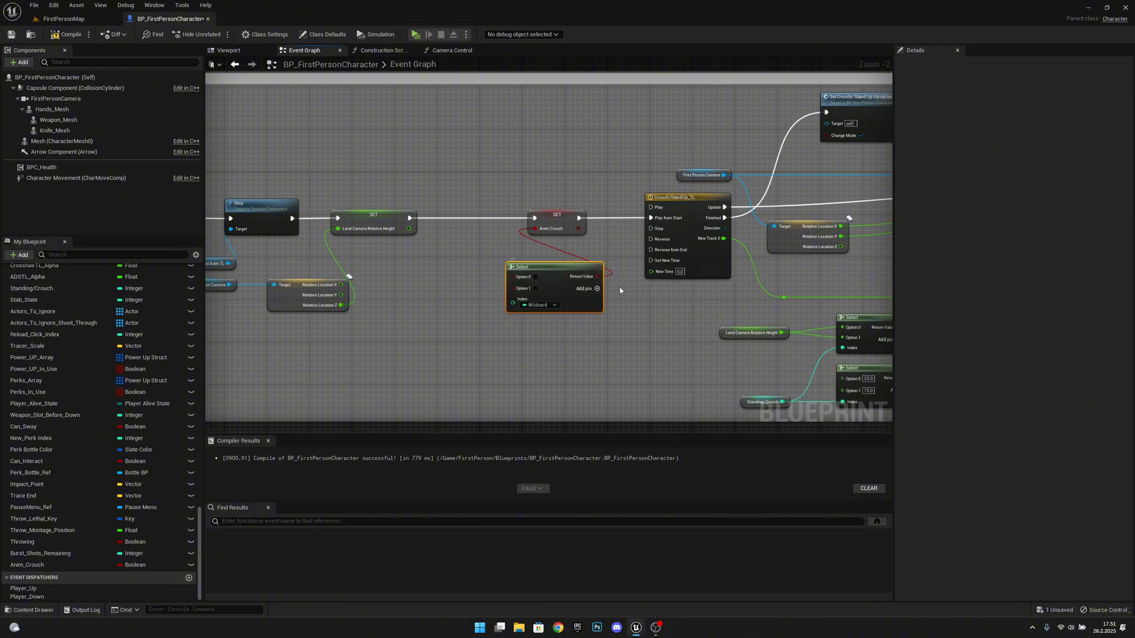
{"action": "left_click_drag", "start_coordinate": [560, 270], "coordinate": [543, 254]}
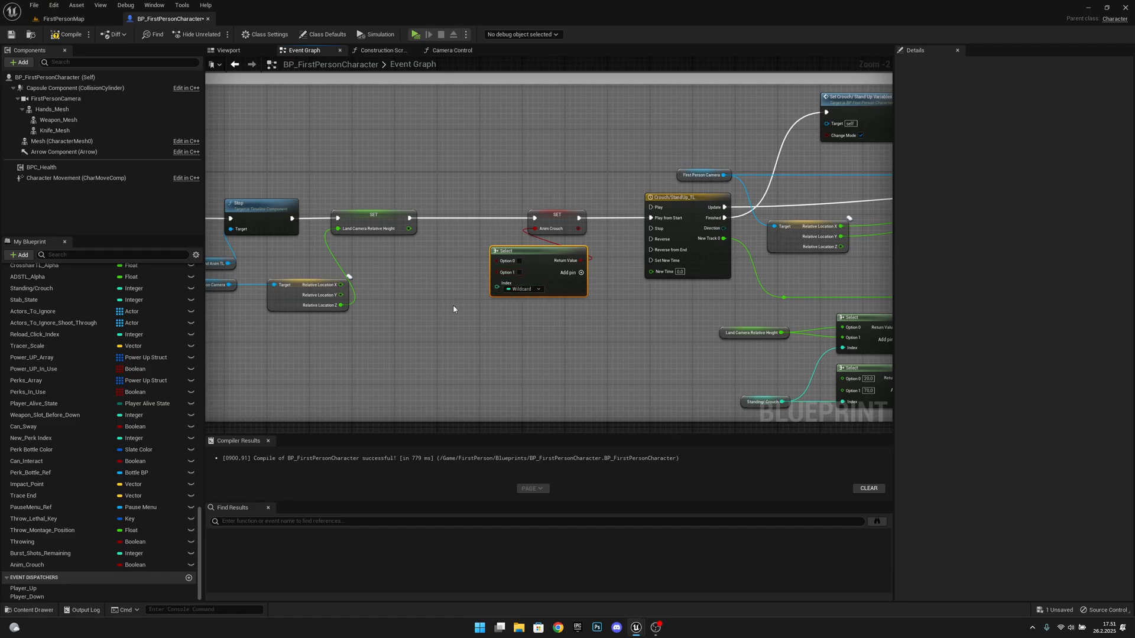
Connect the Standing/Crouch variable to the Select node's Index and enable Option 0.
{"action": "left_click_drag", "start_coordinate": [497, 287], "coordinate": [485, 327]}
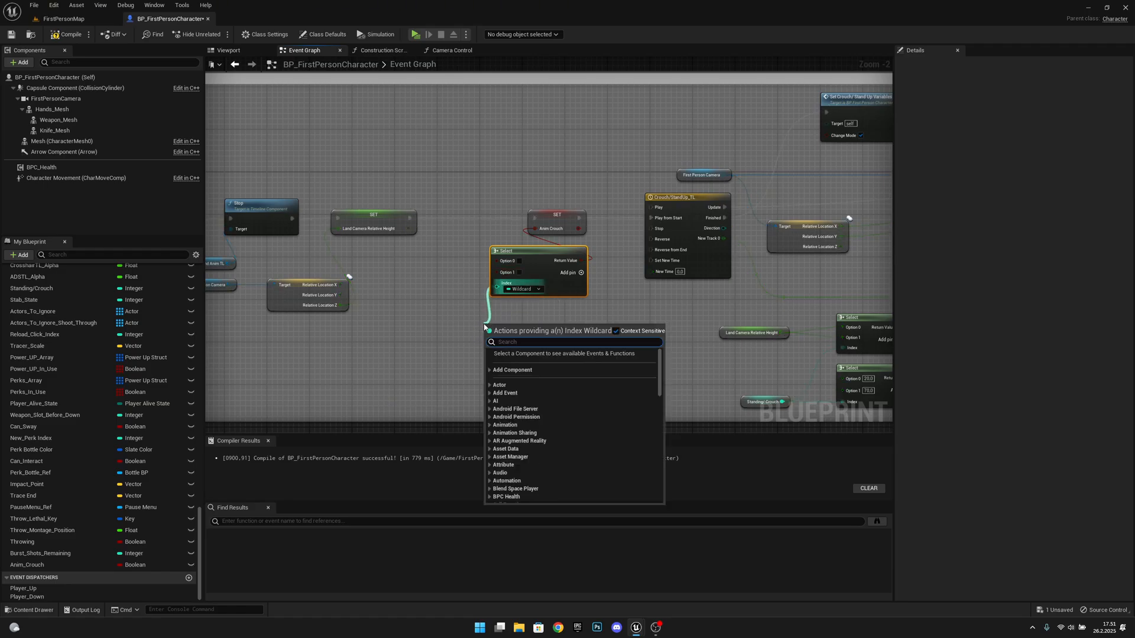
{"action": "type", "text": "stand"}
{"action": "key", "text": "Return"}
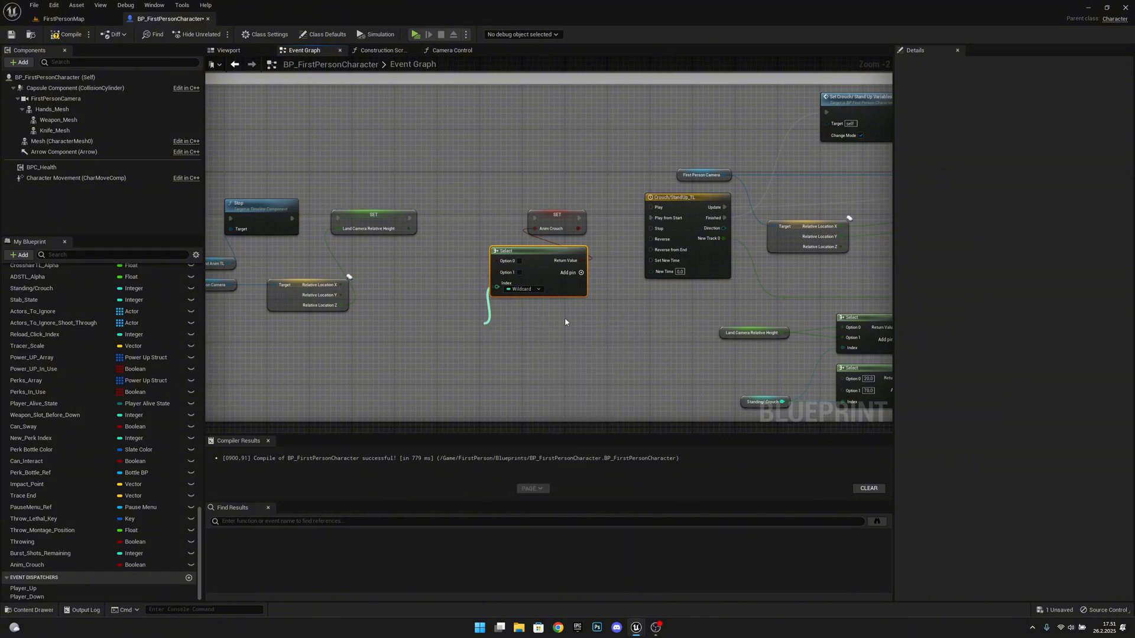
{"action": "left_click_drag", "start_coordinate": [491, 328], "coordinate": [511, 303]}
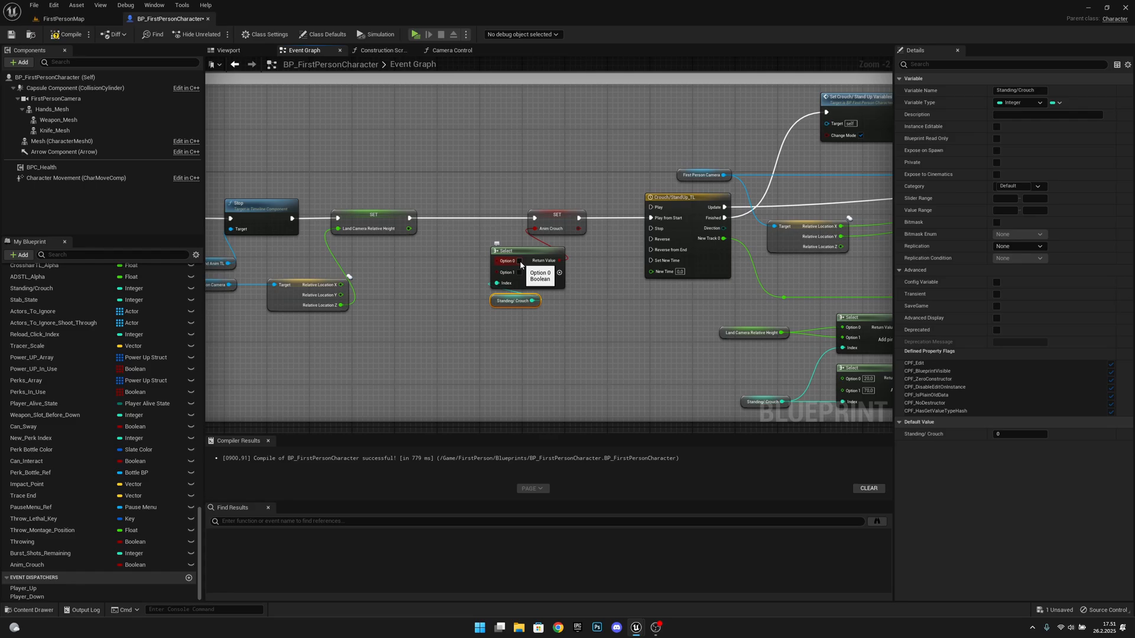
{"action": "left_click", "coordinate": [520, 261]}
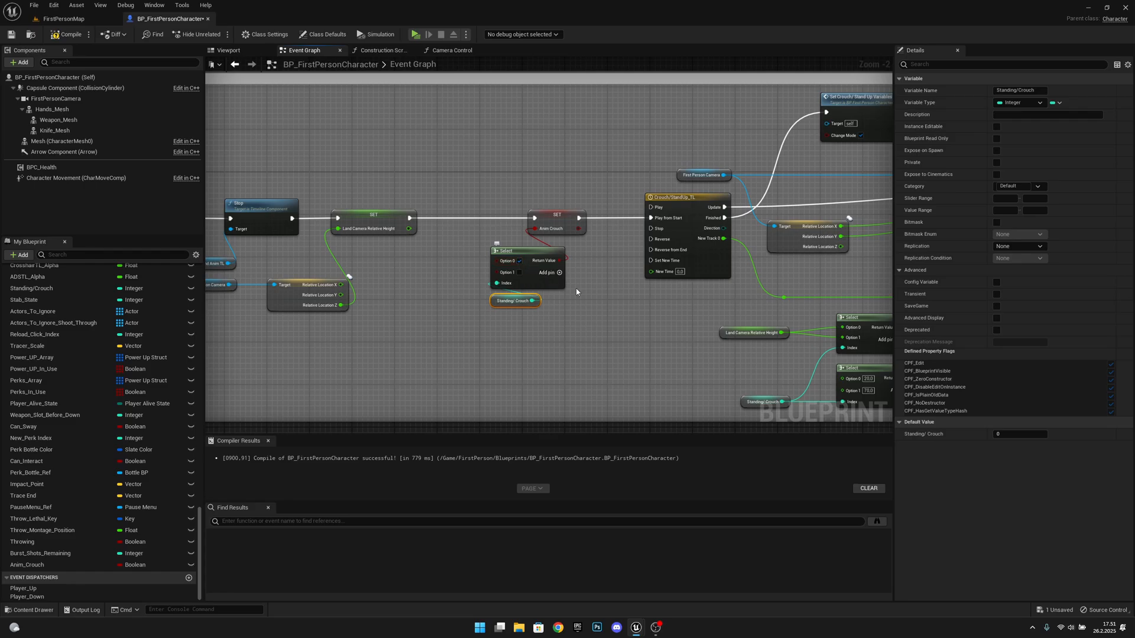
{"action": "right_click_drag", "start_coordinate": [696, 274], "coordinate": [618, 270]}
{"action": "left_click_drag", "start_coordinate": [519, 337], "coordinate": [406, 179]}
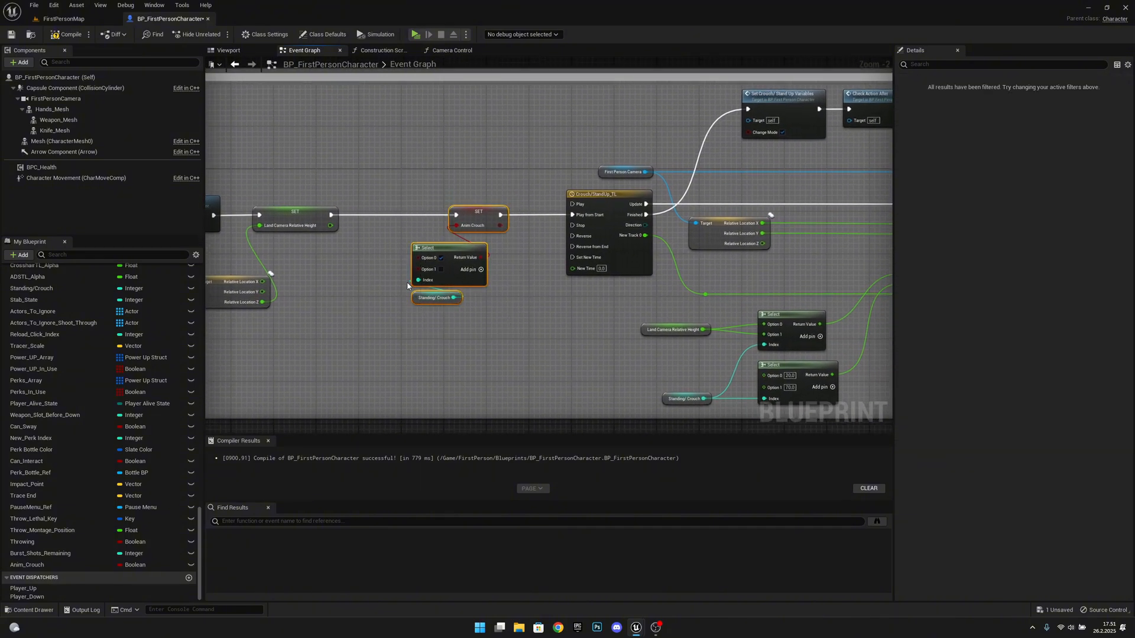
{"action": "right_click_drag", "start_coordinate": [648, 258], "coordinate": [583, 266]}
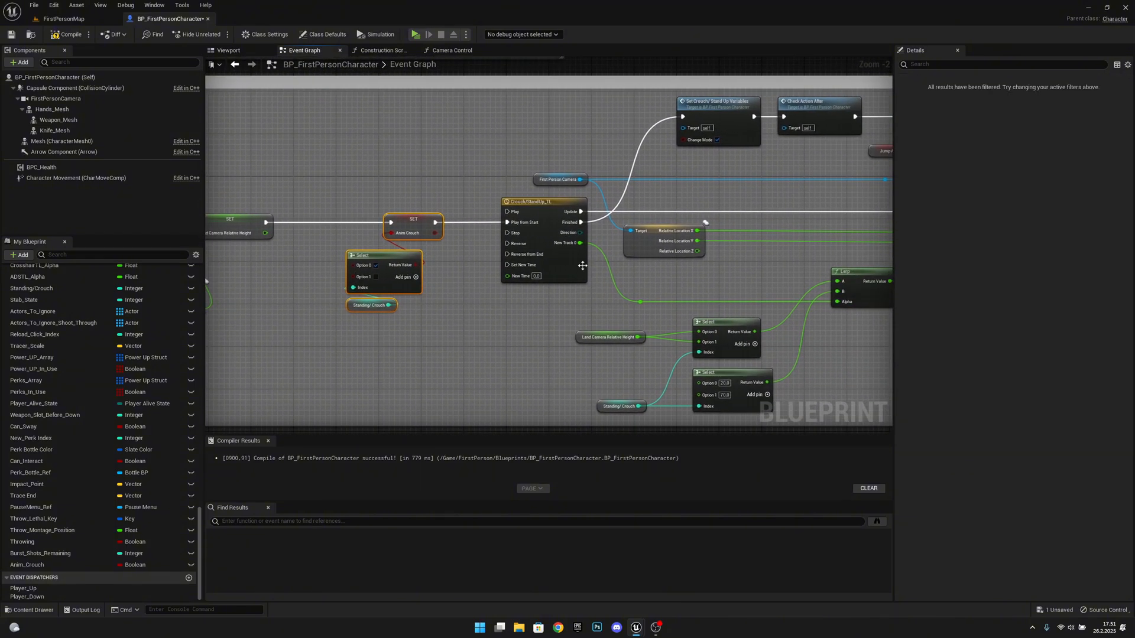
{"action": "right_click_drag", "start_coordinate": [712, 223], "coordinate": [638, 233]}
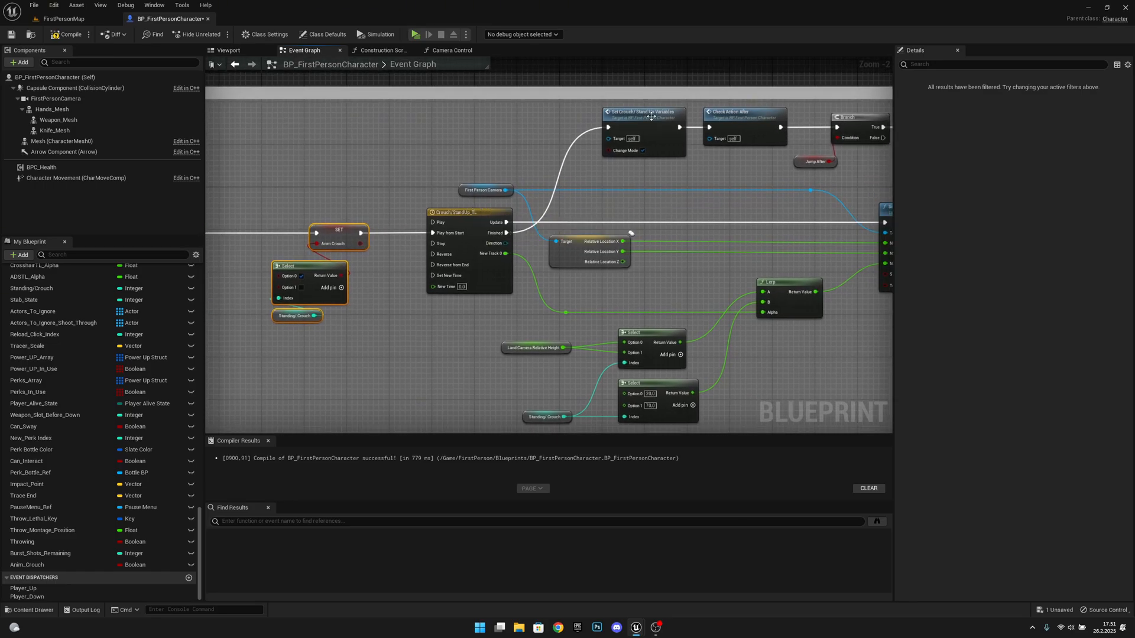
{"action": "right_click_drag", "start_coordinate": [426, 279], "coordinate": [576, 268]}
{"action": "right_click_drag", "start_coordinate": [507, 299], "coordinate": [536, 295]}
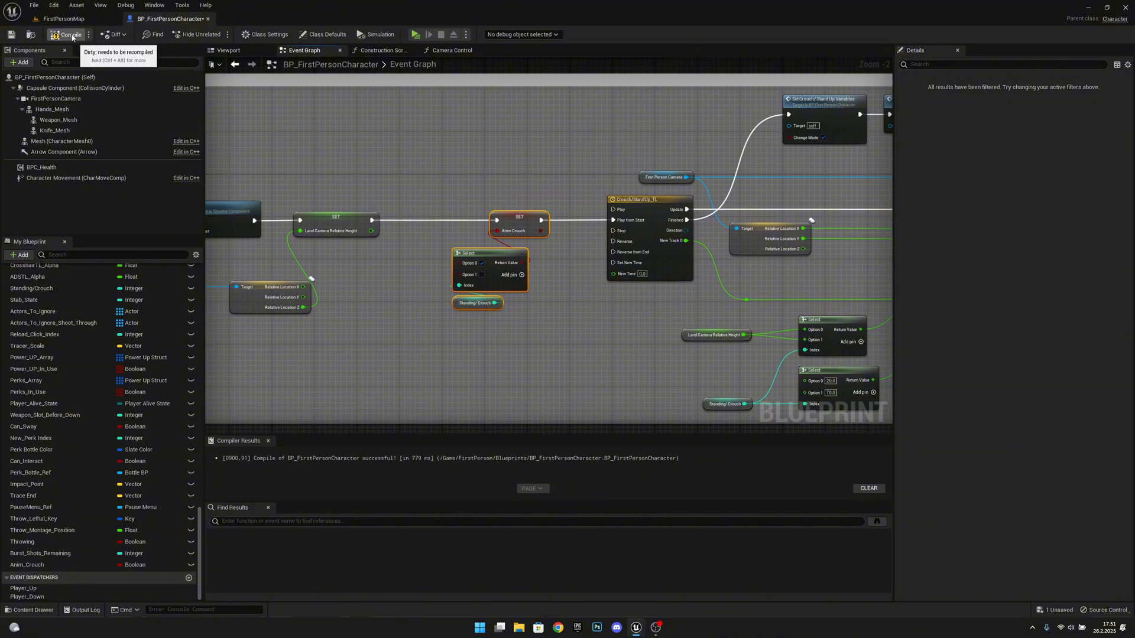
Compile and save the BP_FirstPersonCharacter blueprint.
{"action": "left_click", "coordinate": [71, 36]}
{"action": "left_click", "coordinate": [11, 35]}
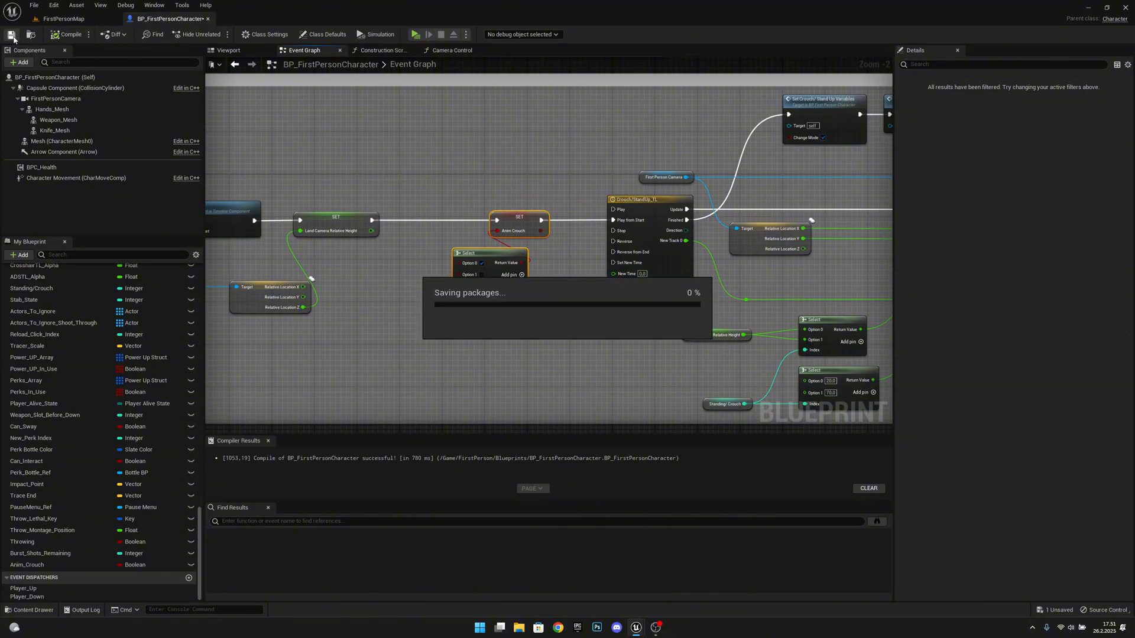
Play-test FirstPersonMap, walking forward and backward while looking down to check the character's legs and body.
{"action": "left_click", "coordinate": [61, 18]}
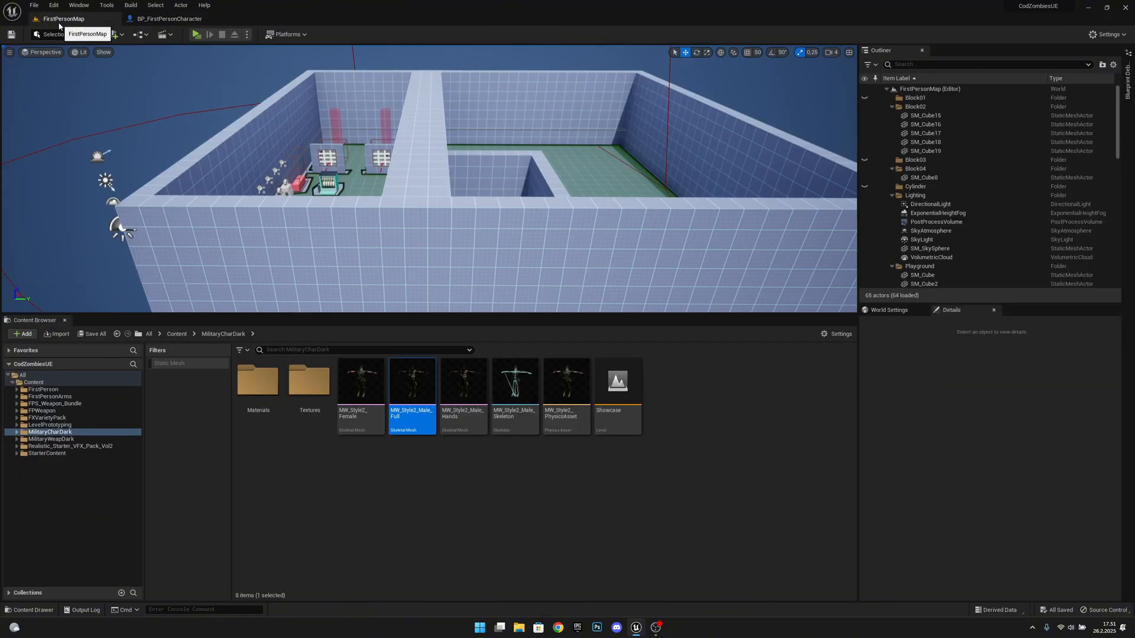
{"action": "left_click", "coordinate": [197, 35]}
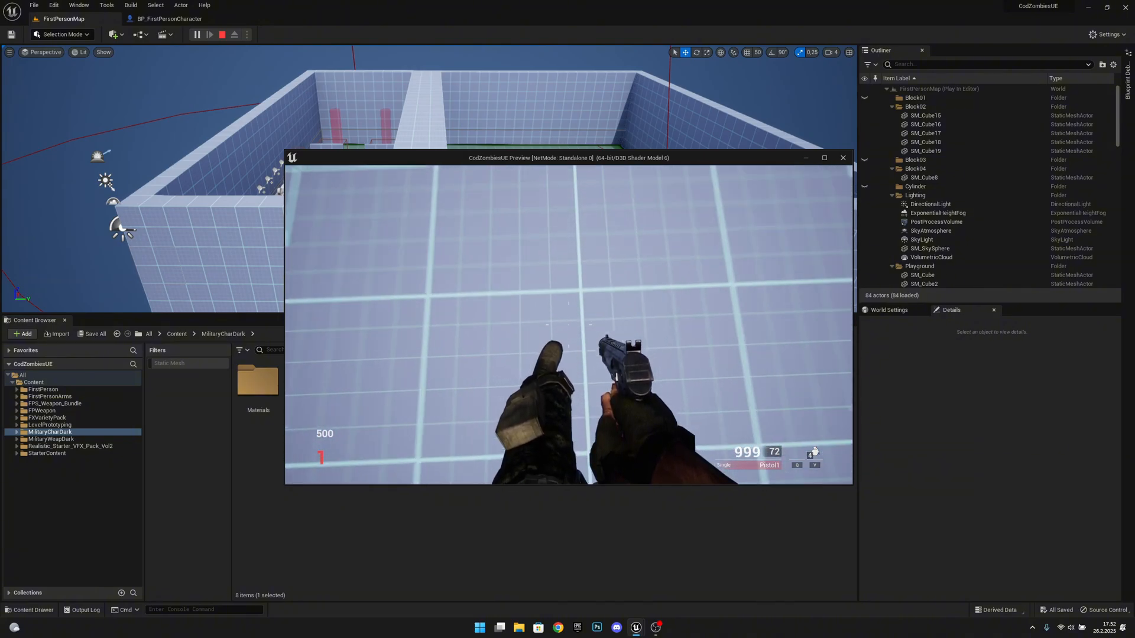
{"action": "key", "text": "w"}
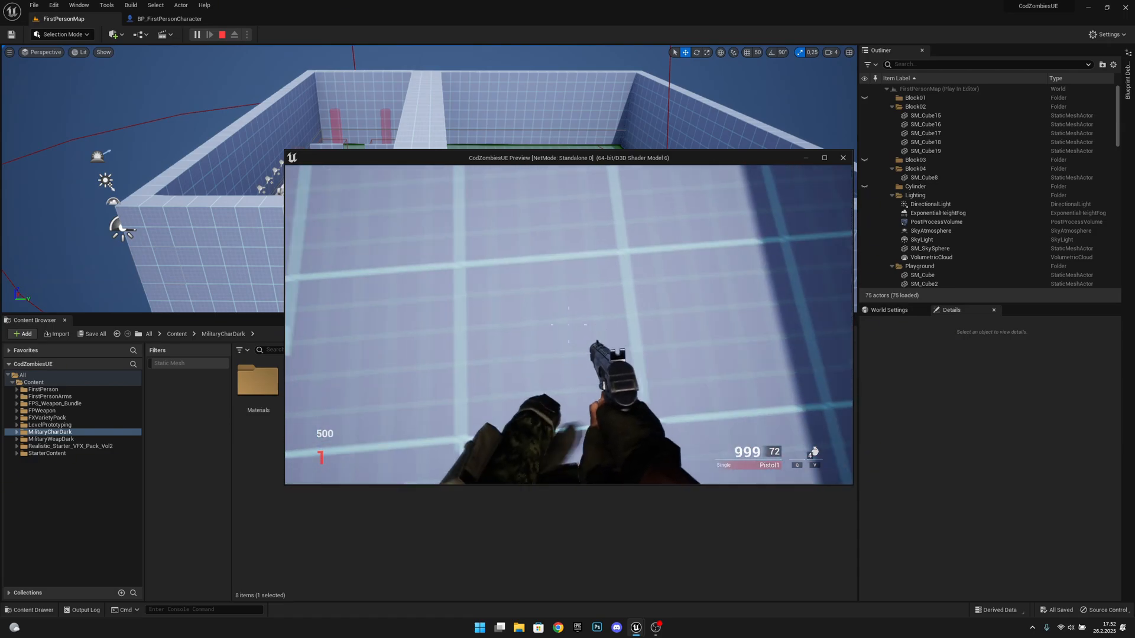
{"action": "key", "text": "s"}
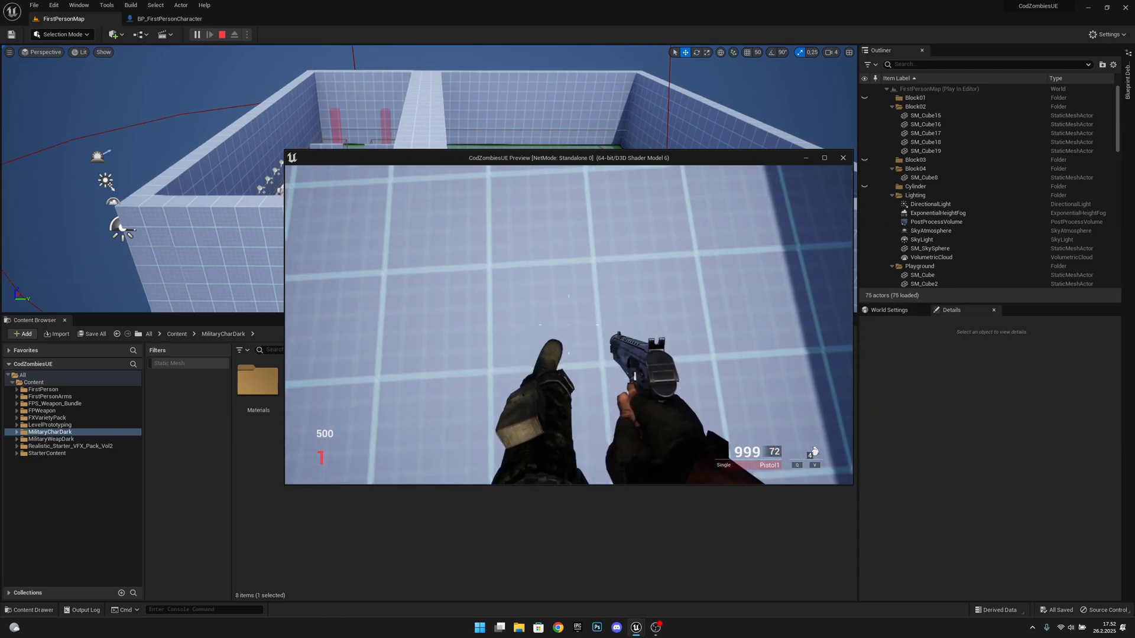
{"action": "key", "text": "w"}
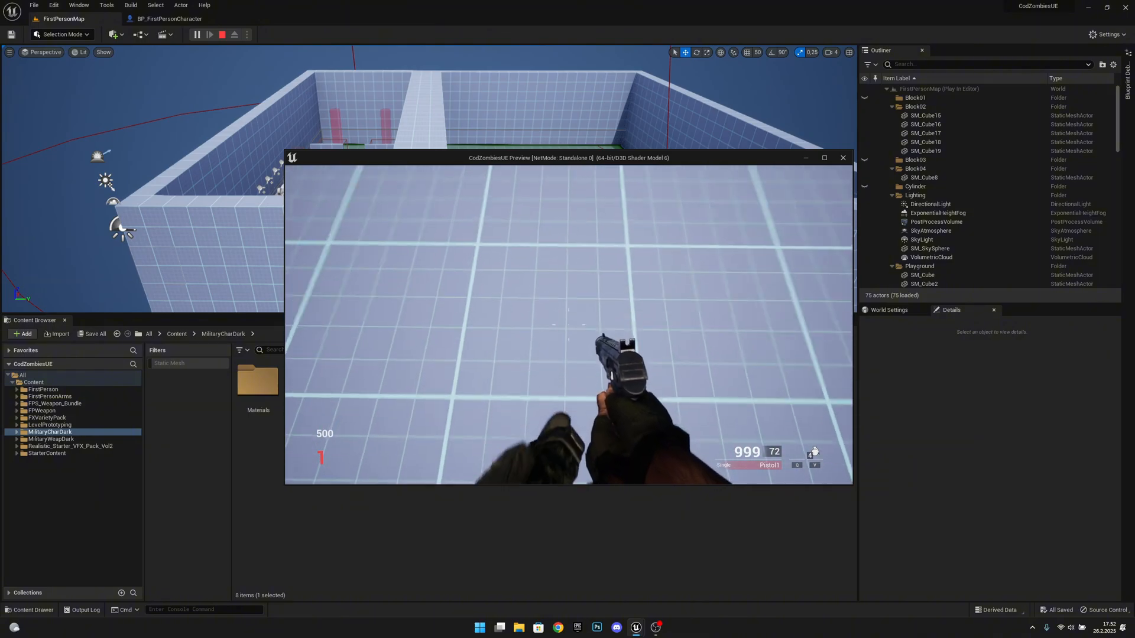
{"action": "key", "text": "w"}
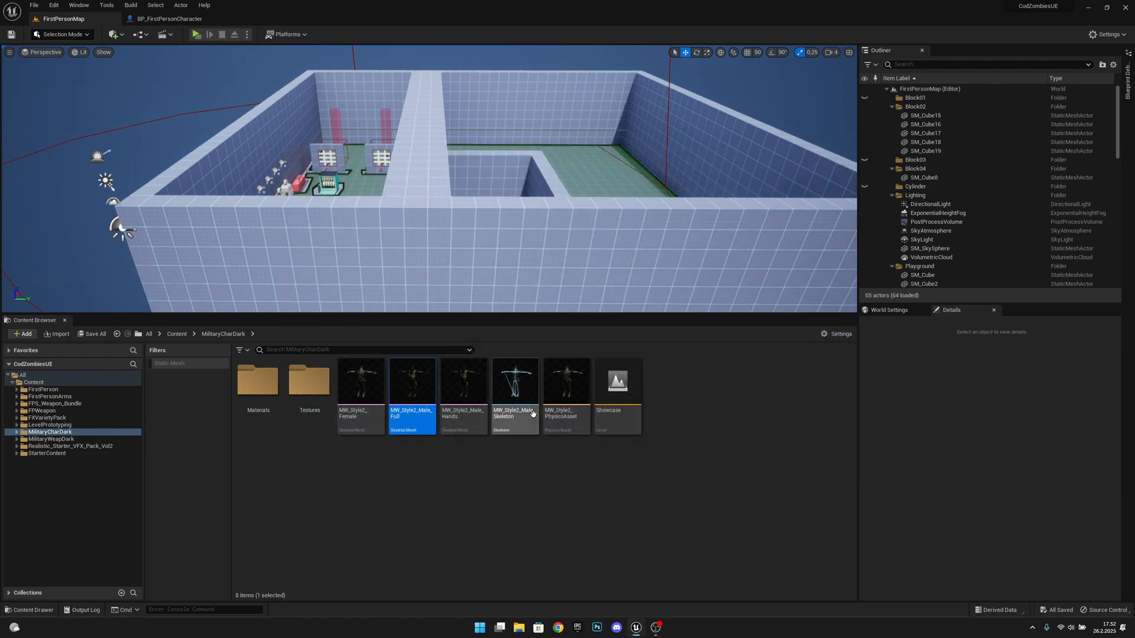
Open the Jump animation and scrub through its frames and back to the start to examine the mannequin's pose.
{"action": "double_click", "coordinate": [410, 392]}
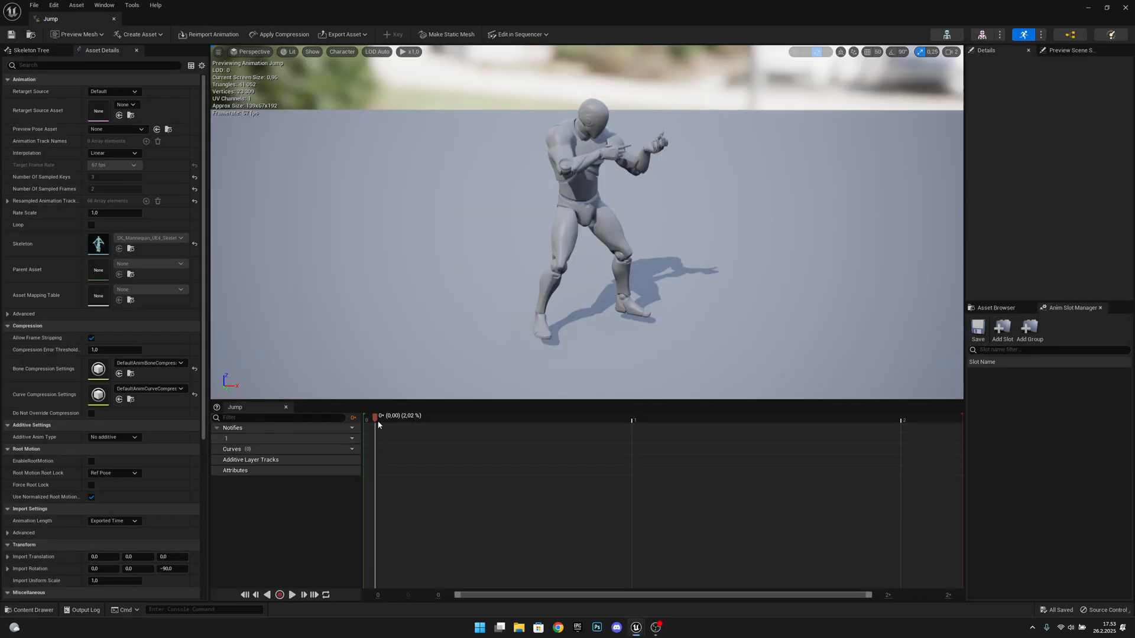
{"action": "left_click_drag", "start_coordinate": [377, 419], "coordinate": [667, 416]}
{"action": "right_click_drag", "start_coordinate": [586, 222], "coordinate": [709, 332]}
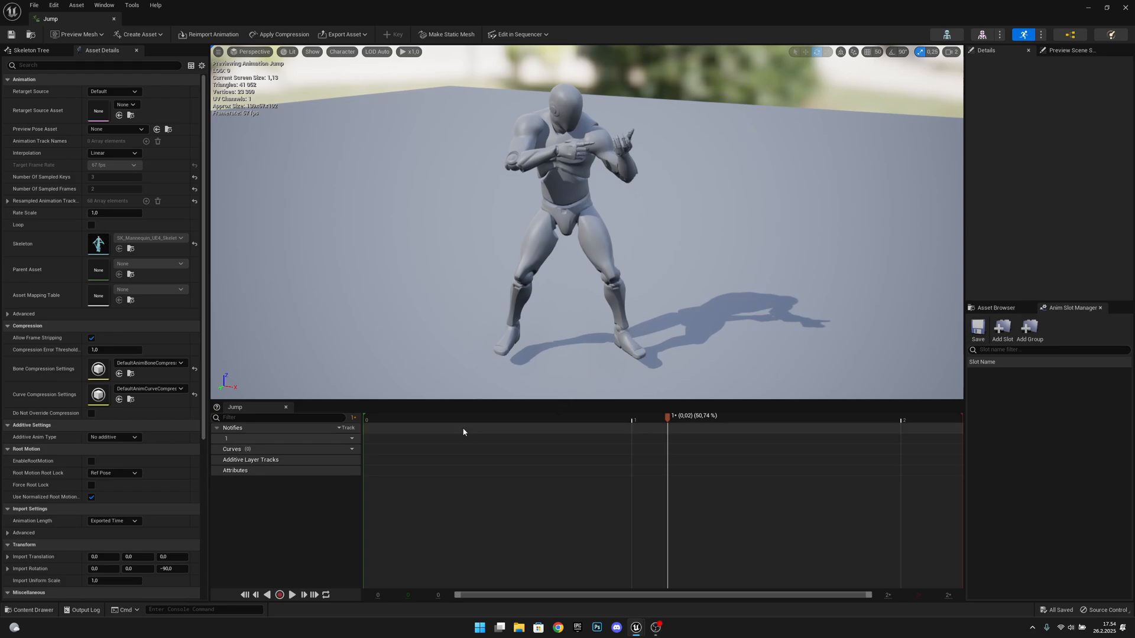
{"action": "left_click_drag", "start_coordinate": [449, 421], "coordinate": [364, 421]}
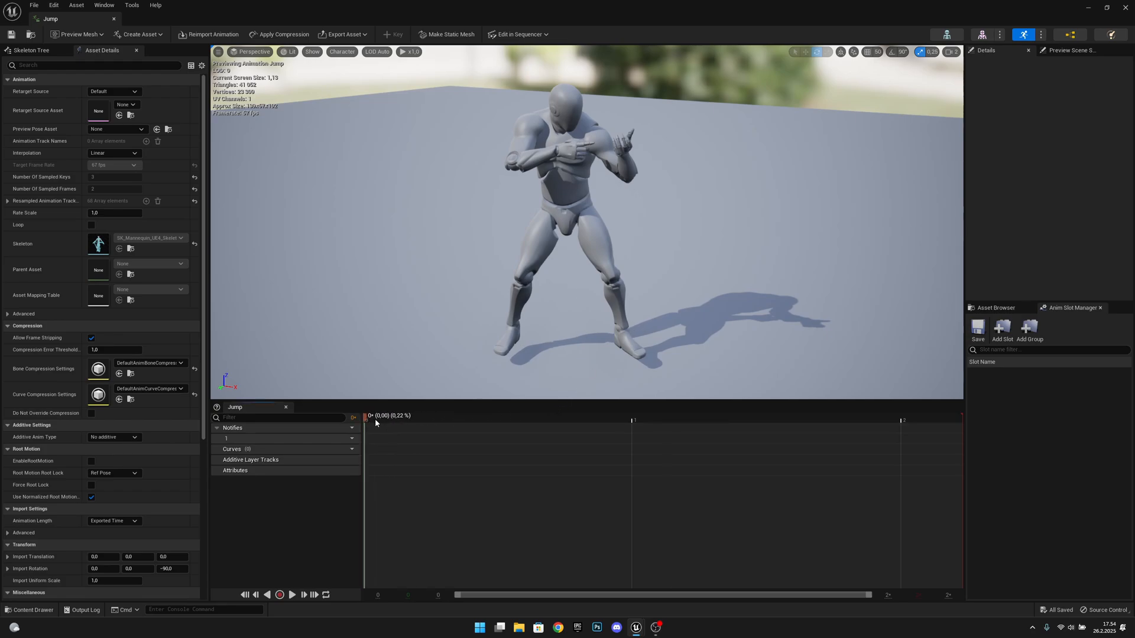